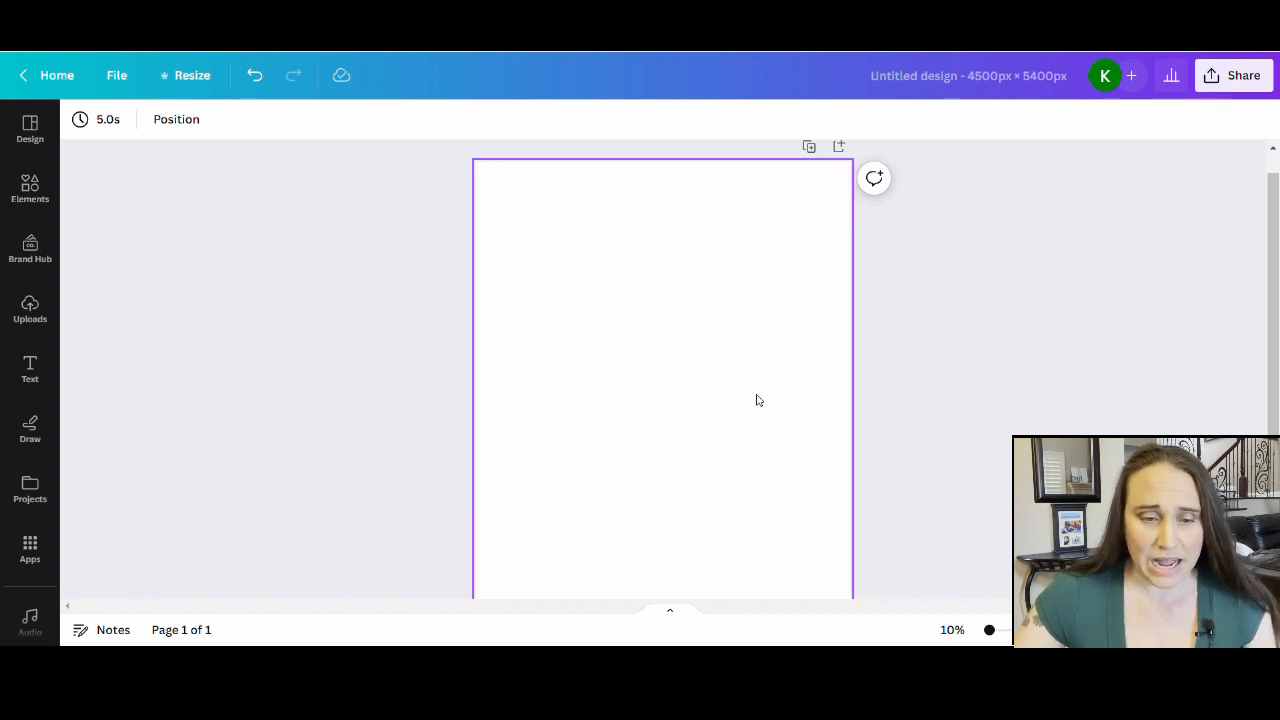
- Set the blank page's background color to solid black
left_click(580, 298)
left_click(82, 122)
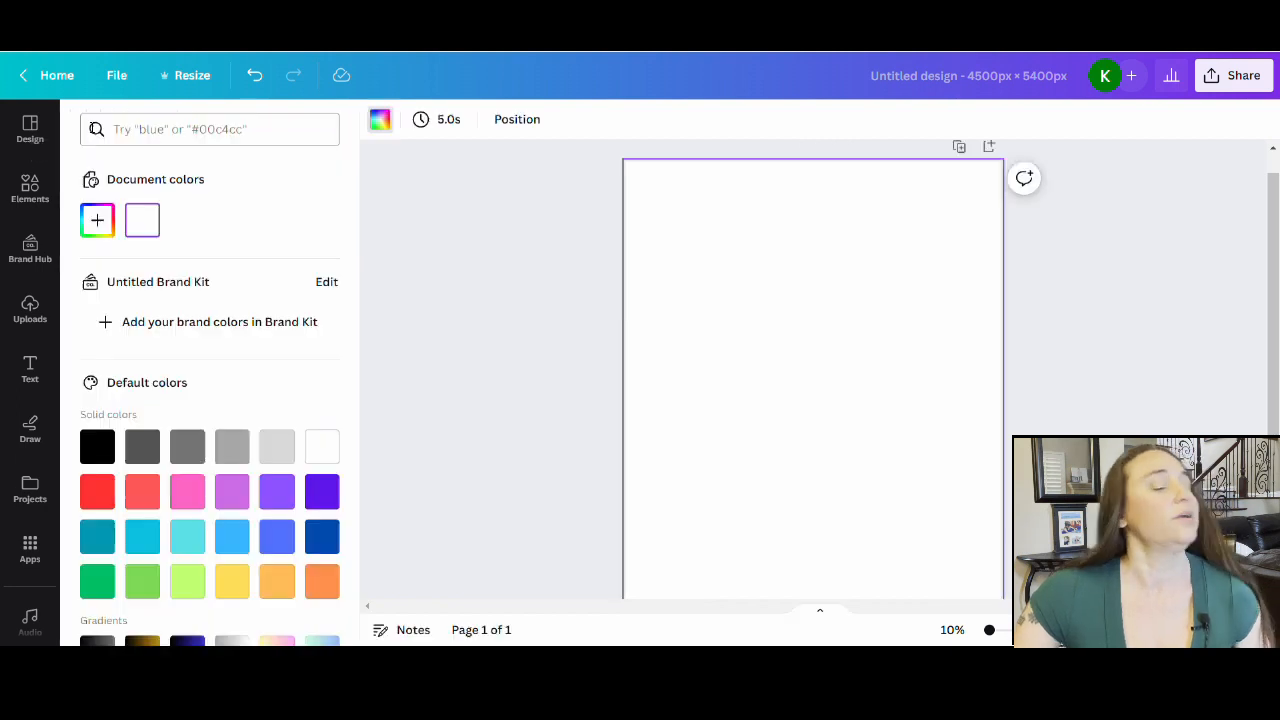
left_click(90, 457)
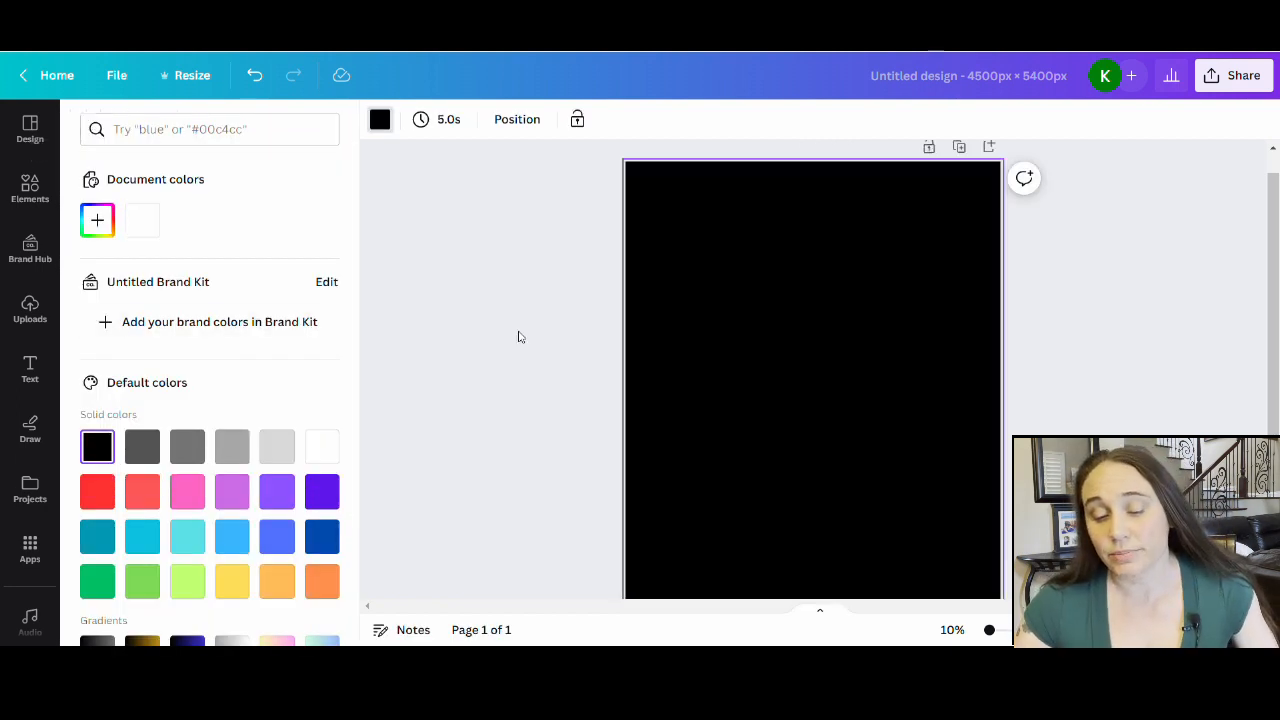
left_click(743, 315)
scroll(874, 229, "down", 2)
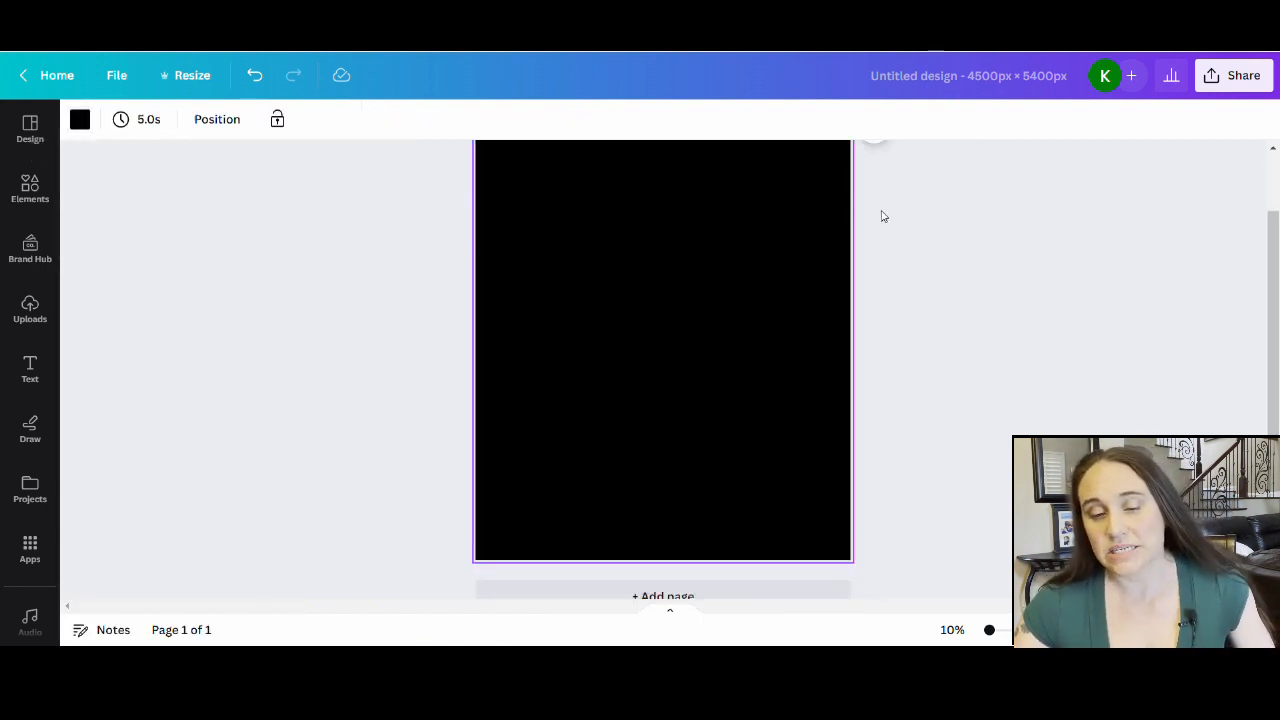
scroll(894, 206, "up", 2)
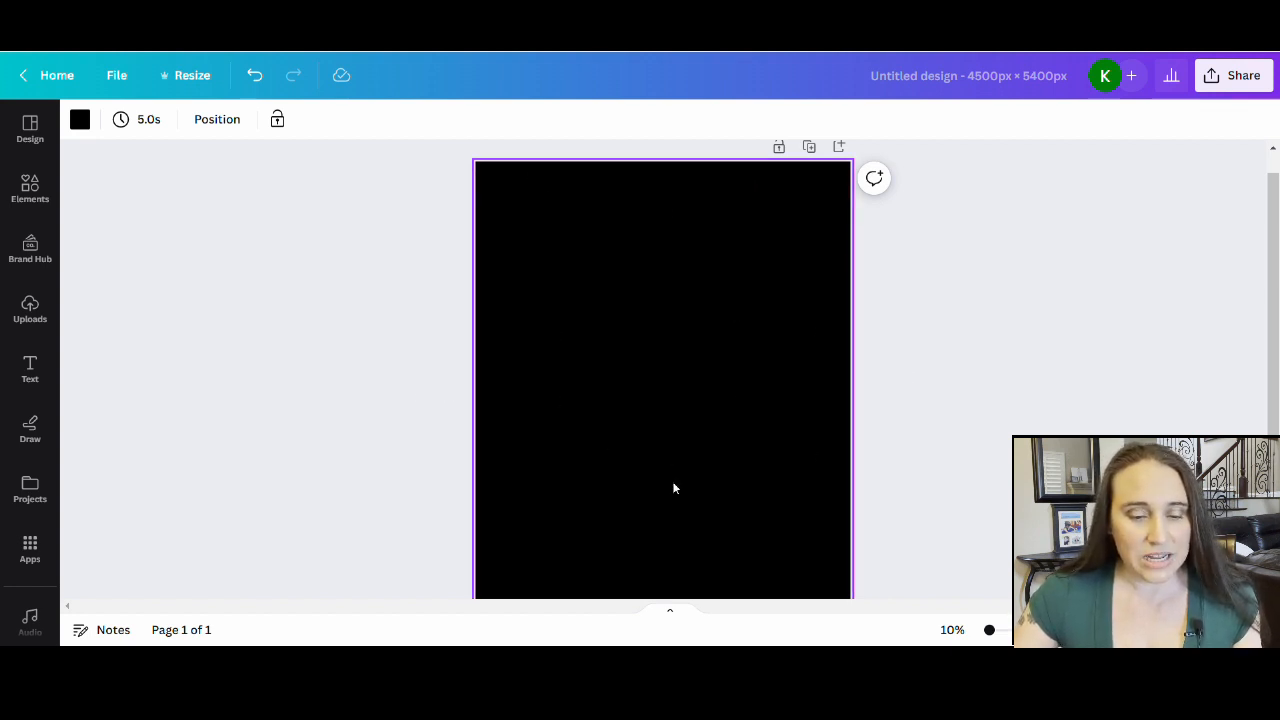
- Search the elements library for "ornate lines" and show all of the matching graphics
left_click(31, 187)
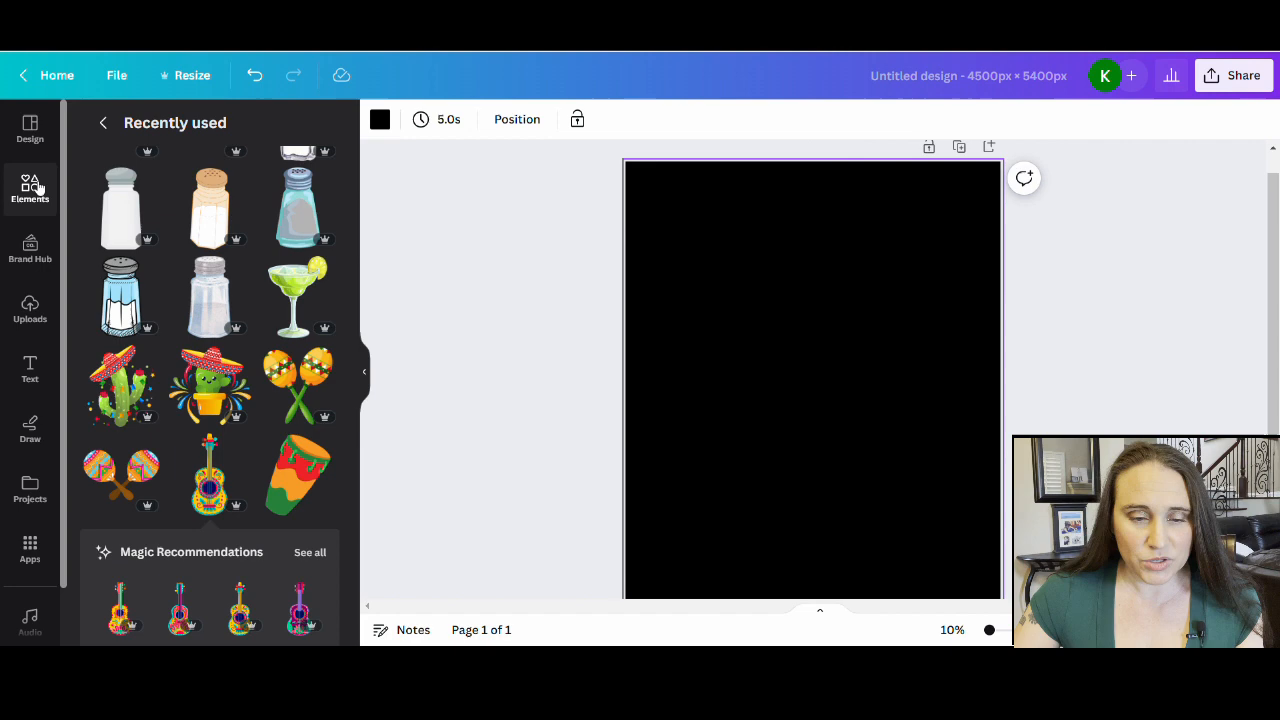
left_click(110, 123)
left_click(165, 129)
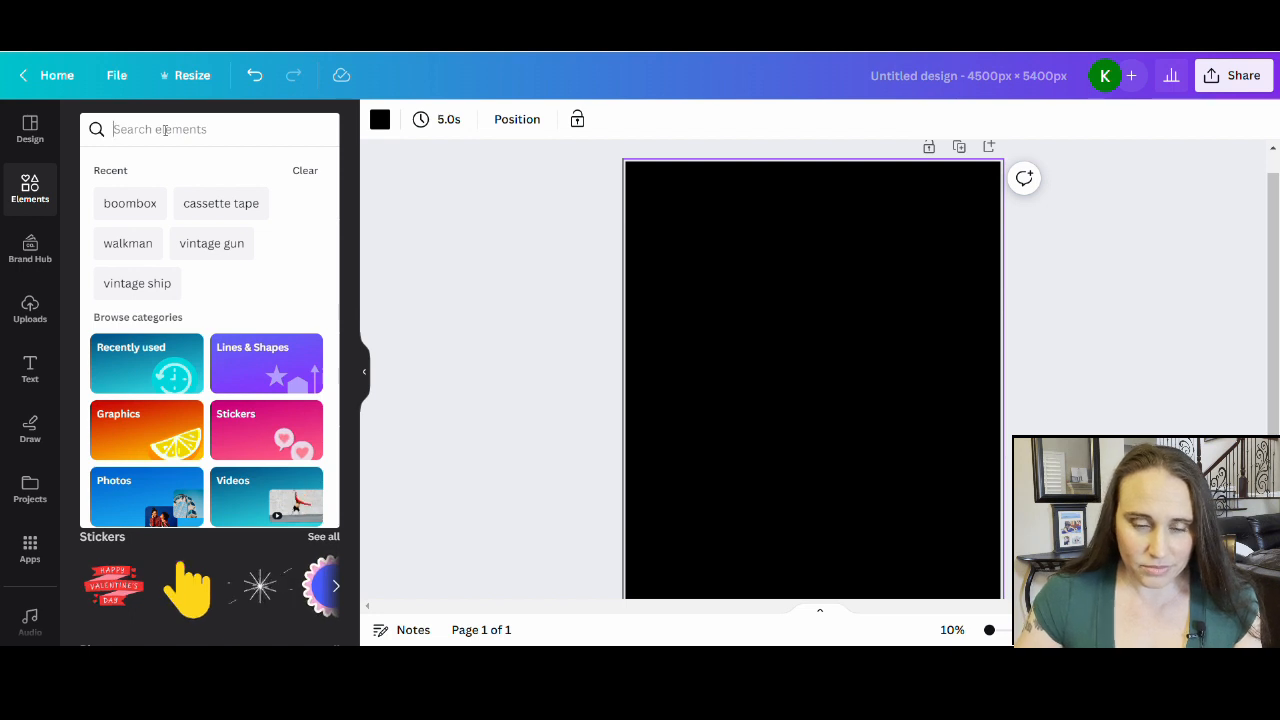
type("orna")
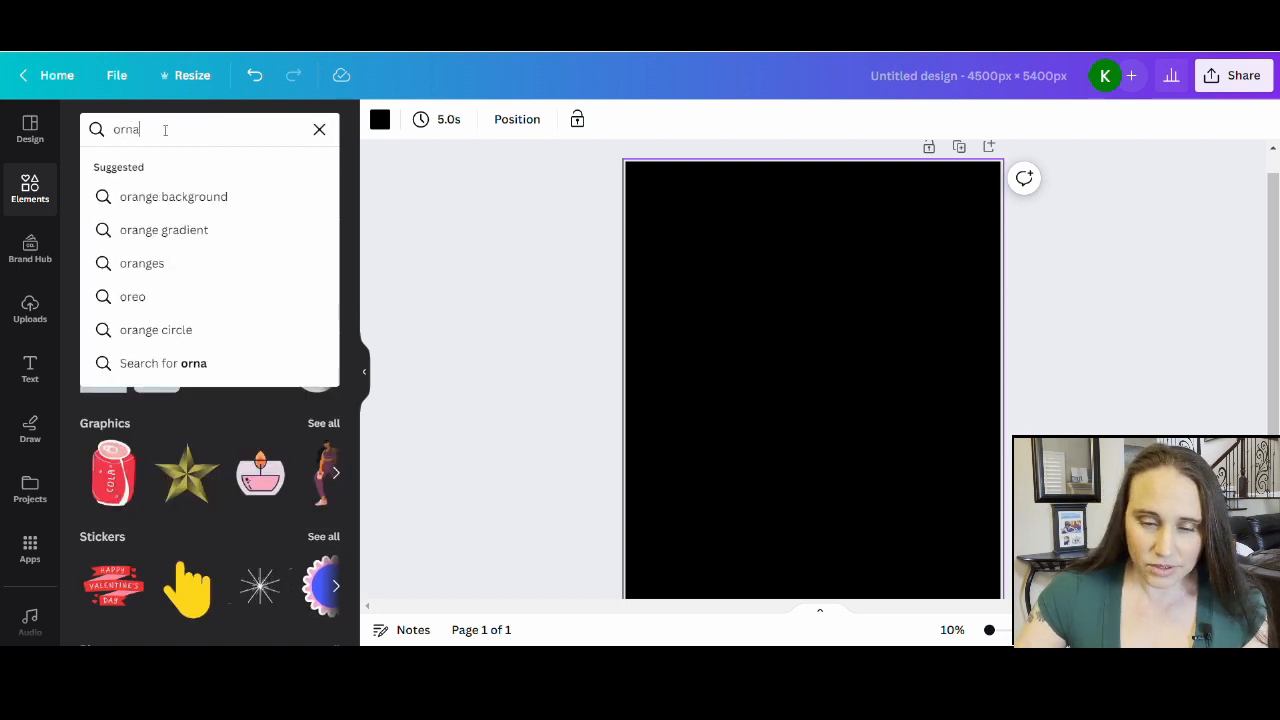
type("te lines")
key("Return")
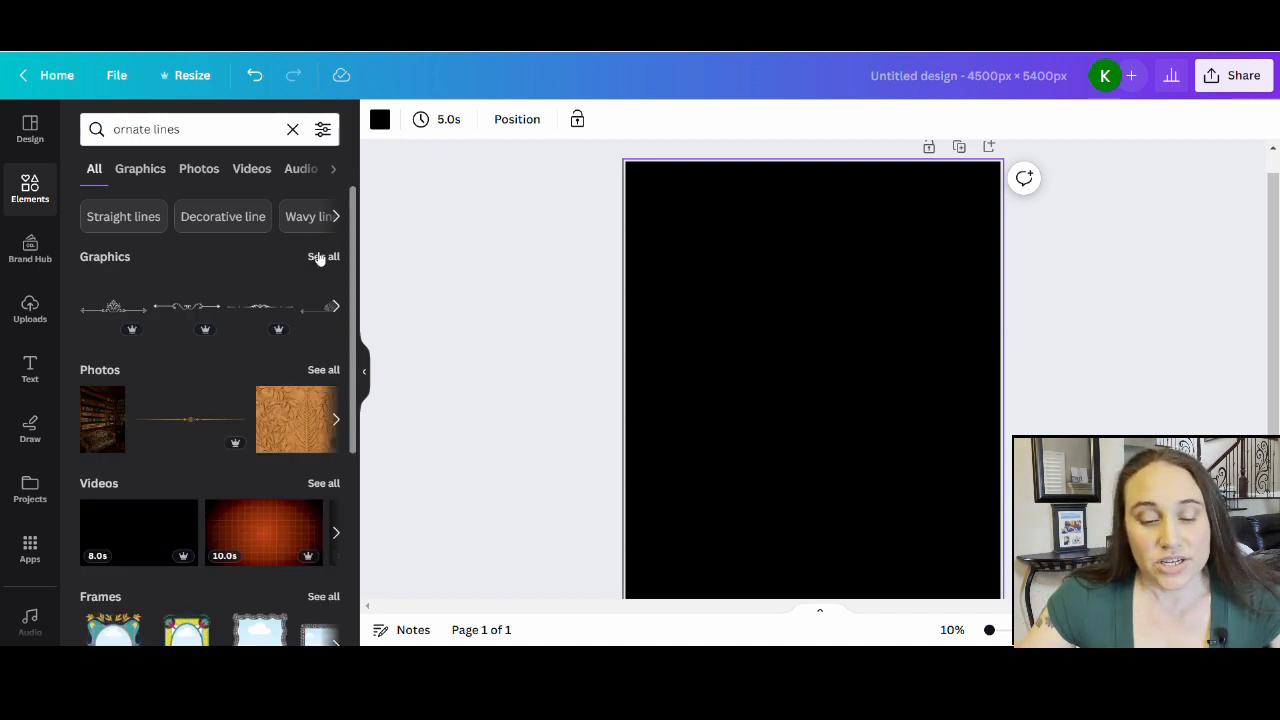
left_click(320, 258)
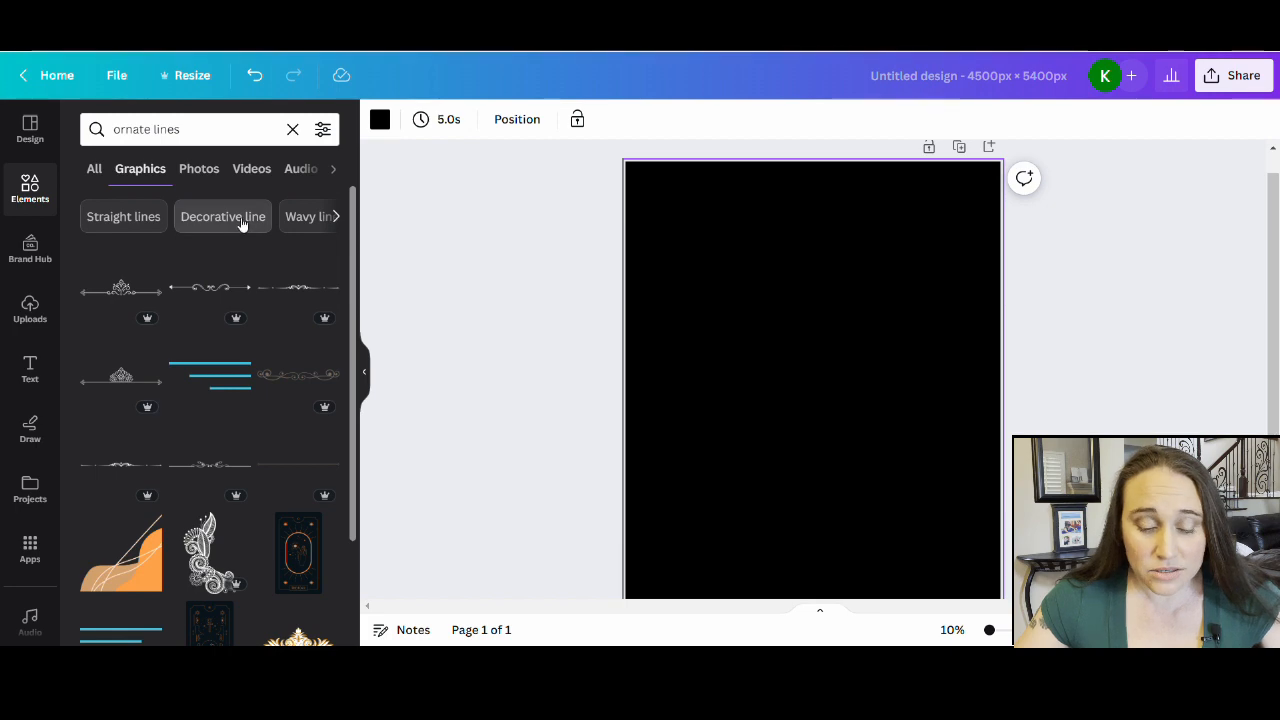
- Find the intertwined double-scroll flourish among the "ornate lines" graphics and add it to the page
scroll(241, 225, "down", 2)
scroll(213, 368, "down", 3)
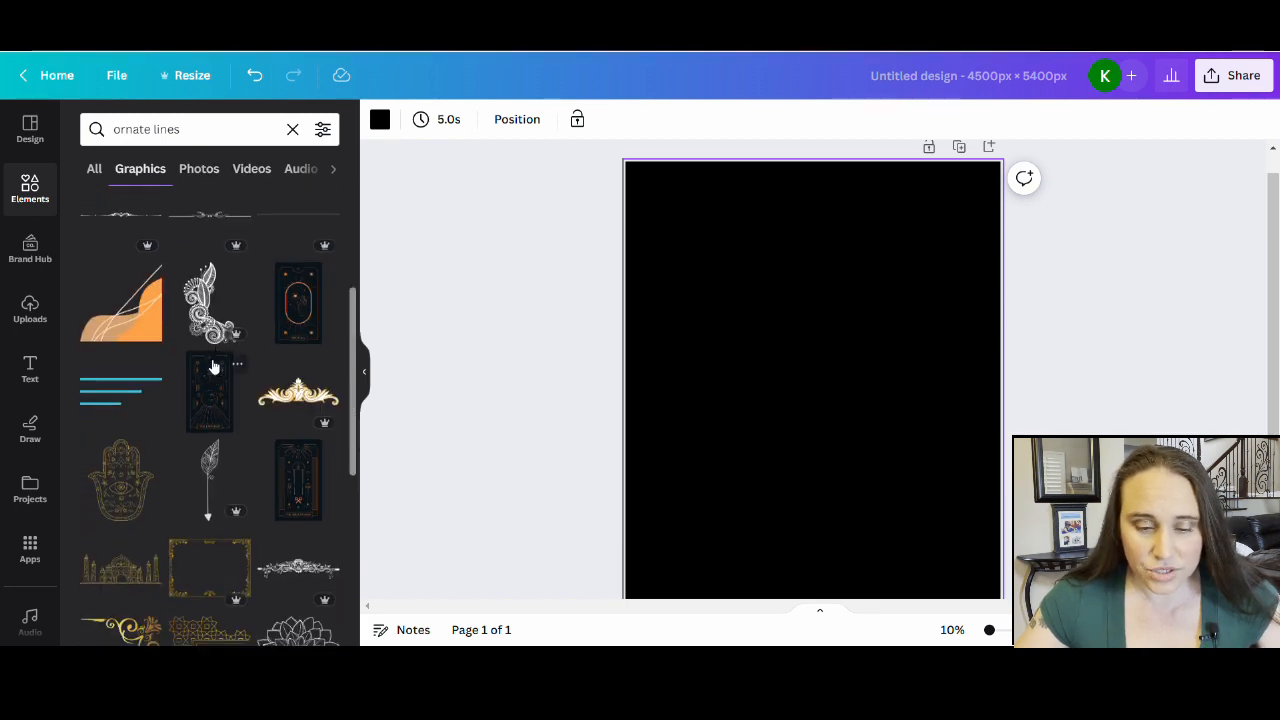
scroll(216, 354, "down", 1)
scroll(220, 343, "down", 2)
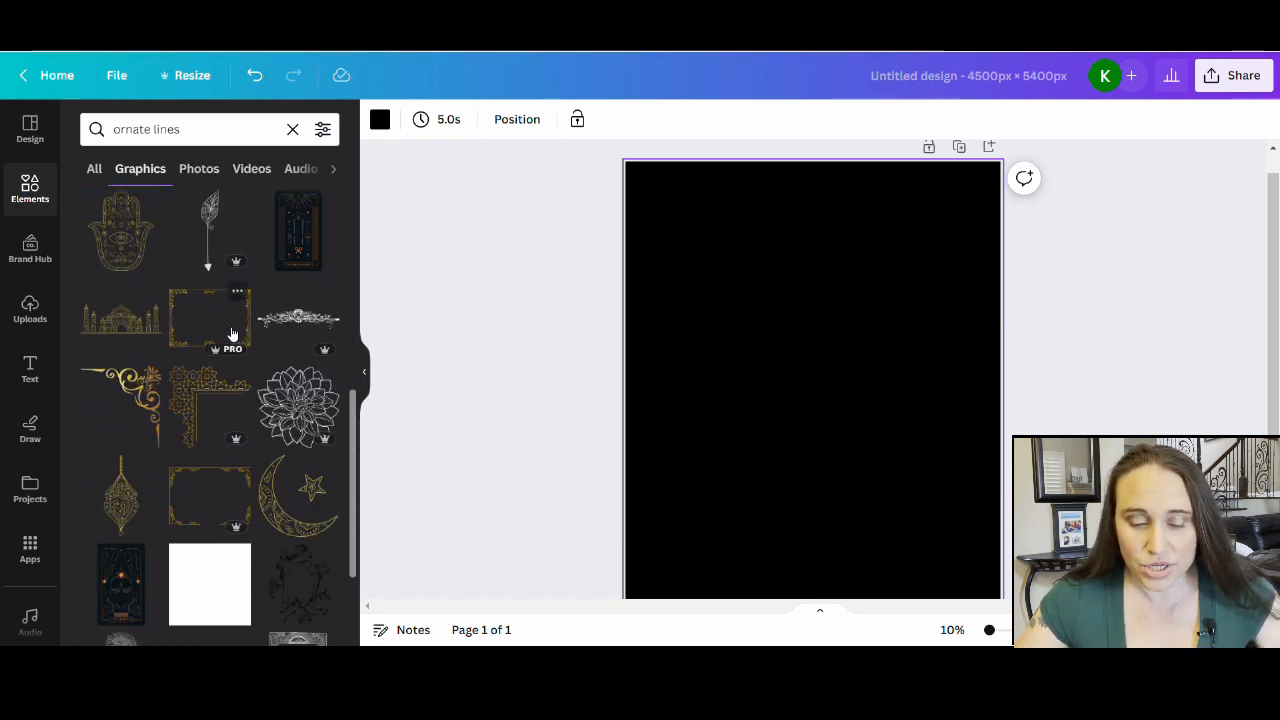
scroll(231, 334, "down", 4)
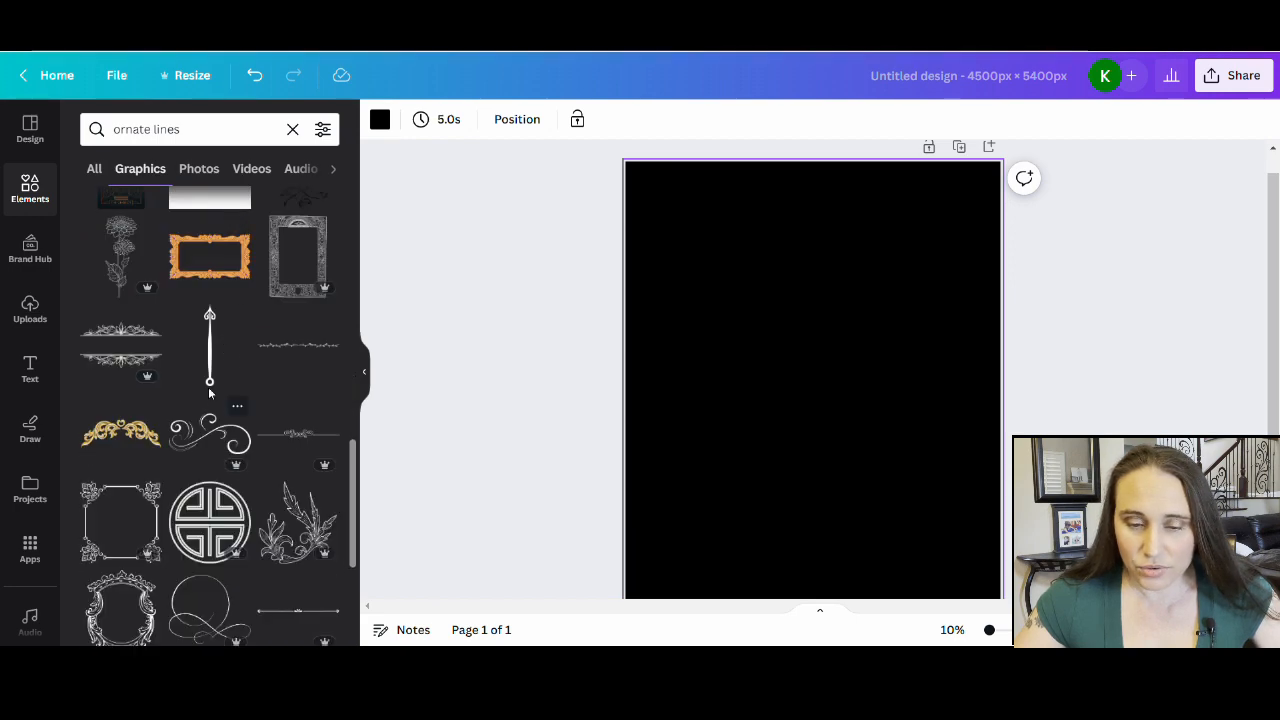
scroll(238, 326, "down", 3)
scroll(236, 325, "down", 3)
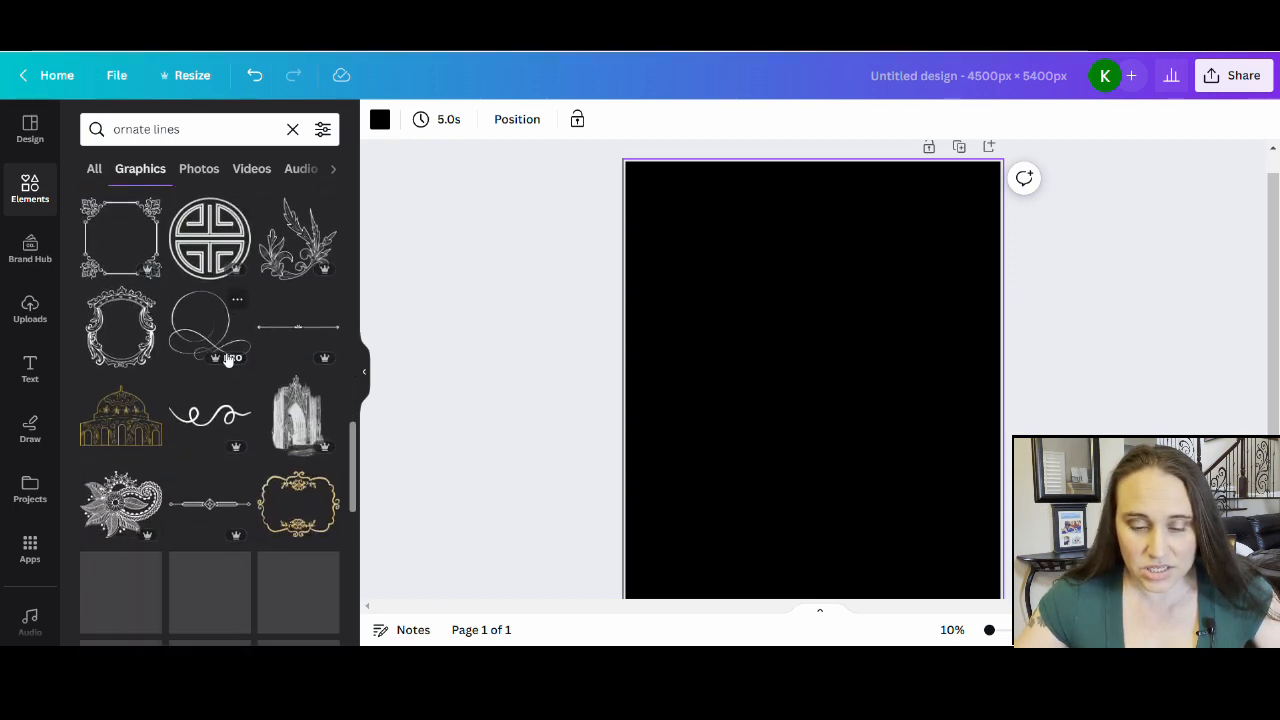
scroll(228, 360, "down", 1)
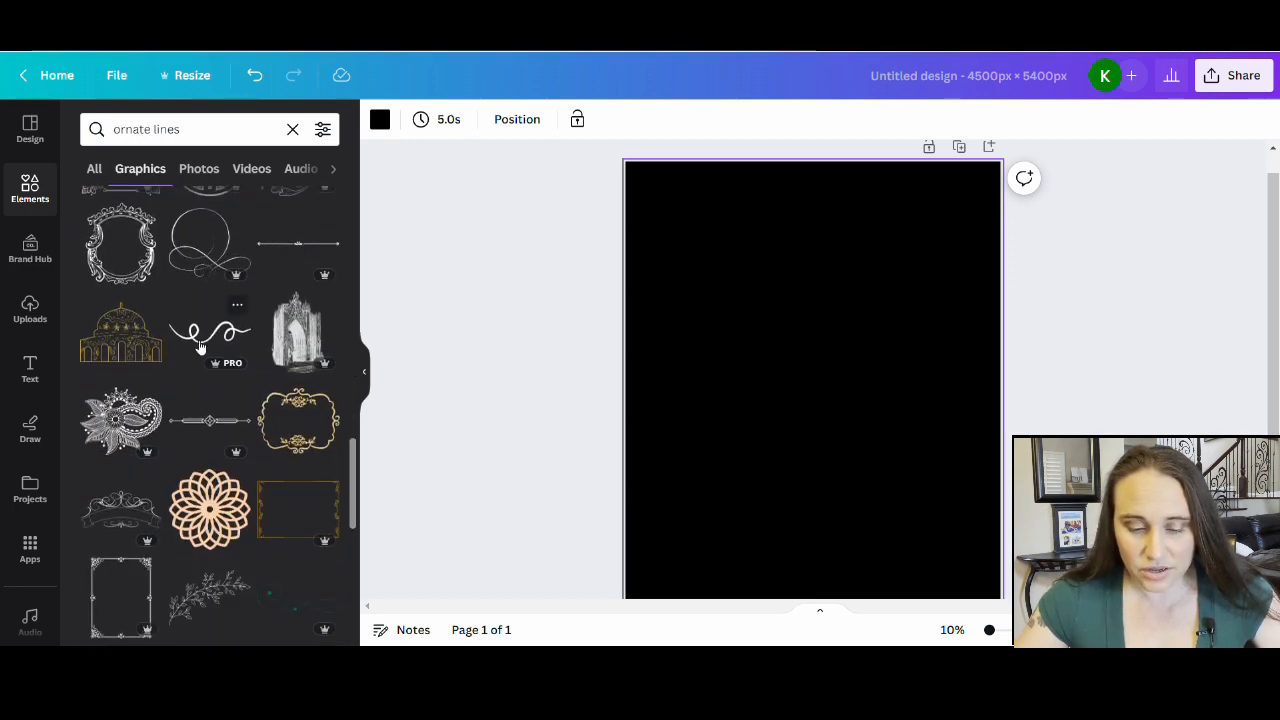
scroll(215, 420, "down", 2)
scroll(252, 430, "down", 4)
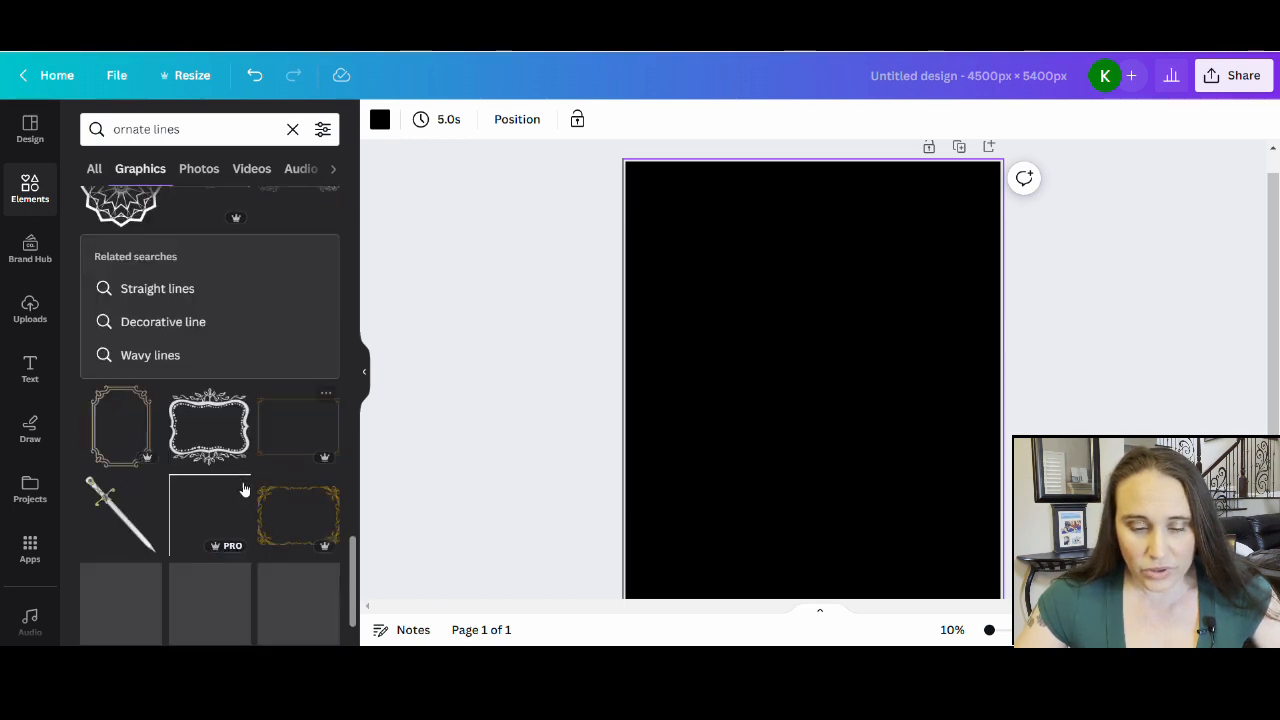
scroll(223, 428, "down", 4)
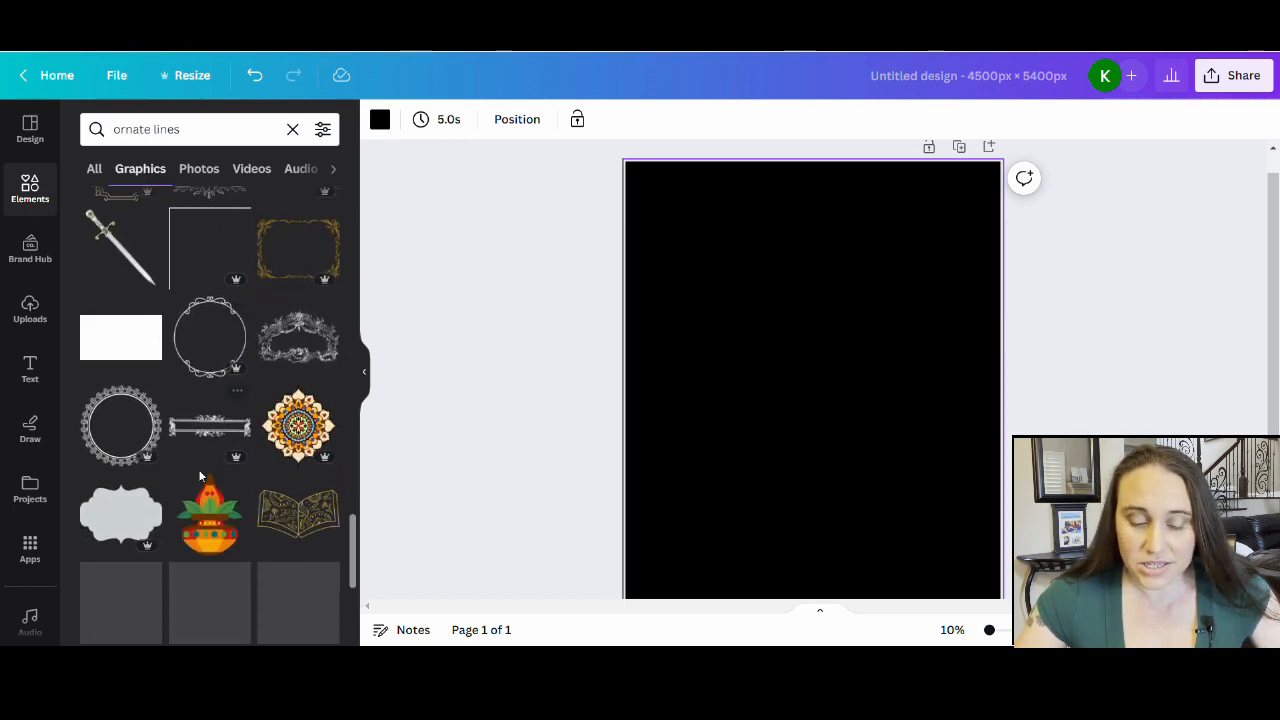
scroll(126, 466, "down", 5)
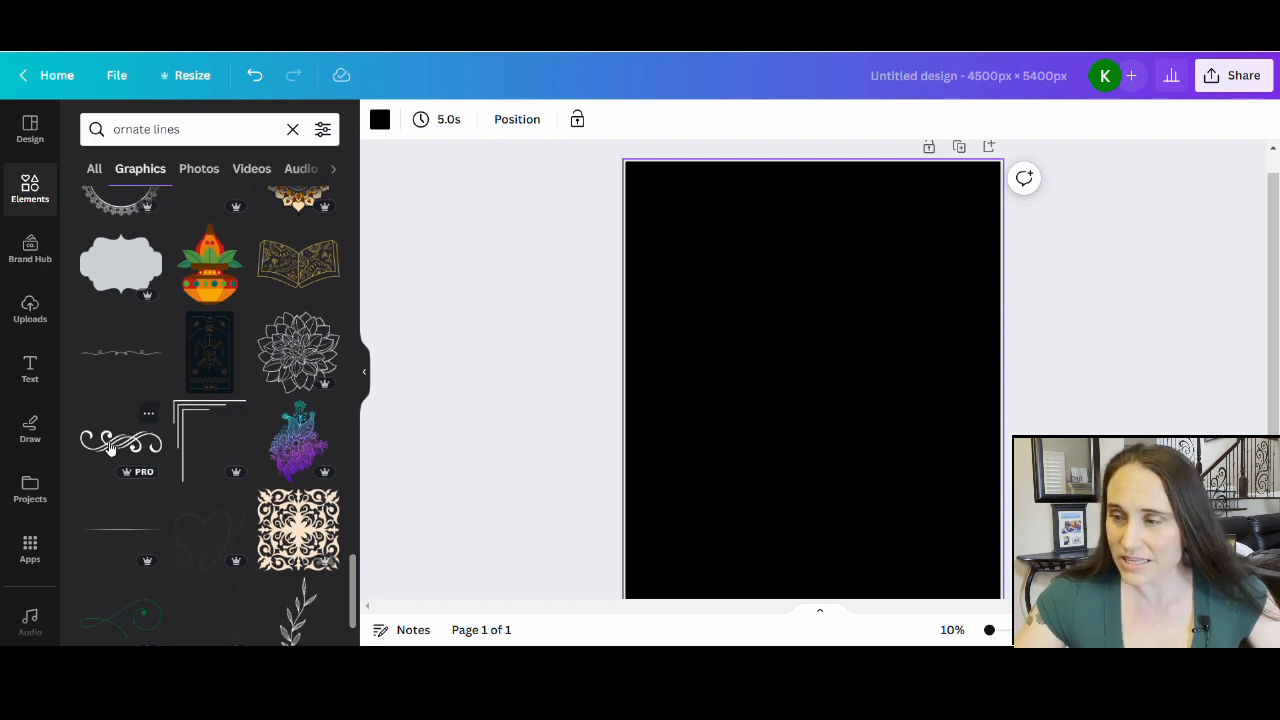
left_click(110, 447)
- Recolor the scroll flourish white and move it to the upper right area of the black page
left_click(380, 119)
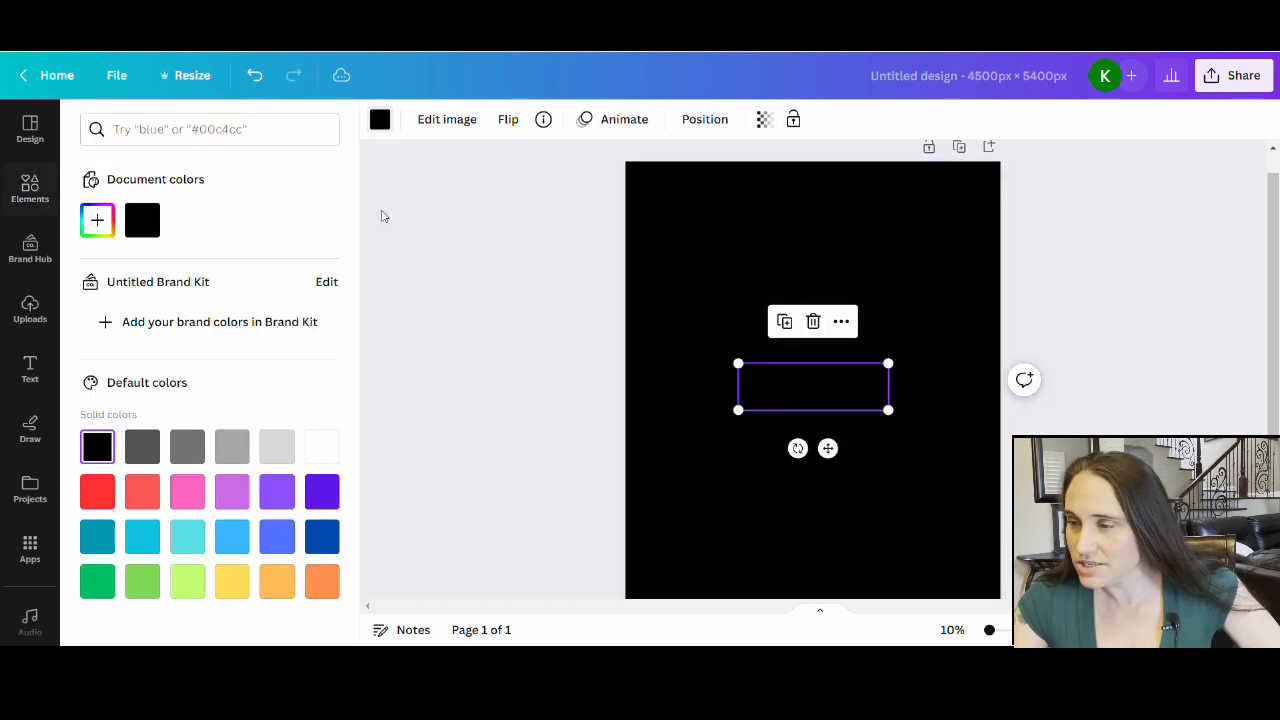
left_click(322, 446)
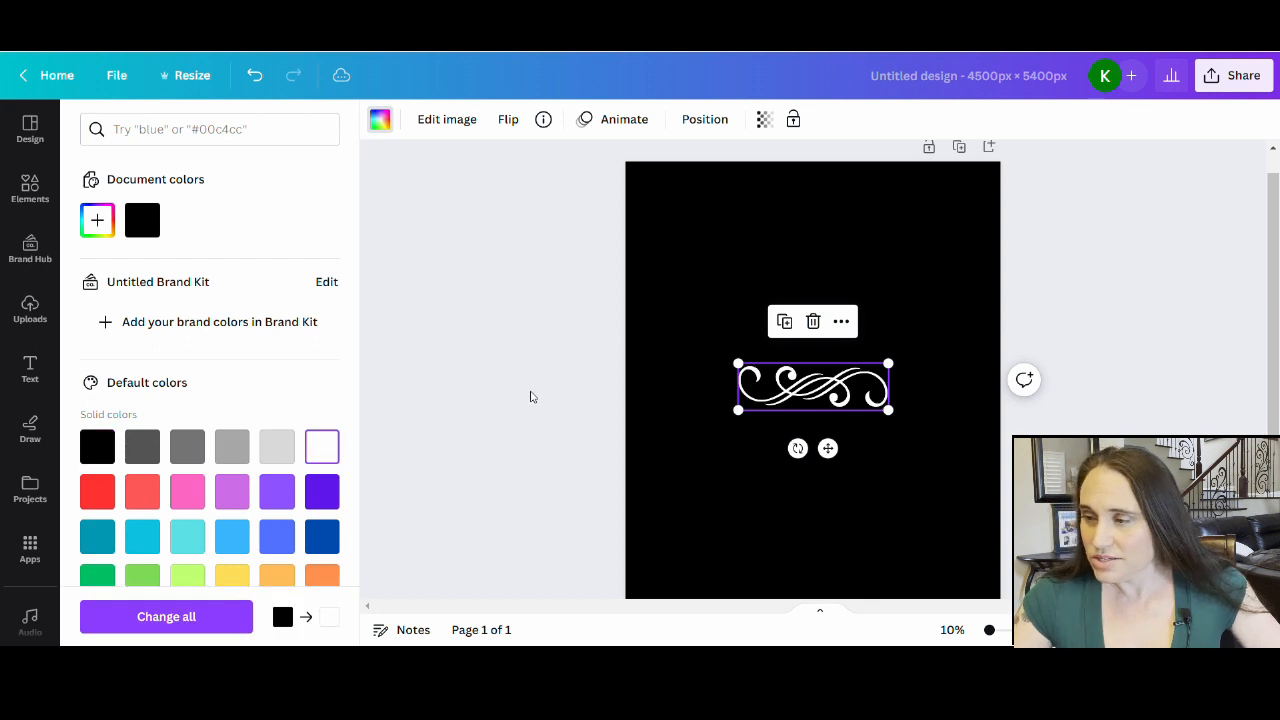
left_click(534, 390)
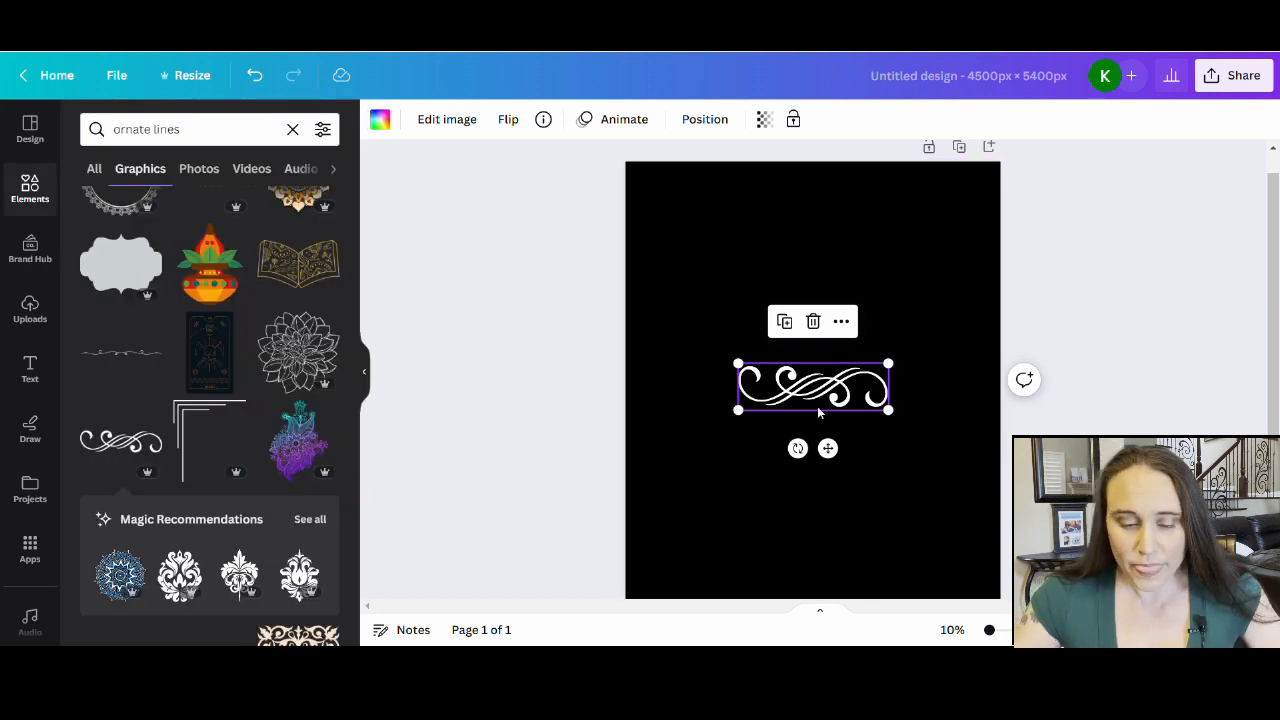
left_click_drag(822, 410, 896, 230)
left_click(908, 469)
- Browse further through the "ornate lines" graphics for other usable flourishes and dividers
scroll(123, 263, "down", 1)
scroll(250, 380, "down", 5)
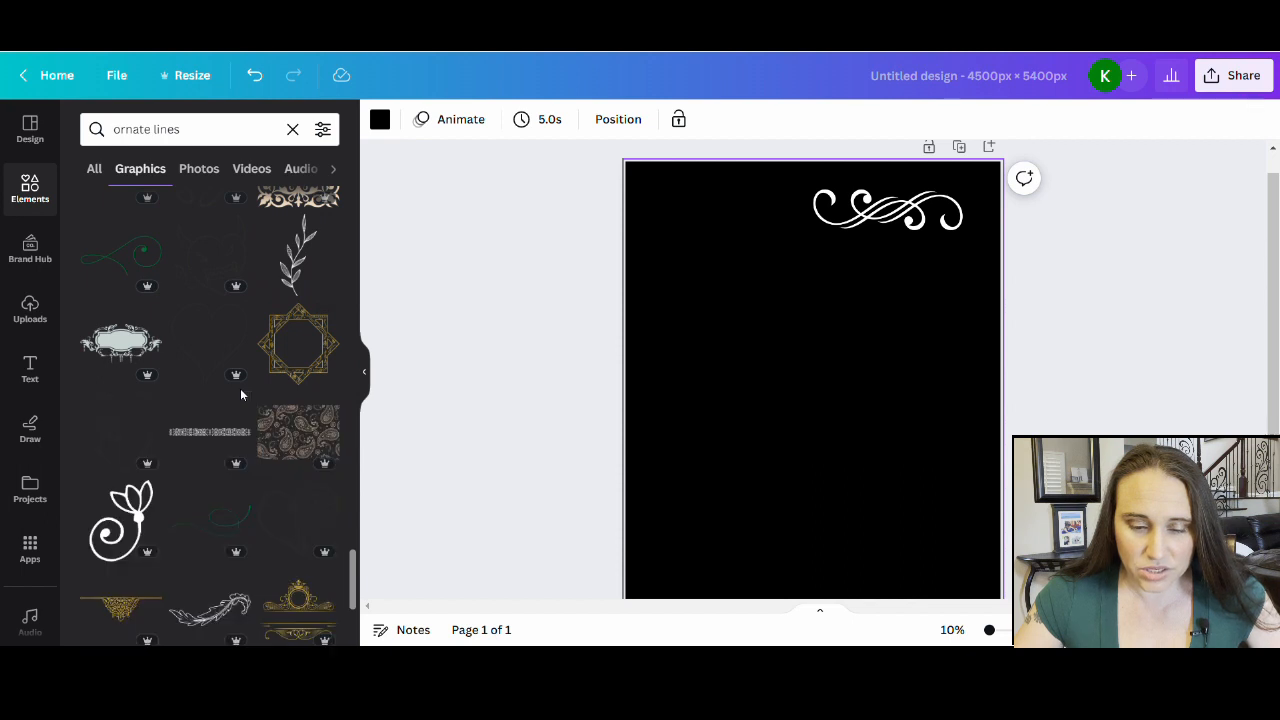
scroll(246, 360, "down", 5)
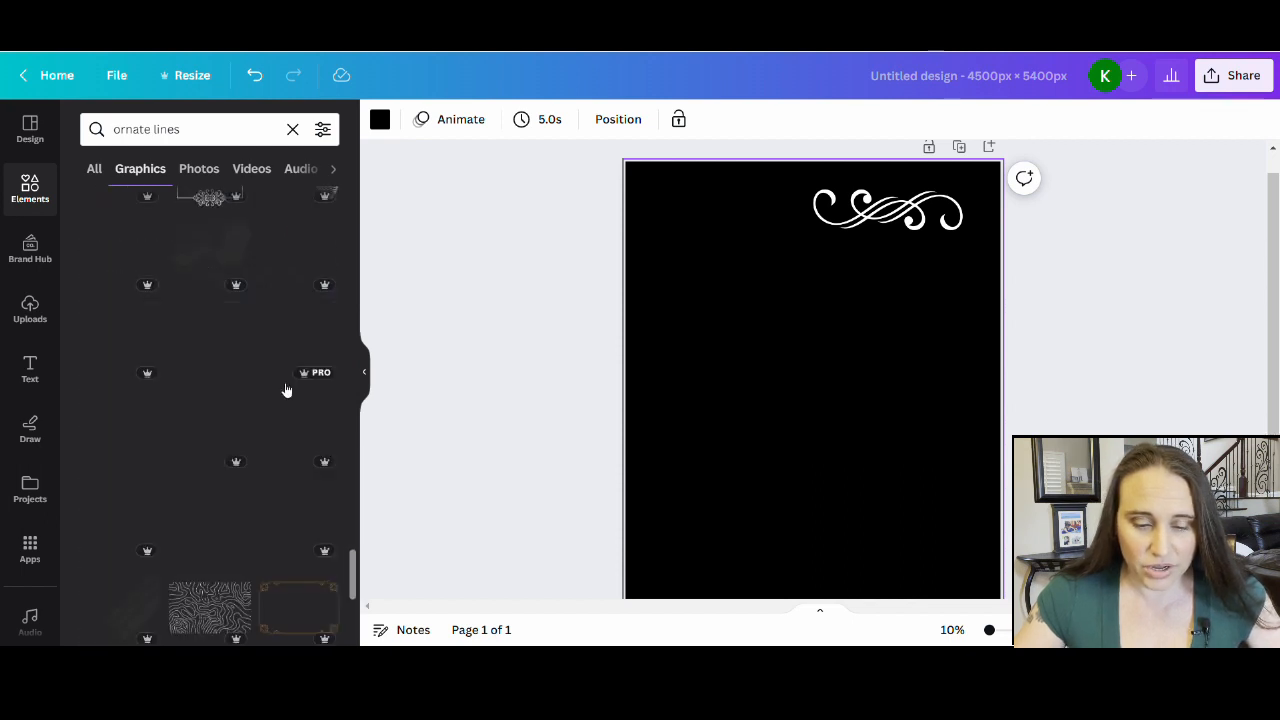
scroll(813, 347, "down", 2)
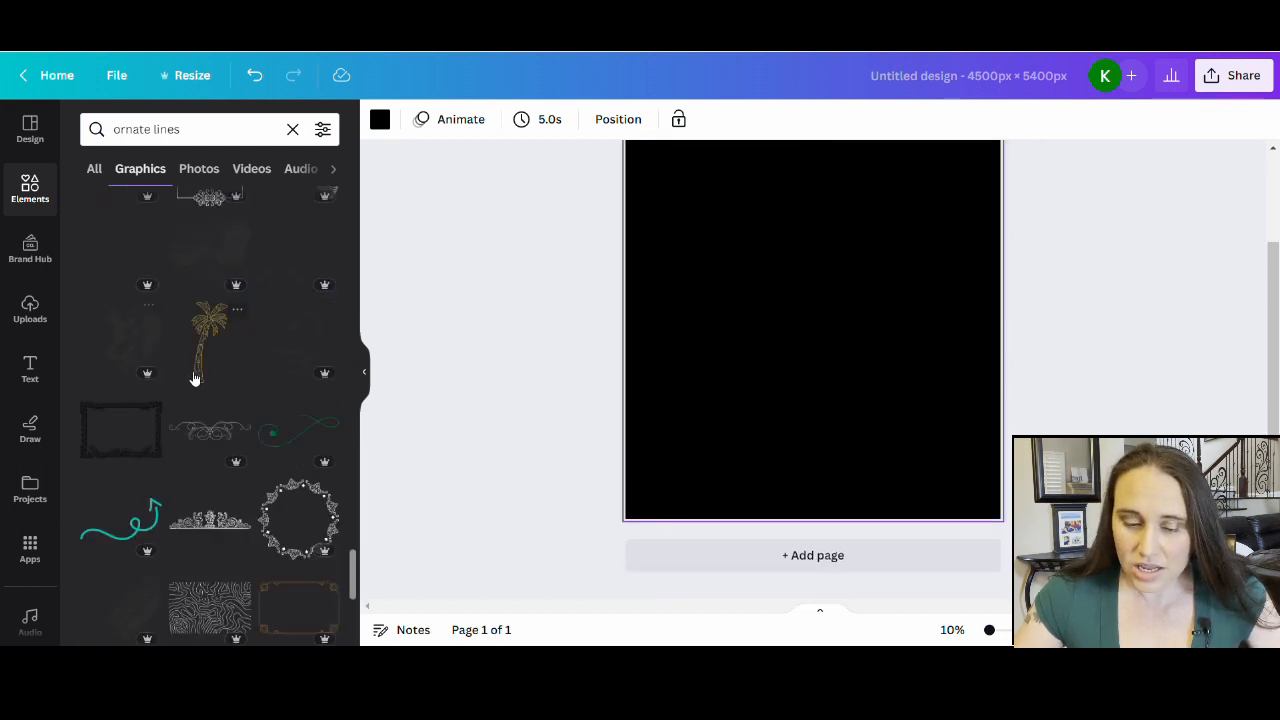
scroll(200, 385, "down", 5)
scroll(227, 408, "down", 2)
scroll(227, 408, "down", 5)
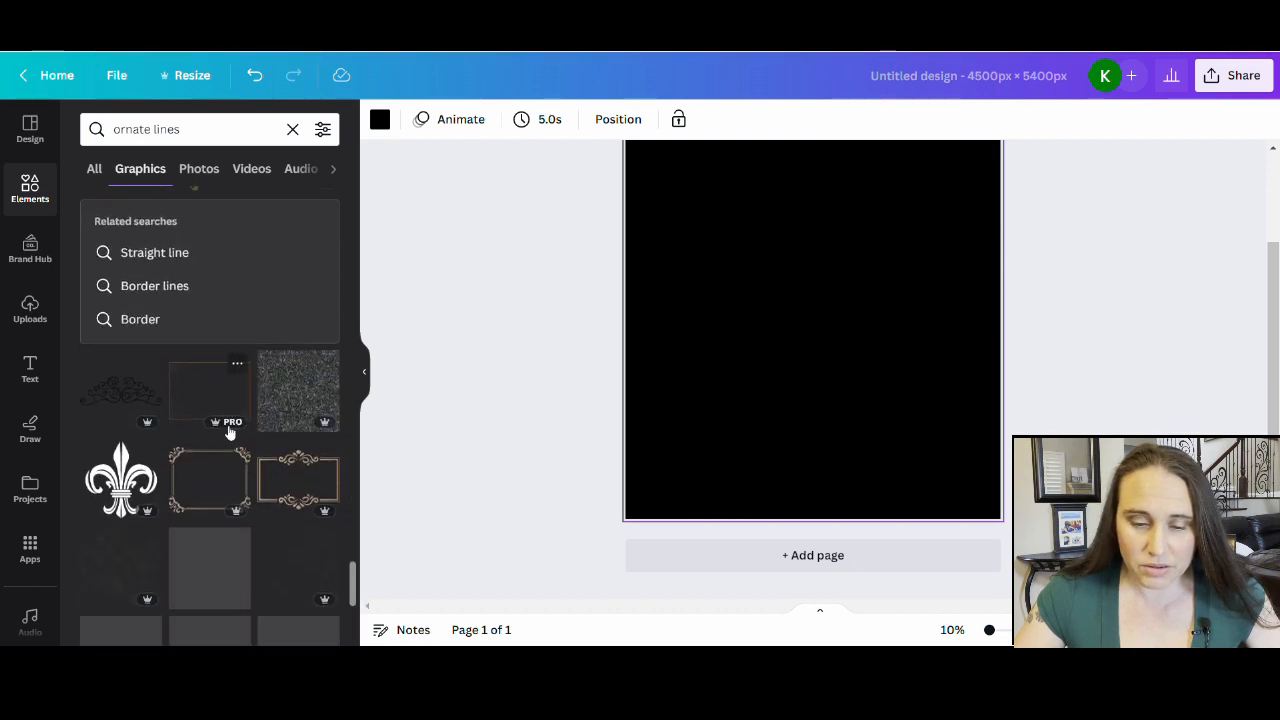
scroll(790, 411, "up", 3)
scroll(24, 388, "down", 1)
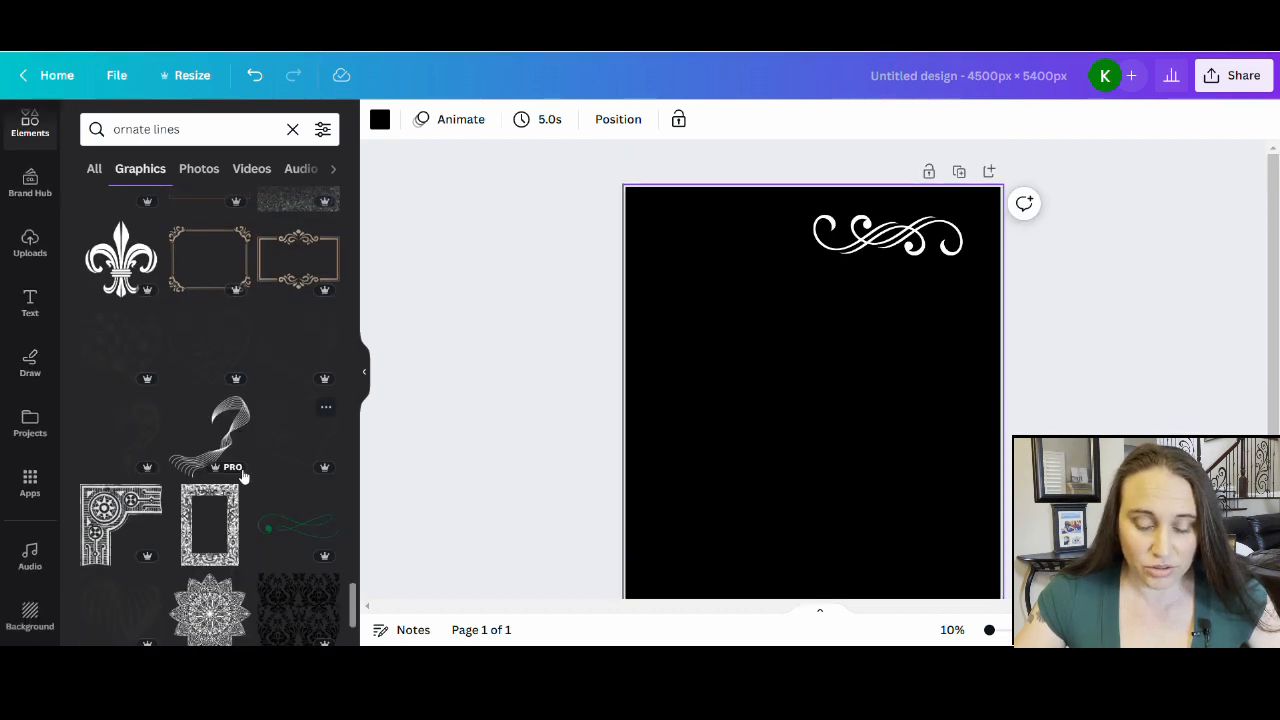
scroll(235, 468, "down", 5)
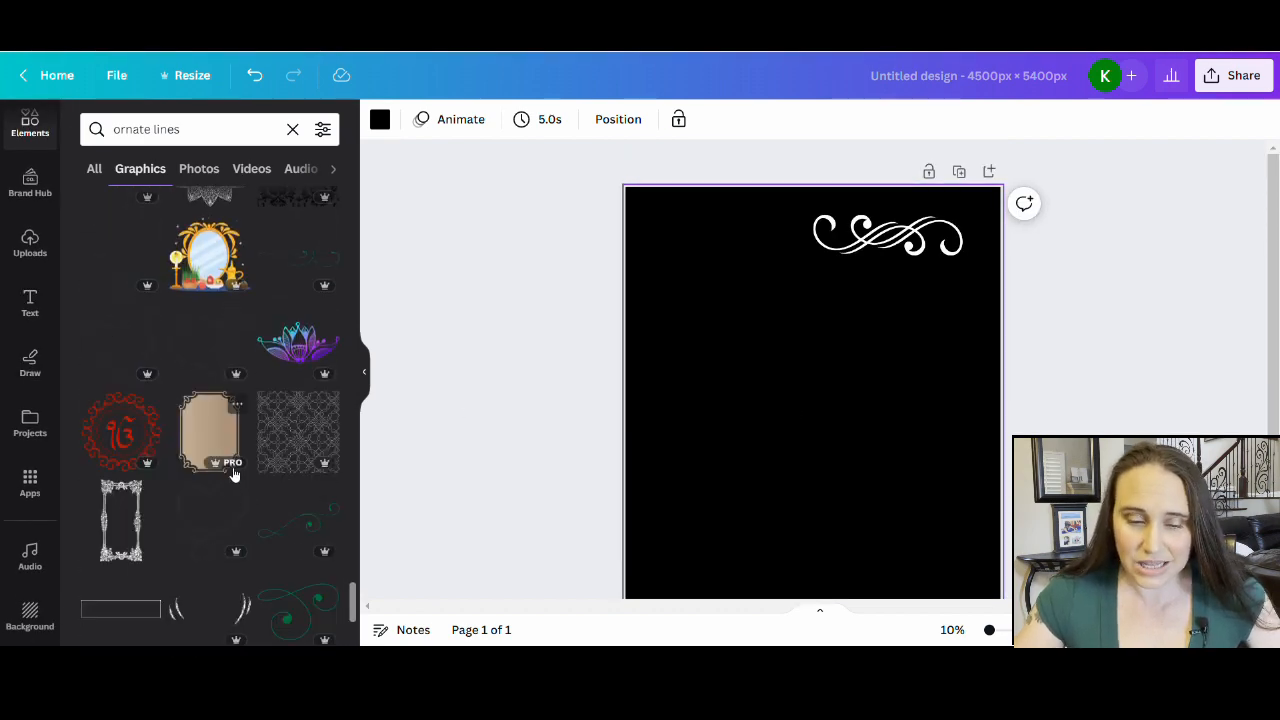
scroll(235, 480, "down", 3)
scroll(230, 455, "down", 4)
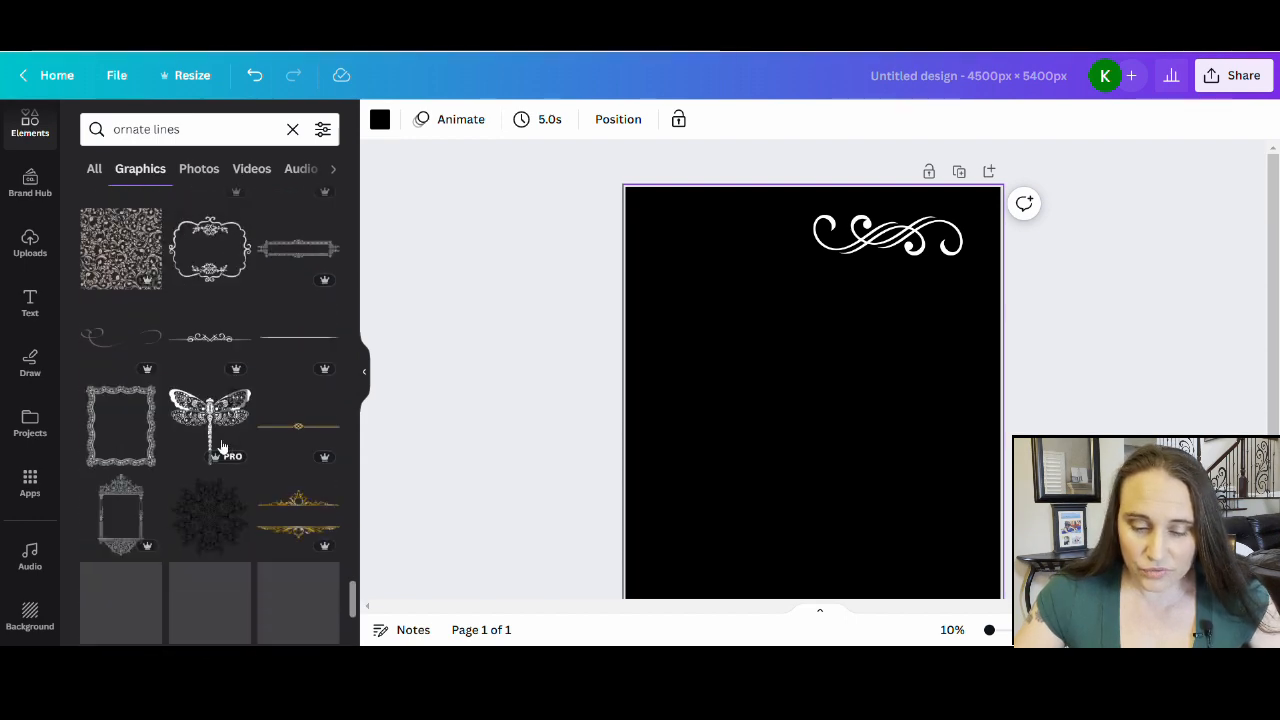
scroll(303, 415, "down", 3)
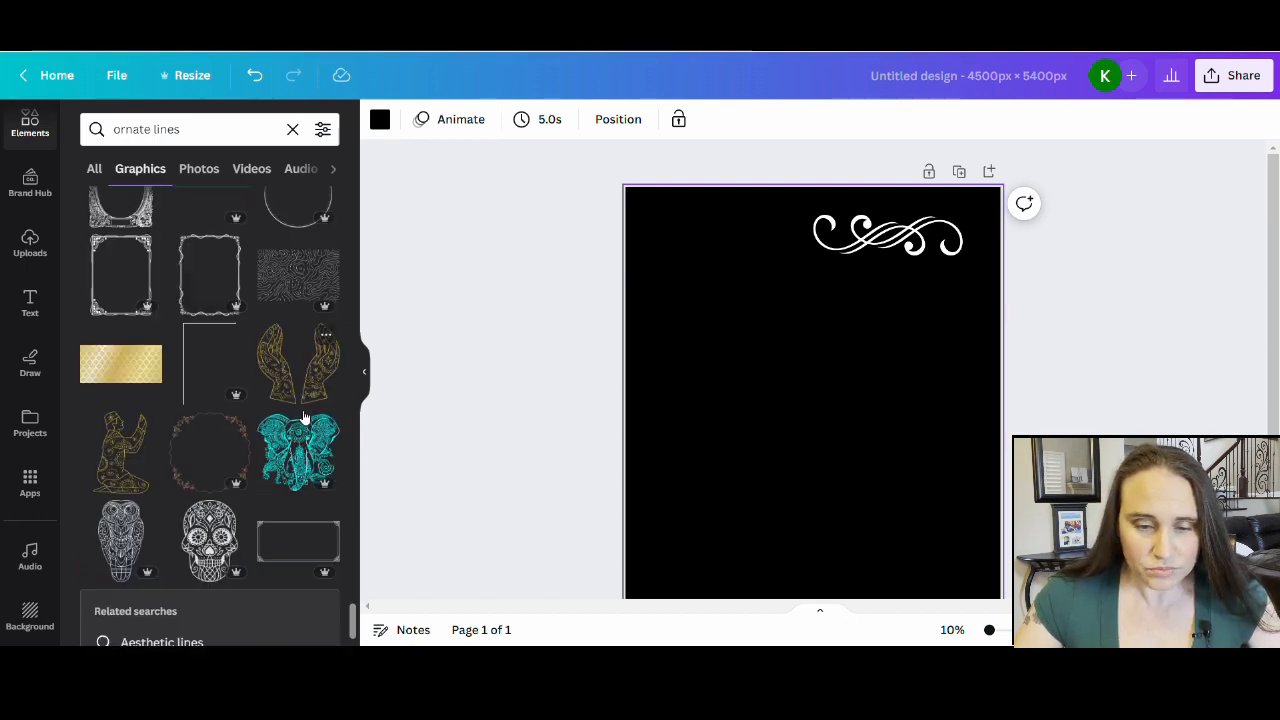
scroll(257, 294, "up", 4)
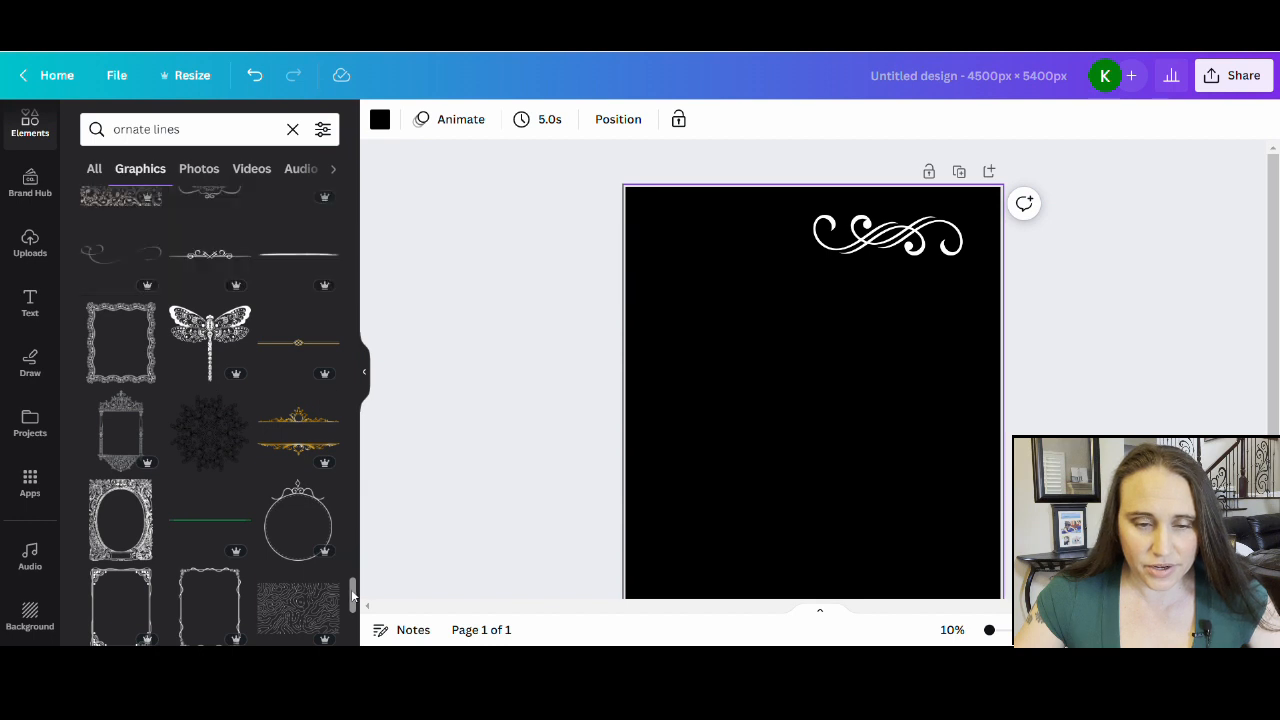
scroll(335, 400, "up", 10)
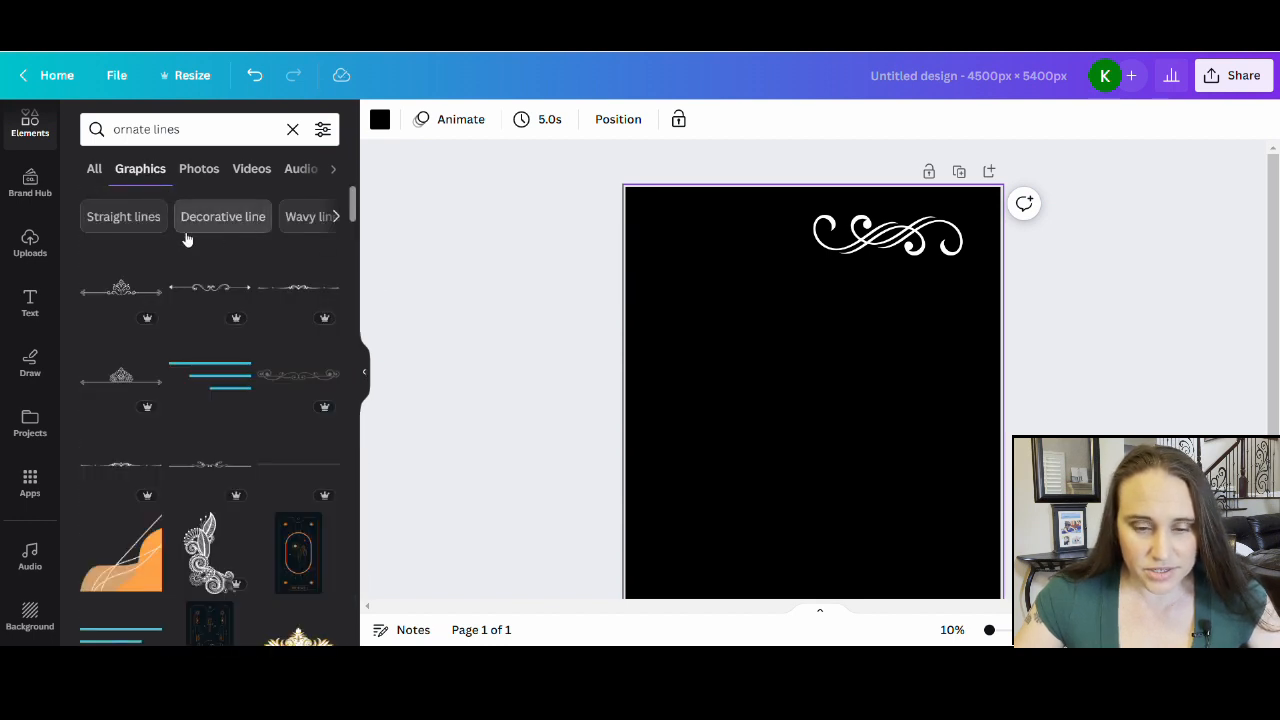
- Switch to the related search "Decorative line" and look through its graphics
left_click(238, 216)
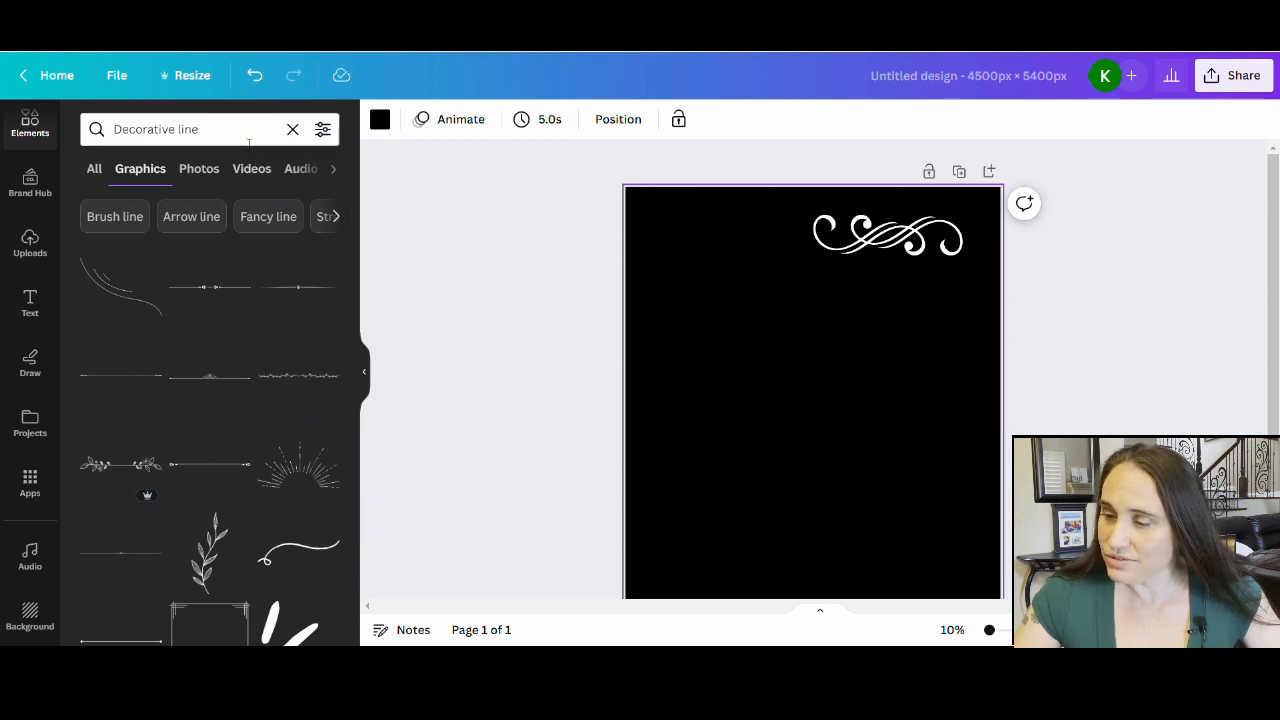
scroll(252, 311, "down", 2)
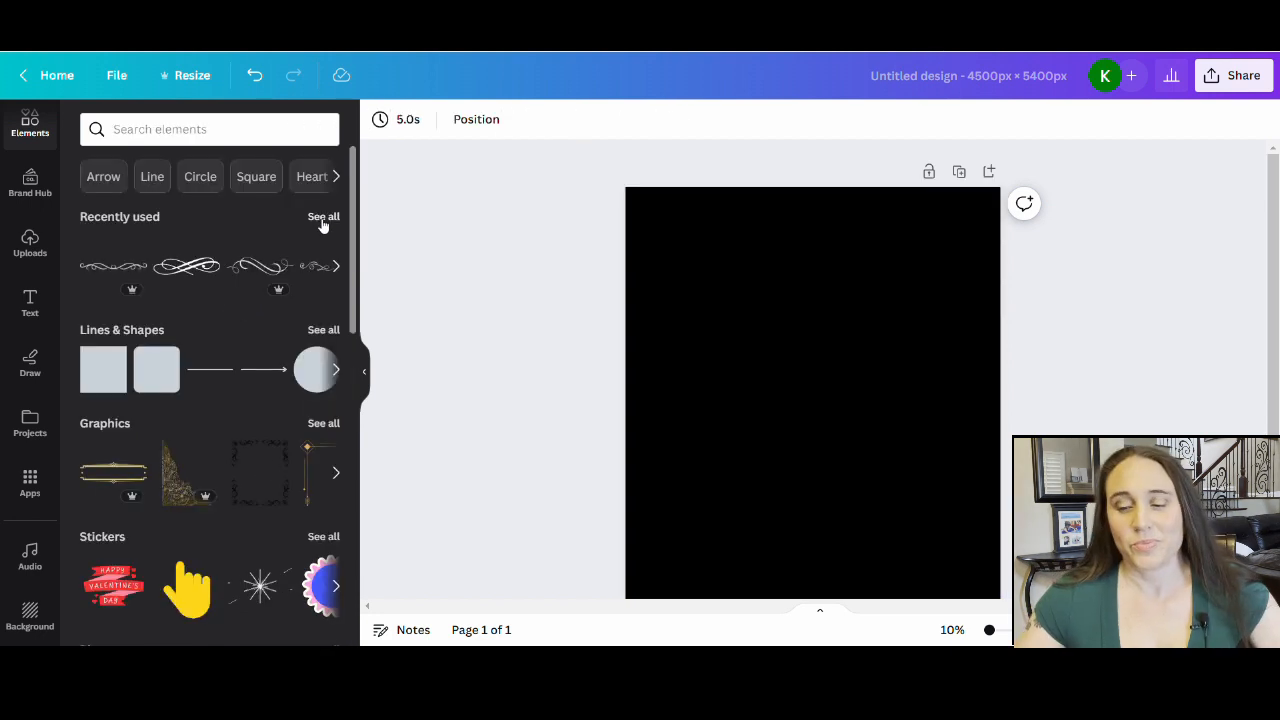
- Add the S-shaped double-curve flourish from the recently used elements to the page and recolor it white
left_click(323, 215)
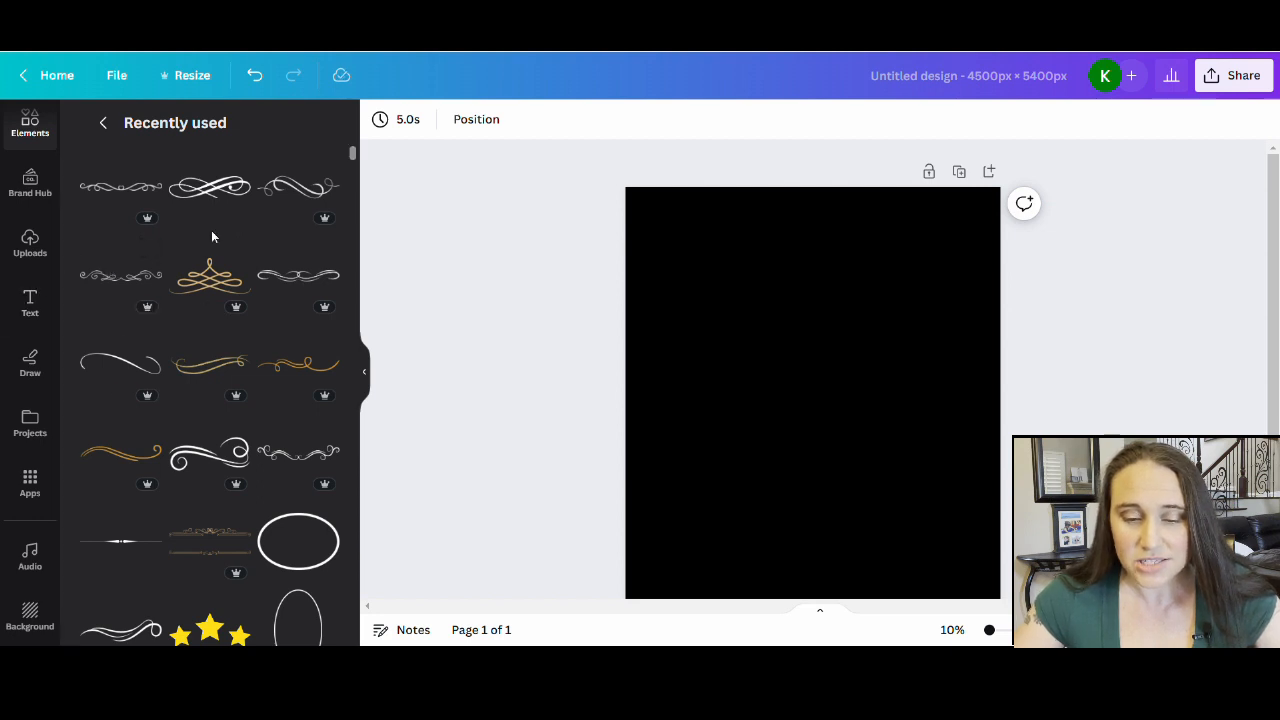
scroll(245, 208, "down", 1)
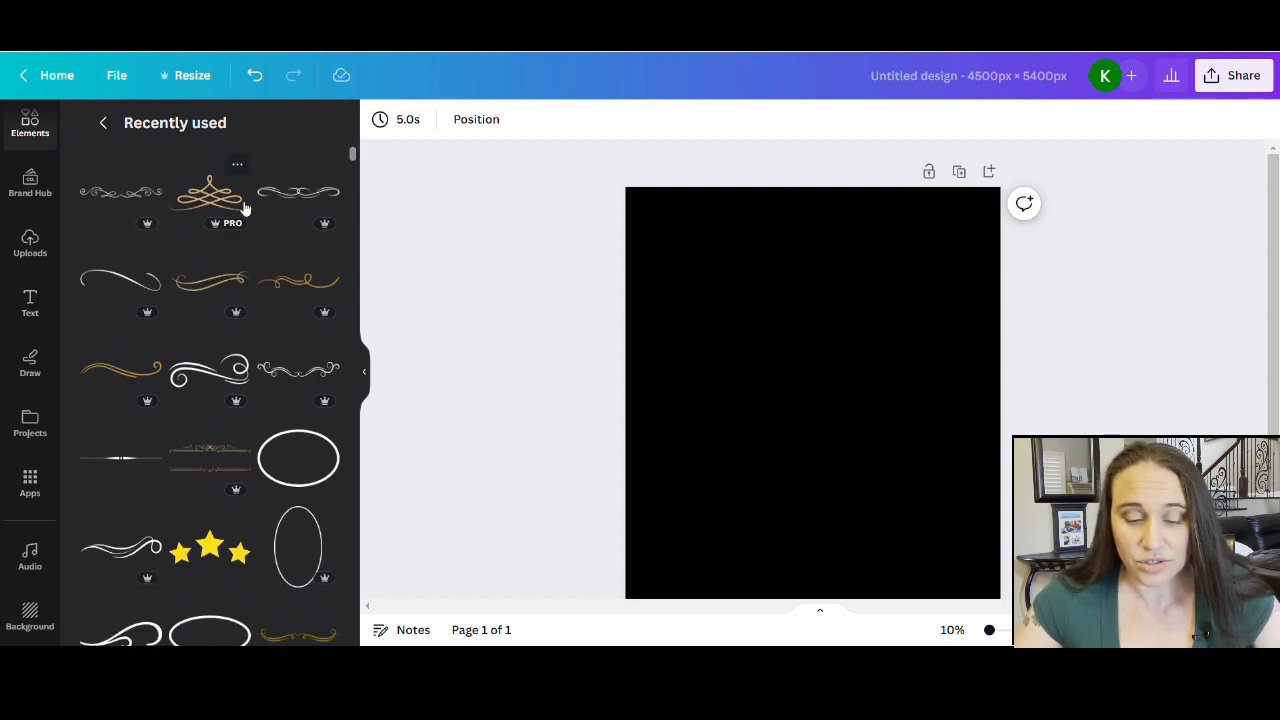
scroll(245, 208, "down", 2)
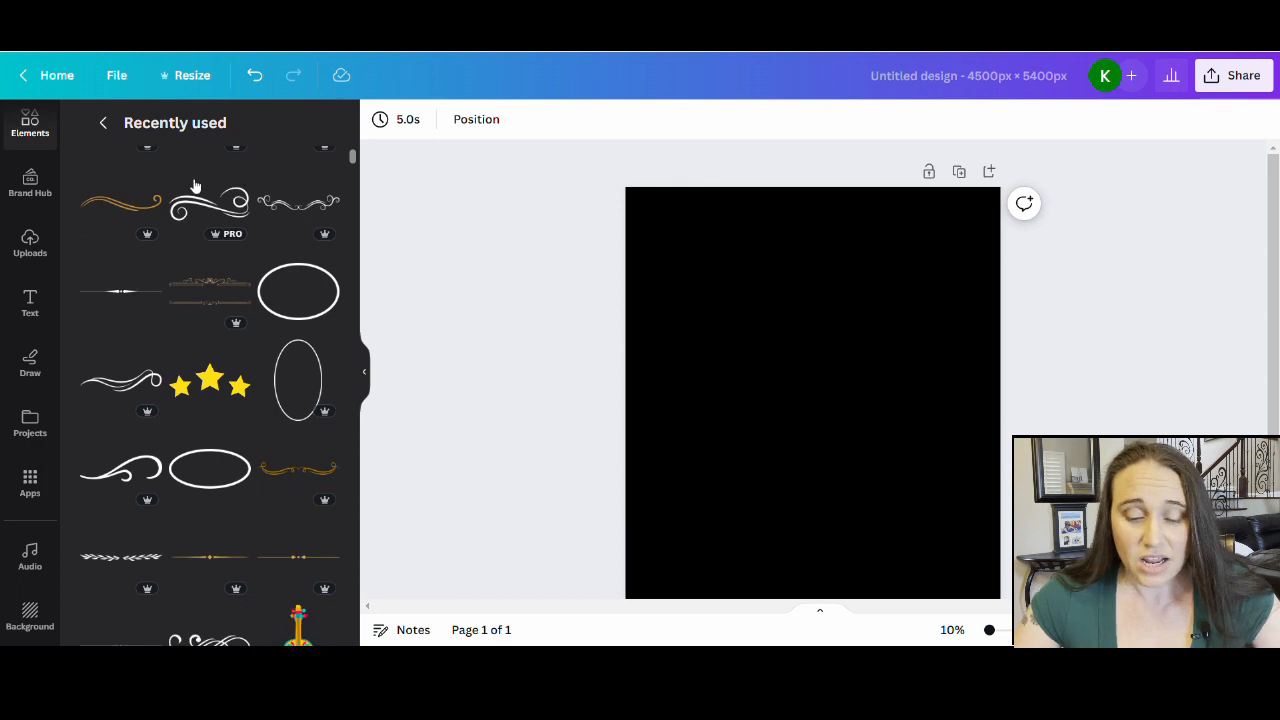
scroll(215, 190, "down", 1)
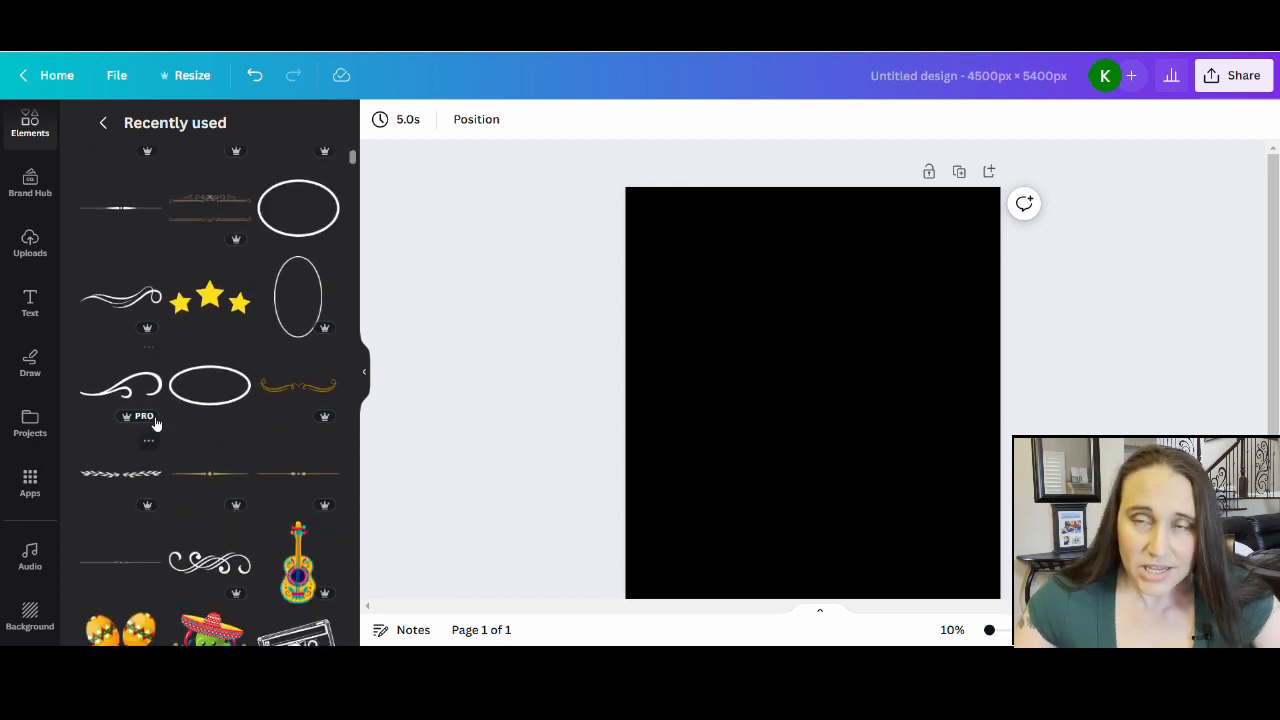
scroll(165, 422, "up", 4)
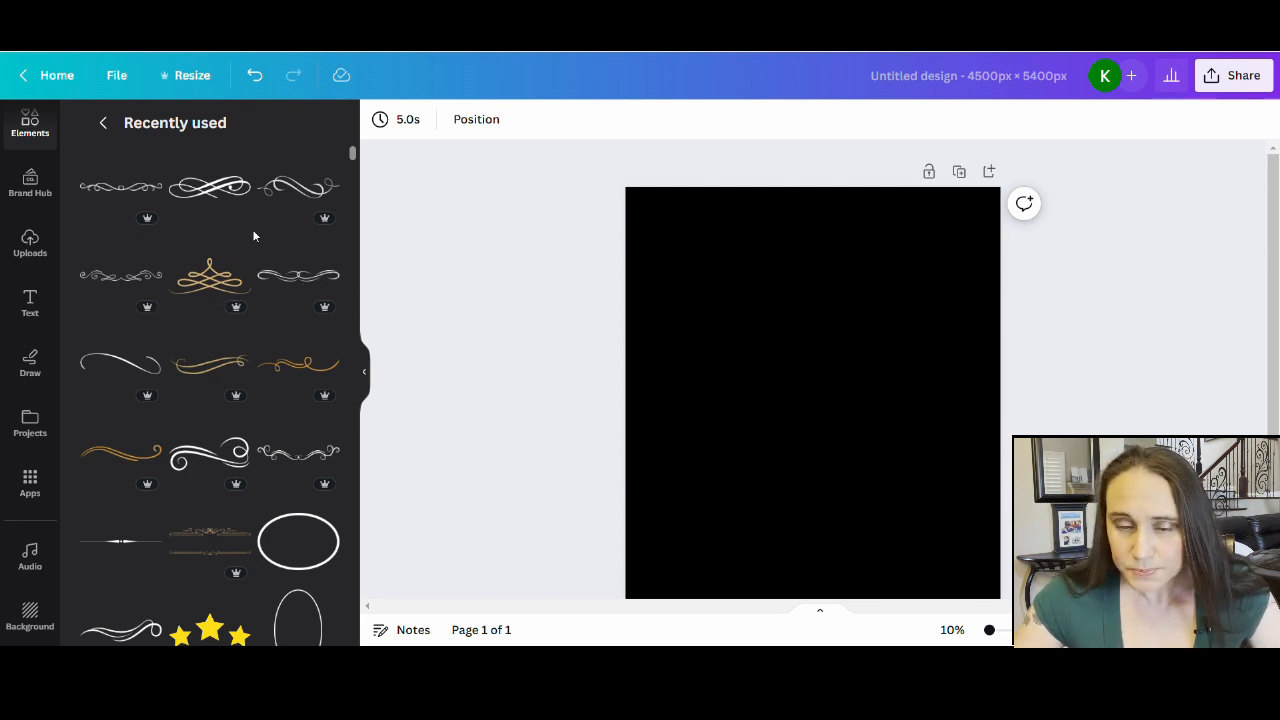
left_click(308, 190)
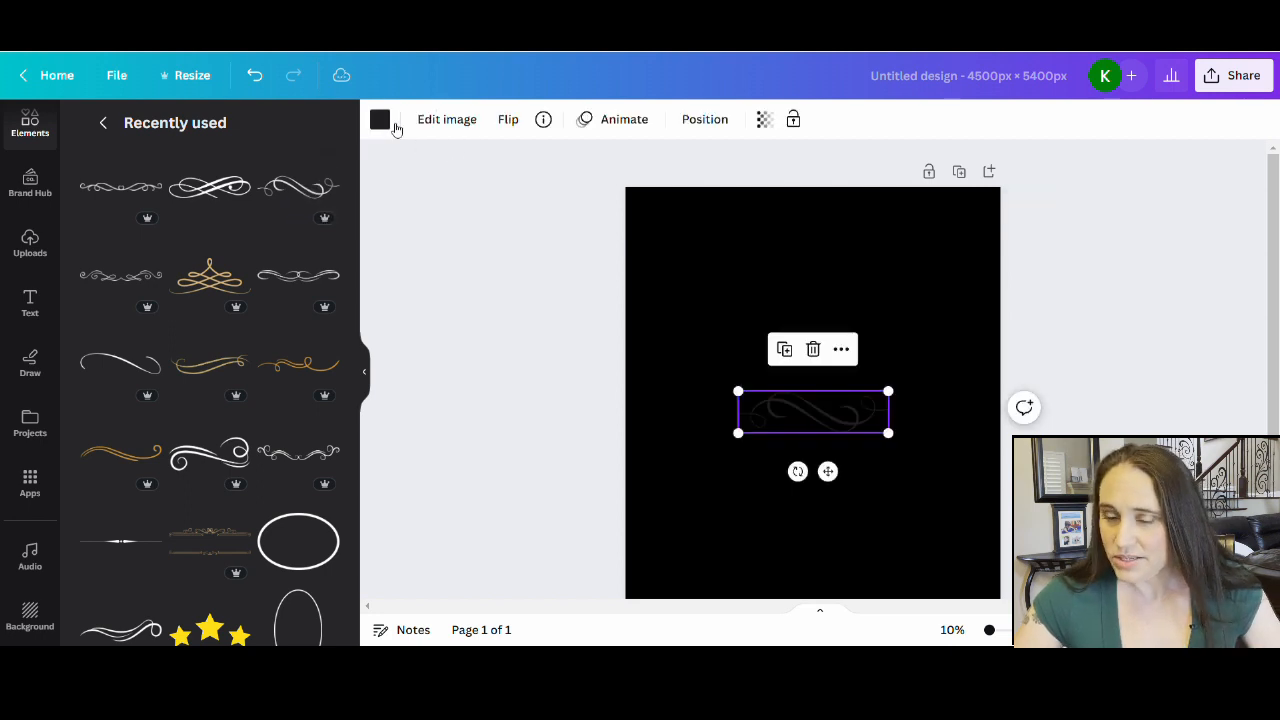
left_click(381, 120)
left_click(321, 446)
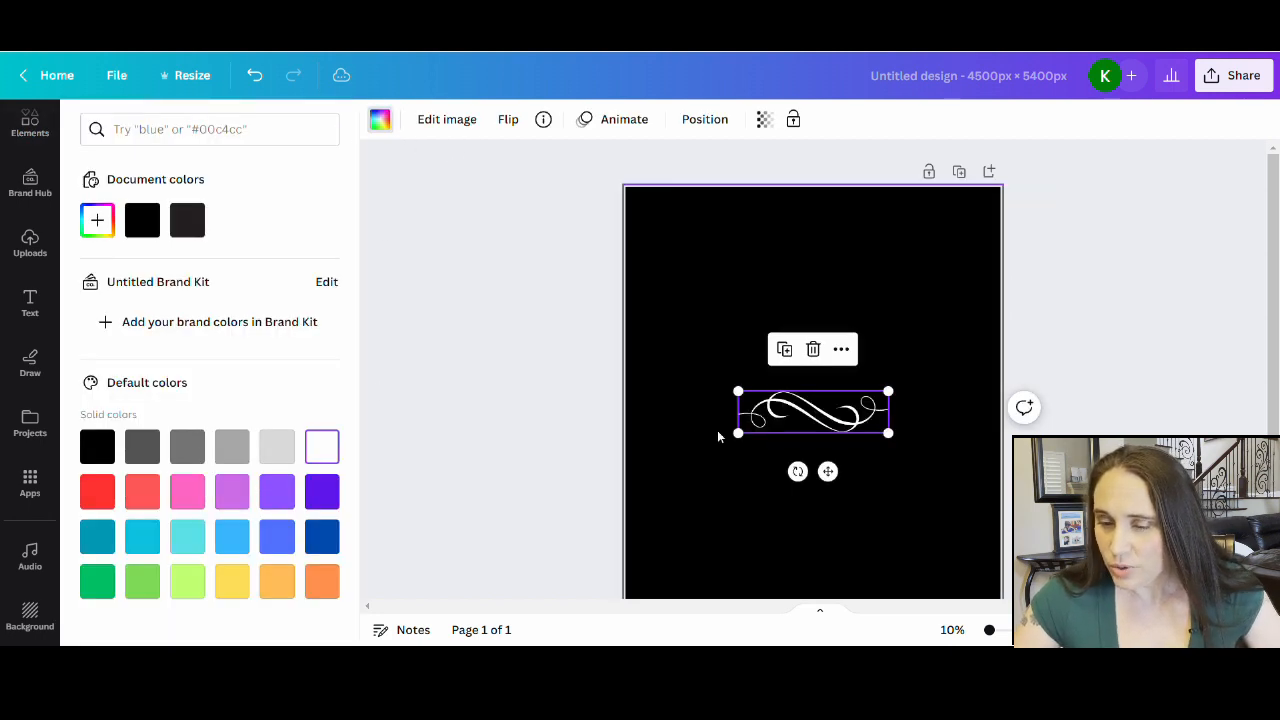
left_click(901, 440)
- Move the S-shaped flourish to the upper right of the page and flip it vertically
left_click_drag(851, 417, 910, 242)
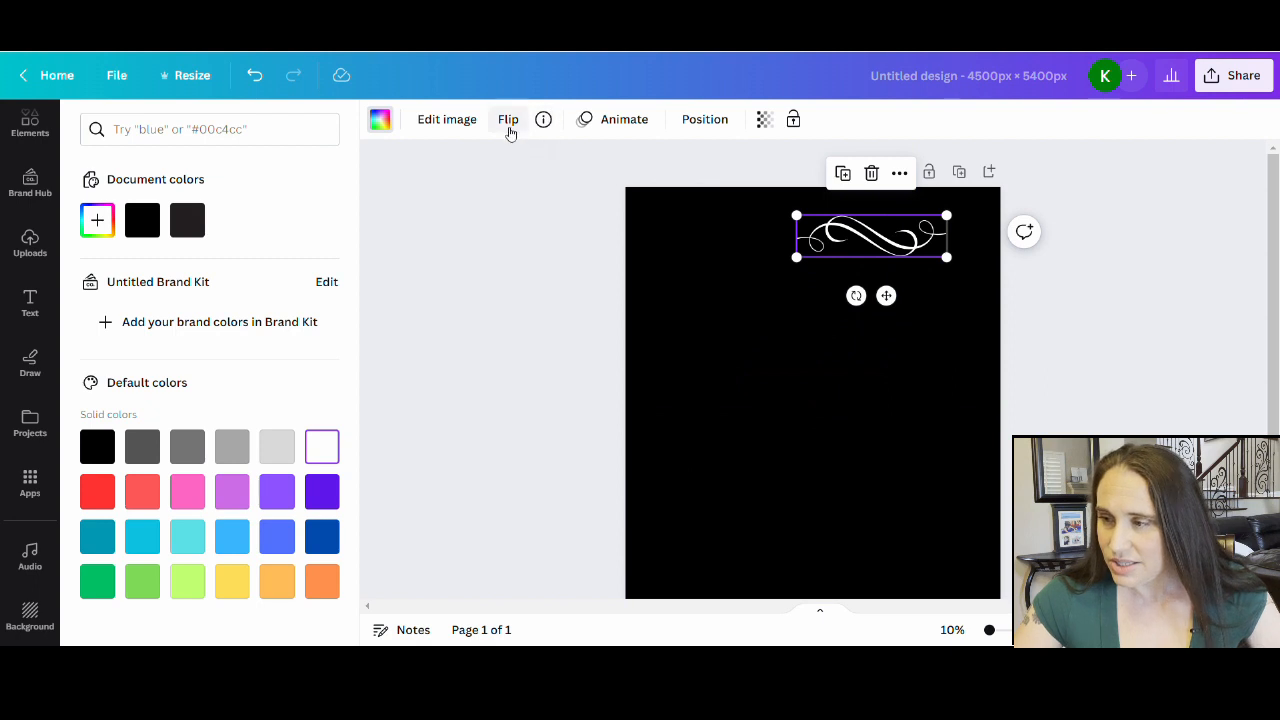
left_click(509, 128)
left_click(562, 197)
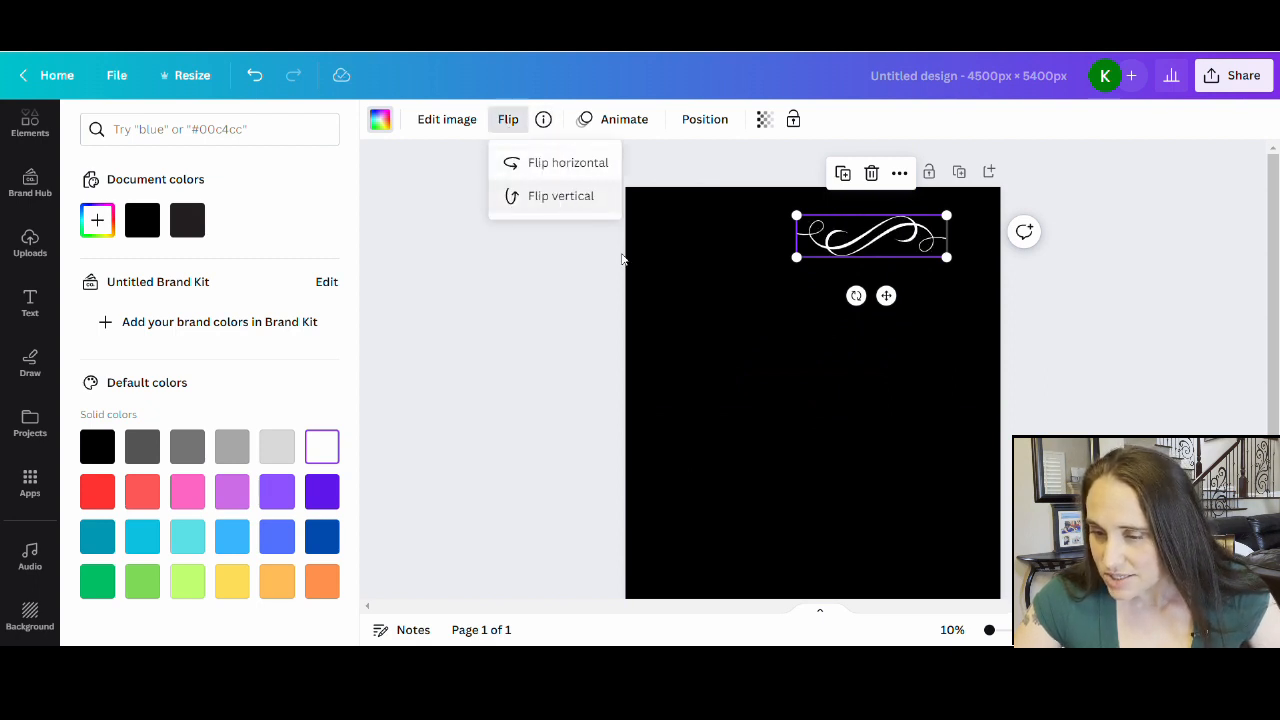
left_click(825, 420)
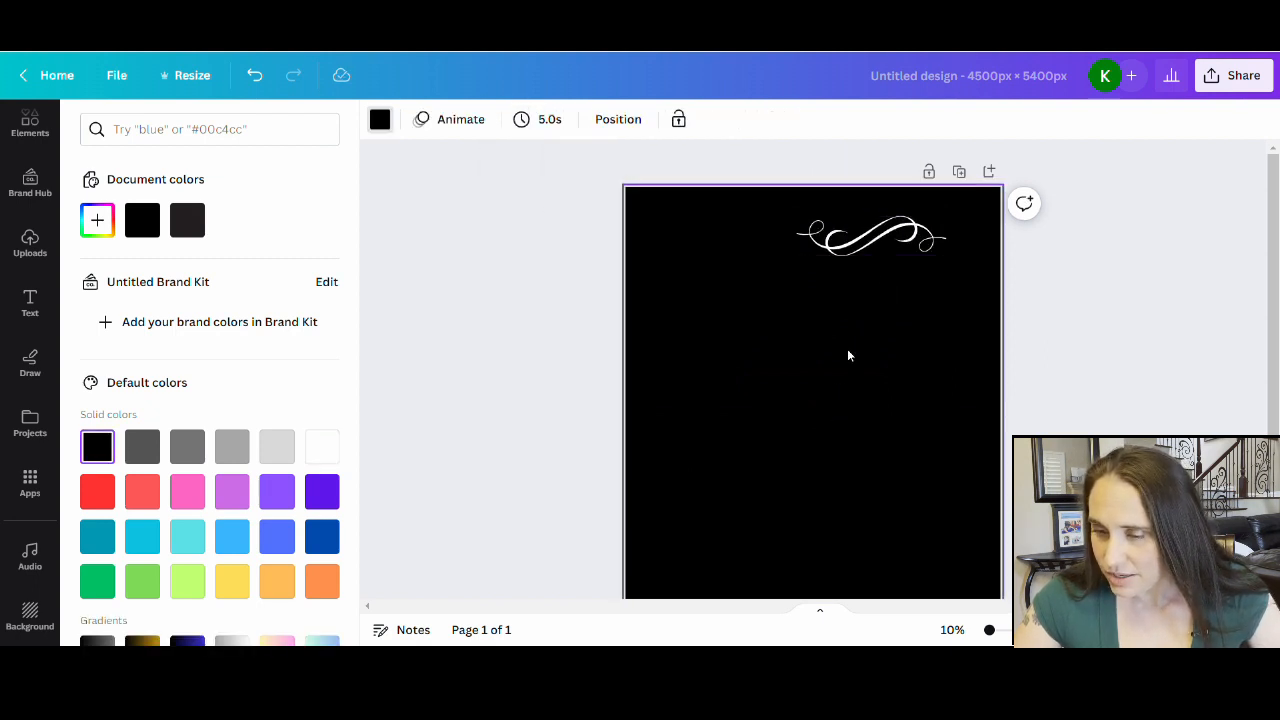
left_click(872, 248)
left_click_drag(872, 248, 889, 244)
left_click(955, 423)
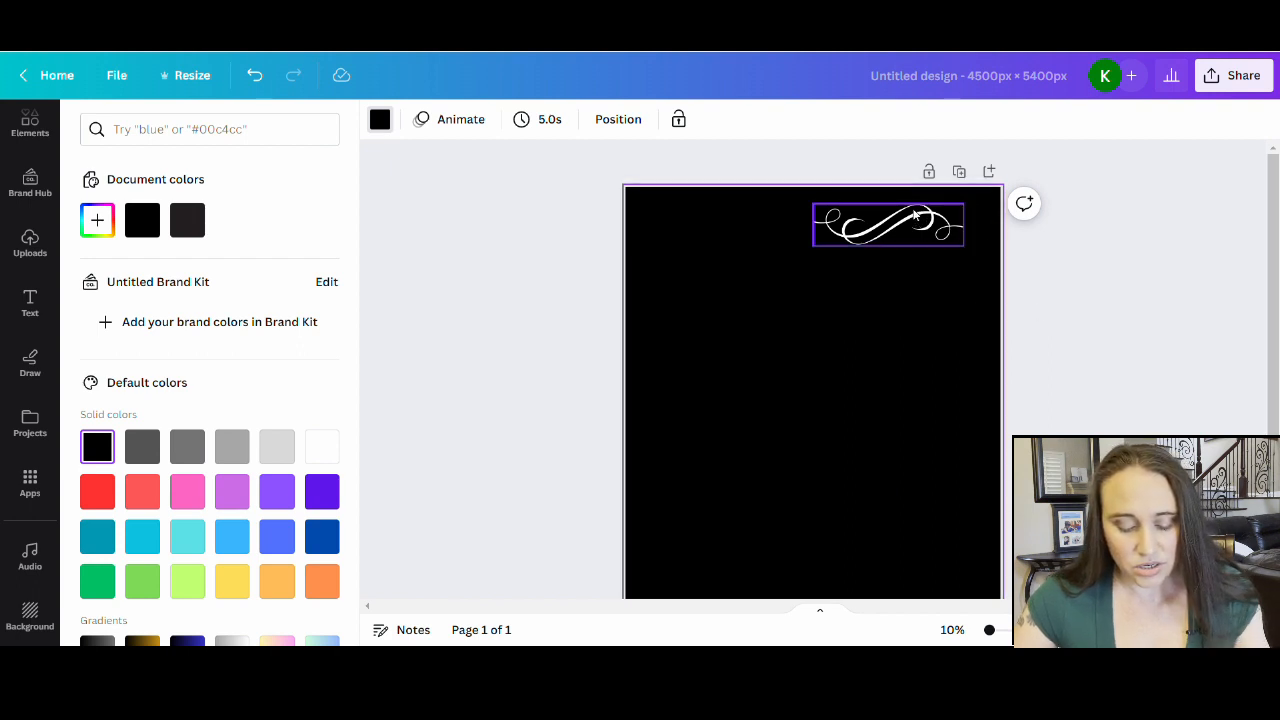
- Duplicate the S-shaped flourish, flip the copy horizontally and place it end to end with the original along the page's upper edge
left_click(870, 236)
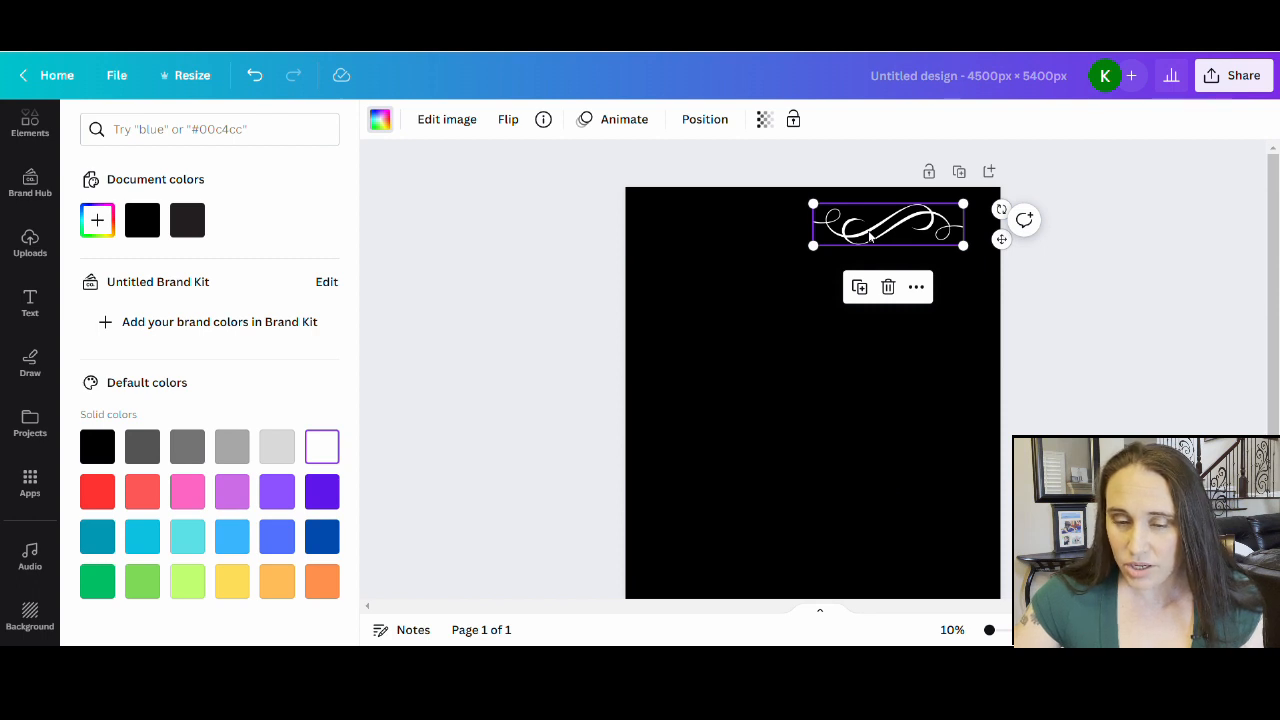
key("ctrl+v")
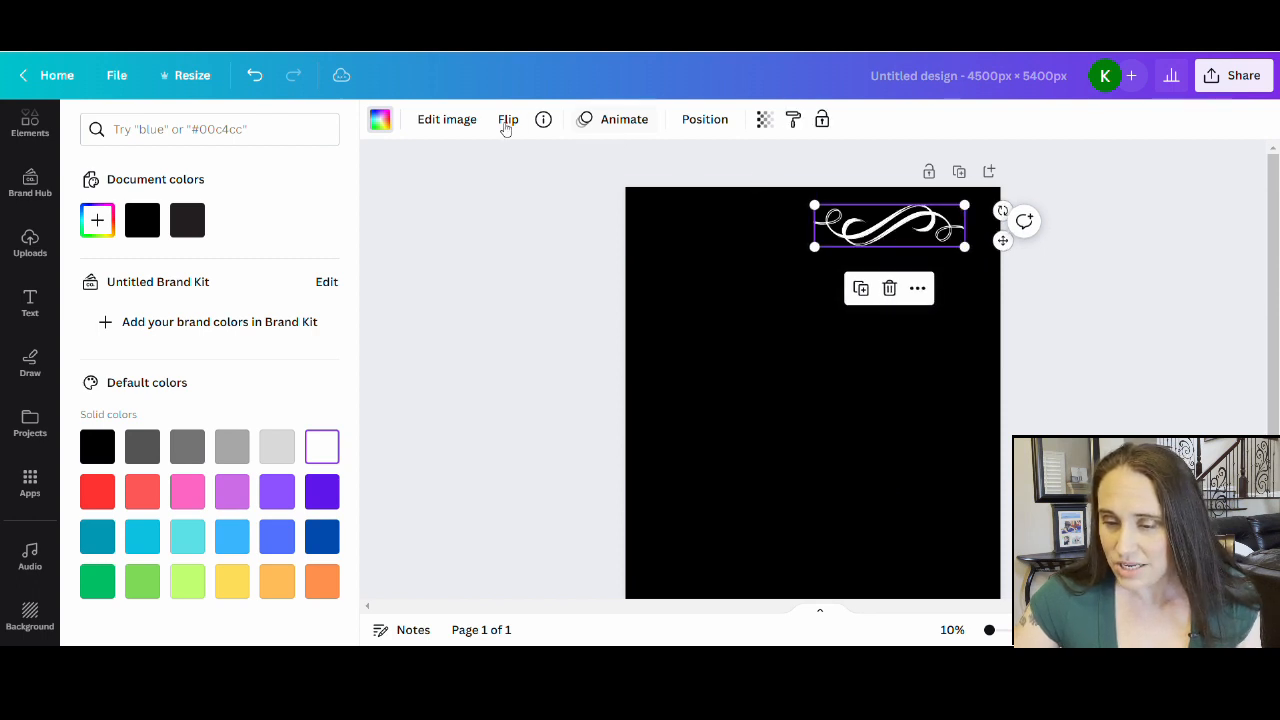
left_click(510, 122)
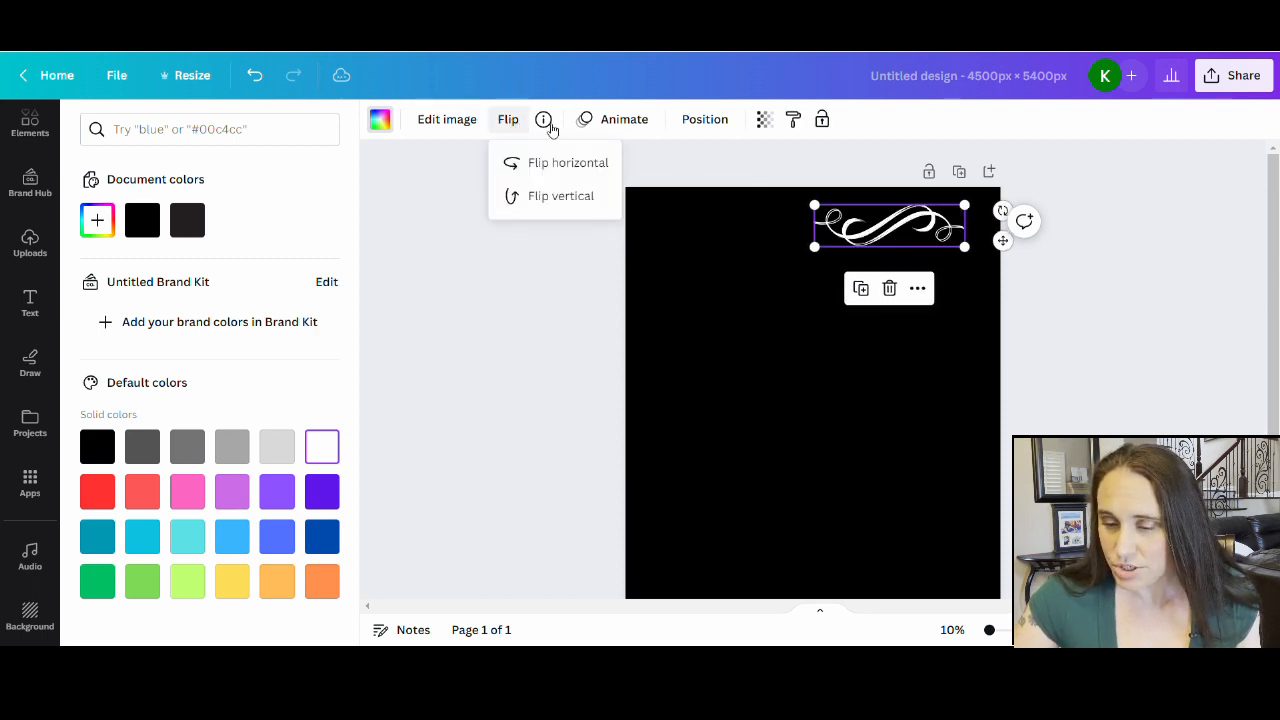
left_click(585, 173)
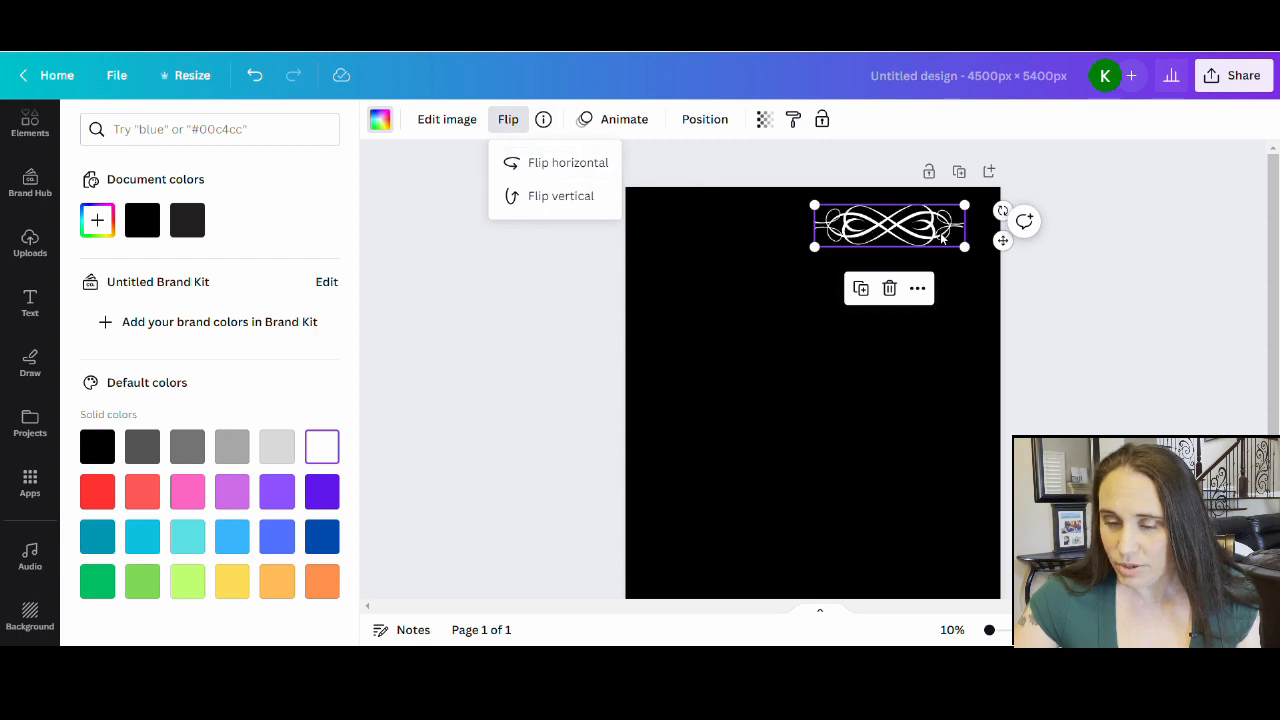
left_click_drag(930, 237, 778, 237)
left_click(855, 390)
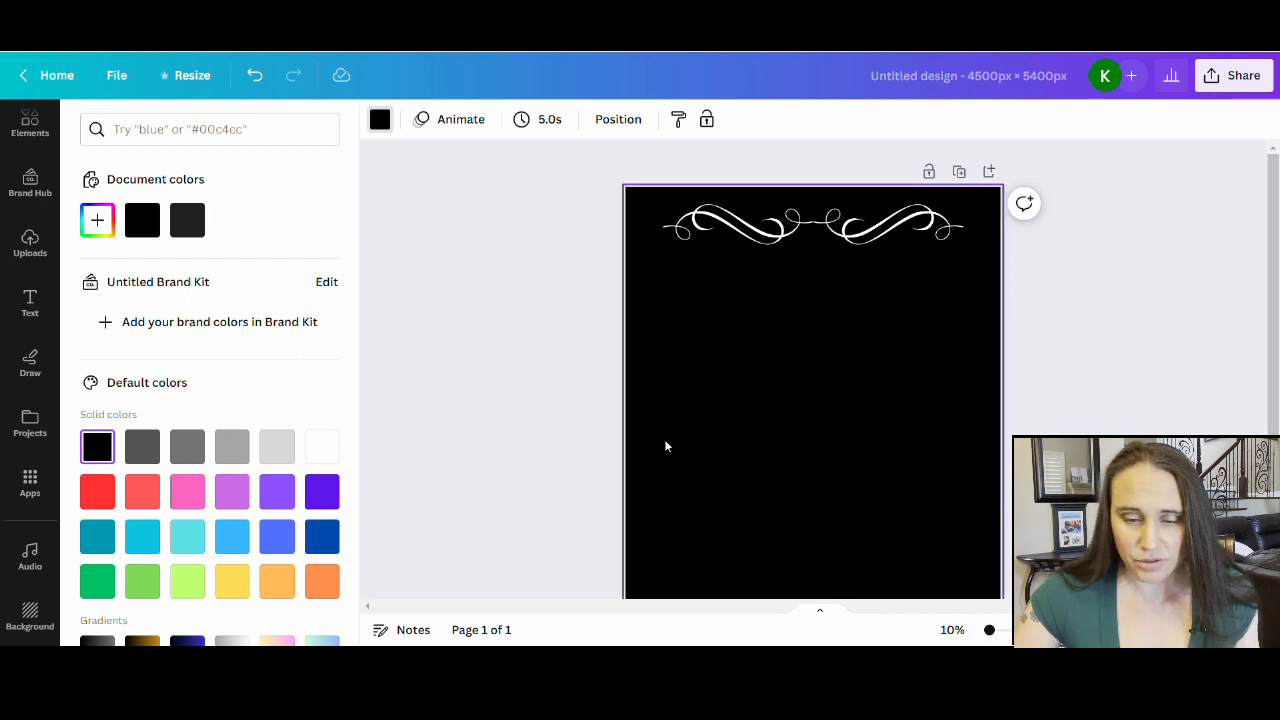
- Add the wavy flourish with a single curl at one end from the recently used elements and recolor it white
left_click(30, 138)
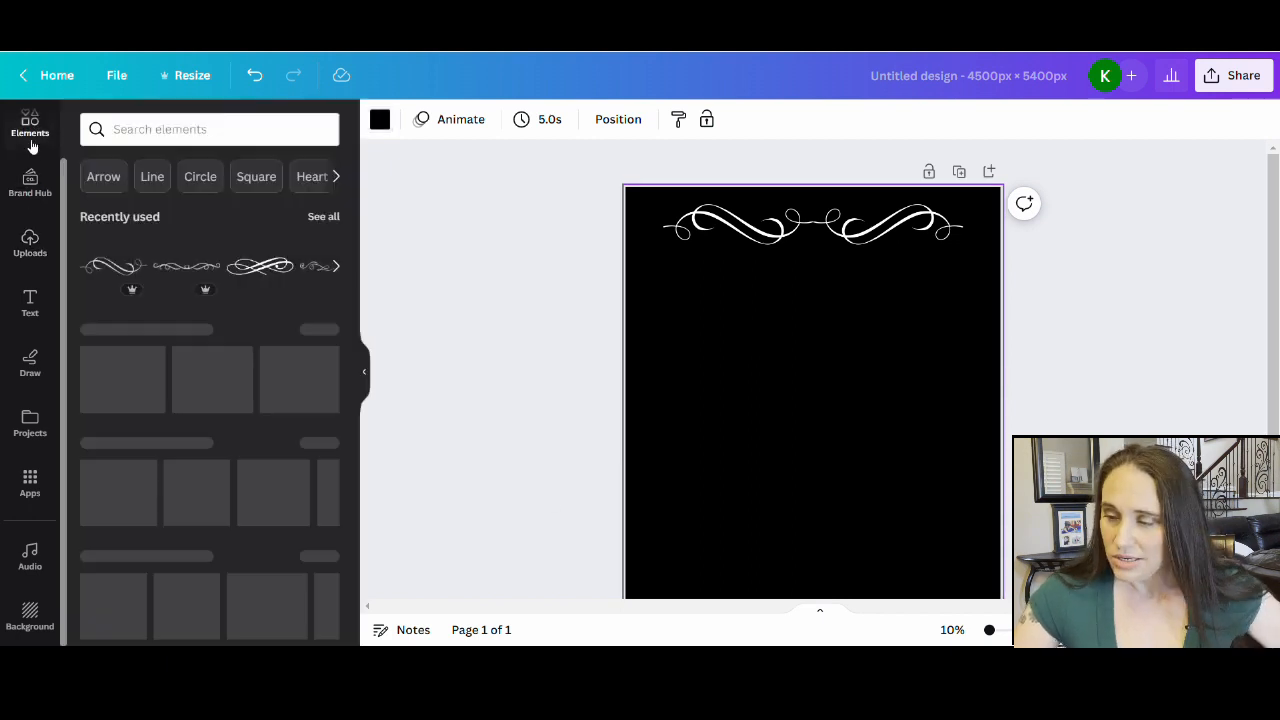
left_click(324, 219)
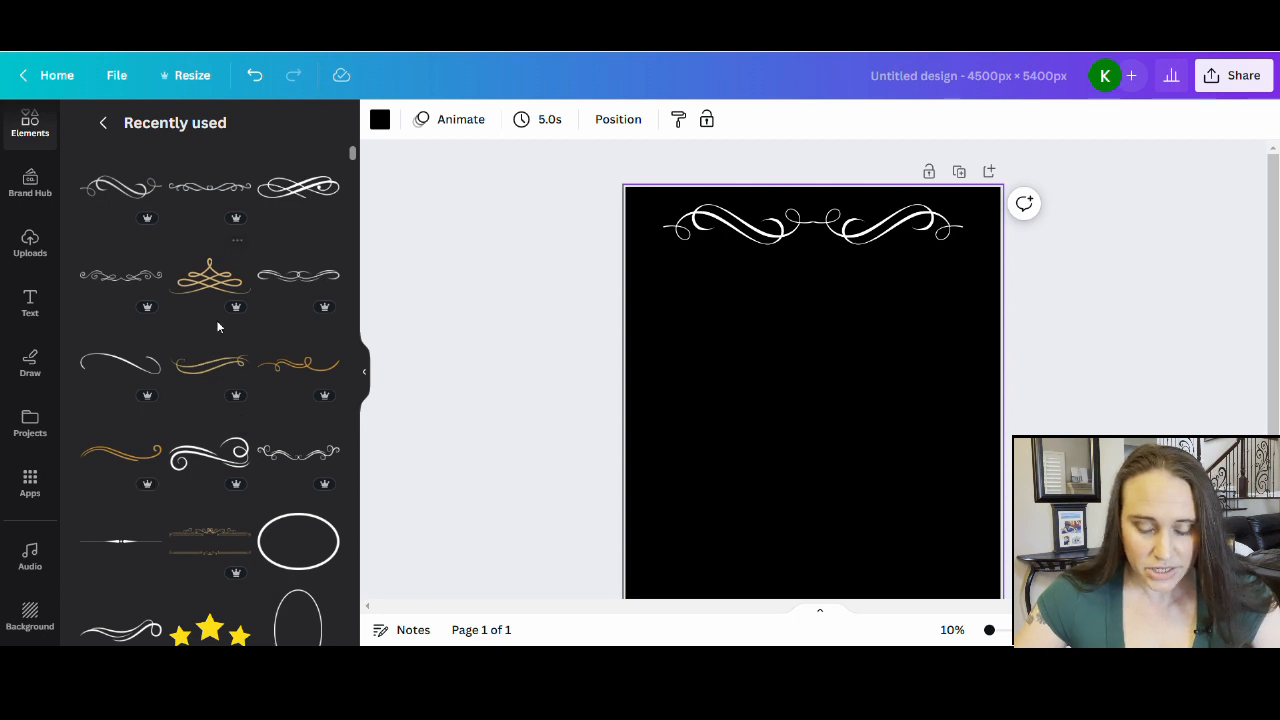
scroll(206, 397, "down", 1)
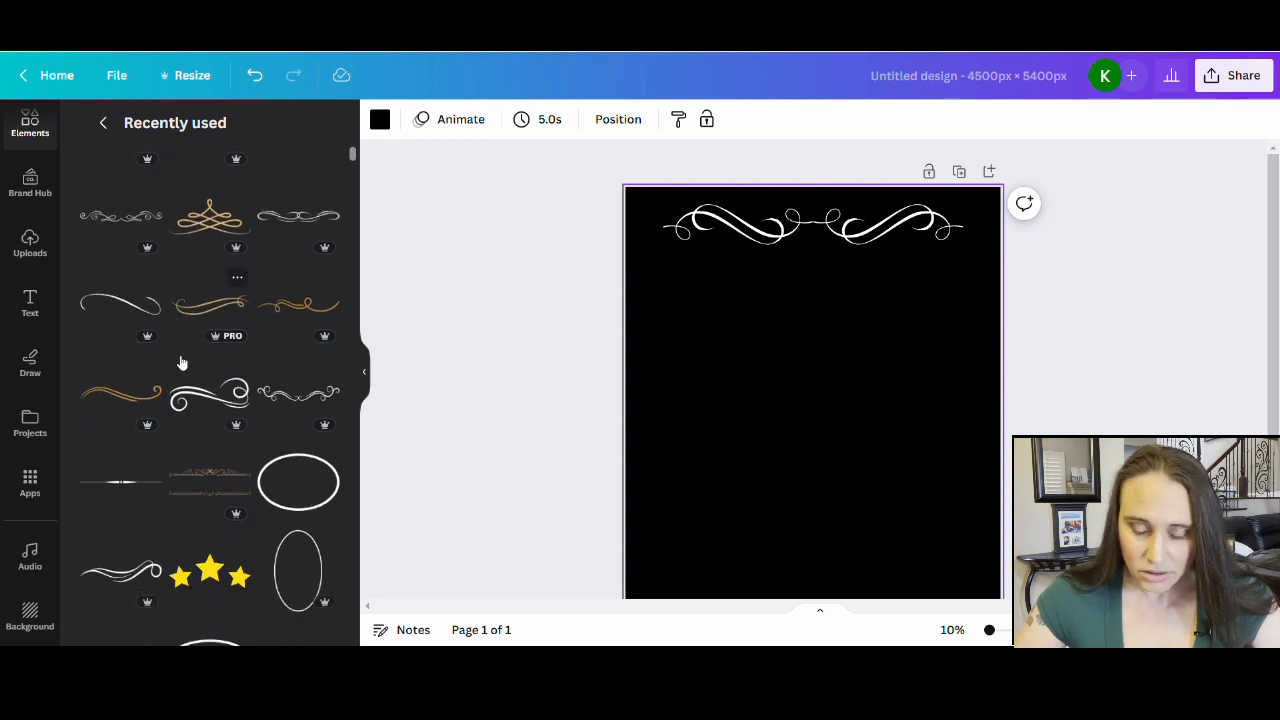
scroll(195, 463, "down", 1)
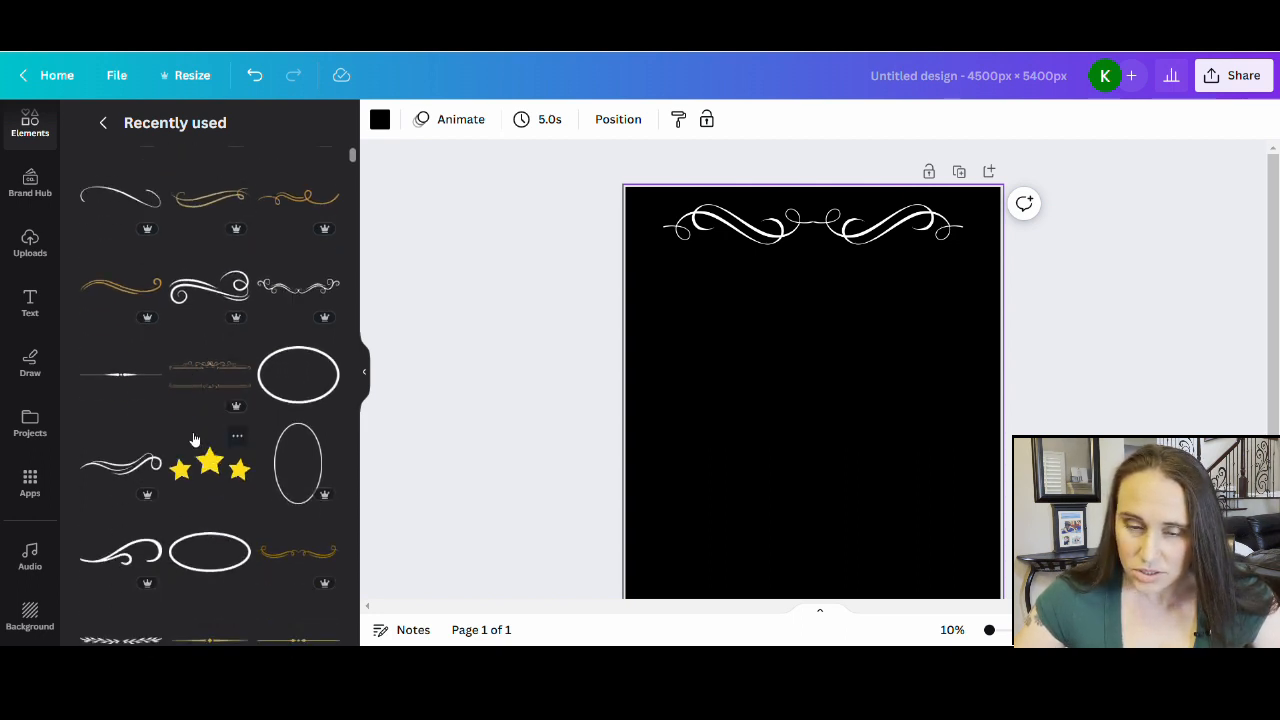
left_click(128, 471)
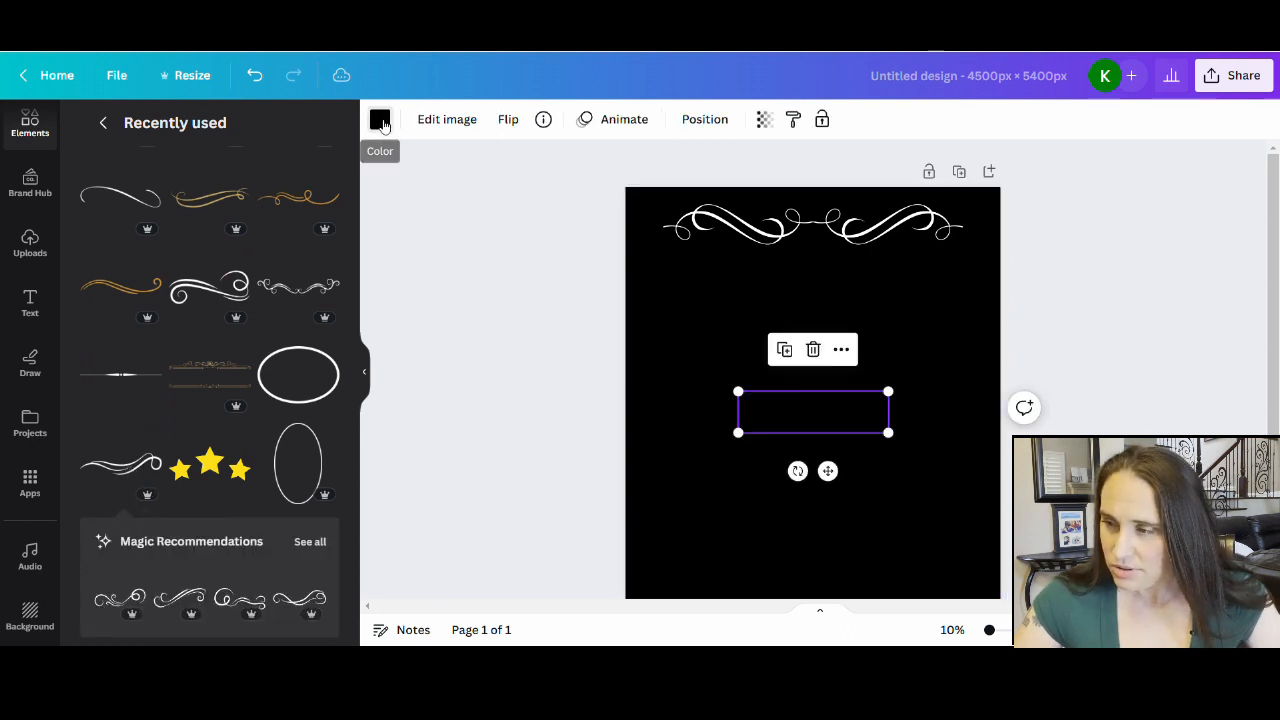
left_click(382, 120)
left_click(322, 446)
left_click(753, 470)
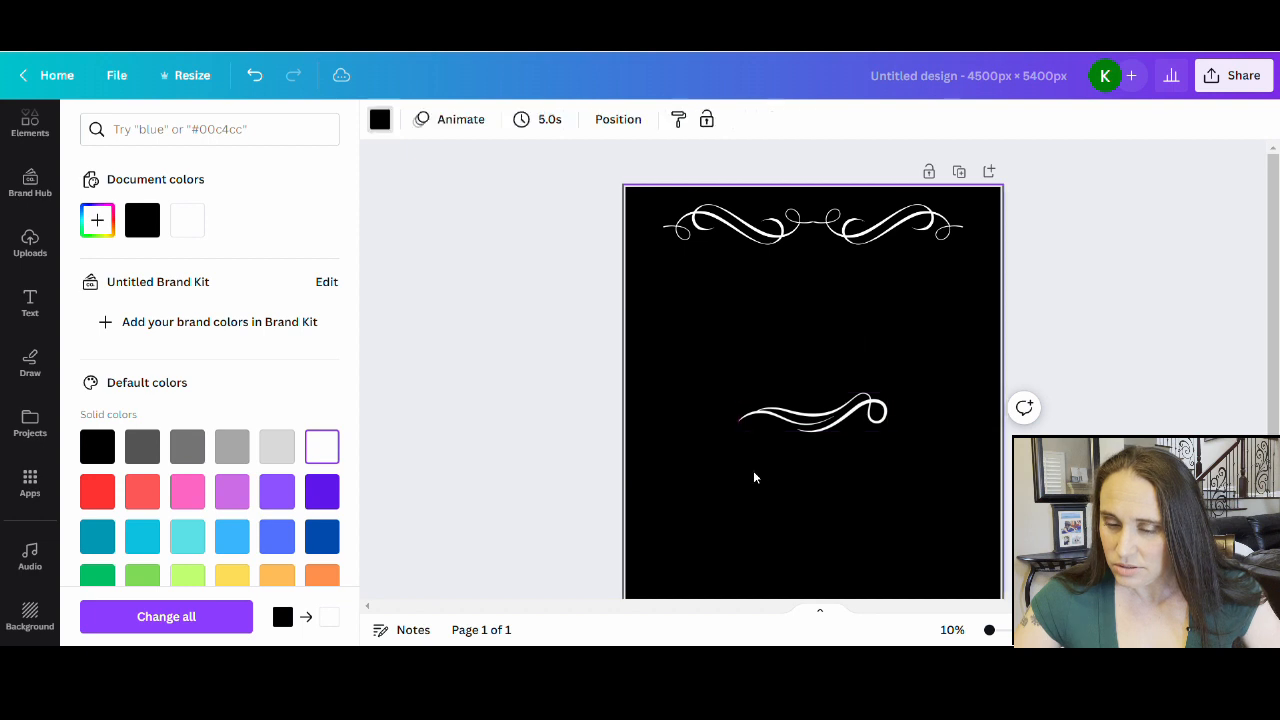
- Rotate the wavy flourish to 90°, place it along the page's right edge below the upper border, and enlarge it slightly
left_click(818, 420)
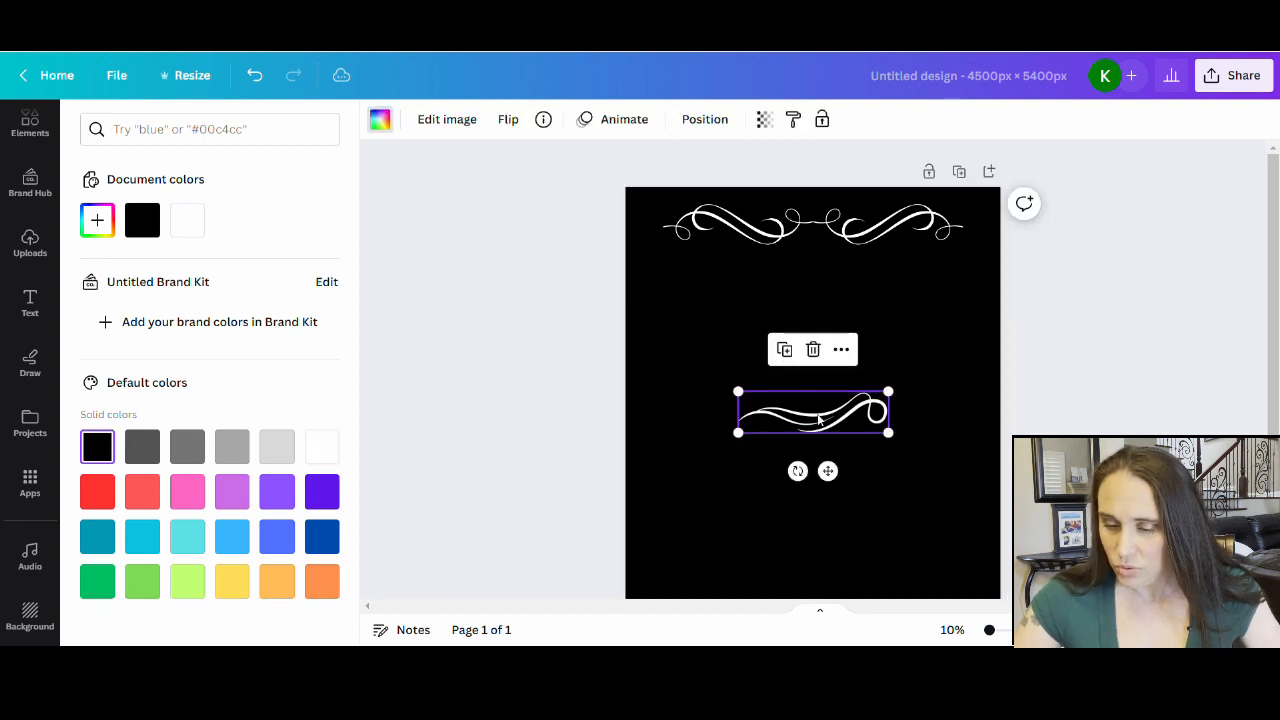
left_click_drag(797, 471, 729, 405)
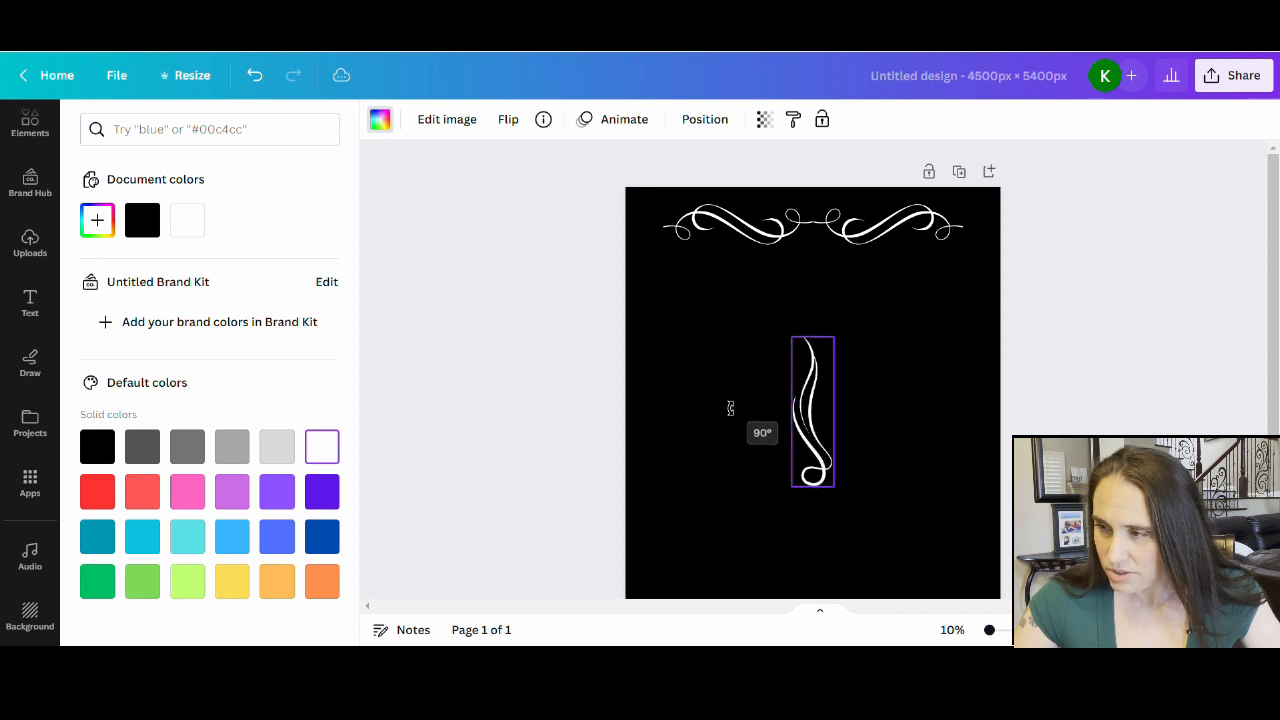
left_click_drag(827, 460, 988, 356)
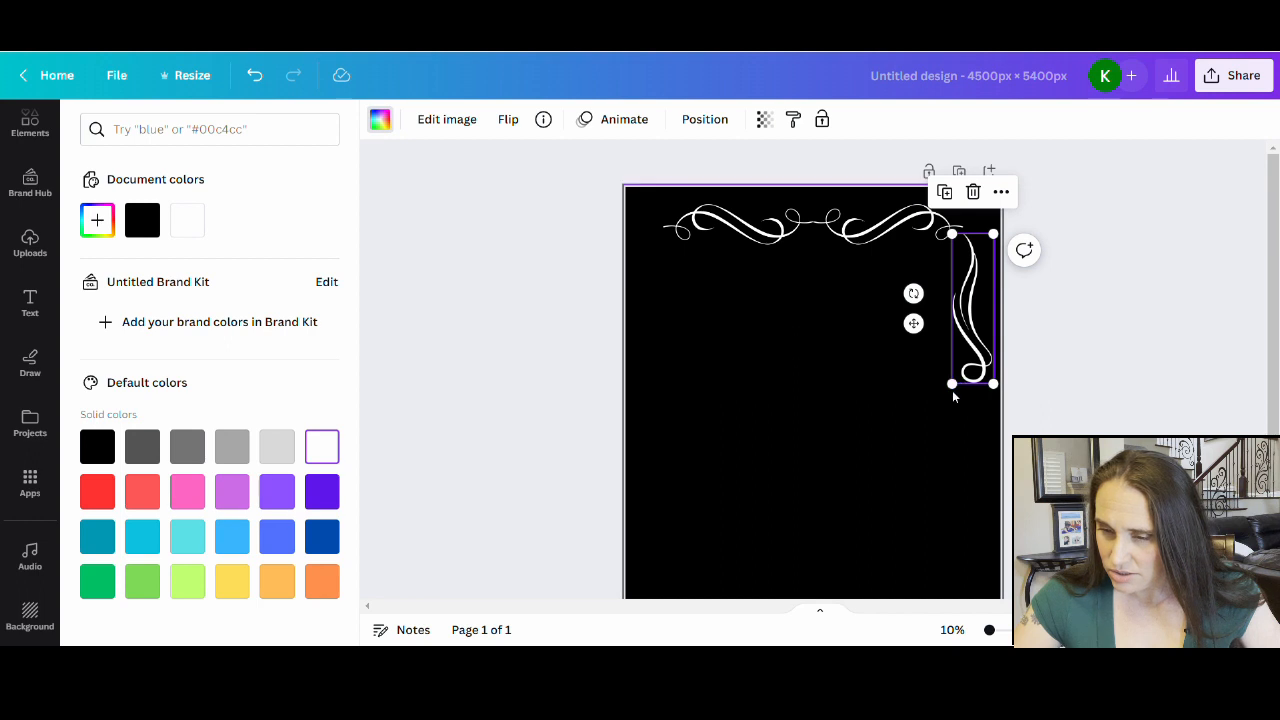
left_click_drag(958, 396, 944, 416)
left_click_drag(980, 377, 986, 386)
left_click(974, 514)
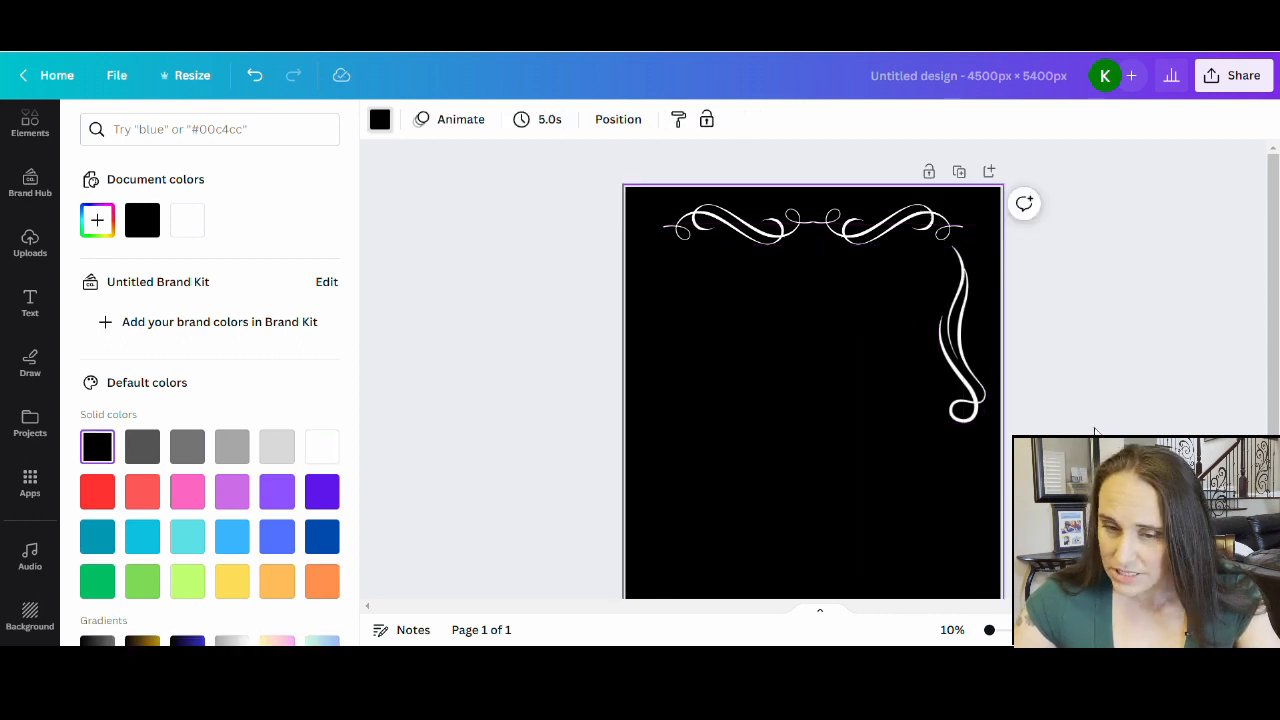
- Duplicate the vertical flourish, flip the copy horizontally and place it directly below so the two curls meet
left_click(978, 410)
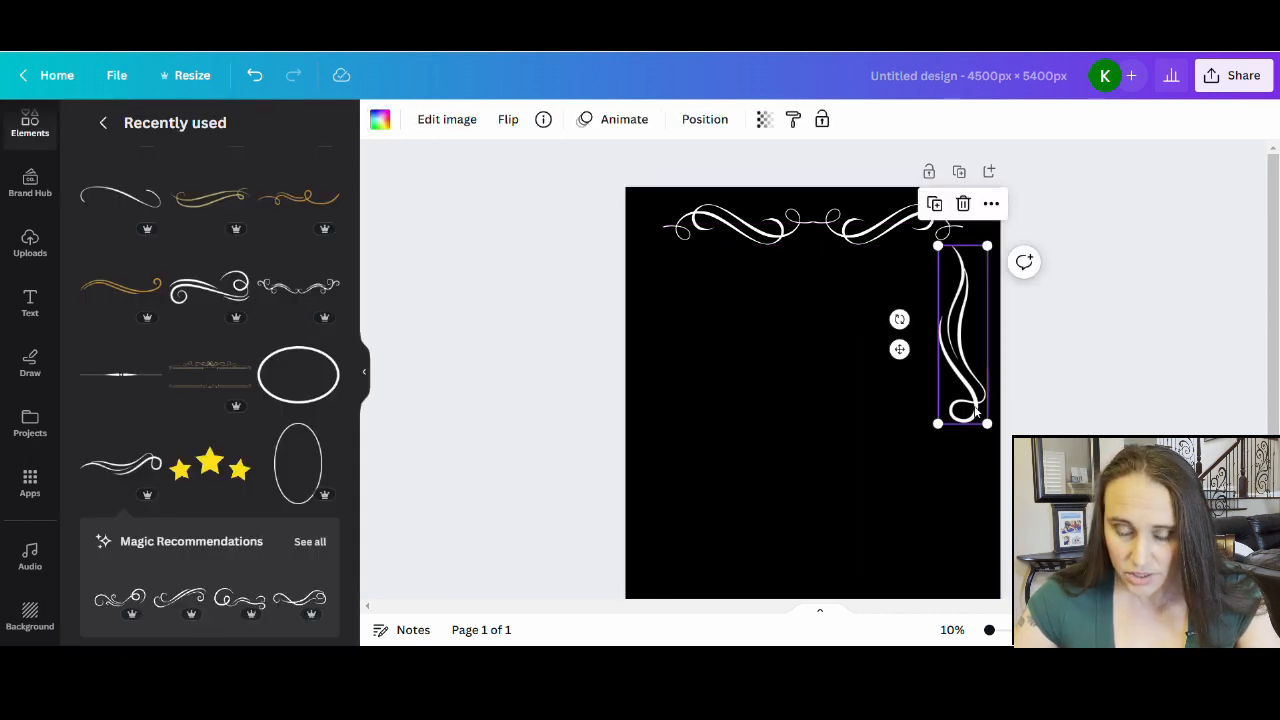
left_click_drag(975, 415, 977, 417)
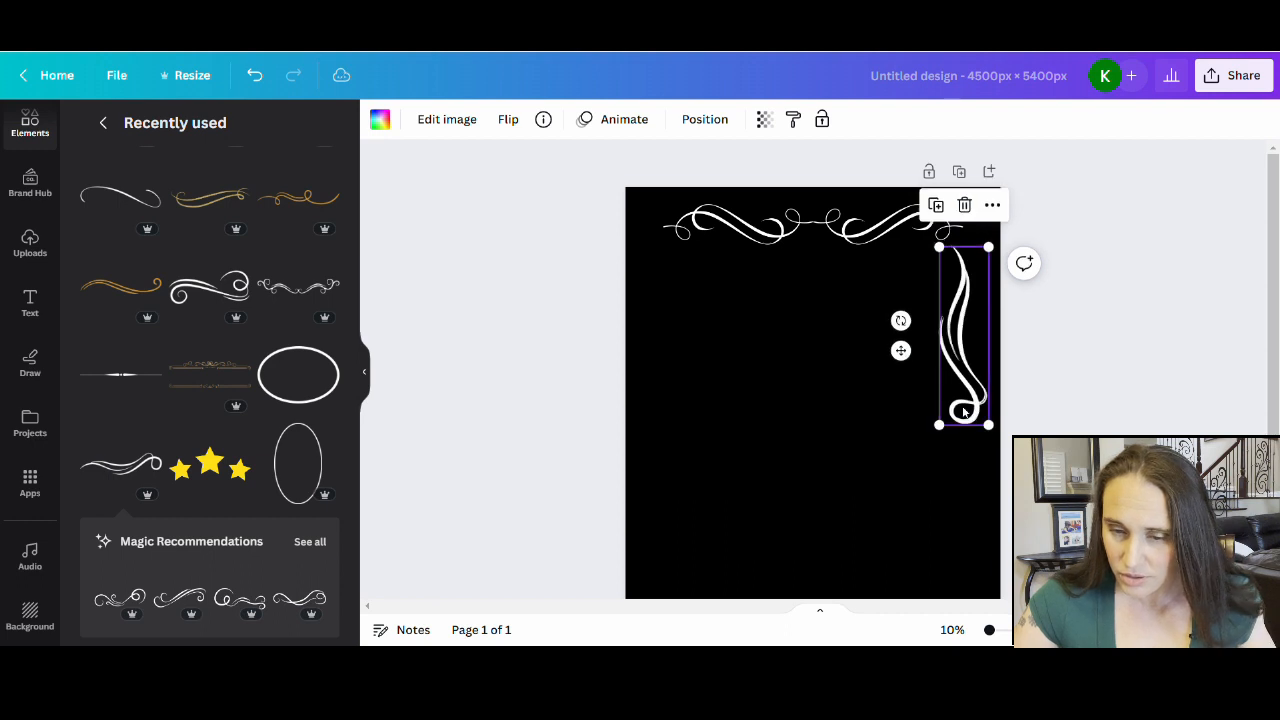
left_click(510, 120)
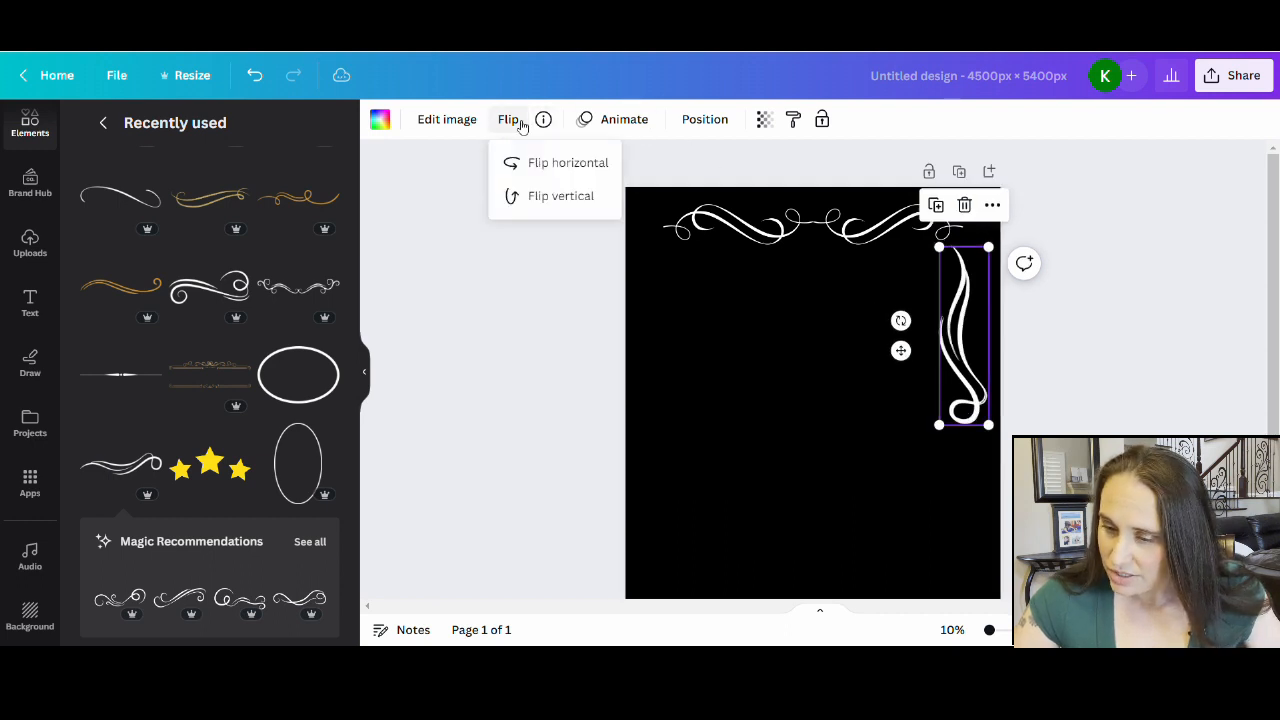
left_click(592, 163)
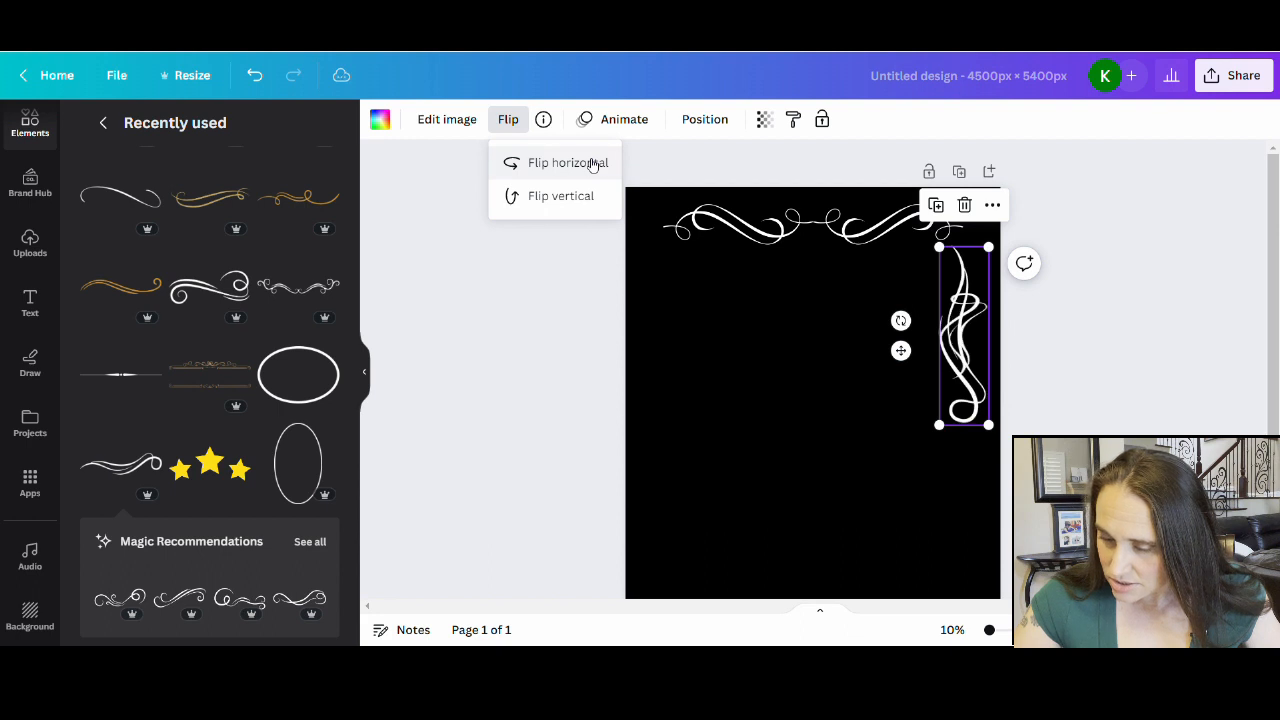
left_click_drag(985, 390, 968, 555)
left_click(852, 511)
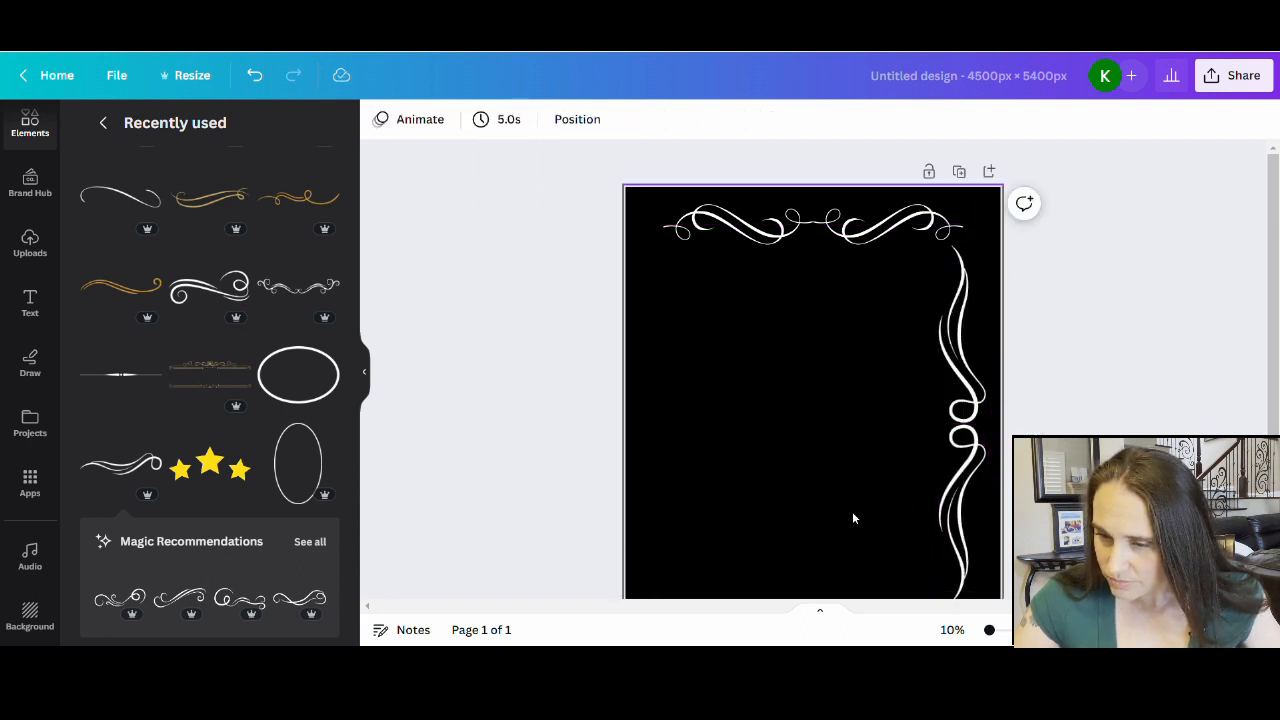
- Shift both vertical flourishes slightly upward so the upper one reaches the end of the top border
scroll(852, 511, "down", 2)
scroll(921, 470, "up", 2)
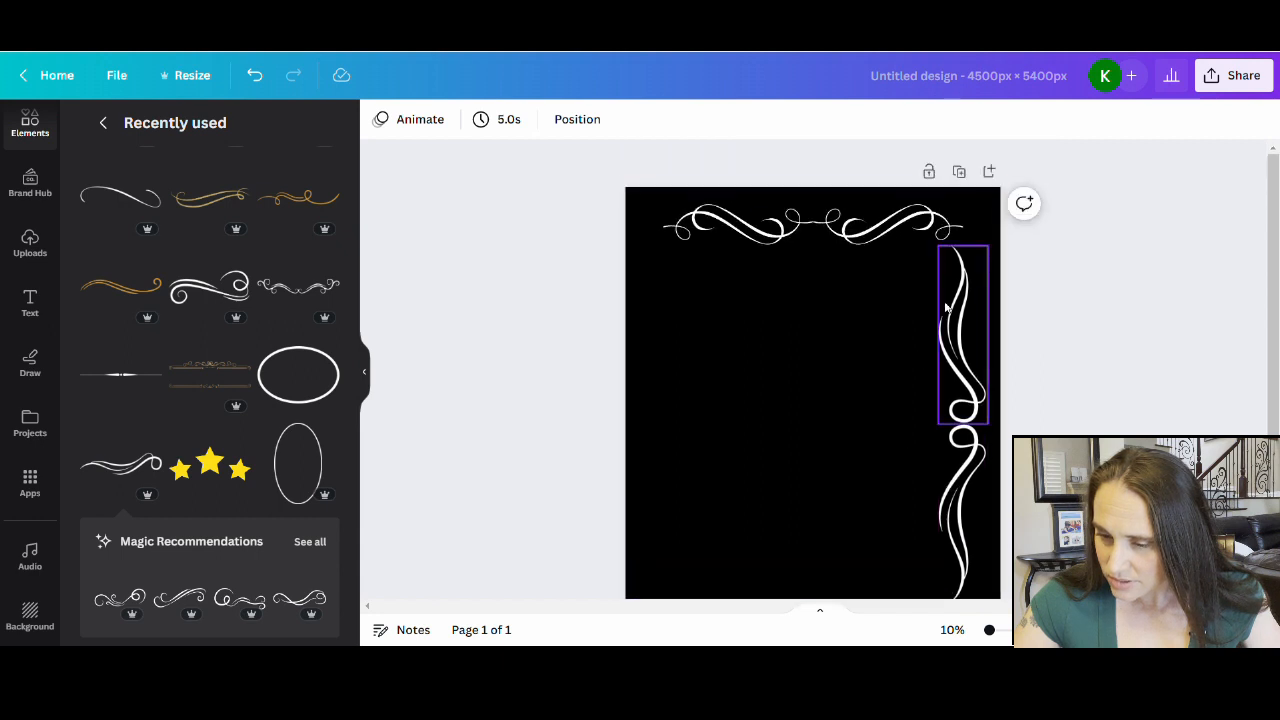
left_click(952, 322)
left_click_drag(952, 322, 958, 315)
left_click_drag(984, 491, 982, 479)
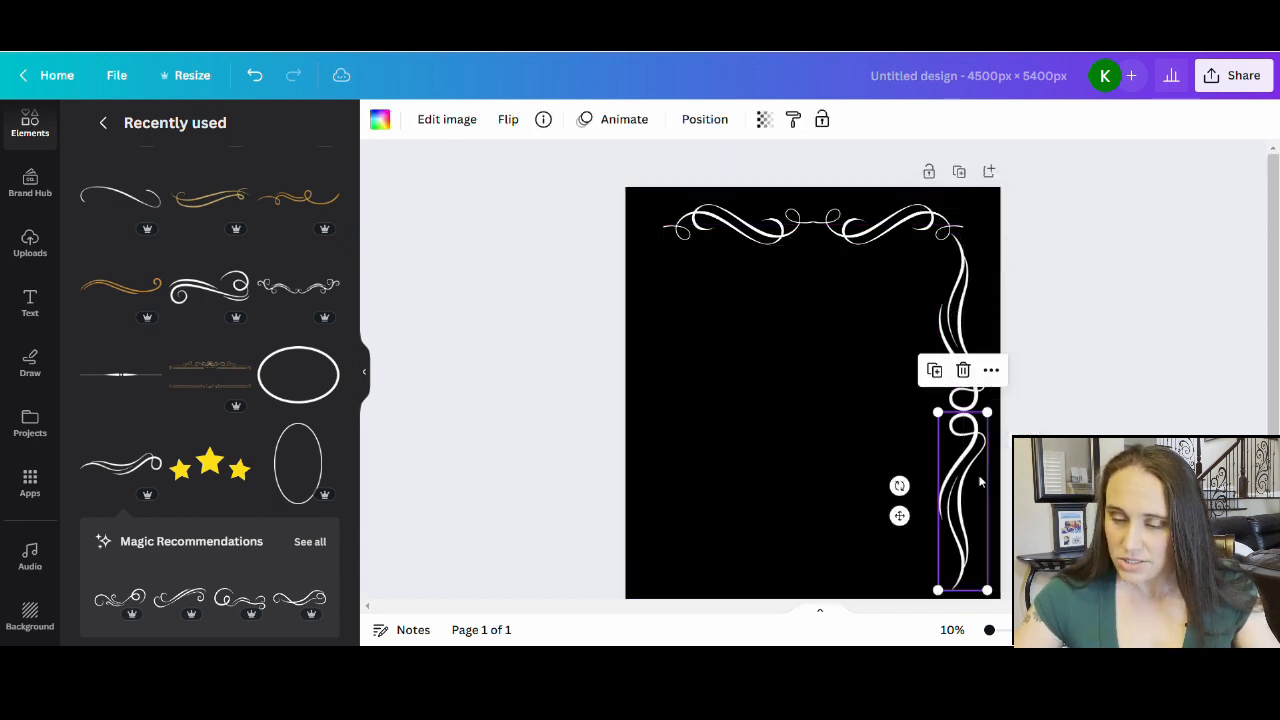
left_click(789, 541)
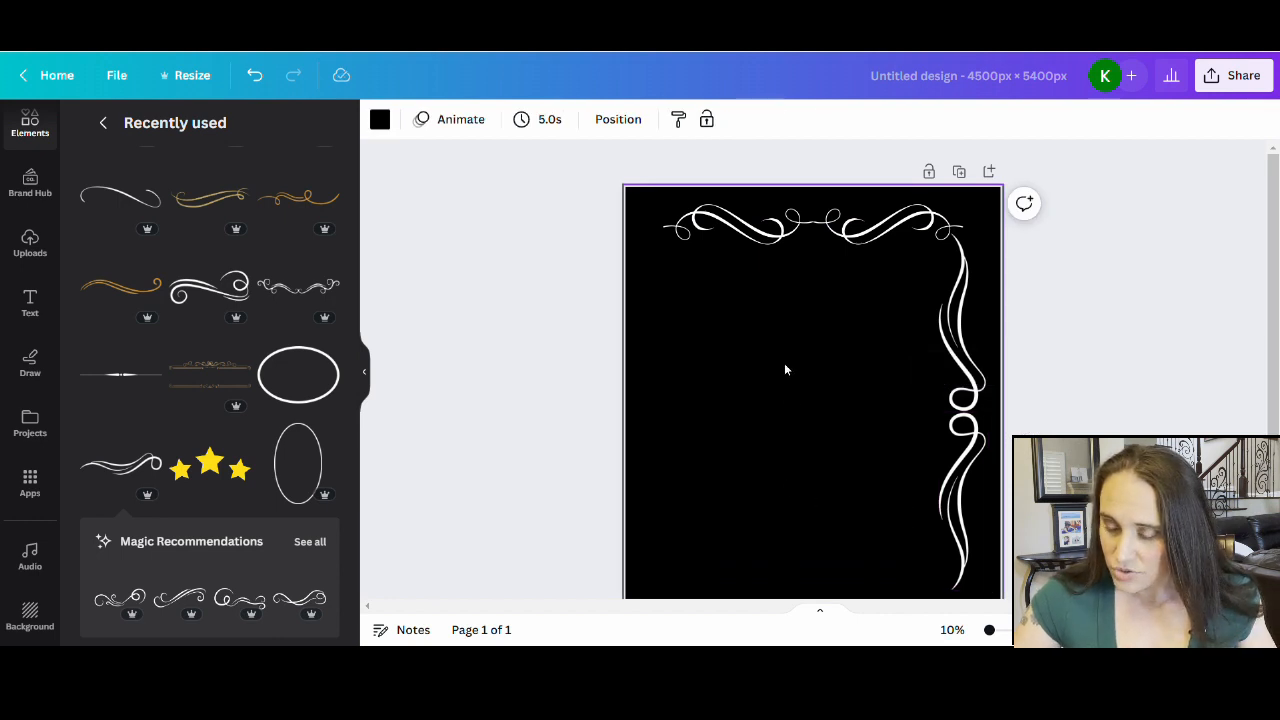
- Duplicate the upper flourish on the page's right edge, flip the copy vertically and place it level with the original along the left edge
left_click(977, 338)
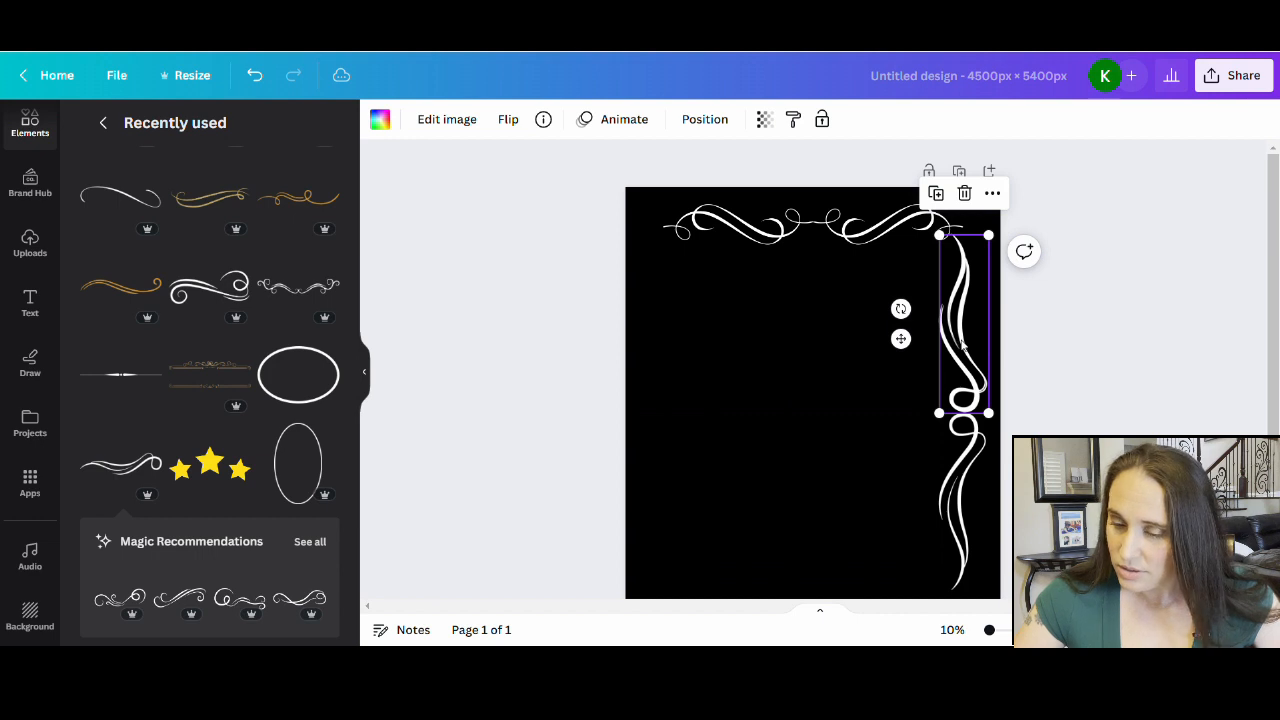
left_click_drag(977, 338, 895, 340)
left_click(511, 119)
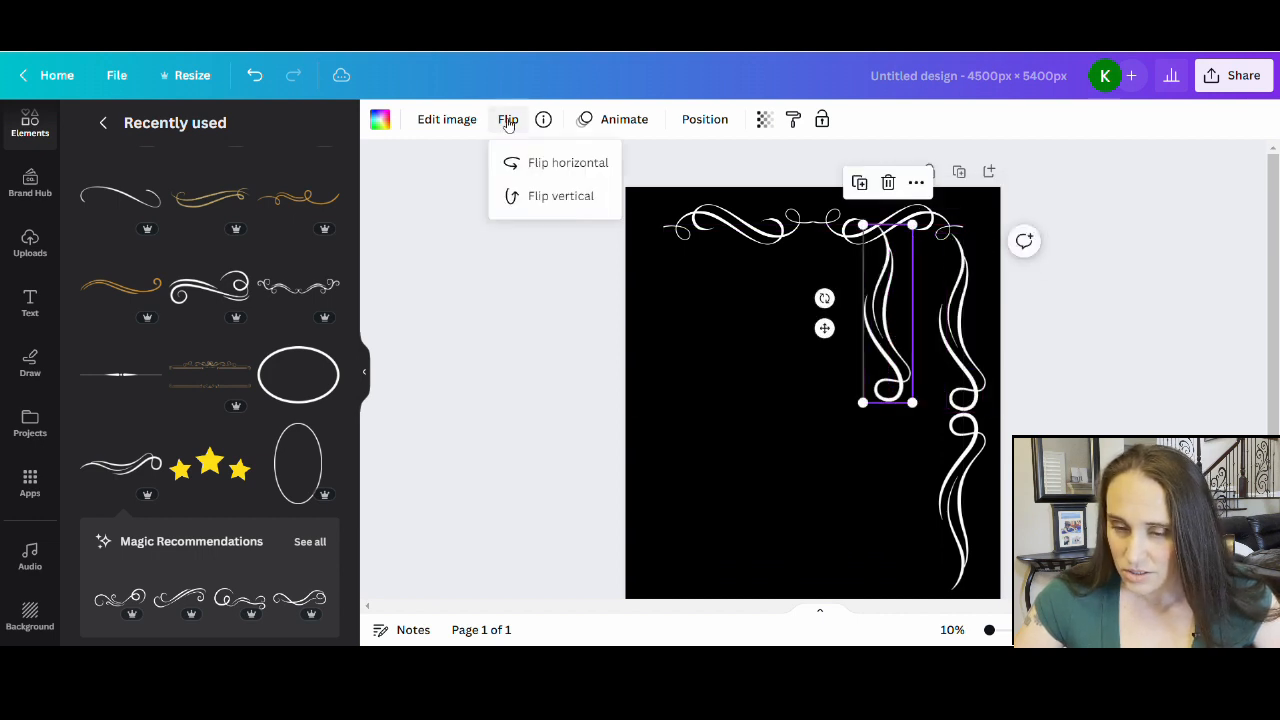
left_click(571, 200)
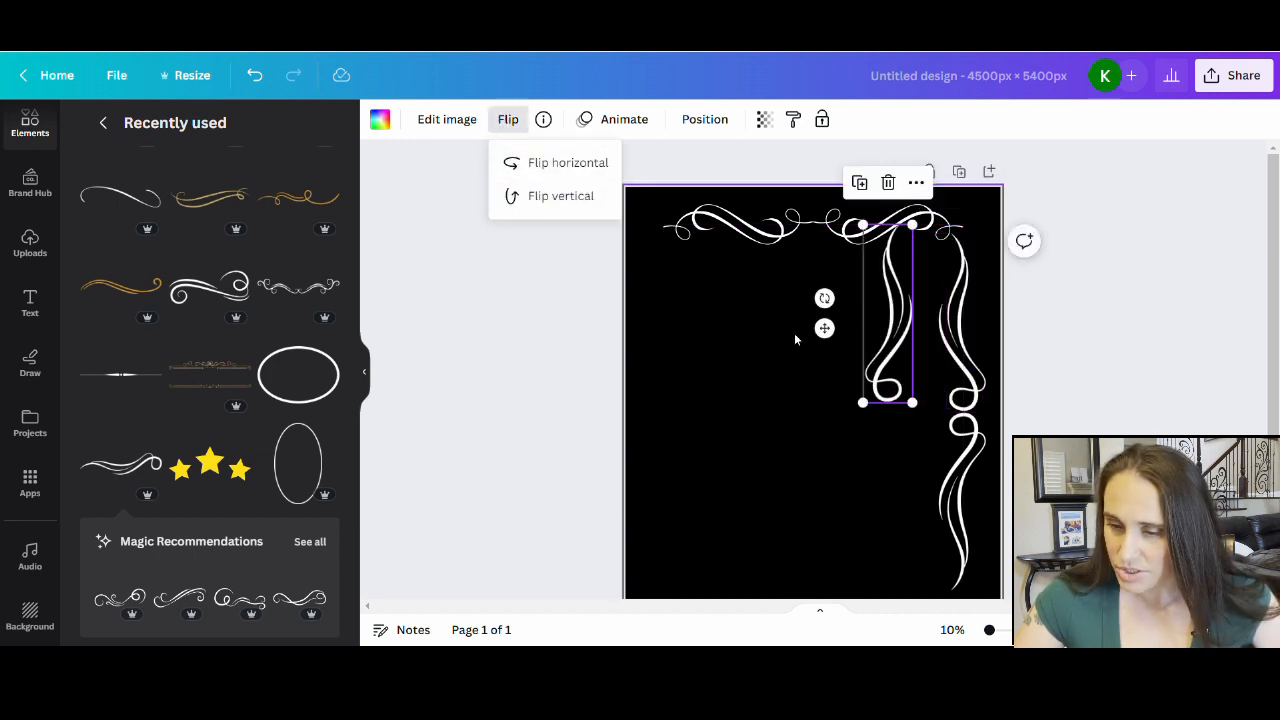
left_click_drag(866, 346, 655, 368)
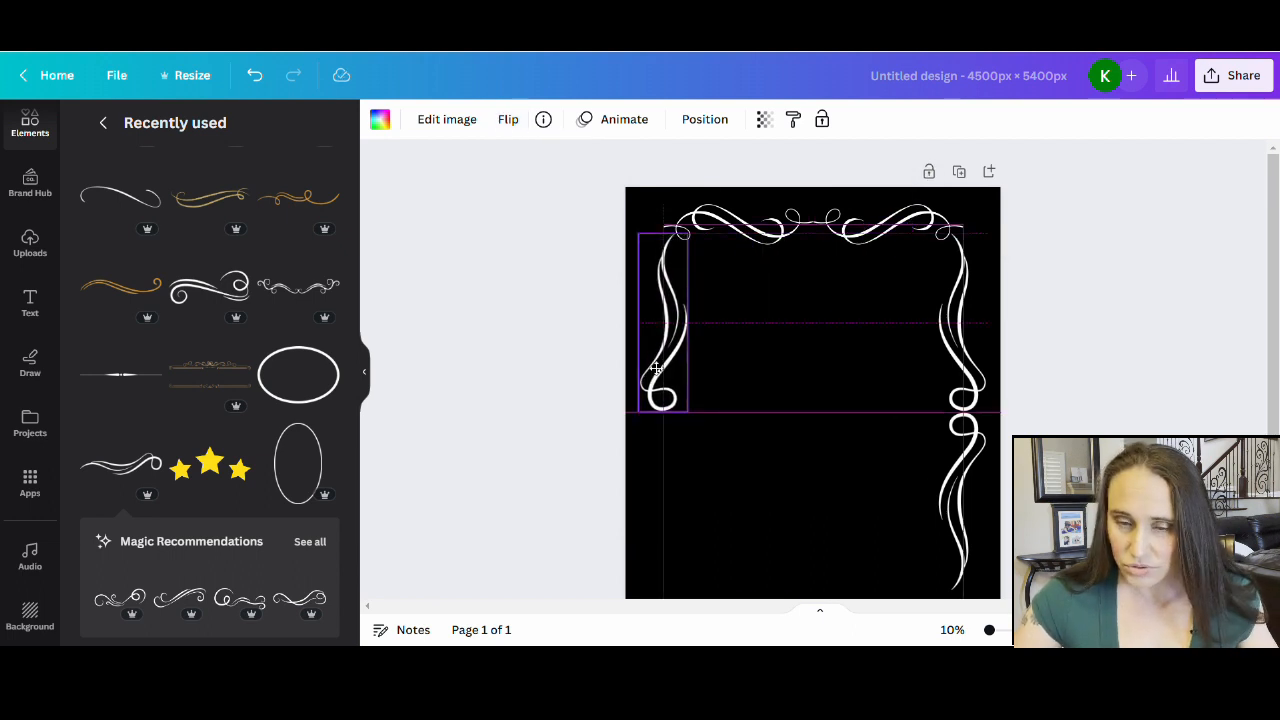
left_click_drag(655, 368, 655, 368)
- Duplicate the left-edge flourish, flip the copy horizontally and place it directly below so the two curls meet
left_click(646, 370)
left_click(659, 370)
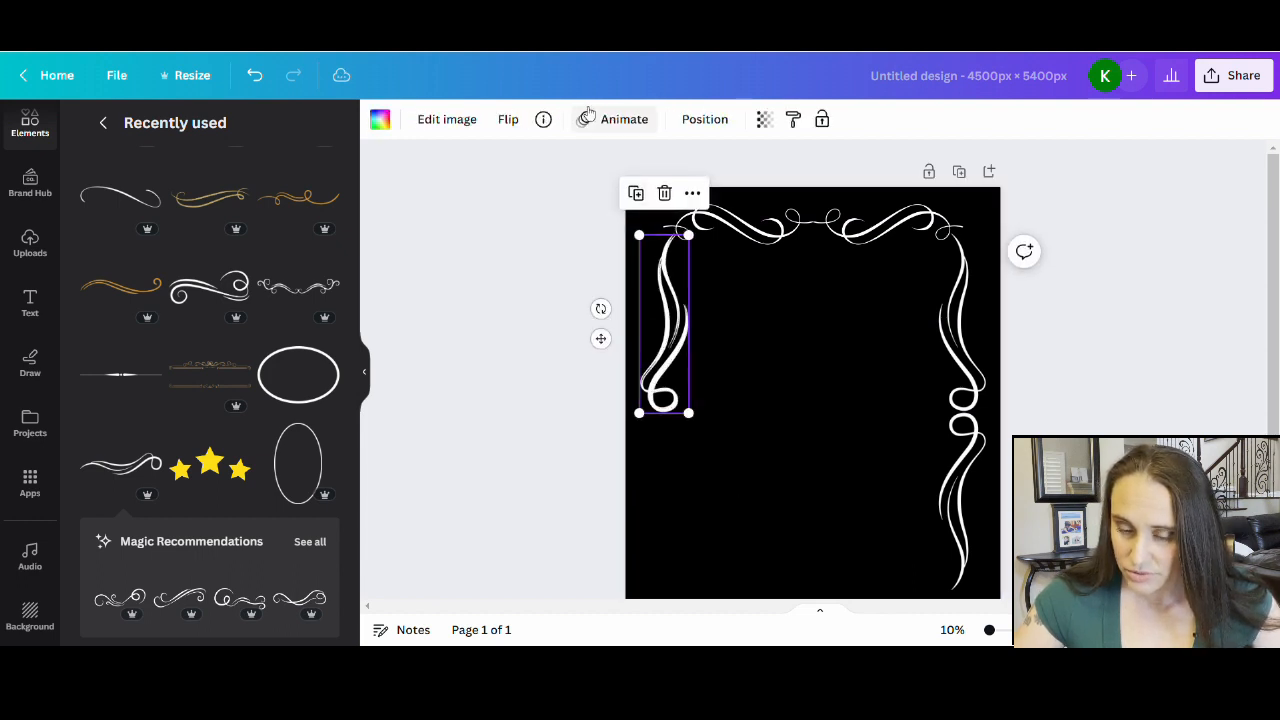
left_click(506, 122)
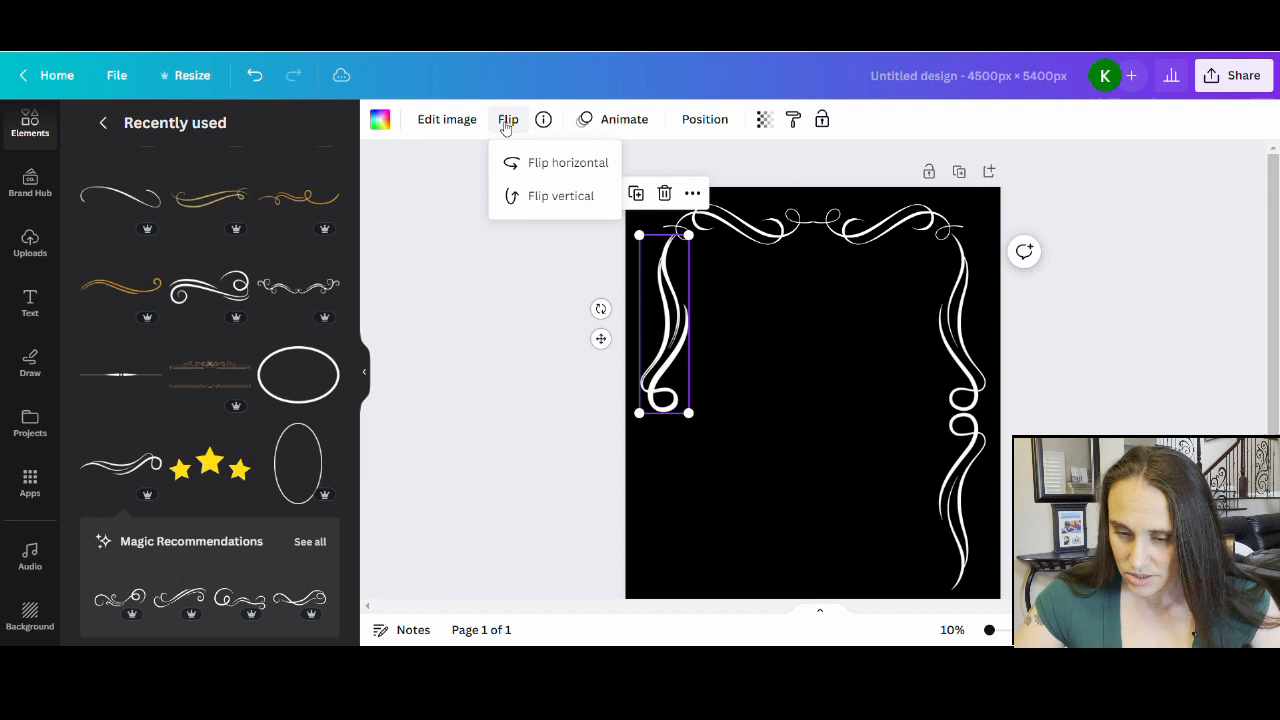
left_click(569, 162)
left_click(900, 460)
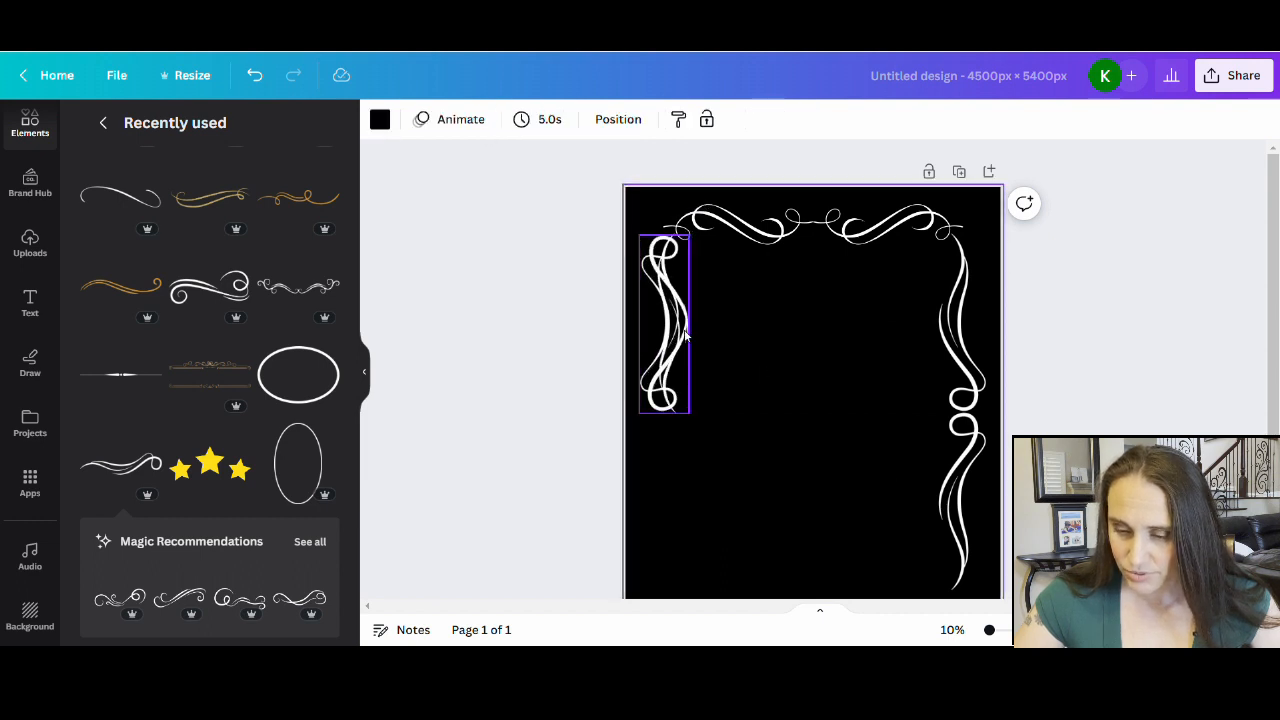
left_click_drag(689, 338, 687, 516)
scroll(763, 508, "down", 2)
left_click(829, 500)
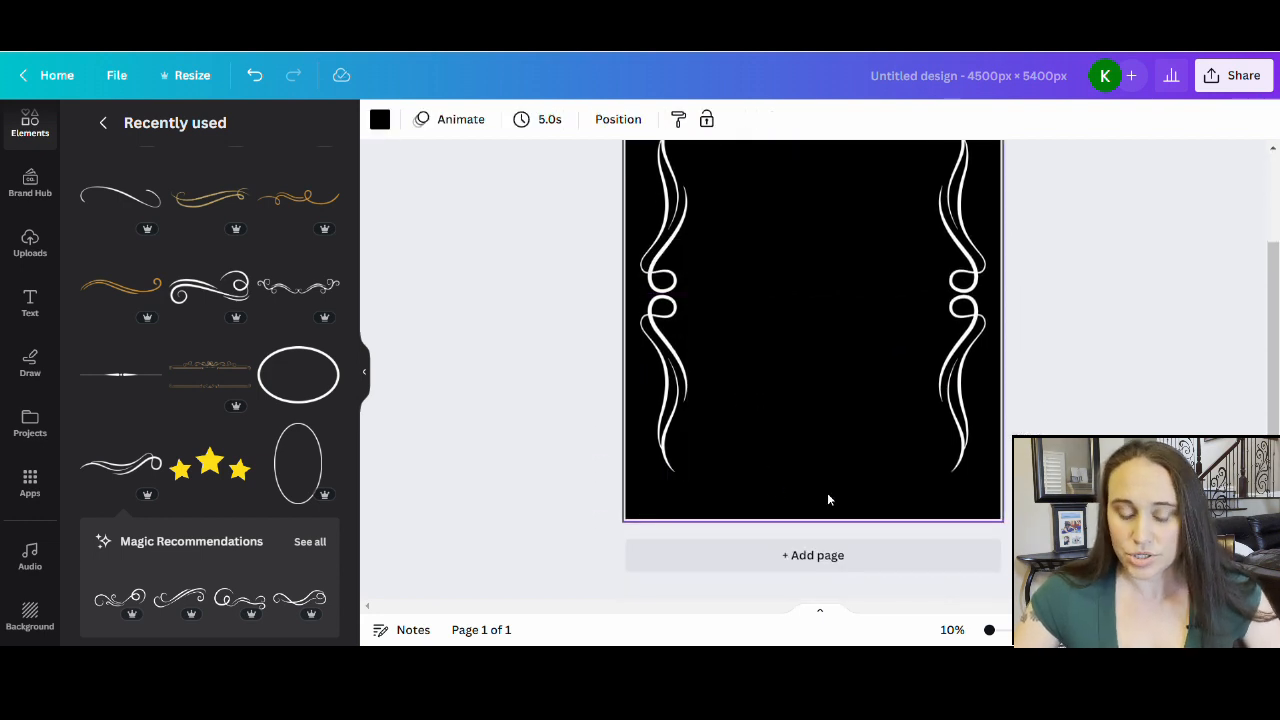
- Add the flourish with curls at both ends from the recently used elements and recolor it white
scroll(843, 494, "up", 2)
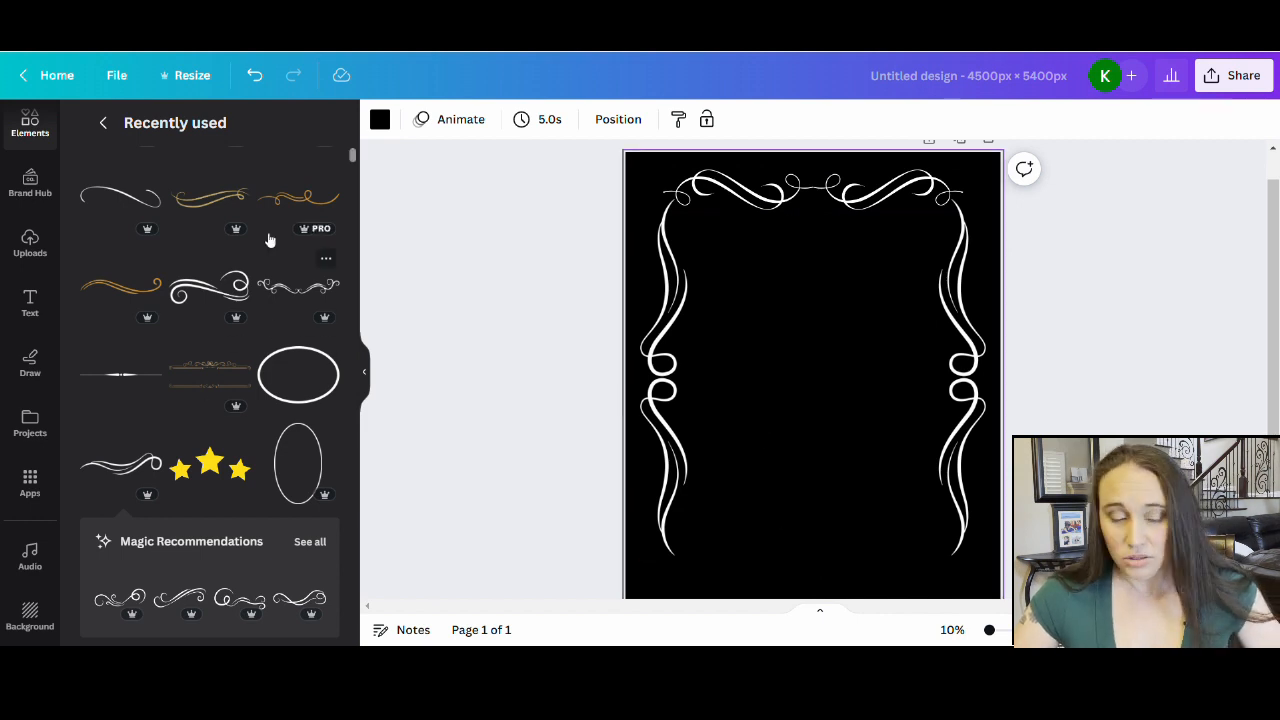
scroll(274, 340, "up", 2)
left_click(210, 452)
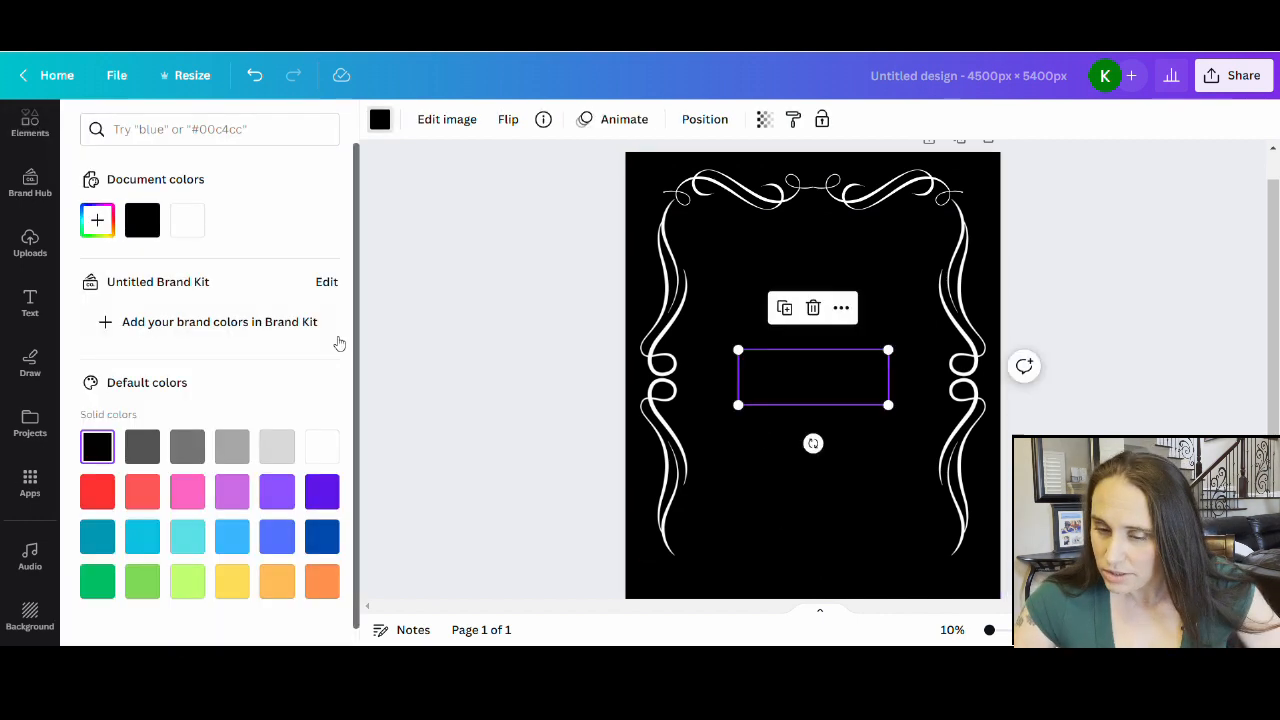
left_click(321, 446)
key("Escape")
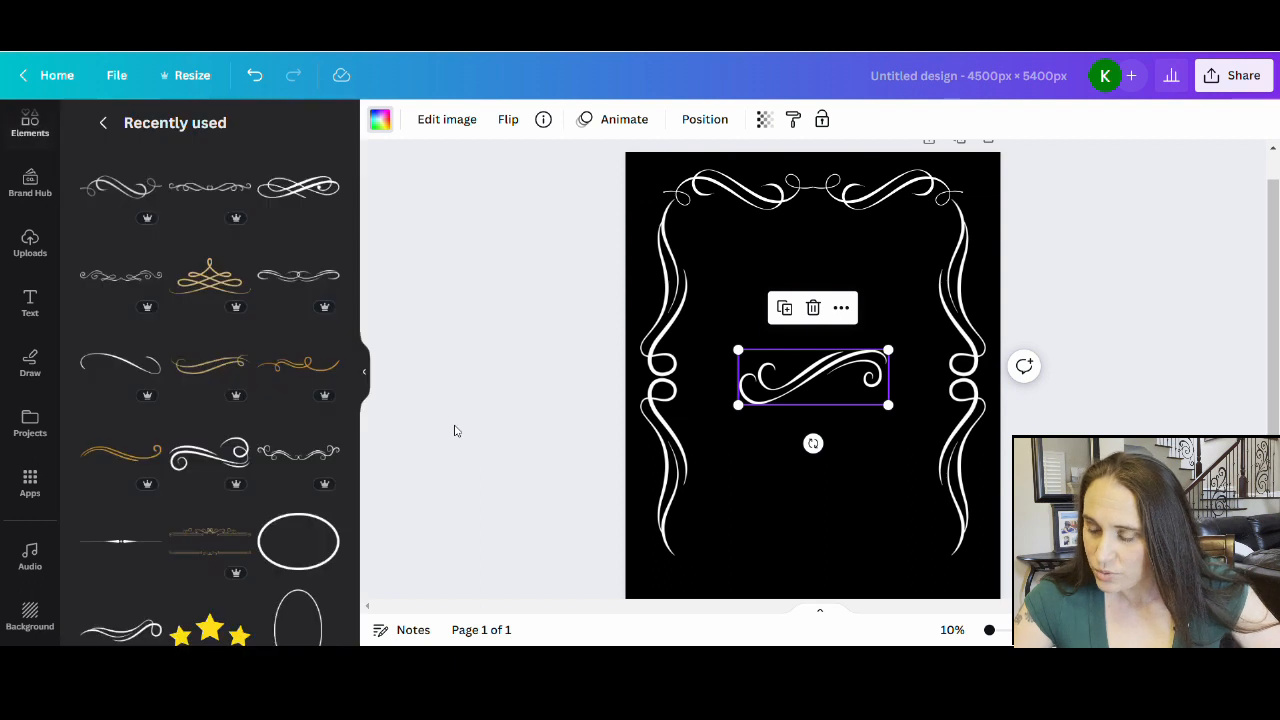
- Place the double-curled flourish along the page's bottom edge, from the end of the left border to the horizontal centre
left_click(778, 534)
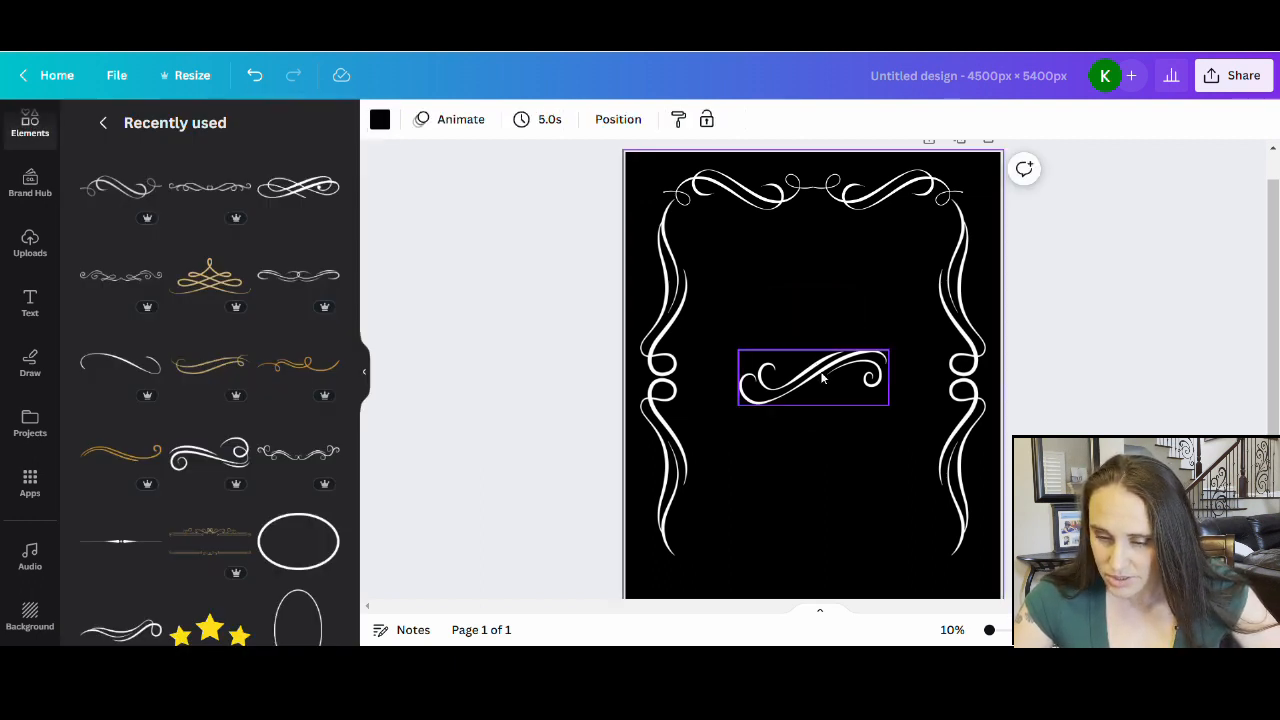
left_click_drag(822, 377, 756, 557)
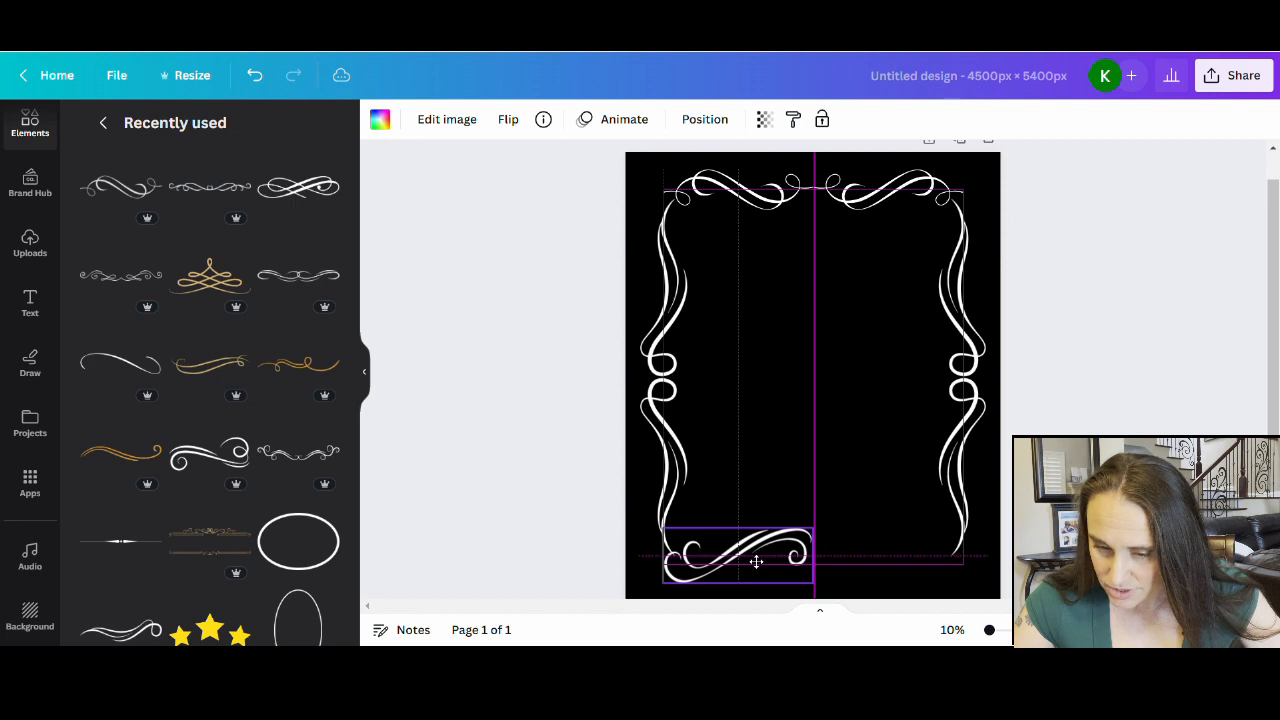
left_click_drag(756, 562, 757, 562)
scroll(808, 460, "down", 2)
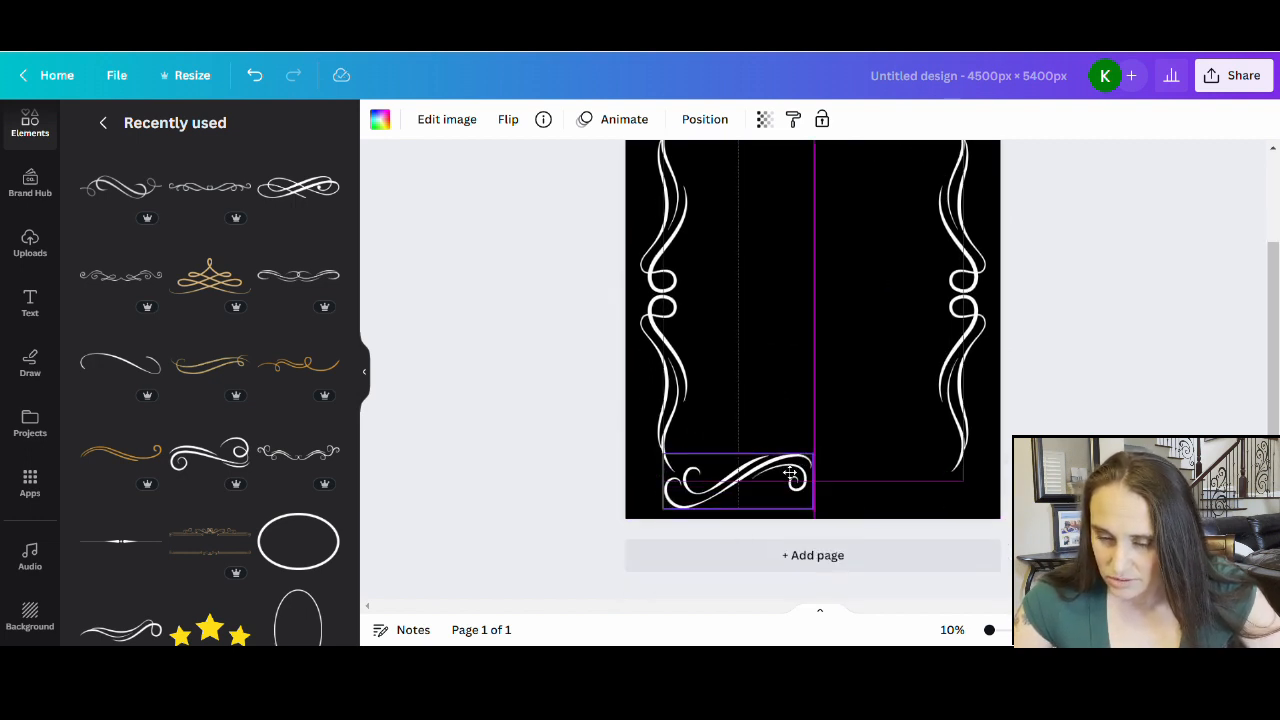
left_click(531, 514)
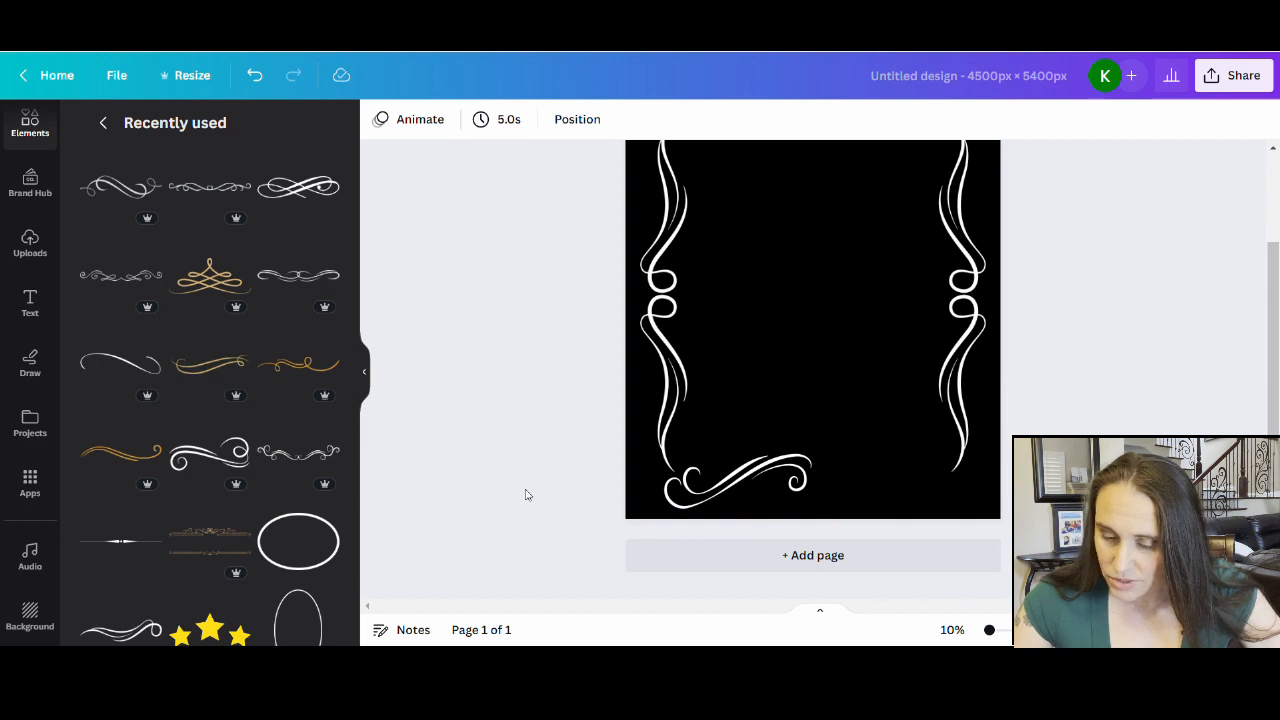
left_click(770, 470)
left_click(566, 500)
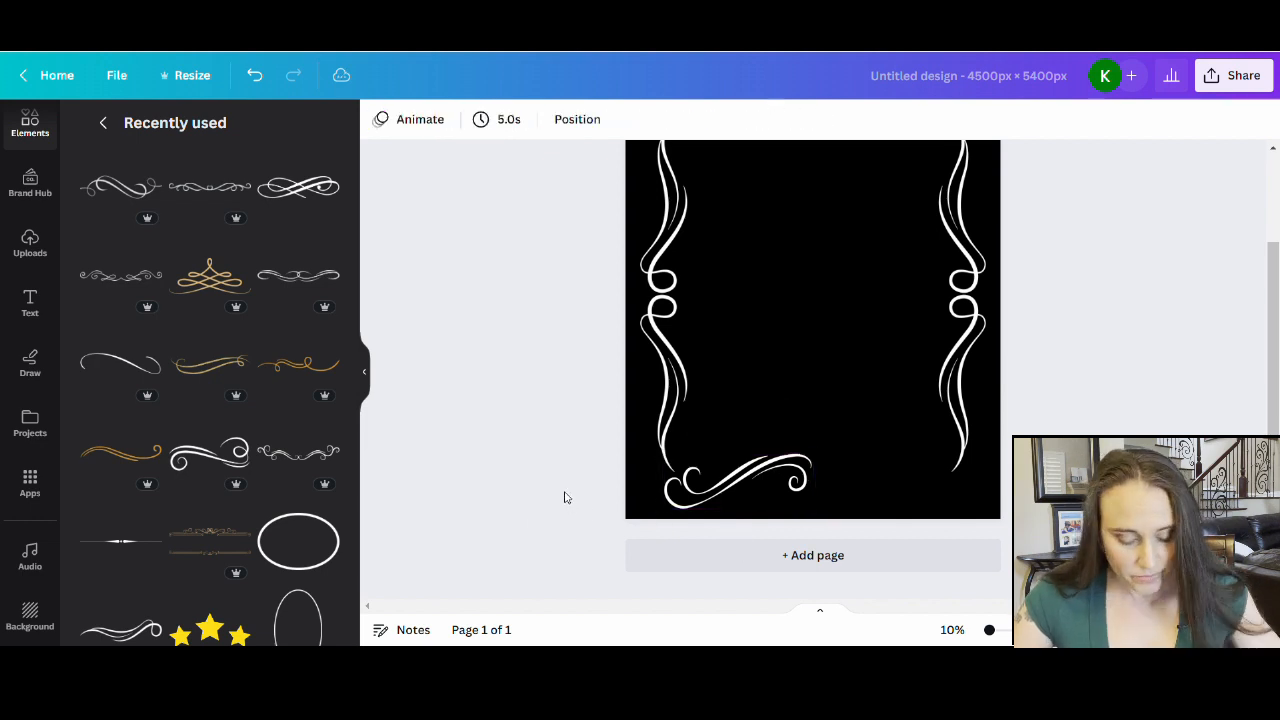
scroll(559, 485, "up", 3)
scroll(551, 478, "down", 2)
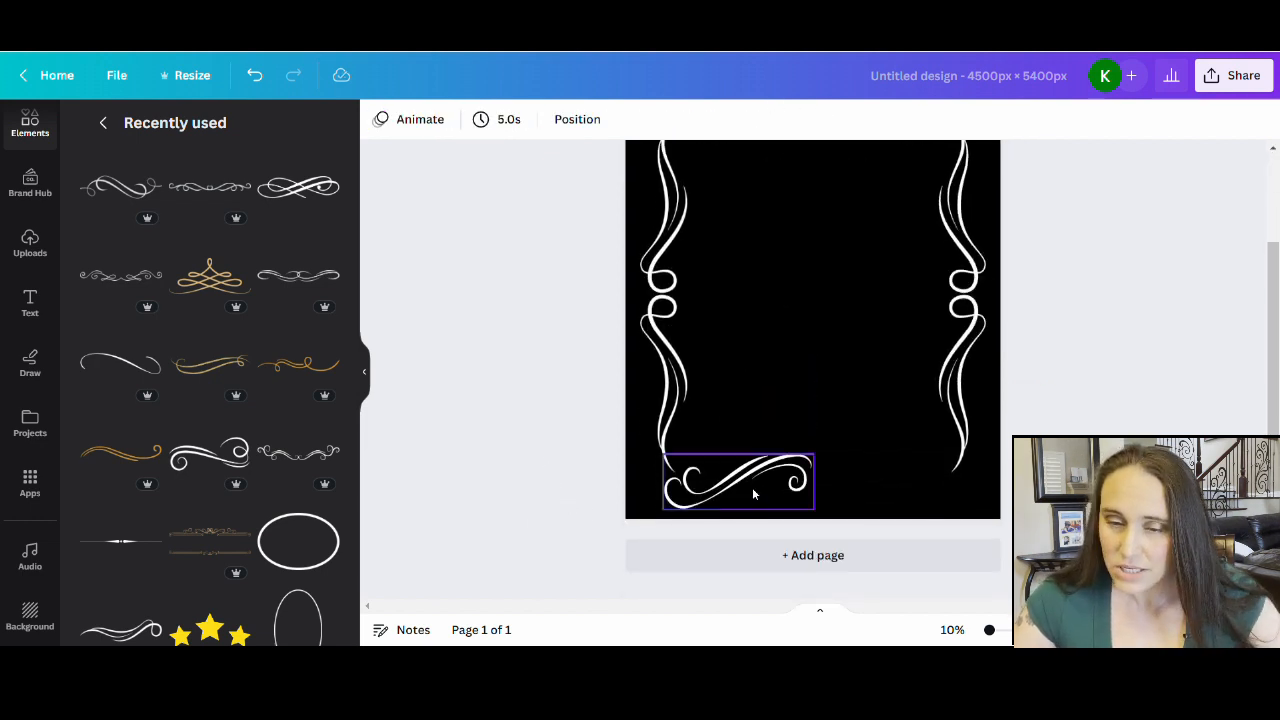
- Duplicate the bottom flourish, flip the copy horizontally and place it beside the original to fill the right half of the bottom border
left_click(795, 484)
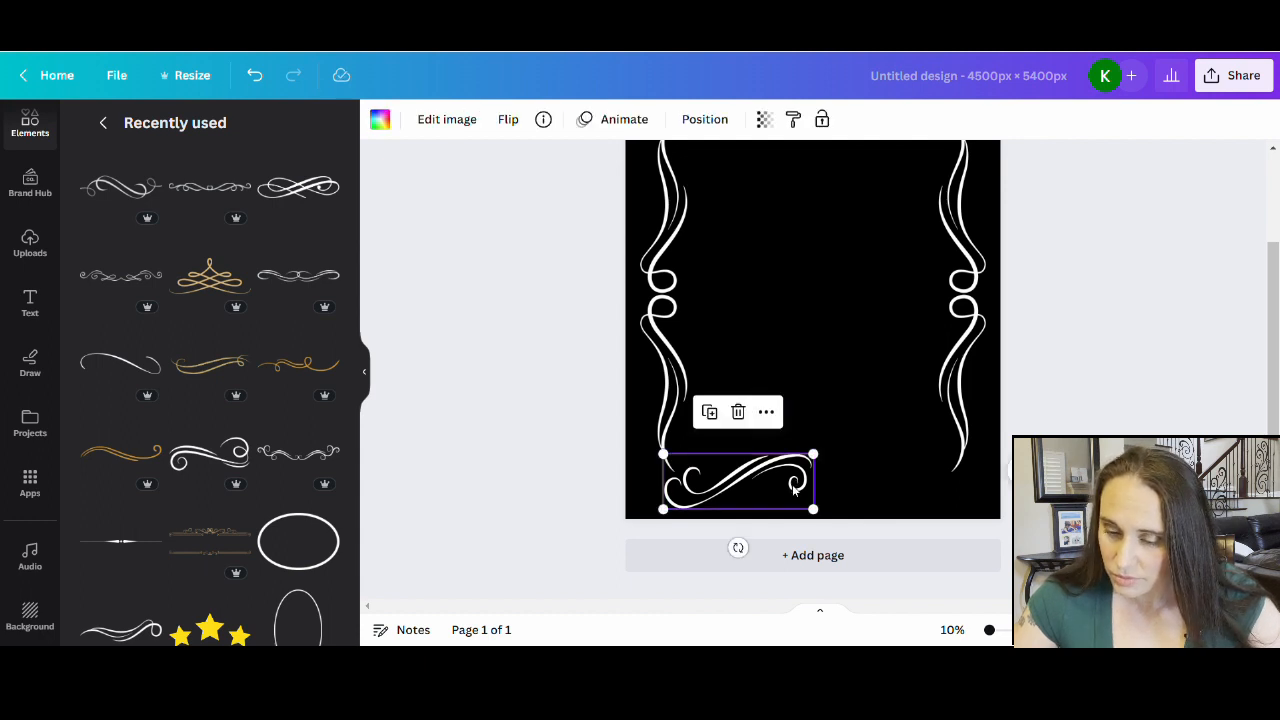
left_click(510, 119)
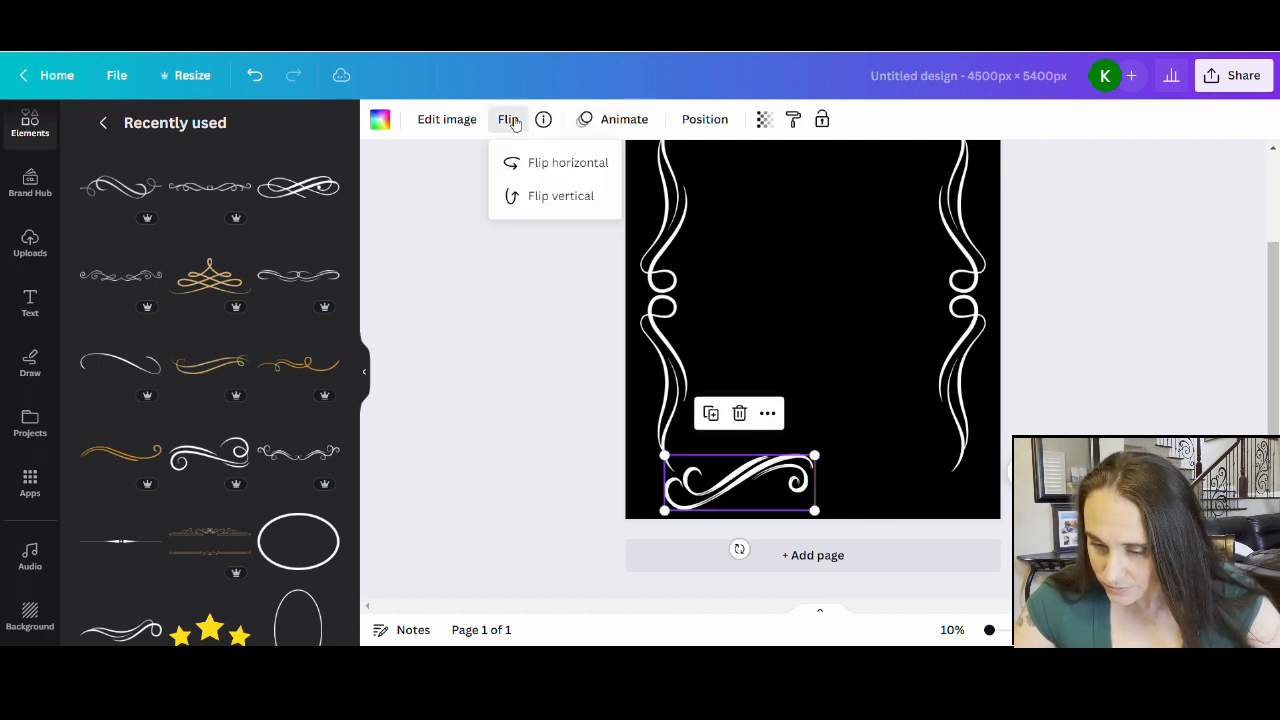
left_click(562, 162)
left_click_drag(745, 490, 902, 493)
left_click(1045, 468)
- Examine the whole flourish frame from the top border to the bottom border
scroll(813, 370, "up", 2)
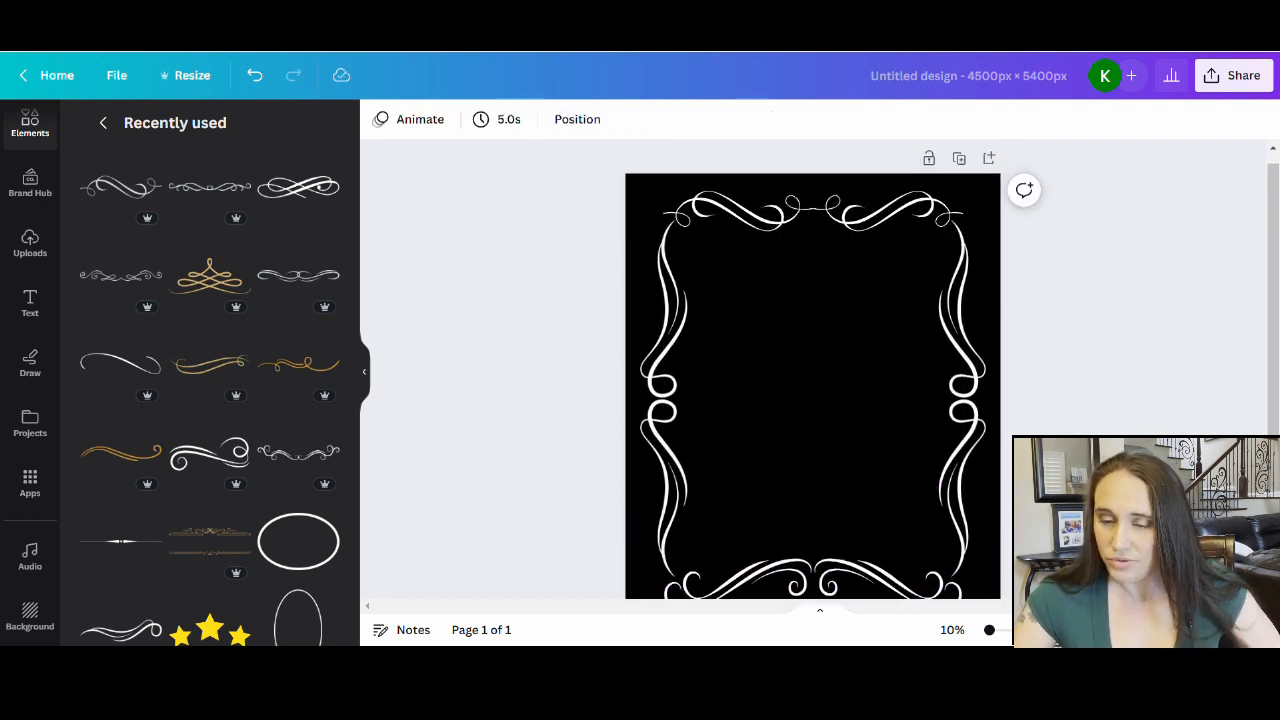
scroll(813, 370, "down", 1)
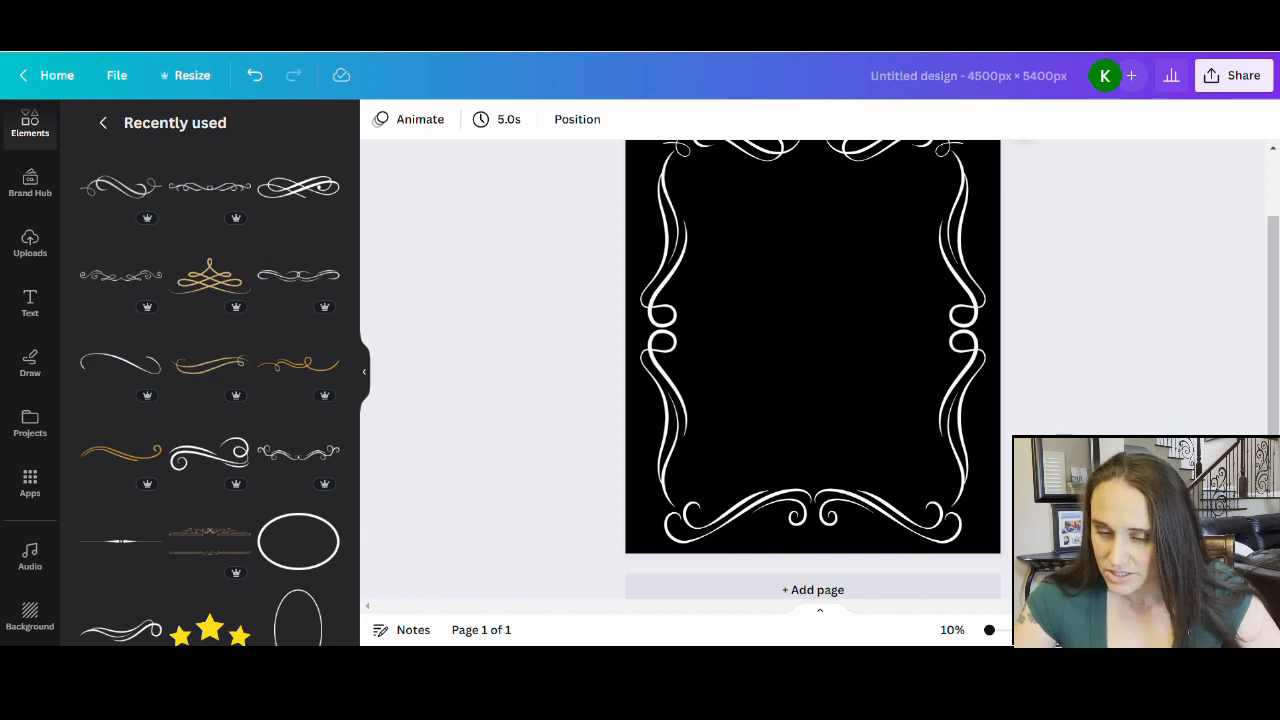
scroll(813, 370, "up", 1)
scroll(813, 370, "down", 1)
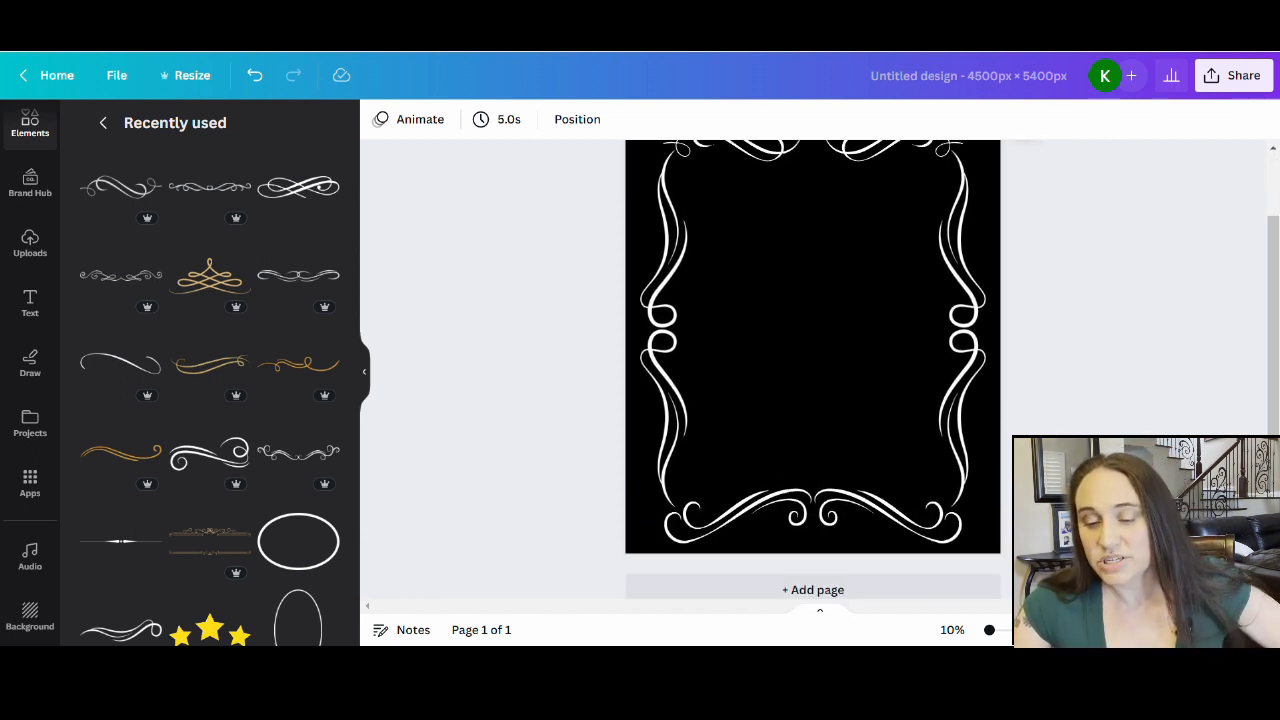
scroll(966, 238, "up", 1)
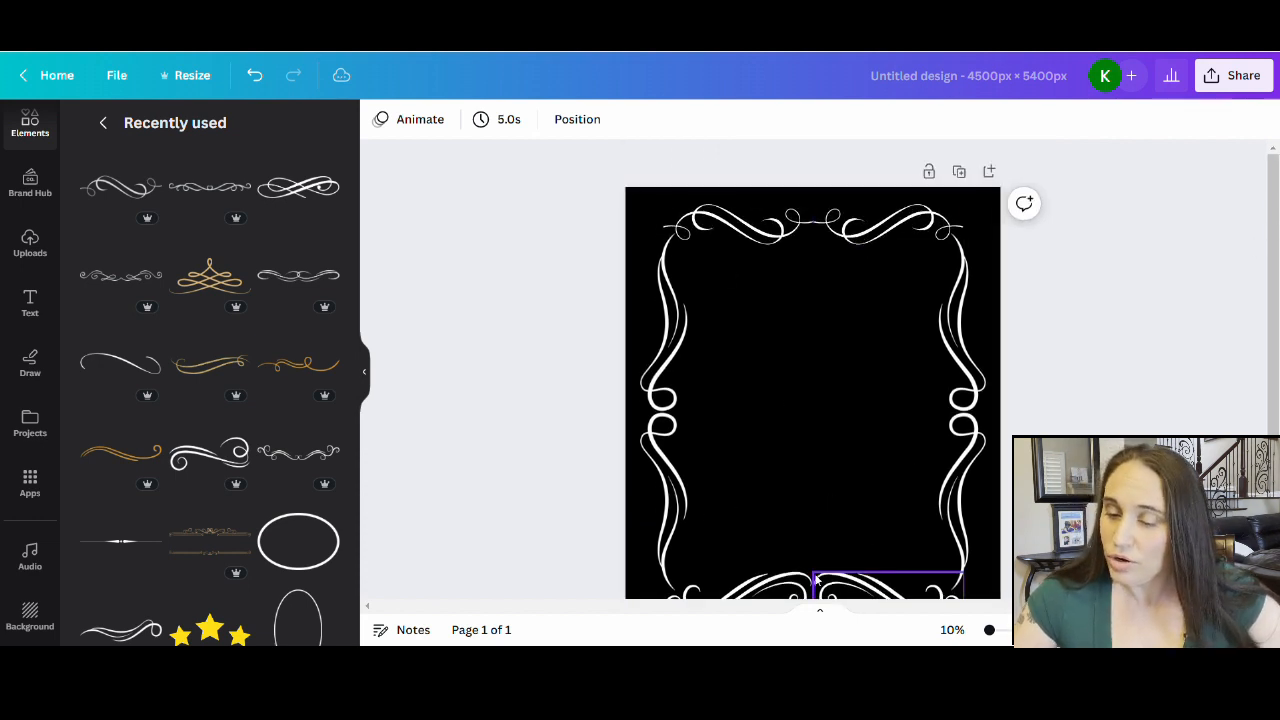
scroll(914, 271, "down", 1)
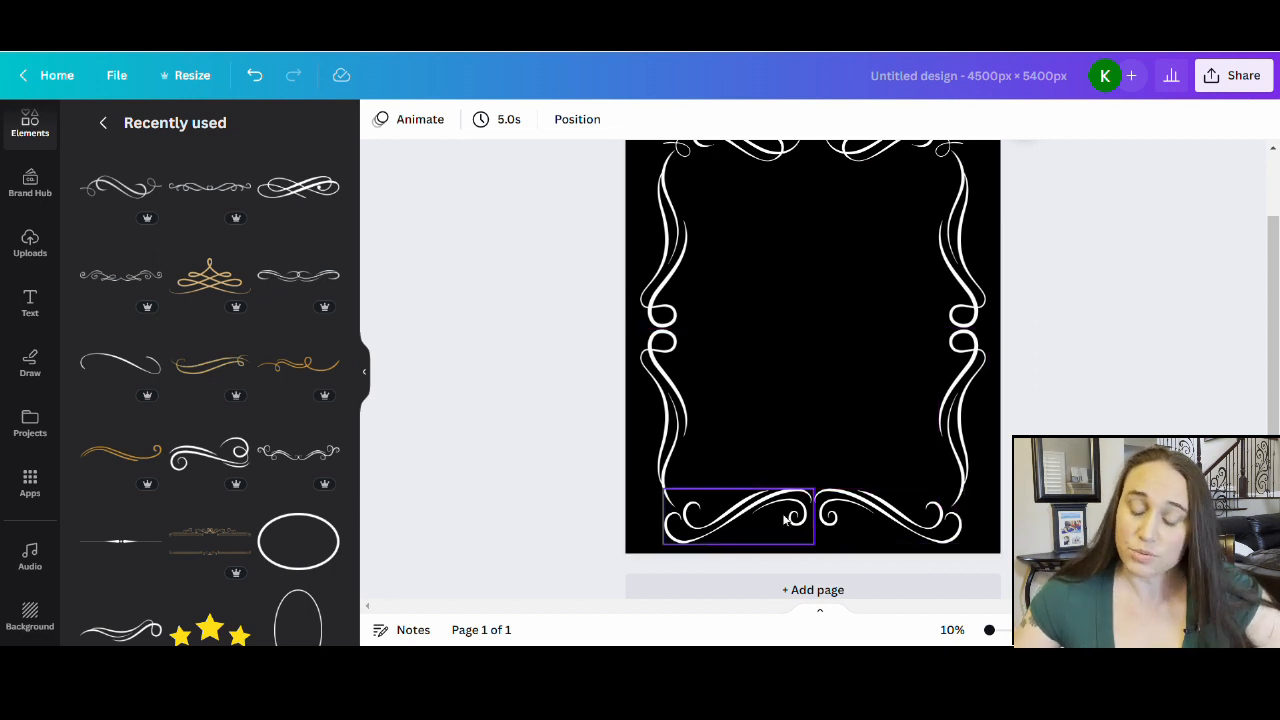
scroll(636, 312, "up", 1)
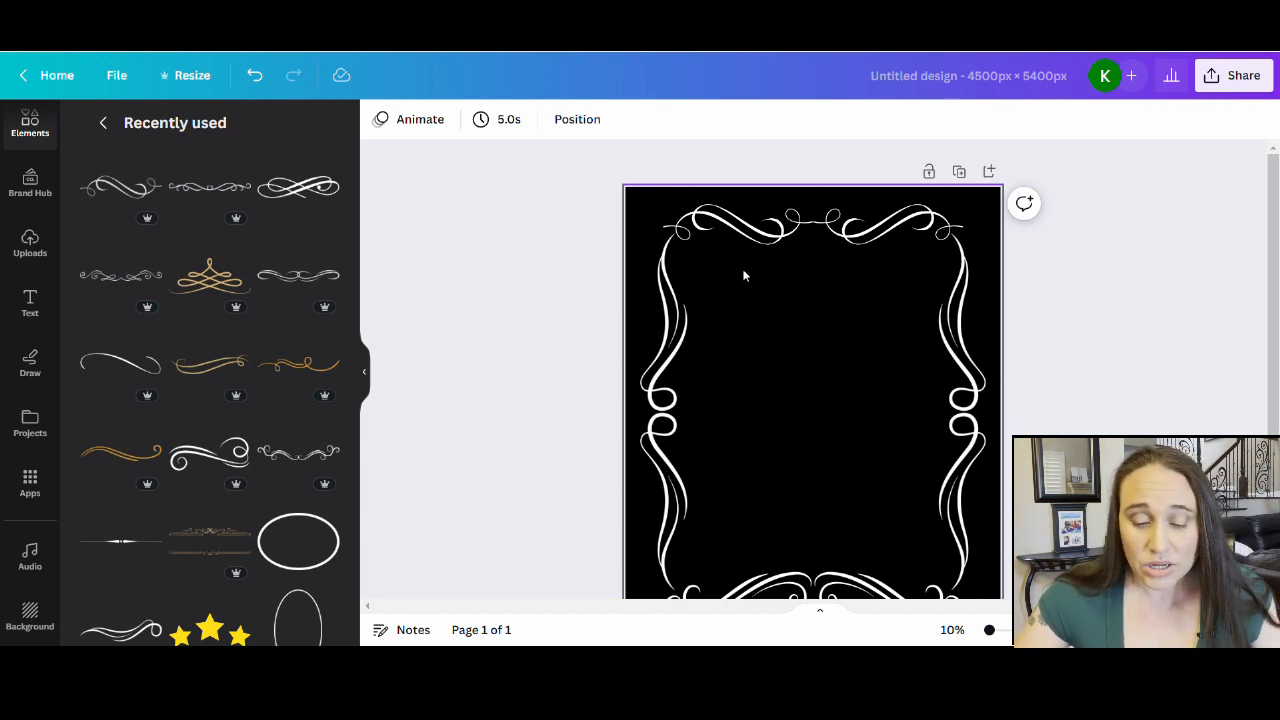
scroll(800, 290, "down", 2)
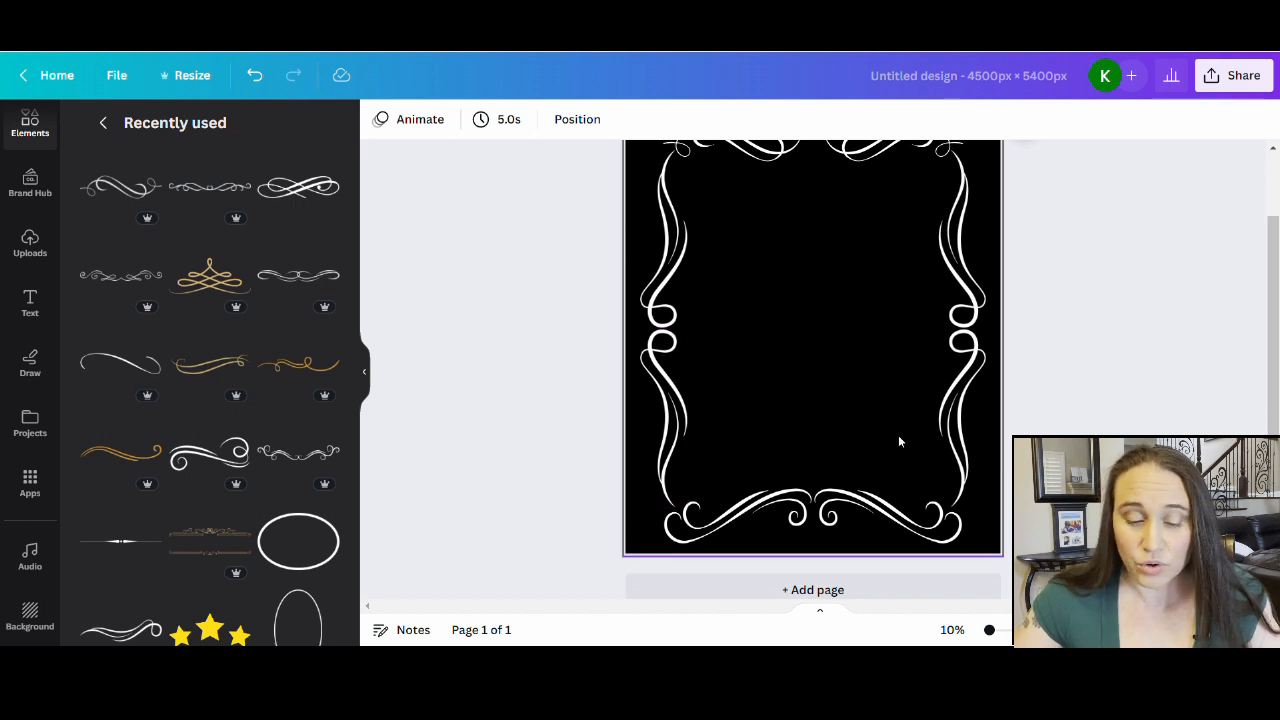
scroll(300, 400, "down", 5)
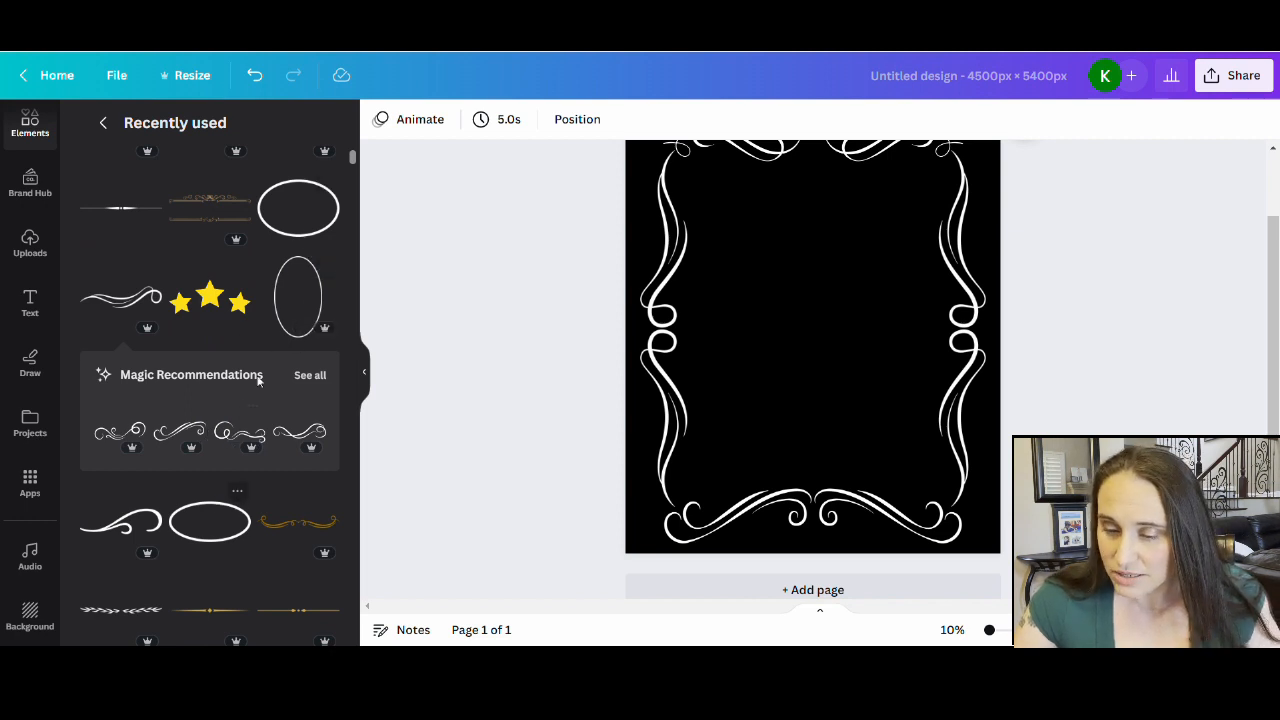
left_click(316, 226)
left_click_drag(849, 365, 920, 366)
mouse_move(846, 317)
left_mouse_down()
mouse_move(832, 330)
mouse_move(840, 340)
left_mouse_up()
scroll(863, 357, "up", 2)
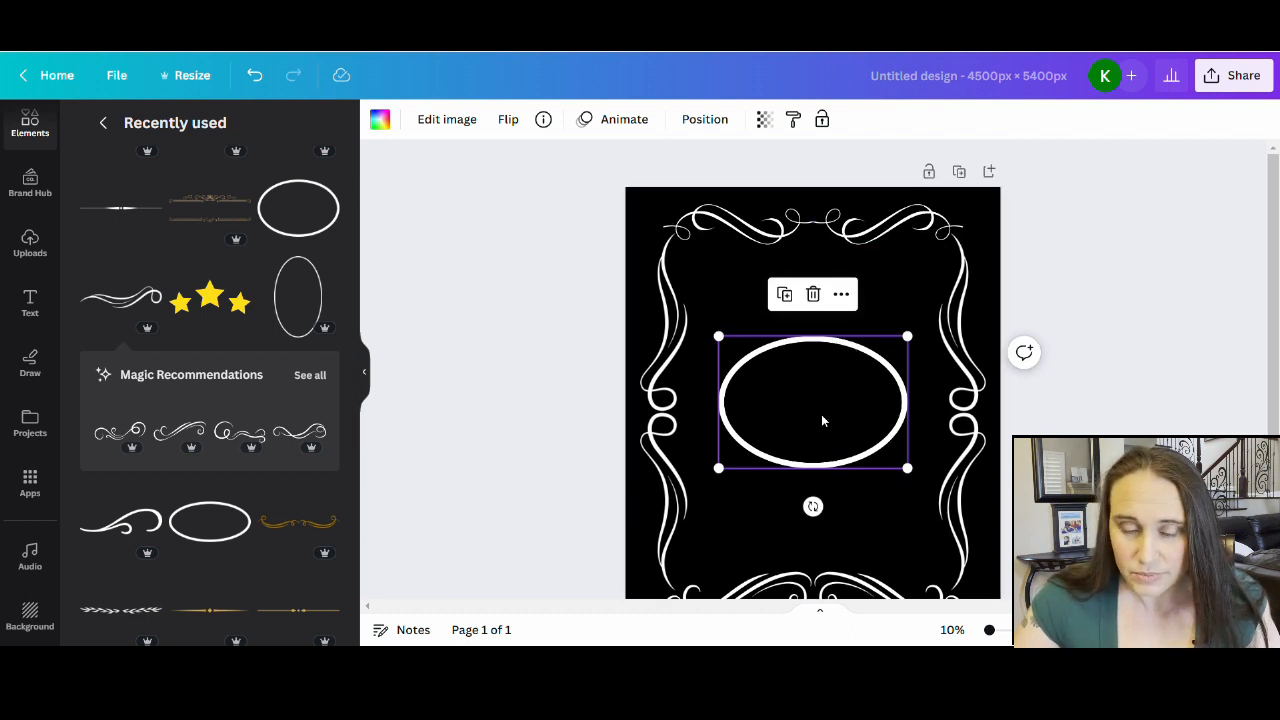
key("Delete")
- Add the thin upright oval outline from the recently used elements and recolor it white
left_click(298, 296)
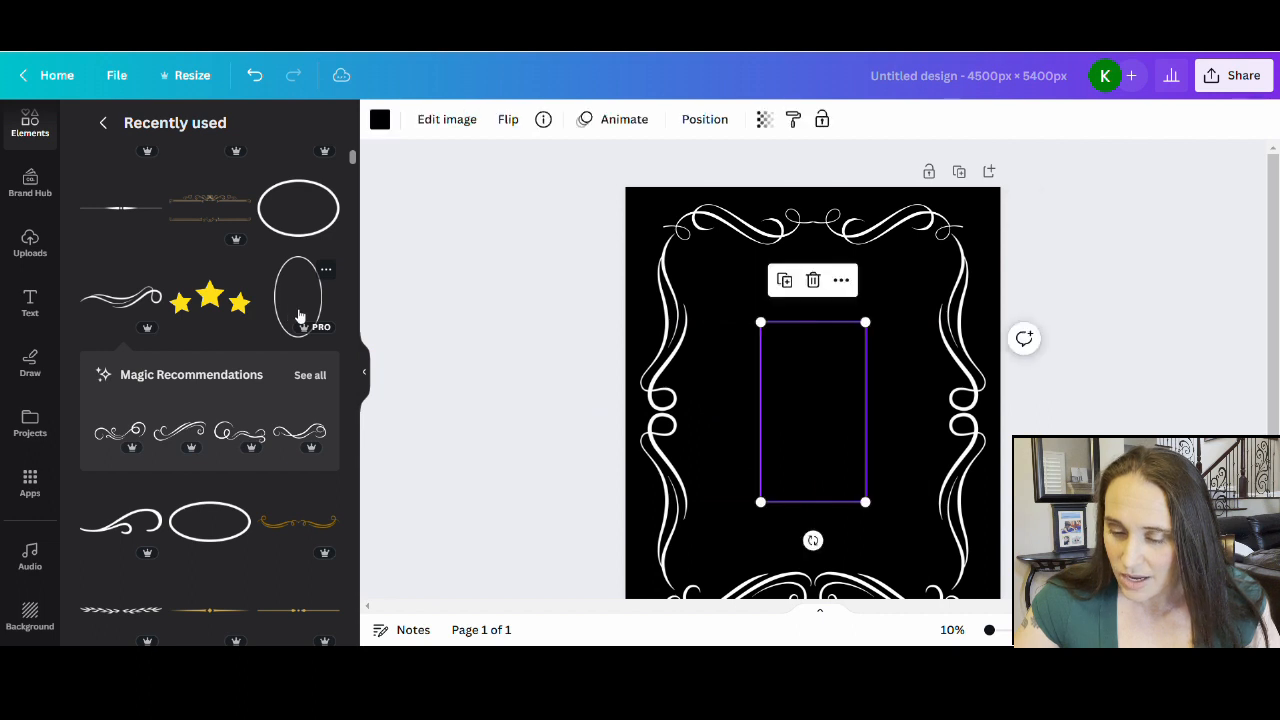
left_click(380, 121)
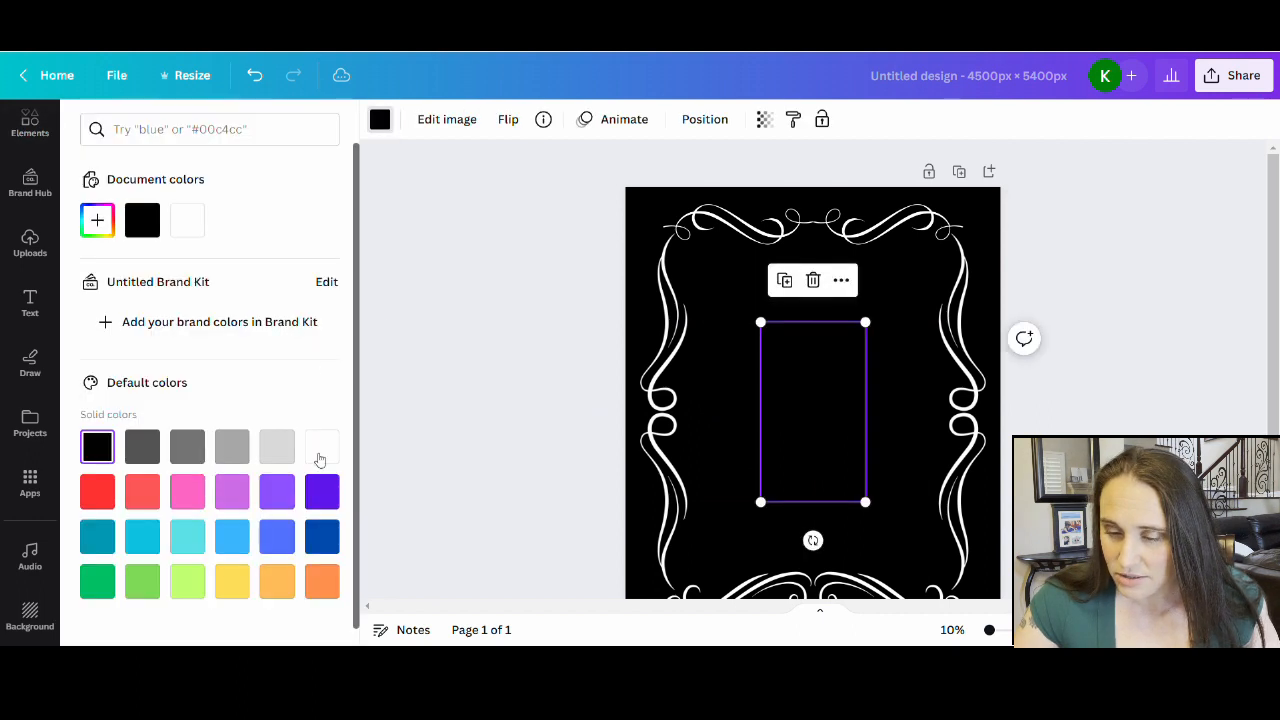
left_click(320, 446)
- Rotate the thin oval until it lies horizontally, enlarge it slightly and center it inside the frame
left_click_drag(812, 540, 736, 421)
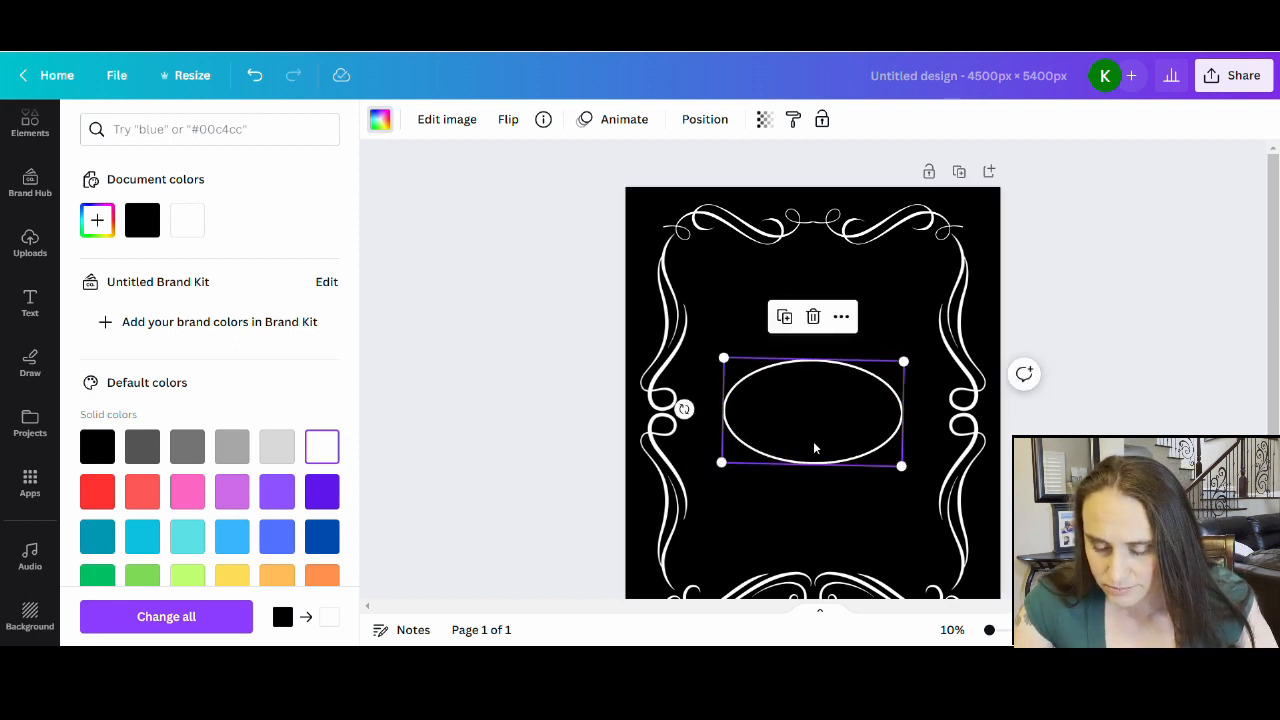
left_click_drag(828, 426, 837, 428)
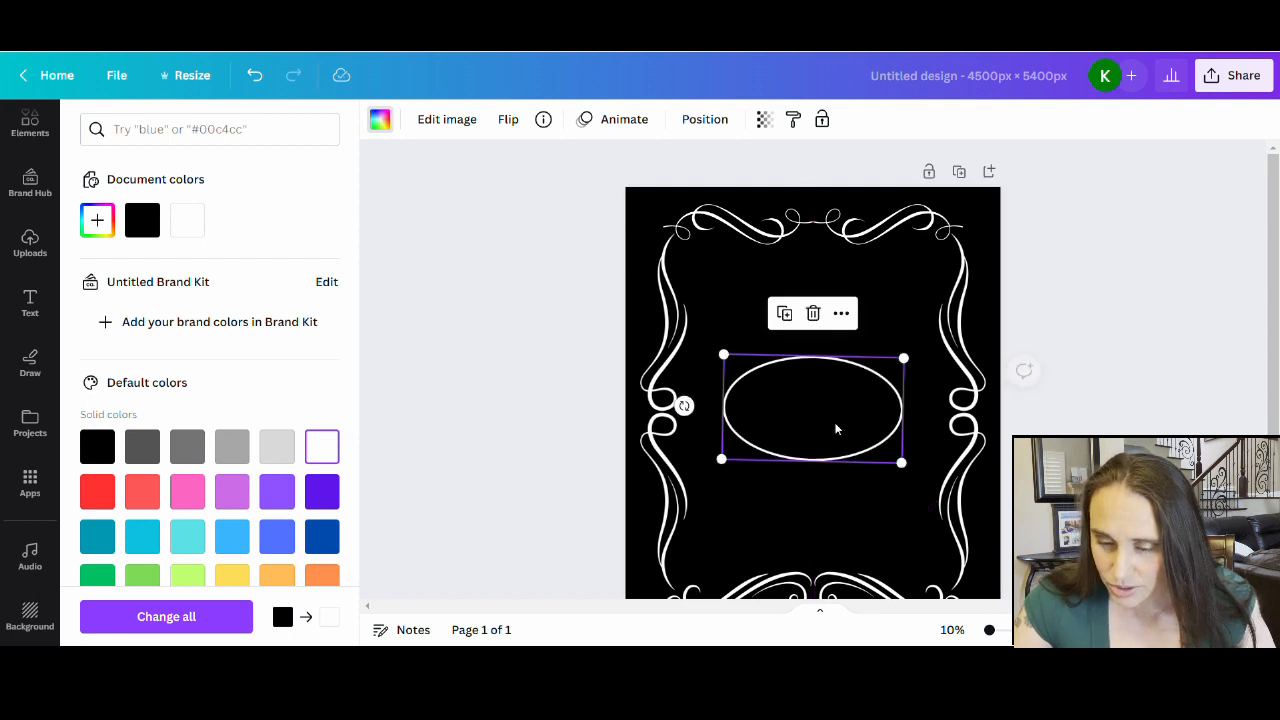
left_click_drag(689, 414, 692, 421)
left_click_drag(724, 461, 706, 477)
left_click_drag(785, 428, 791, 427)
left_click(530, 444)
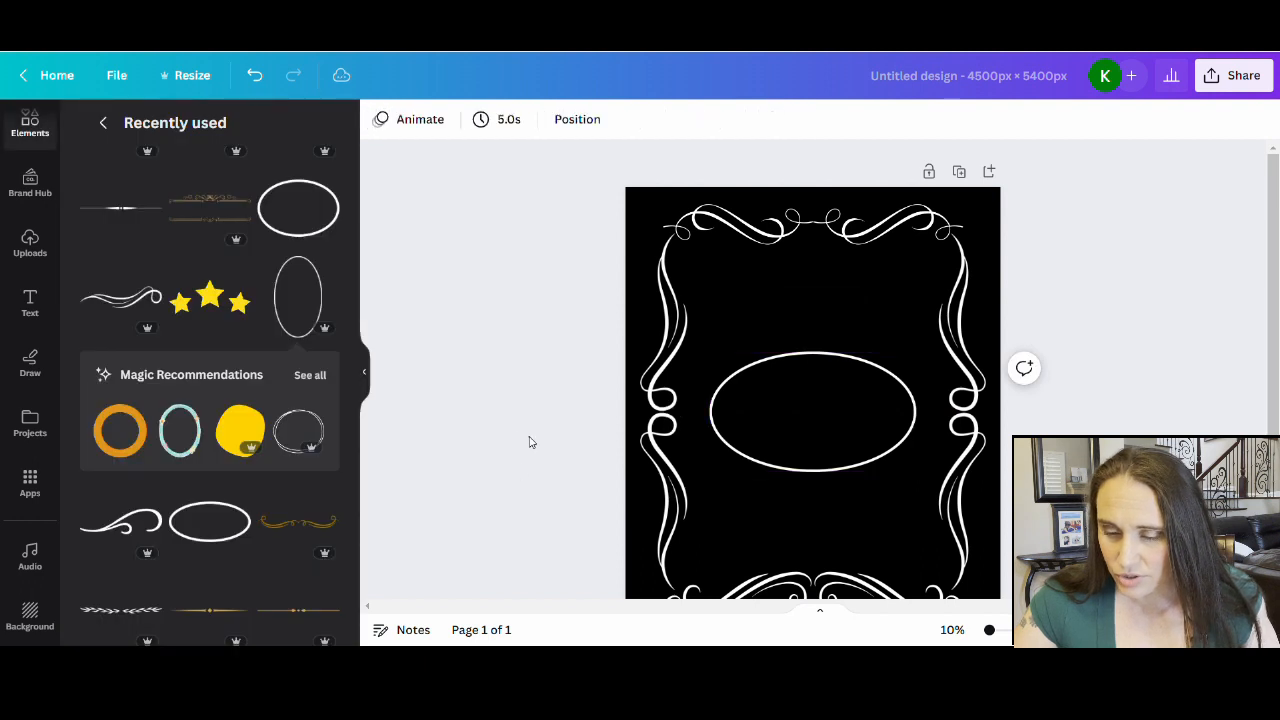
- Try the gold diamond divider from the recently used elements, widened to match the oval and centered just beneath it
scroll(603, 323, "down", 2)
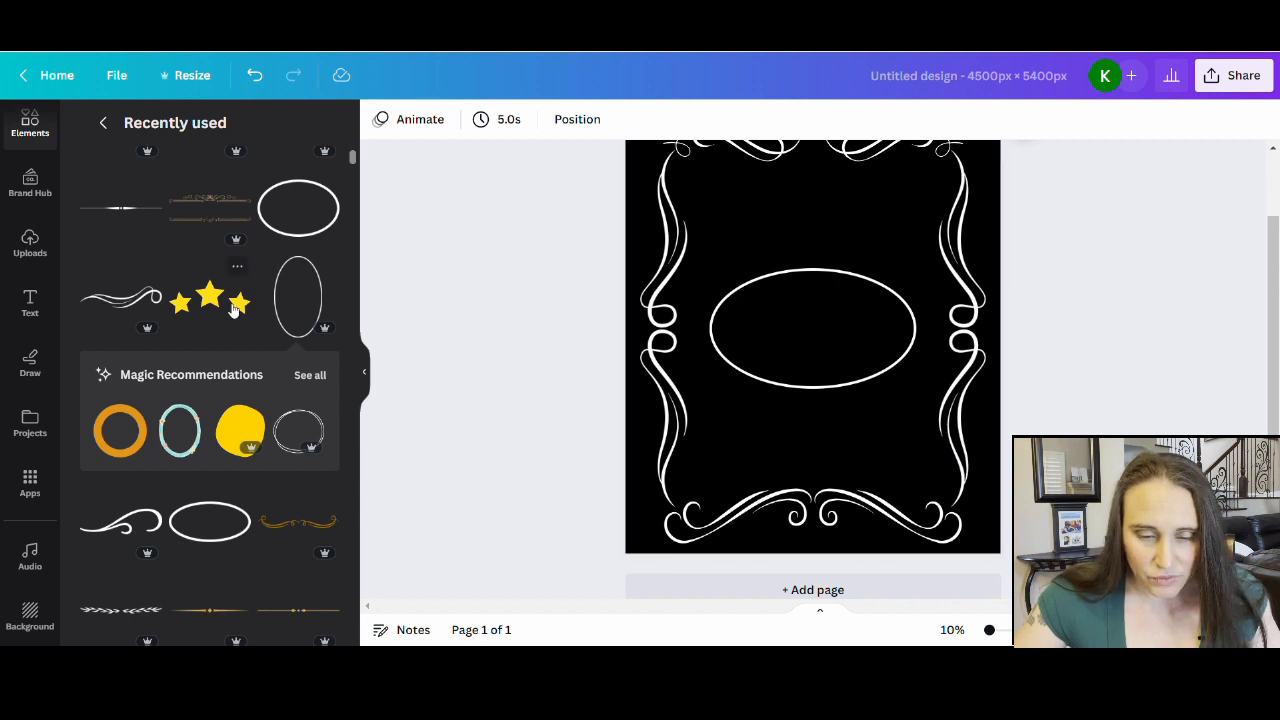
scroll(235, 290, "up", 3)
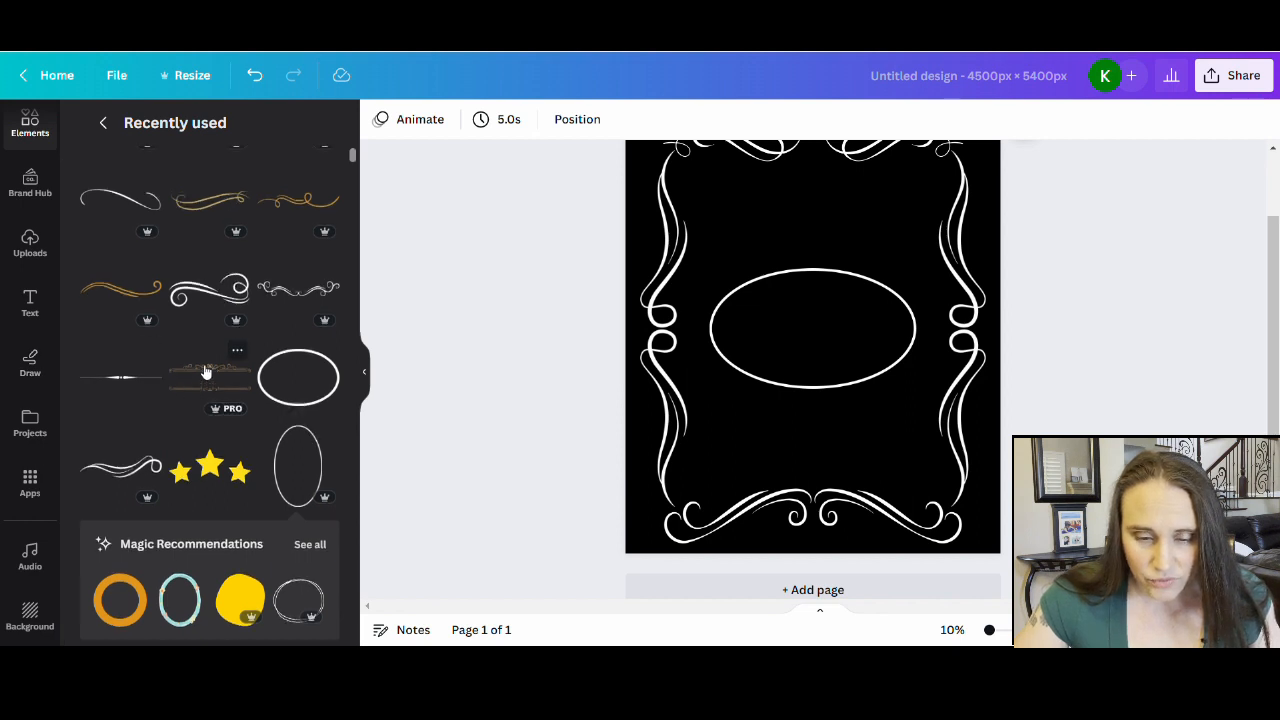
scroll(205, 374, "up", 3)
scroll(205, 372, "down", 10)
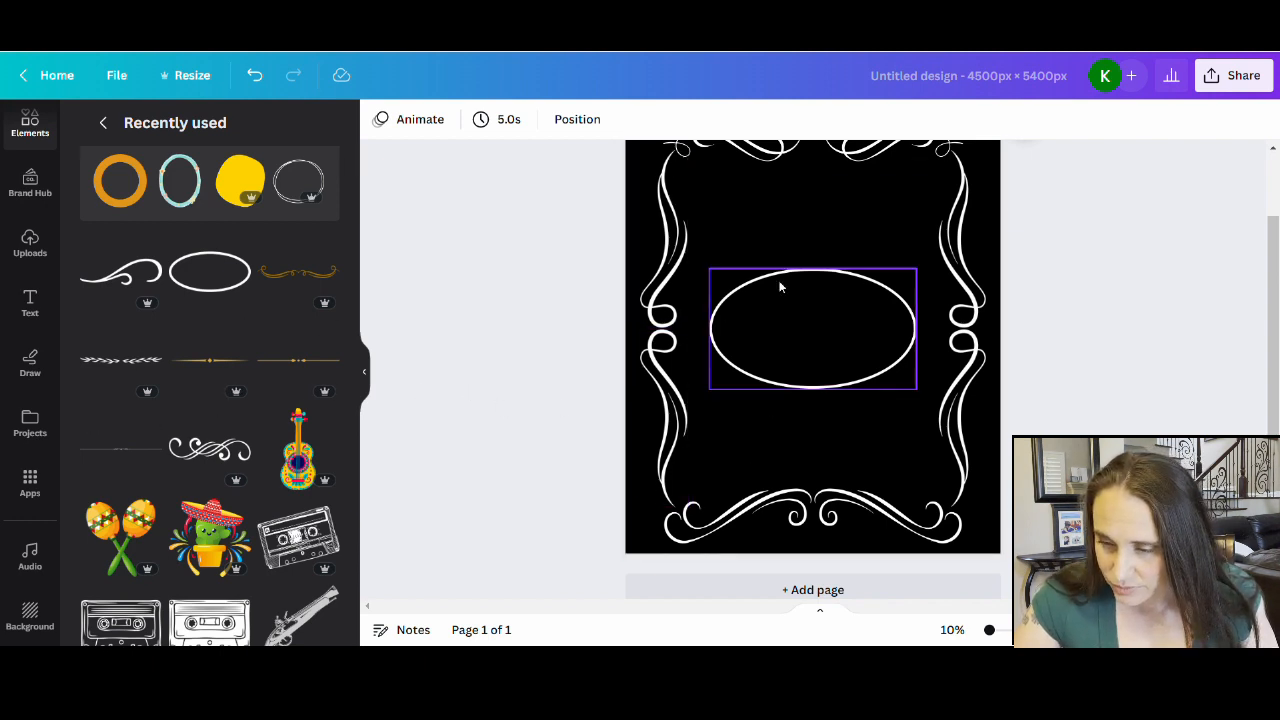
left_click(237, 366)
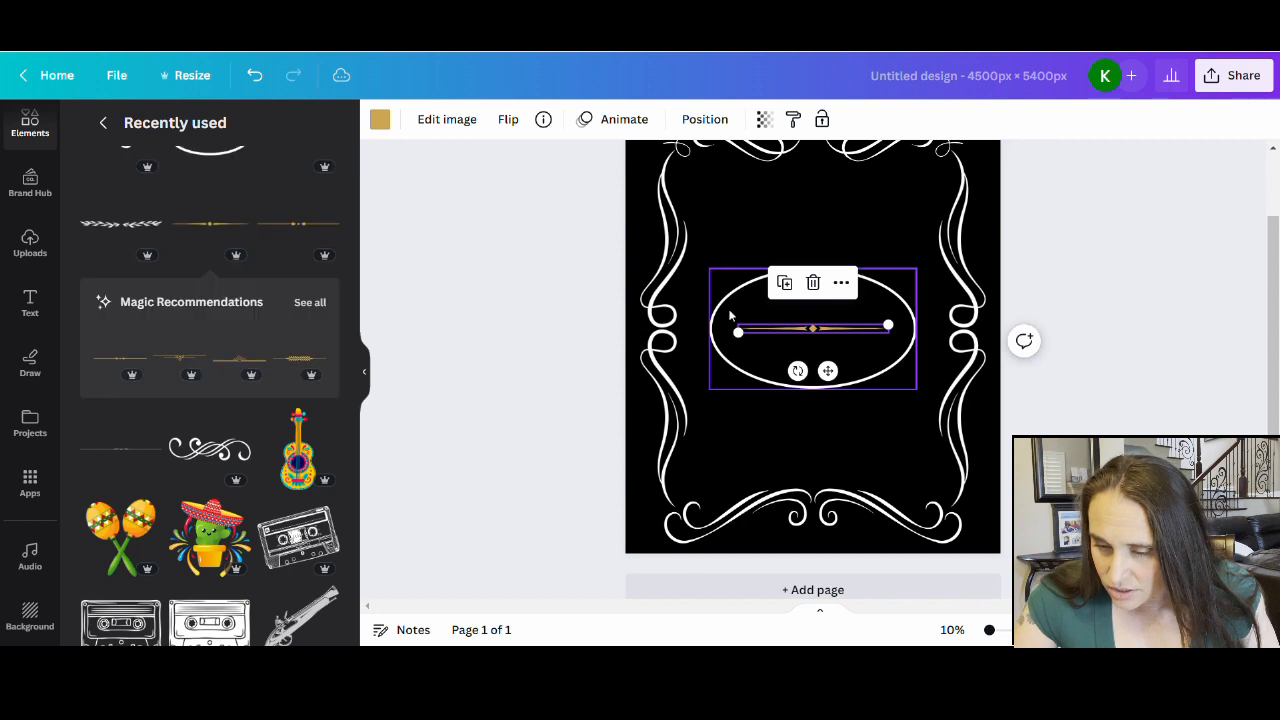
left_click_drag(781, 330, 788, 435)
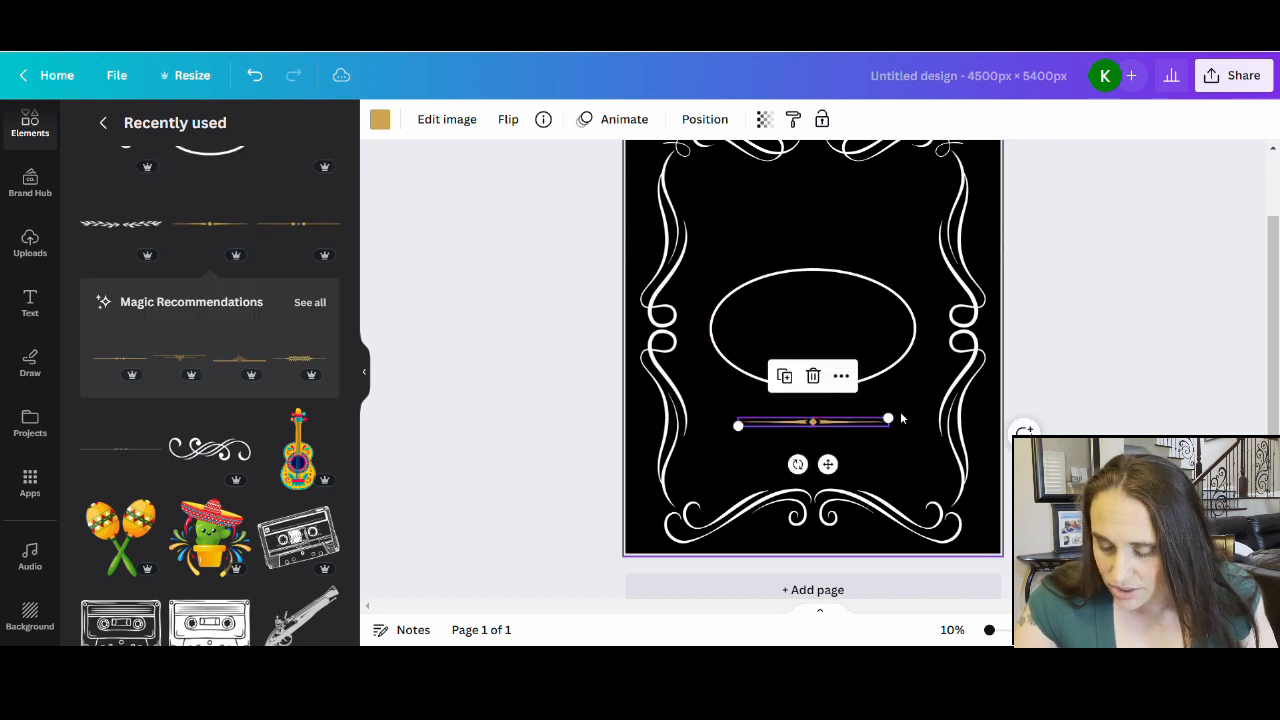
left_click_drag(889, 419, 955, 399)
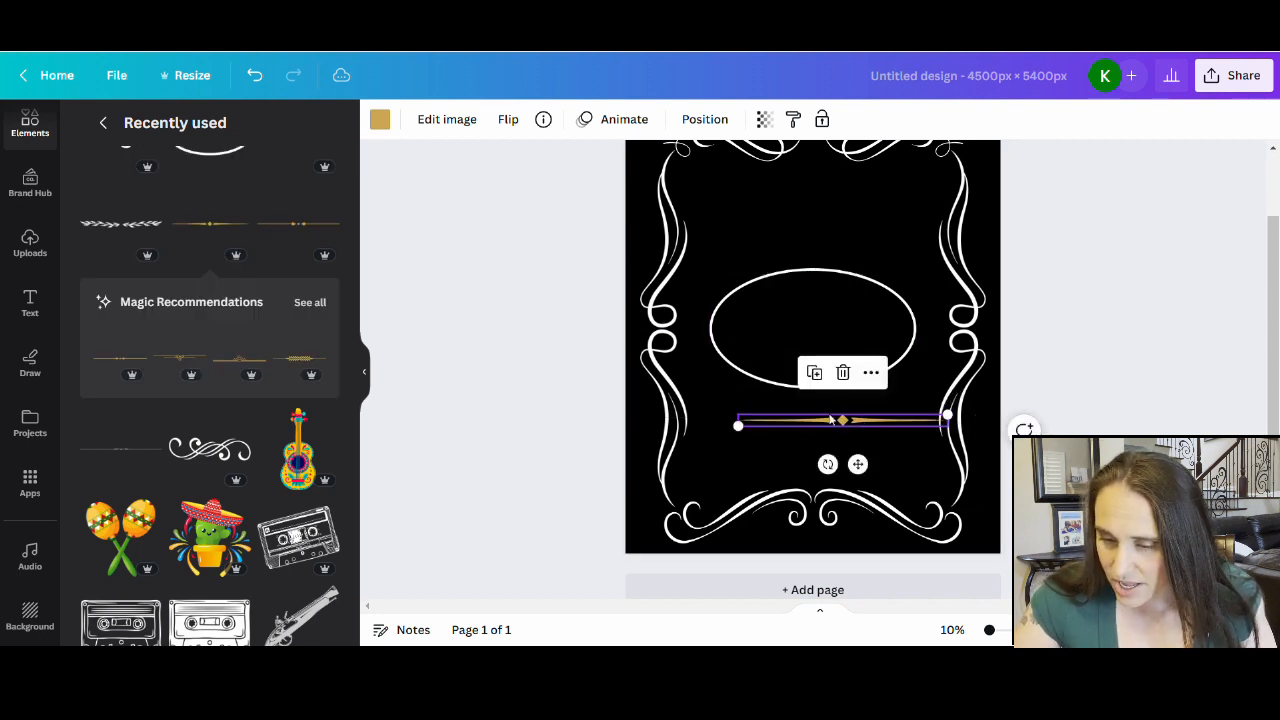
left_click_drag(831, 422, 812, 420)
left_click(540, 429)
left_click(474, 437)
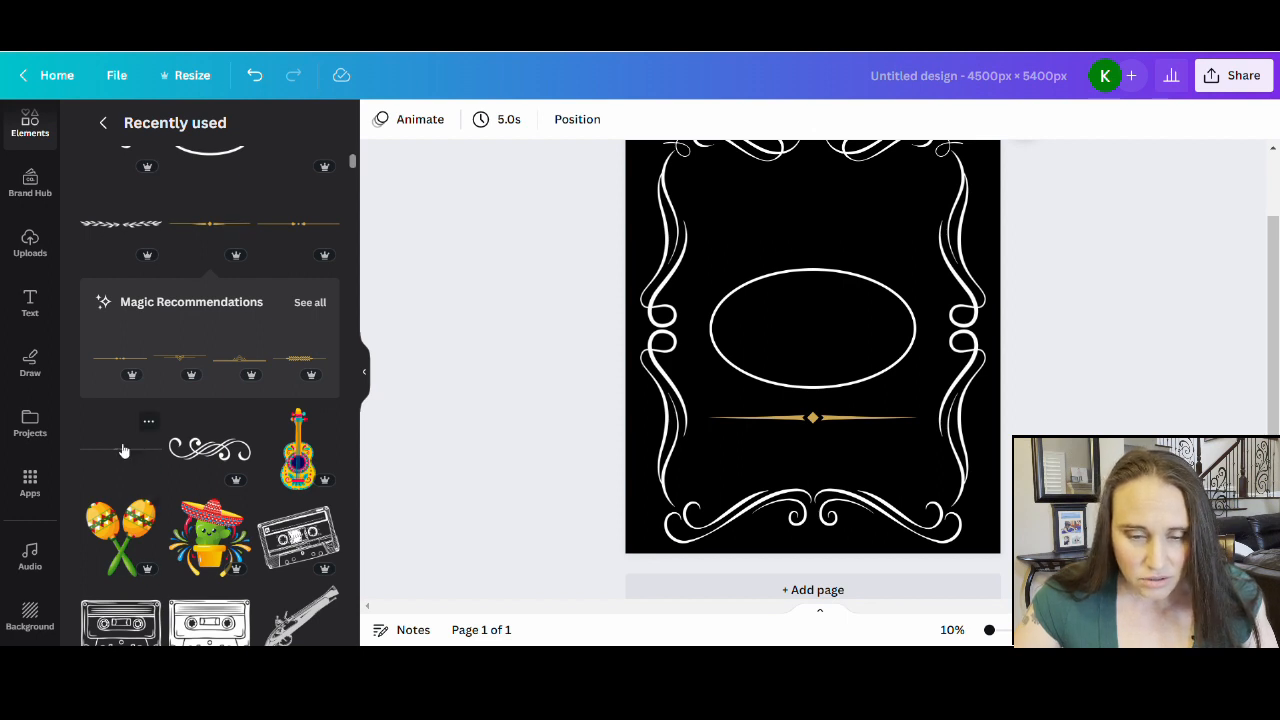
- Add the thin white divider from the recently used elements, widen it to match the oval and center it just above the bottom flourishes
scroll(178, 450, "up", 1)
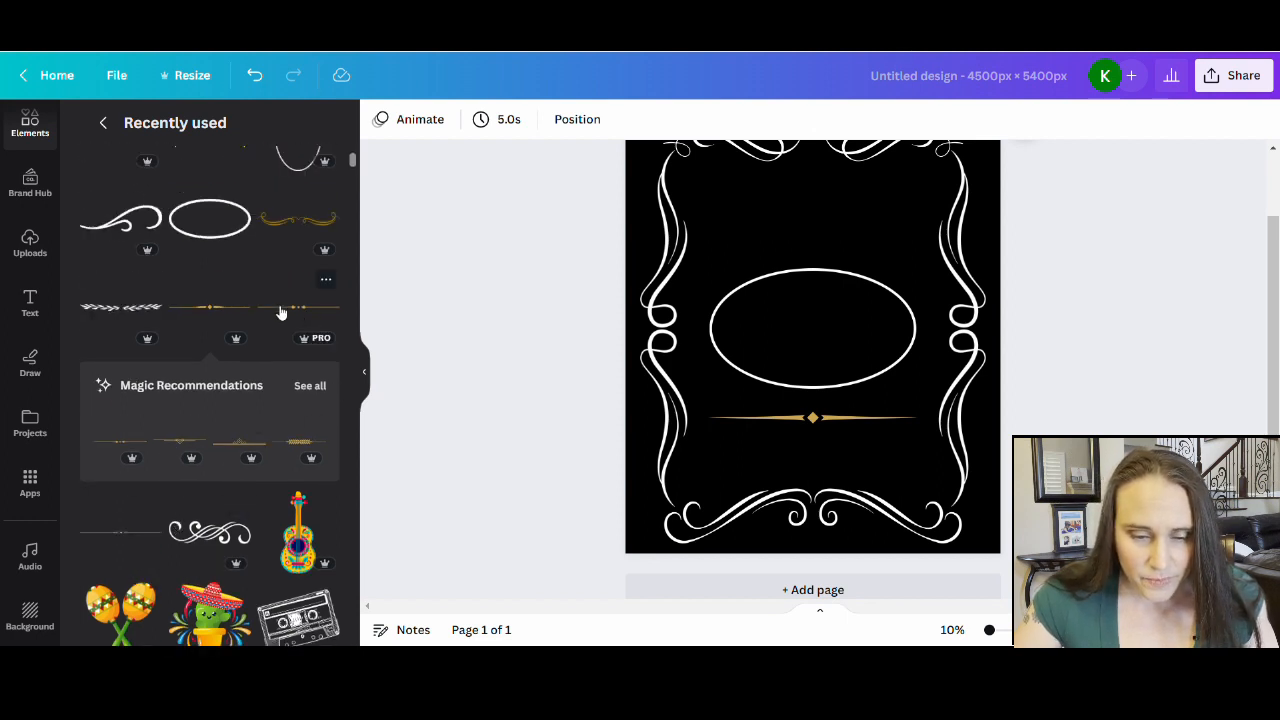
scroll(290, 323, "up", 3)
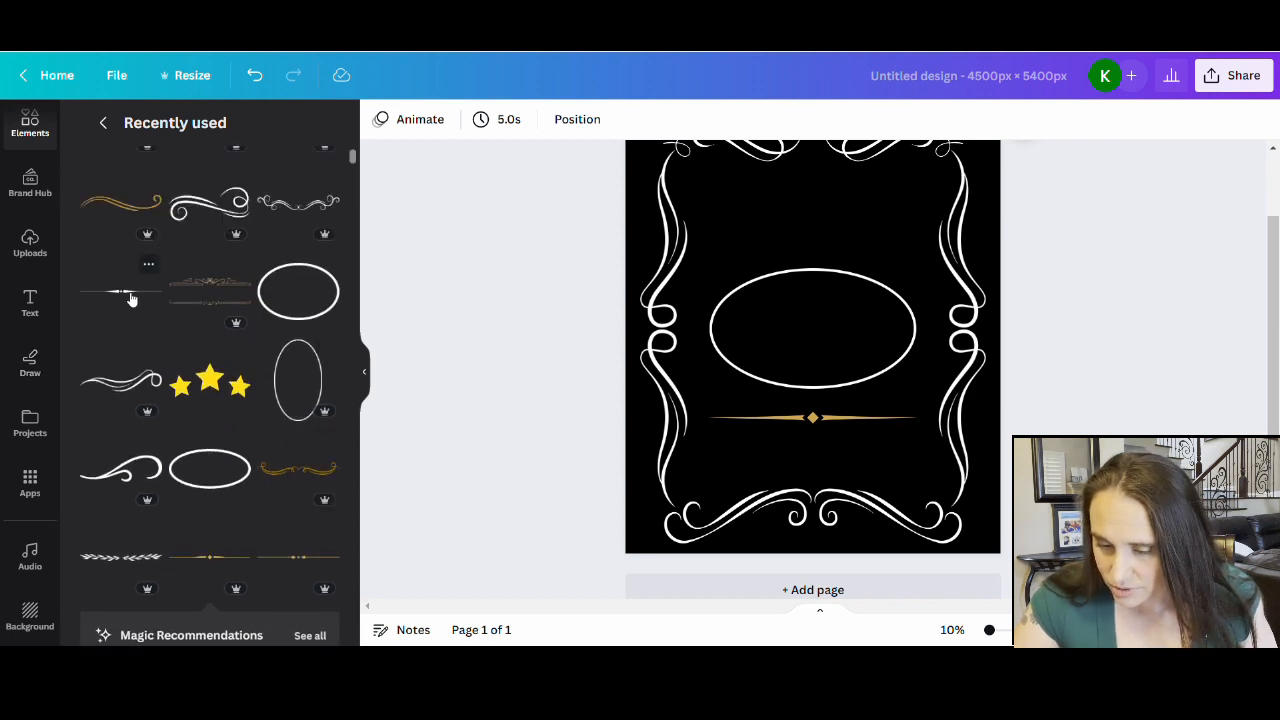
left_click(130, 298)
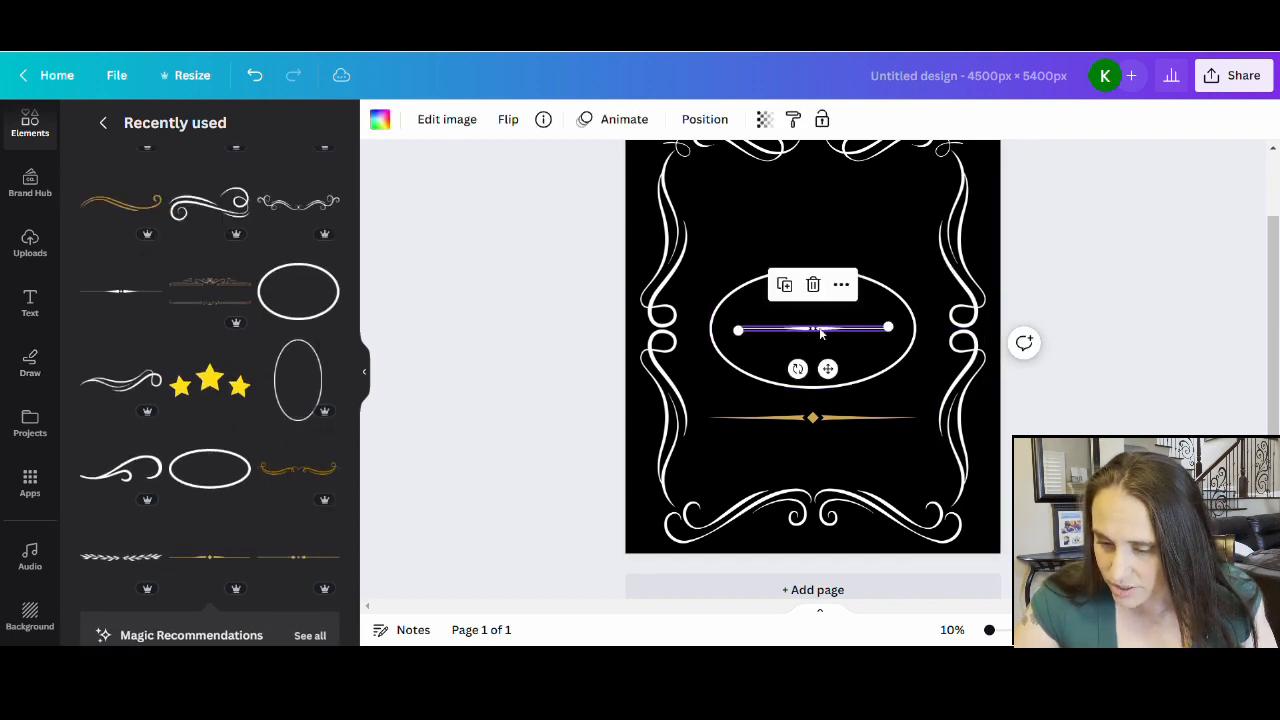
left_click_drag(830, 330, 928, 459)
left_click_drag(737, 466, 723, 478)
left_click(620, 487)
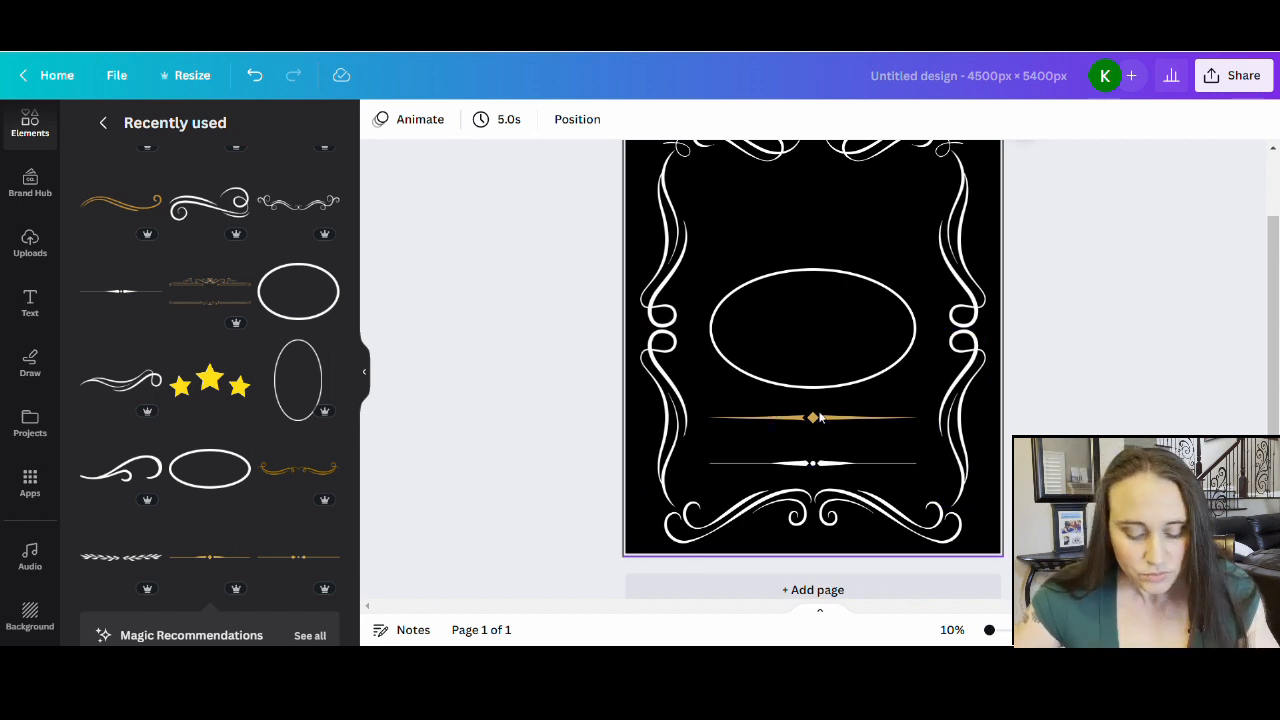
- Delete the gold divider and place a duplicate of the white divider above the original, aligned with it
left_click_drag(796, 422, 761, 422)
key("Delete")
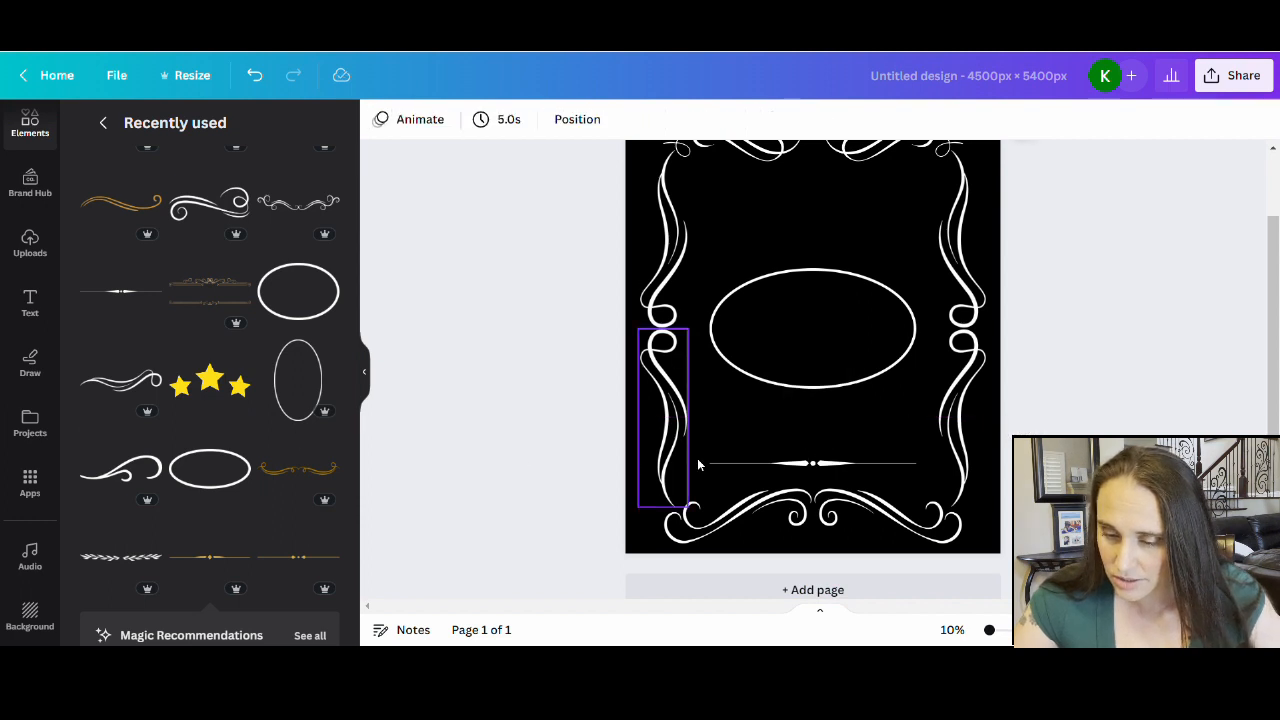
left_click(796, 465)
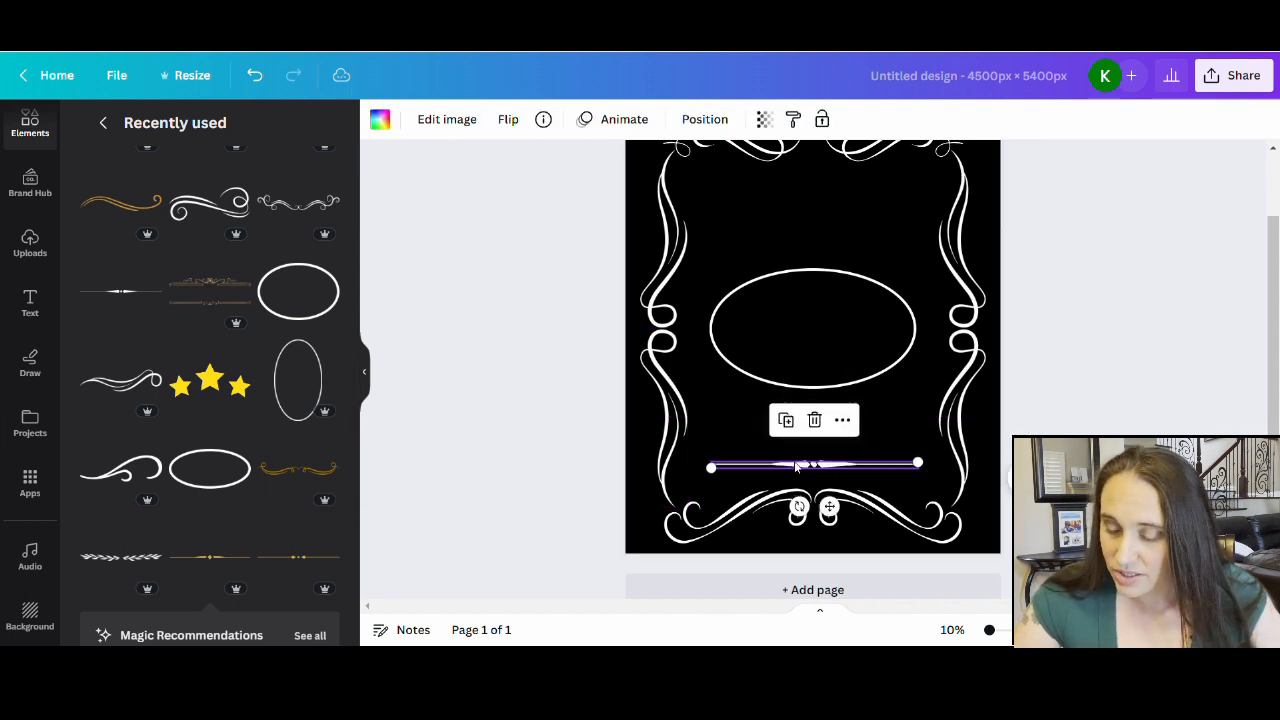
left_click_drag(797, 467, 805, 428)
left_click(784, 455)
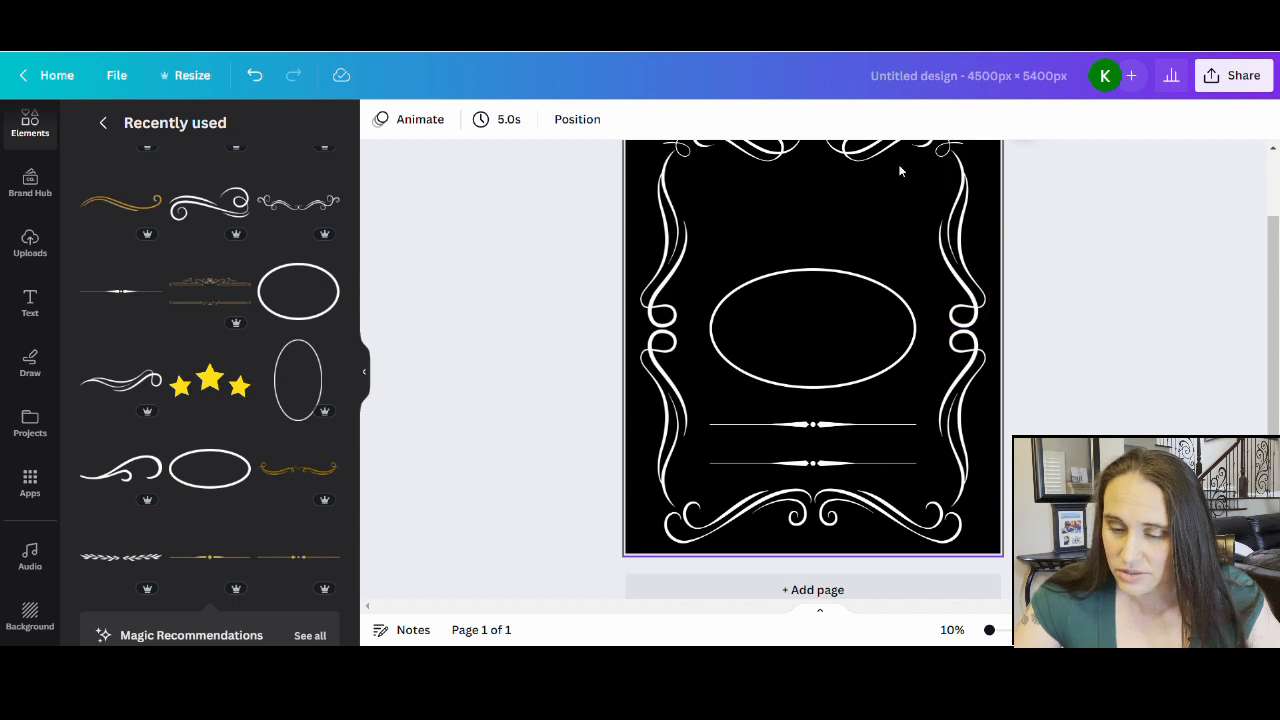
- Move the white oval up slightly to widen the gap between it and the two dividers
left_click(799, 356)
left_click_drag(799, 356, 805, 340)
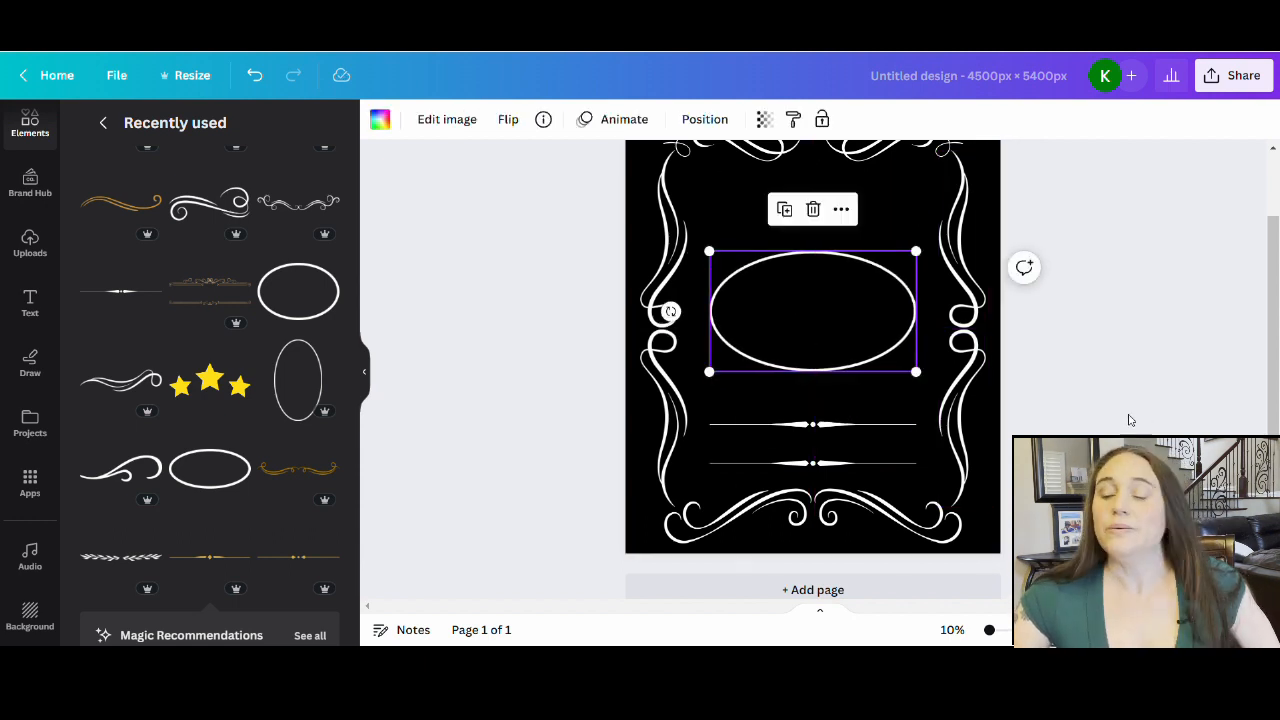
left_click(1077, 406)
scroll(1180, 420, "up", 2)
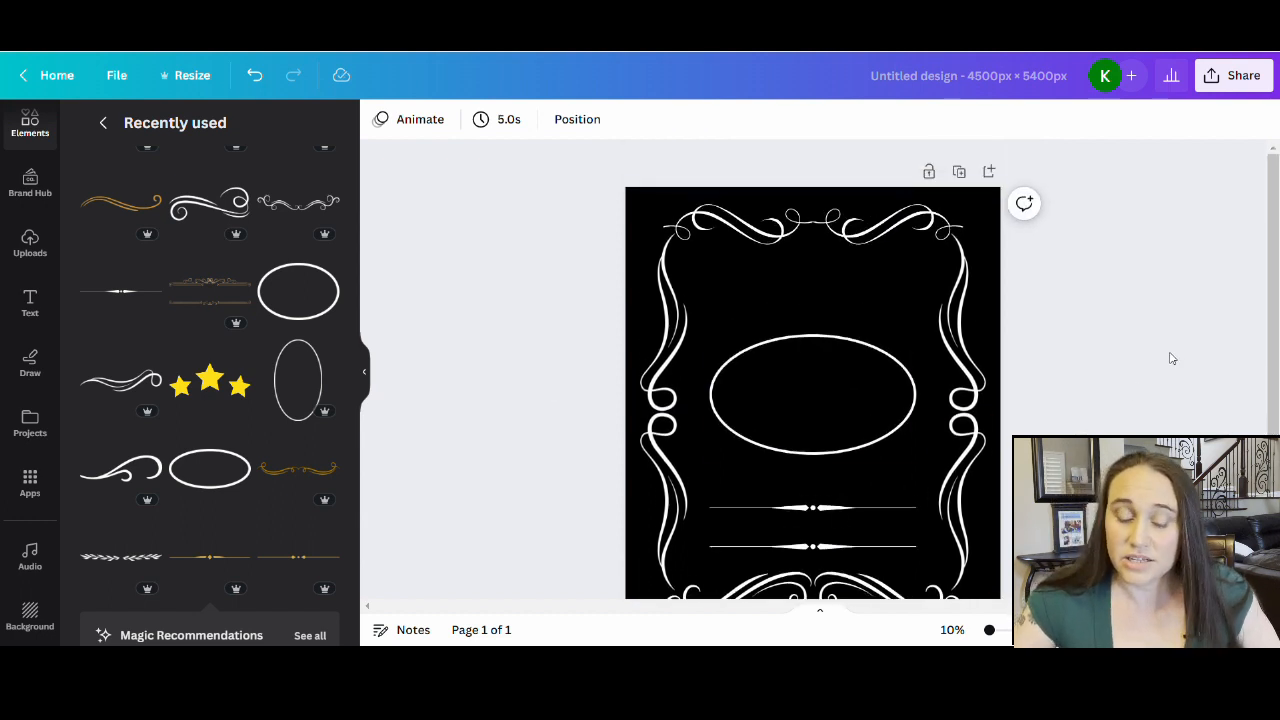
scroll(1100, 335, "down", 2)
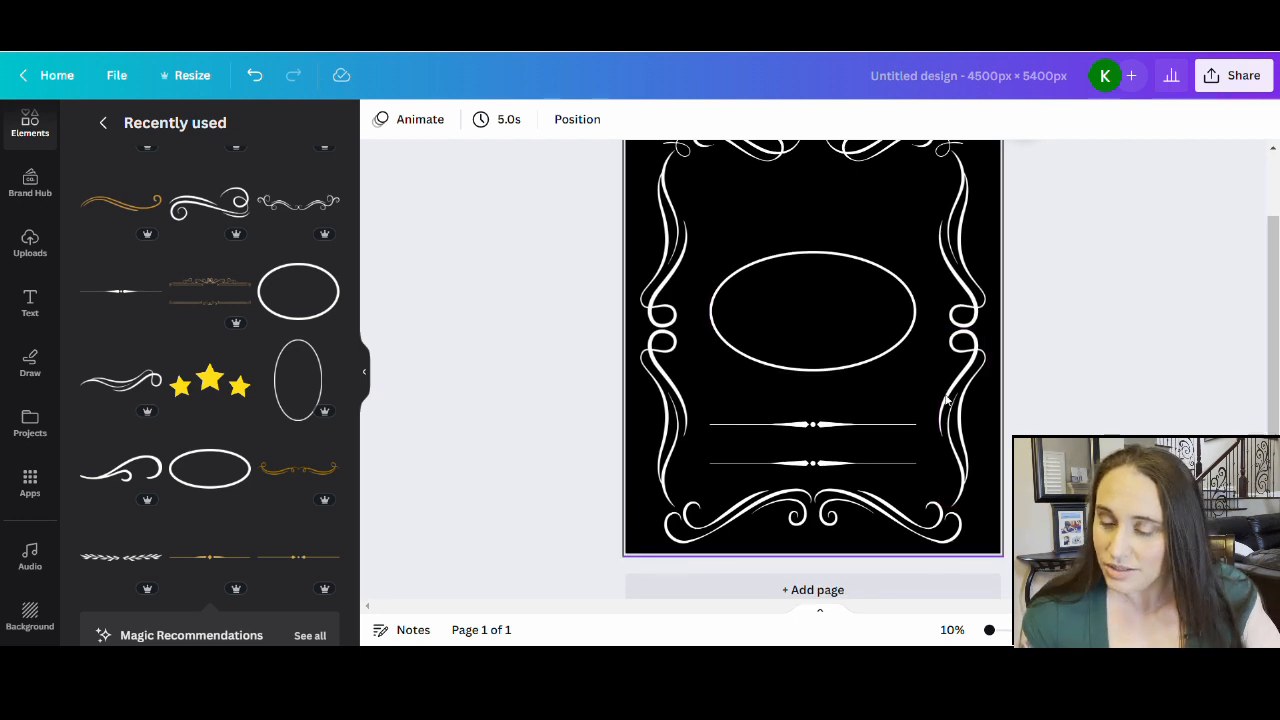
scroll(1006, 403, "up", 2)
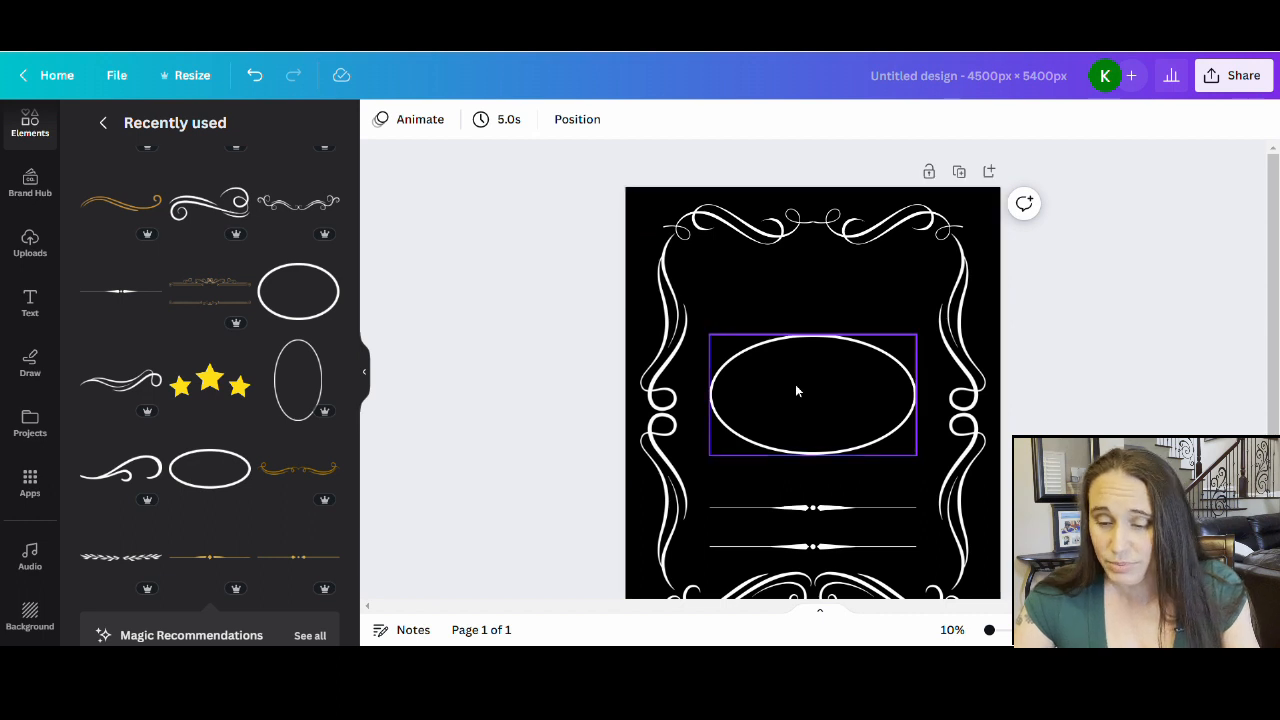
- Add the text "BURGERS", enlarge it to size 269 and center it beneath the top flourishes
left_click(823, 292)
key("t")
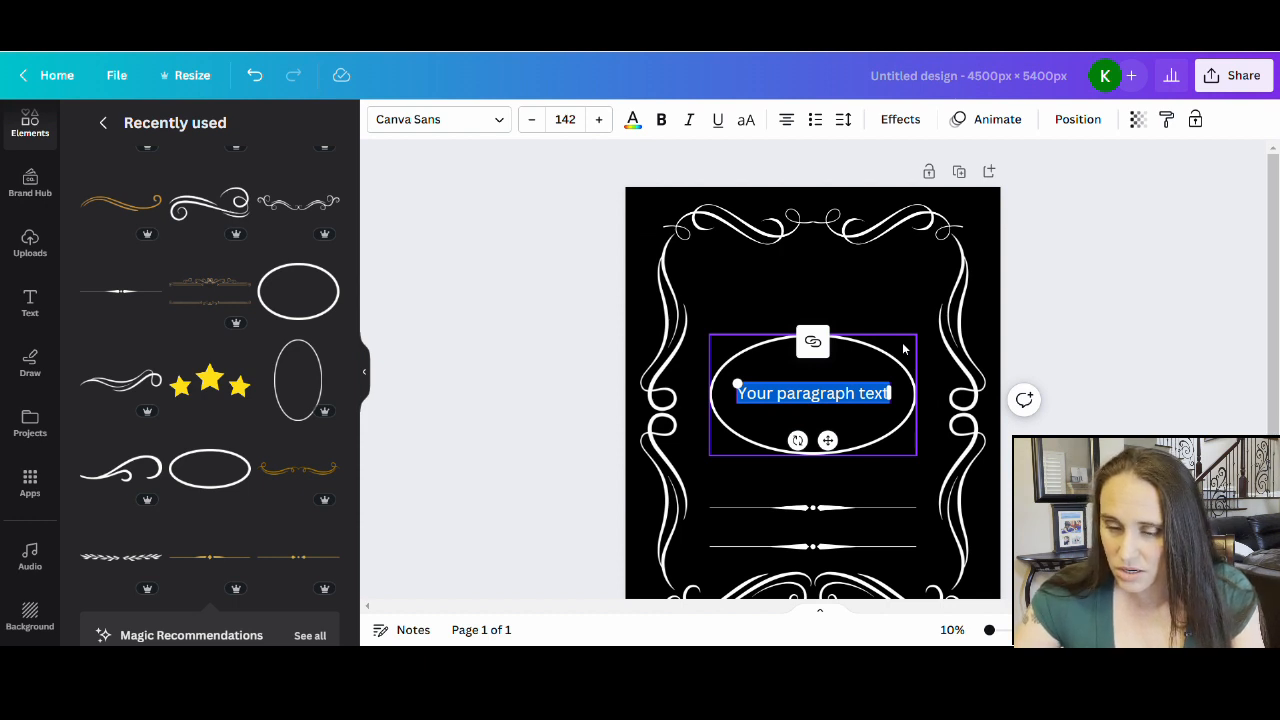
type("BURGERS")
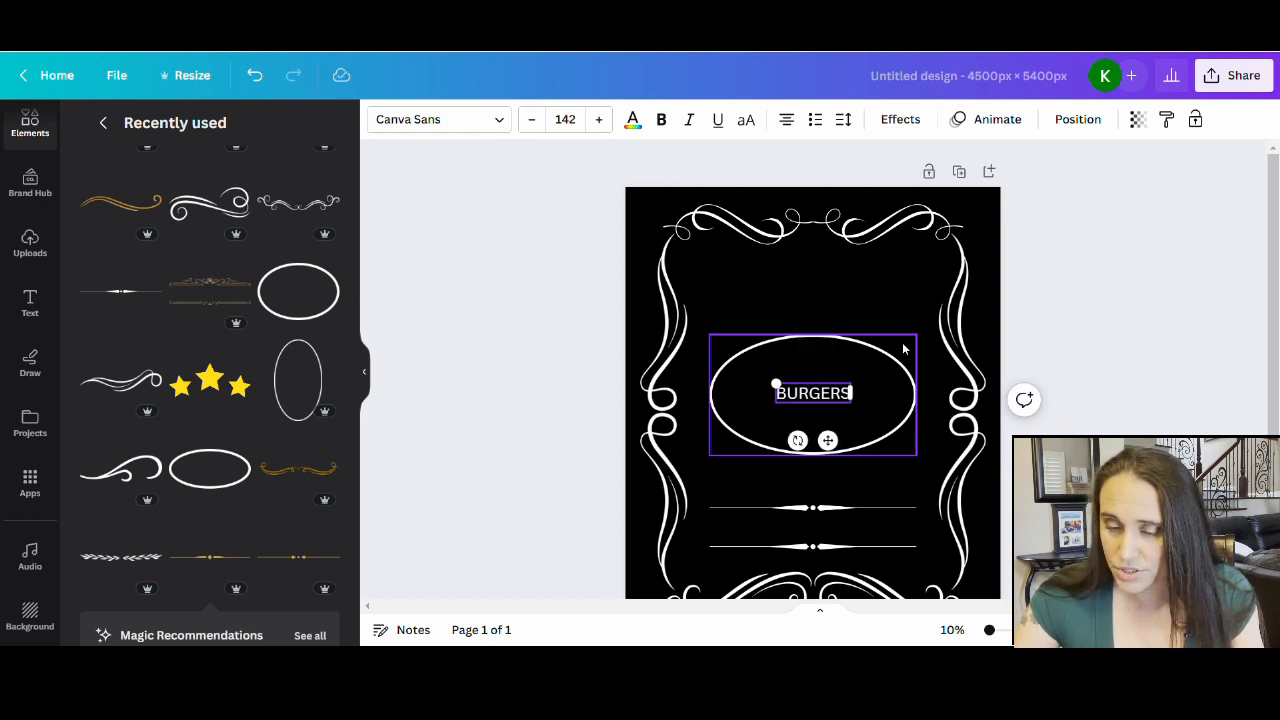
left_click(1110, 335)
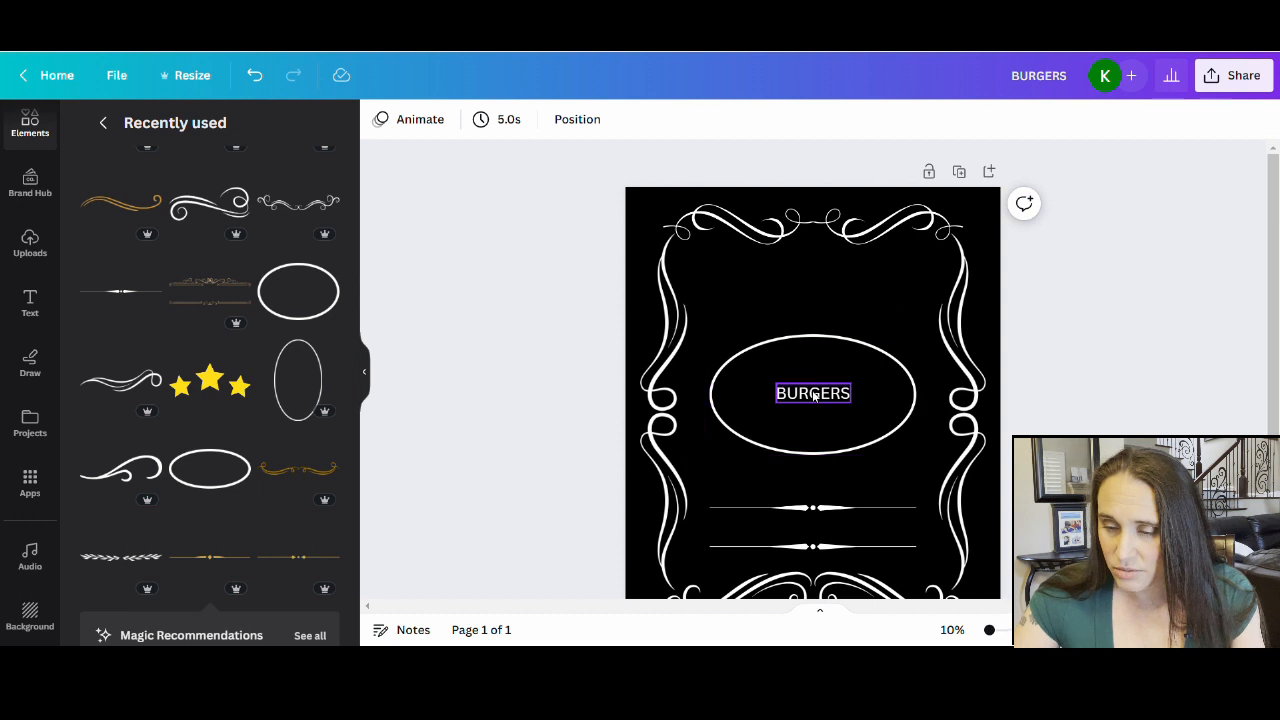
left_click_drag(815, 396, 707, 284)
left_click(1037, 331)
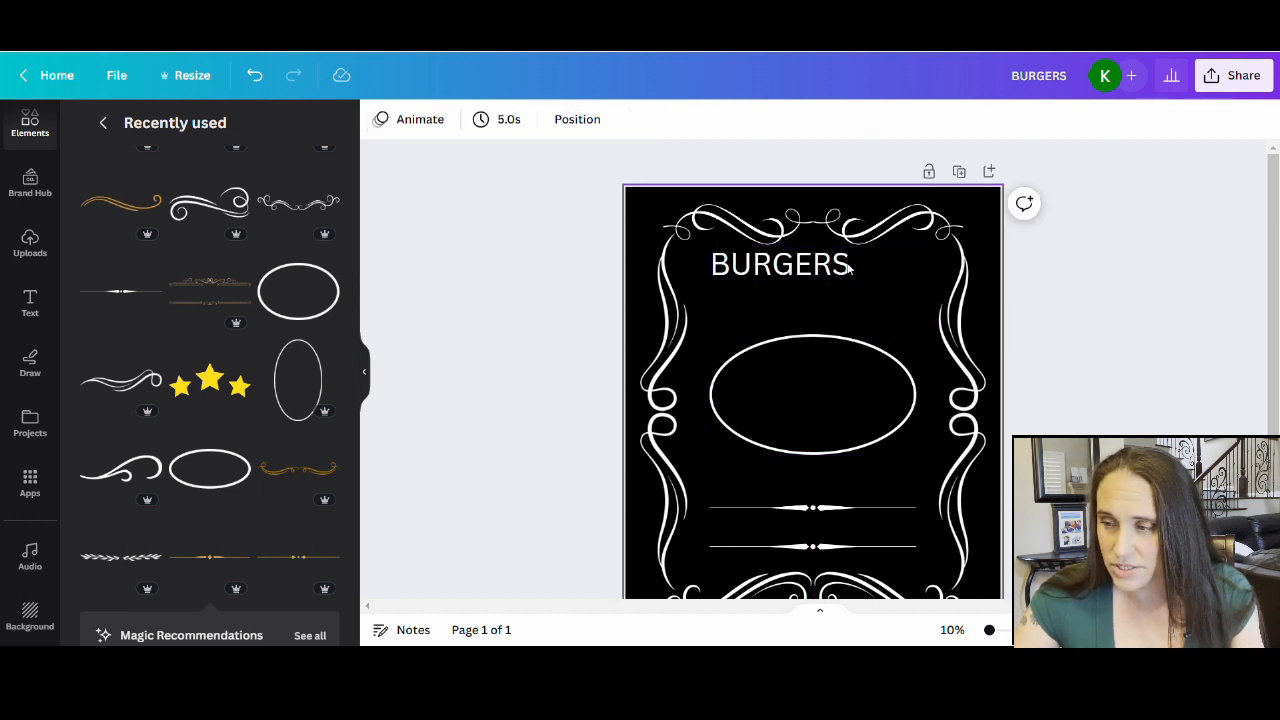
mouse_move(848, 268)
left_mouse_down()
mouse_move(858, 272)
mouse_move(846, 280)
left_mouse_up()
left_click(1112, 342)
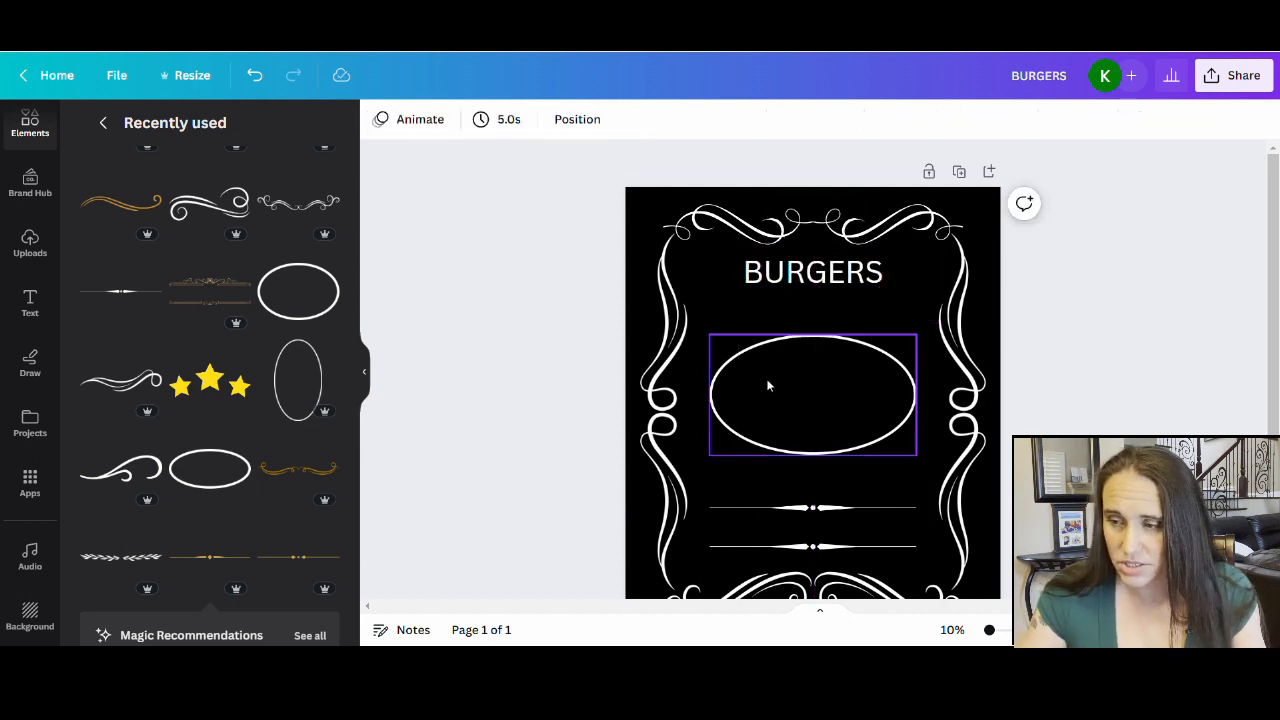
- Add the text "from" and center it between "BURGERS" and the oval
key("t")
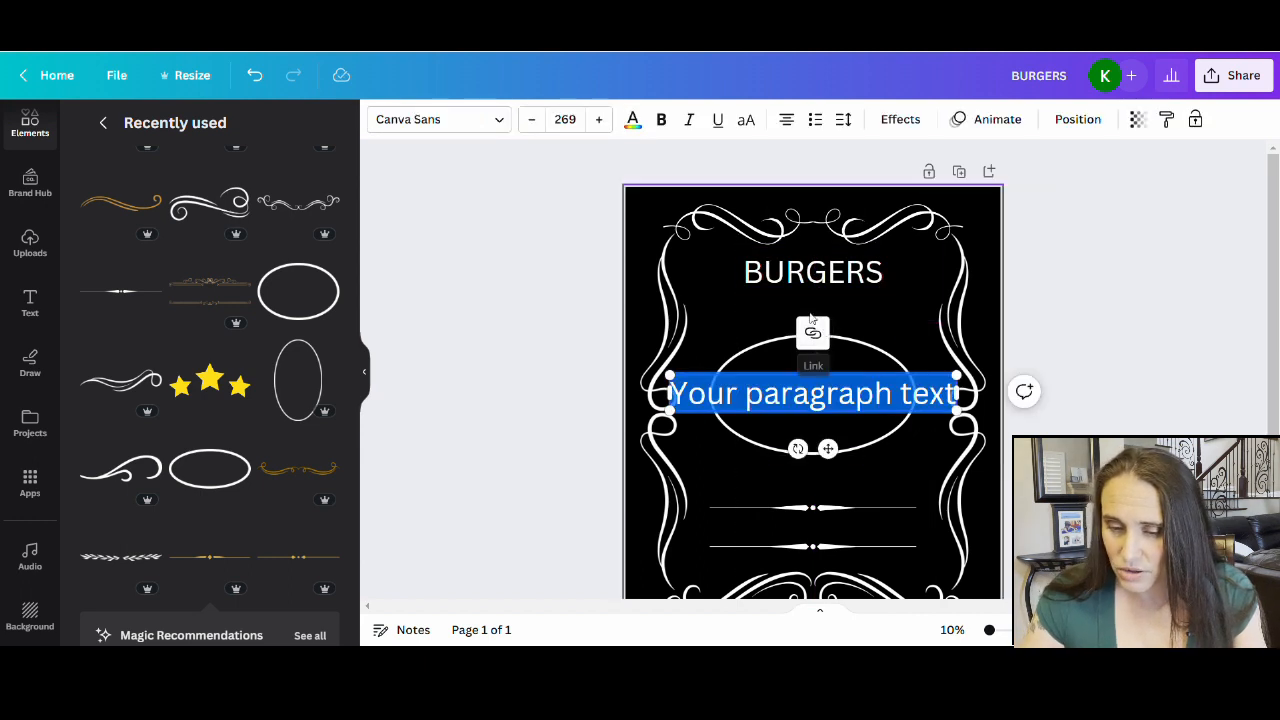
type("from")
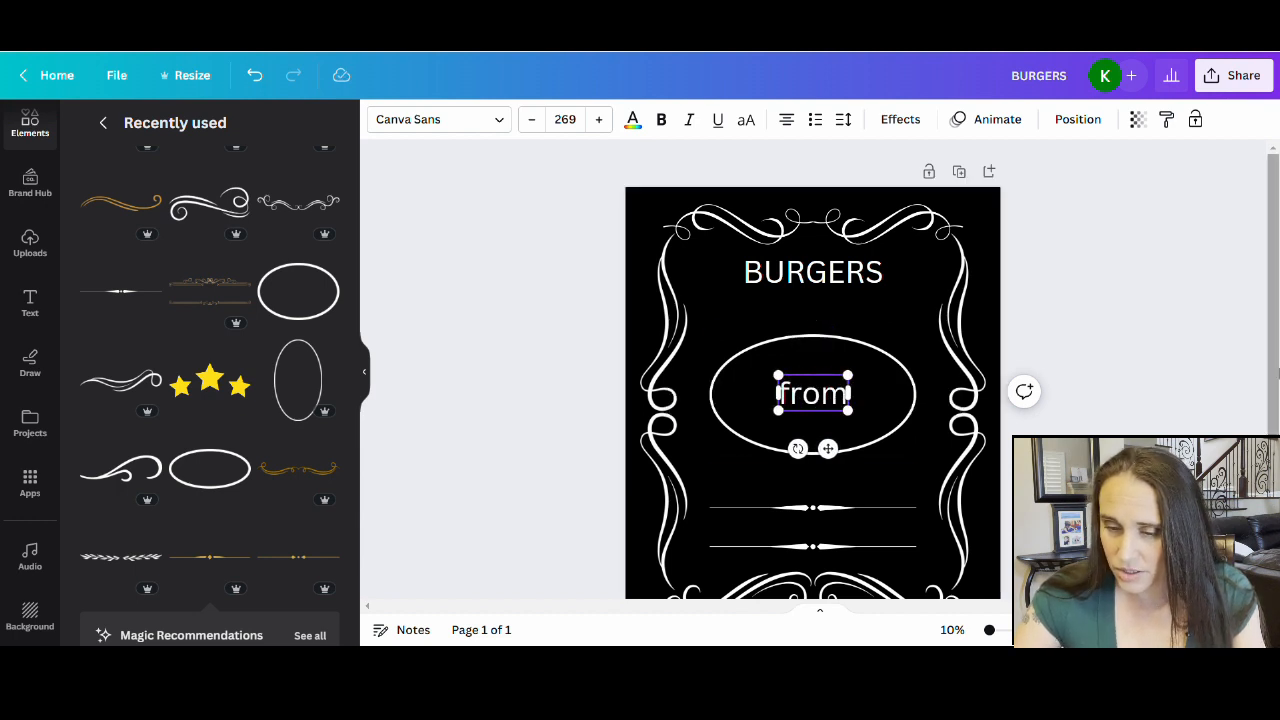
left_click(1191, 363)
left_click_drag(826, 382, 824, 316)
left_click(1091, 396)
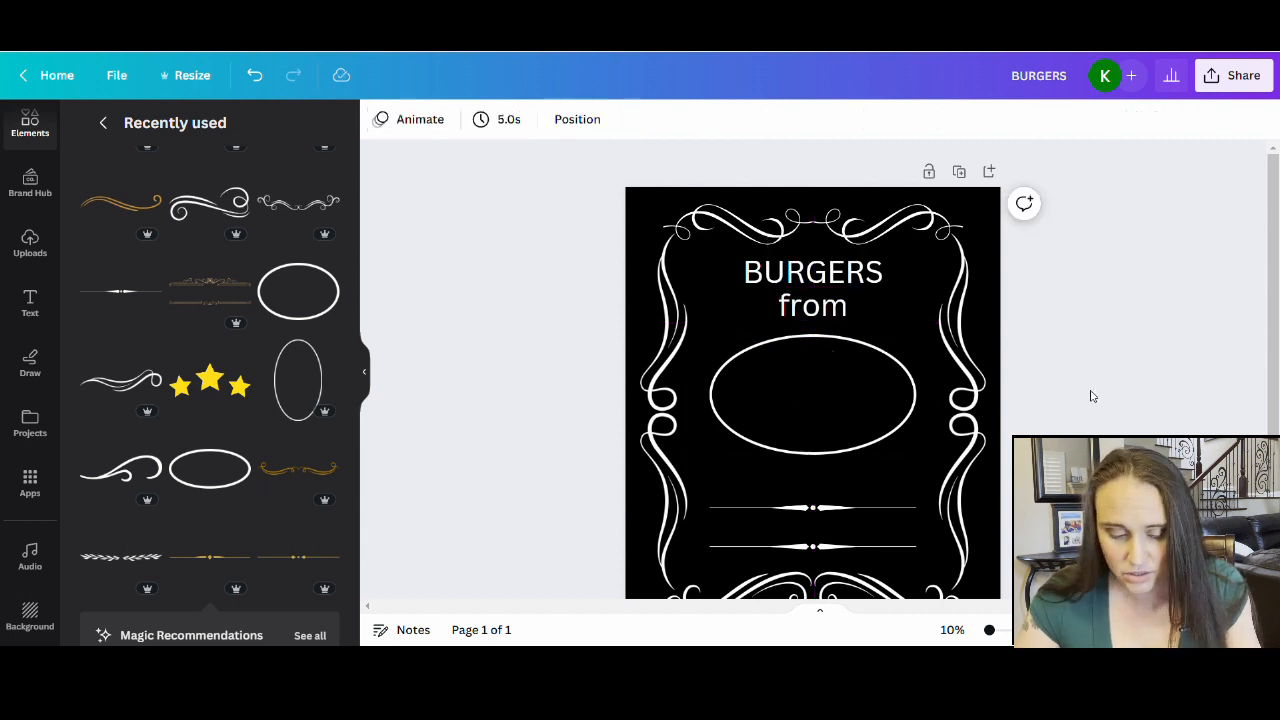
- Add the text "100" at the center of the oval
type("t")
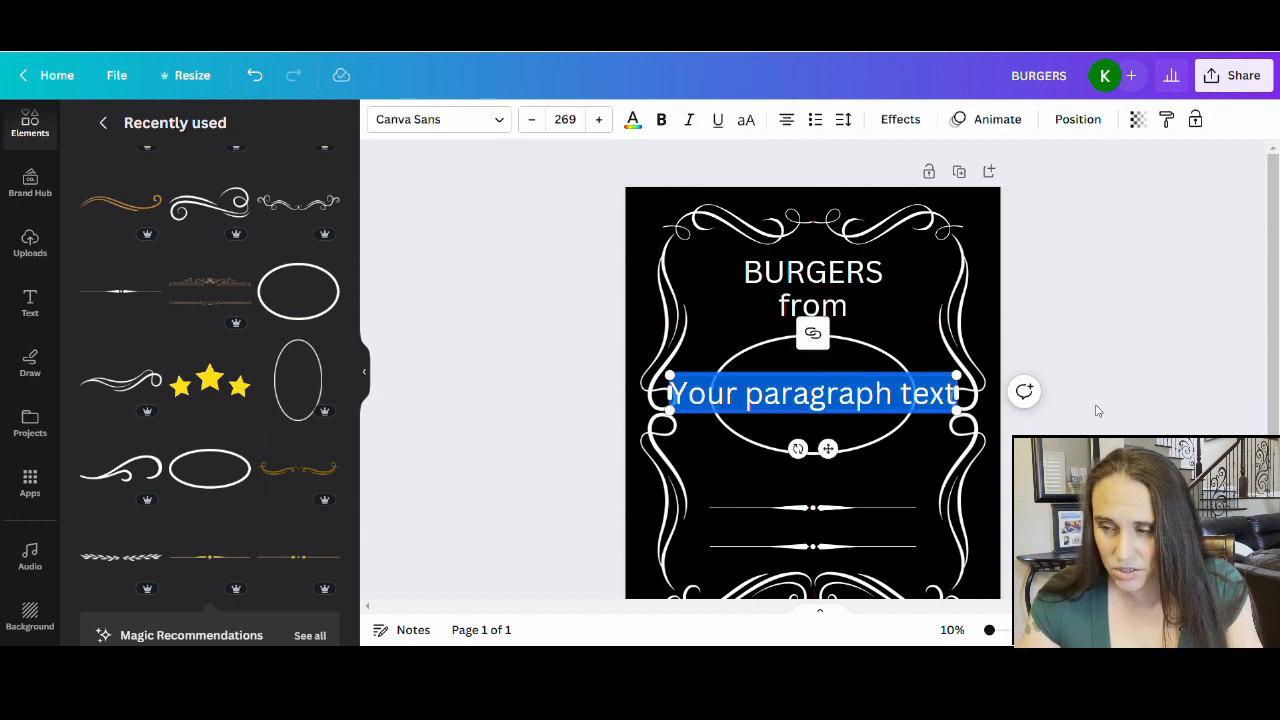
type("100")
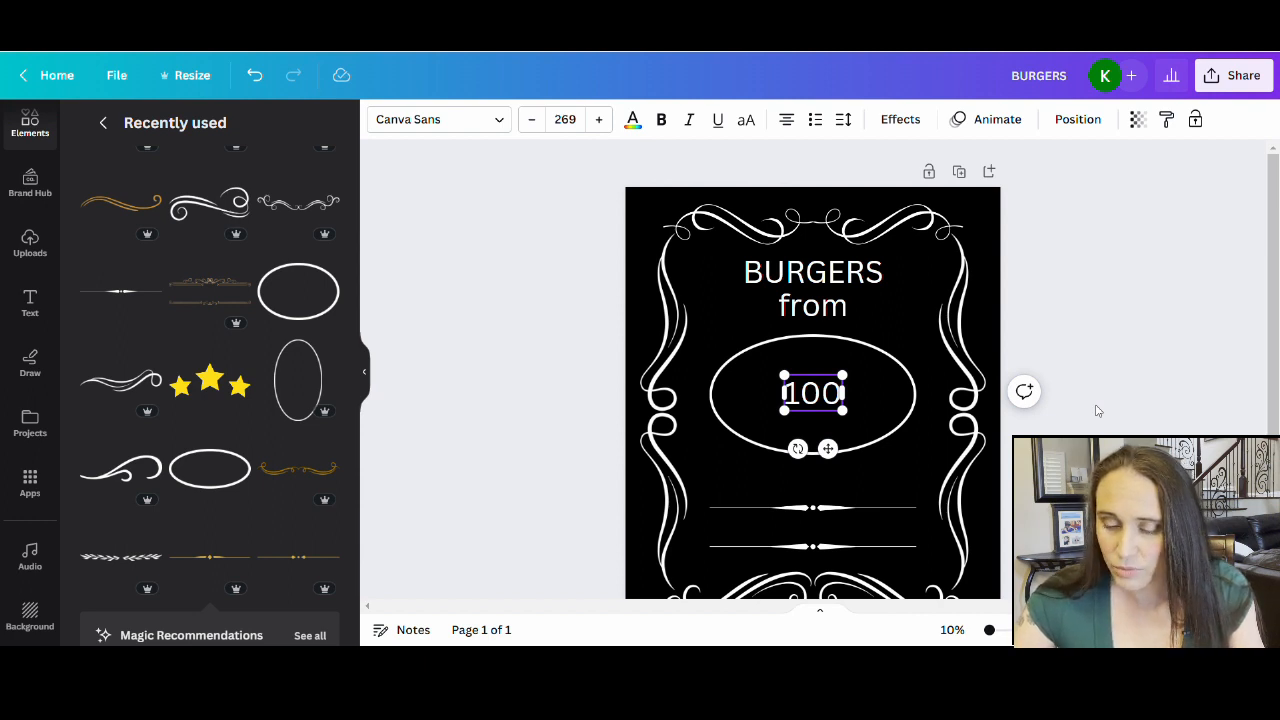
left_click(1130, 300)
- Add the text "Percent" and center it between the oval and the upper divider
left_click(792, 478)
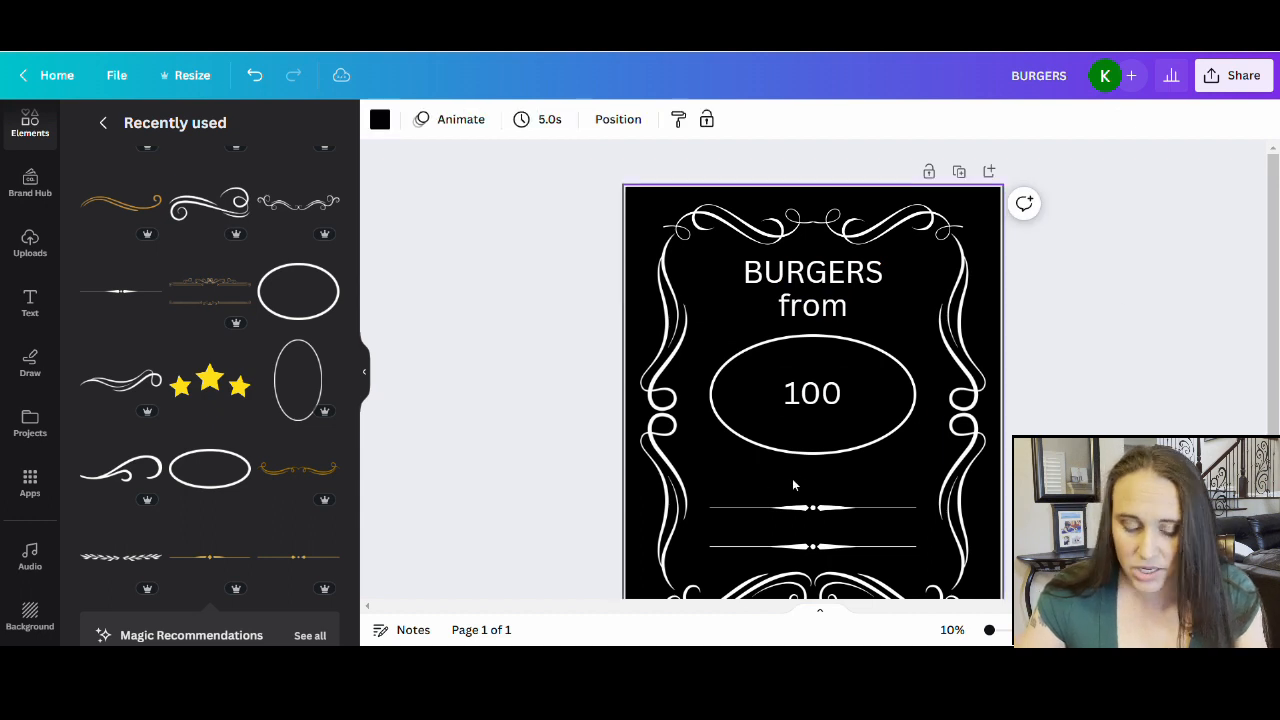
key("t")
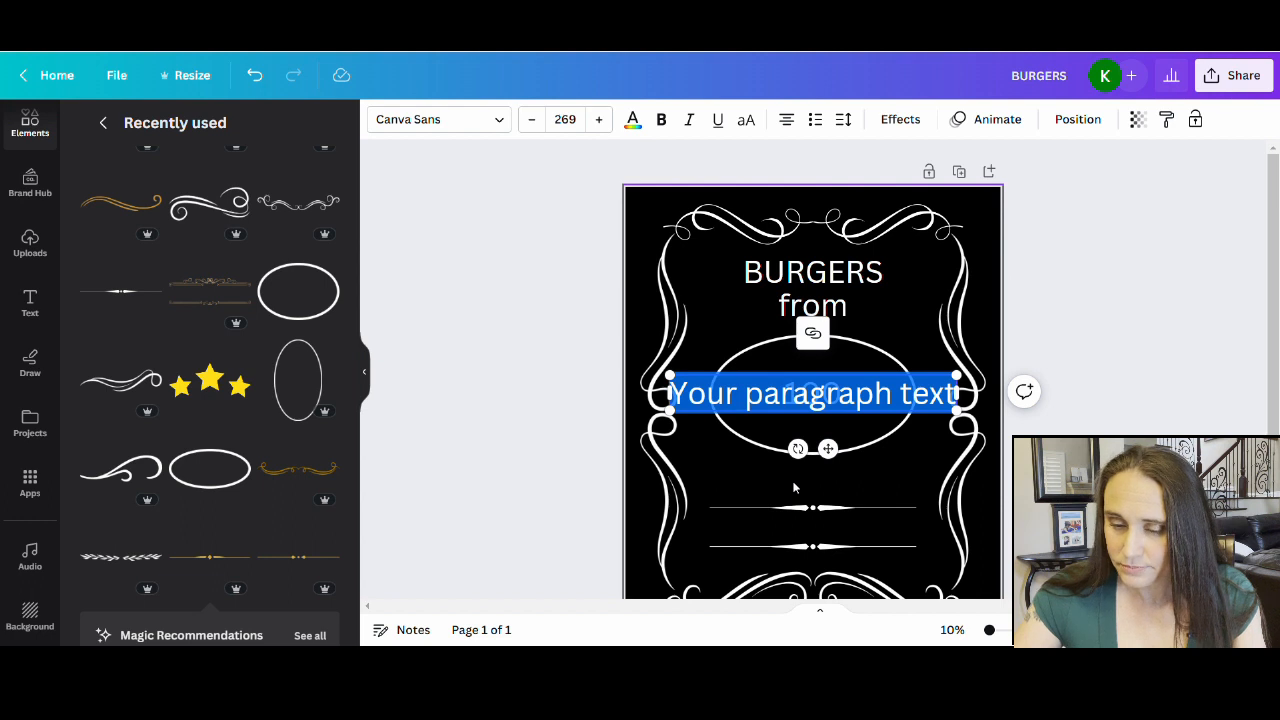
type("Percent")
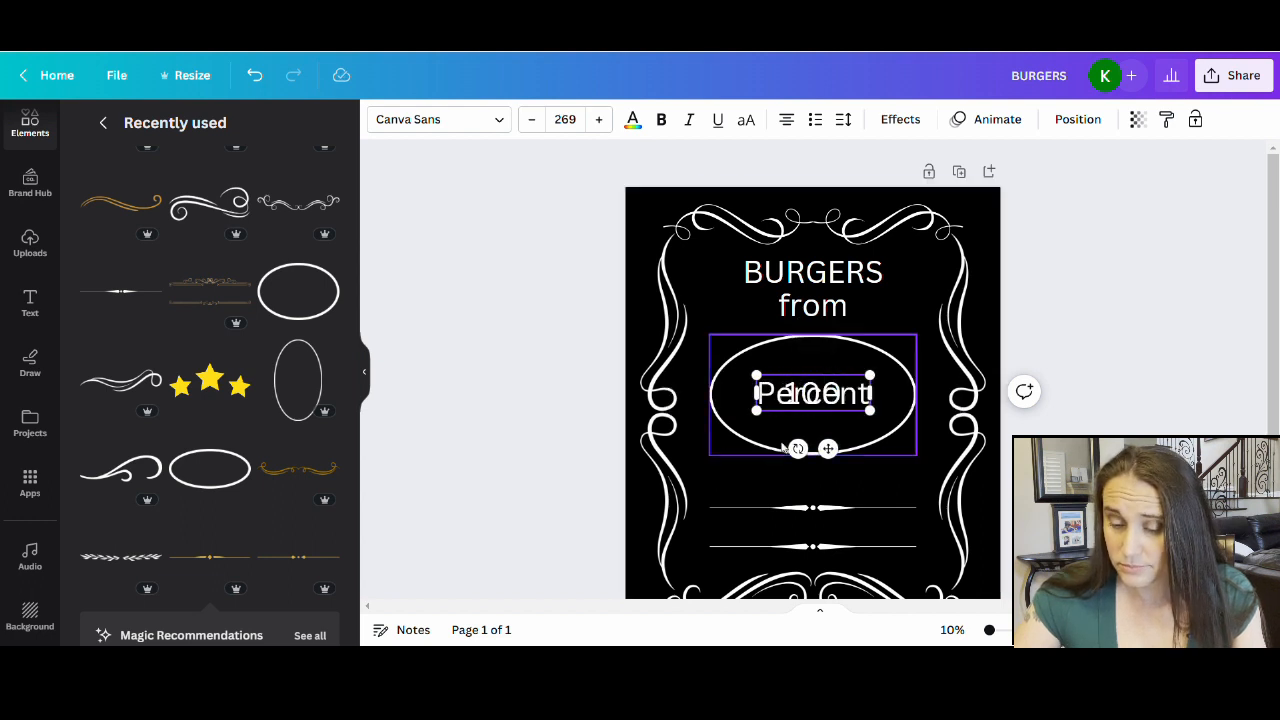
key("Escape")
left_click_drag(799, 390, 800, 470)
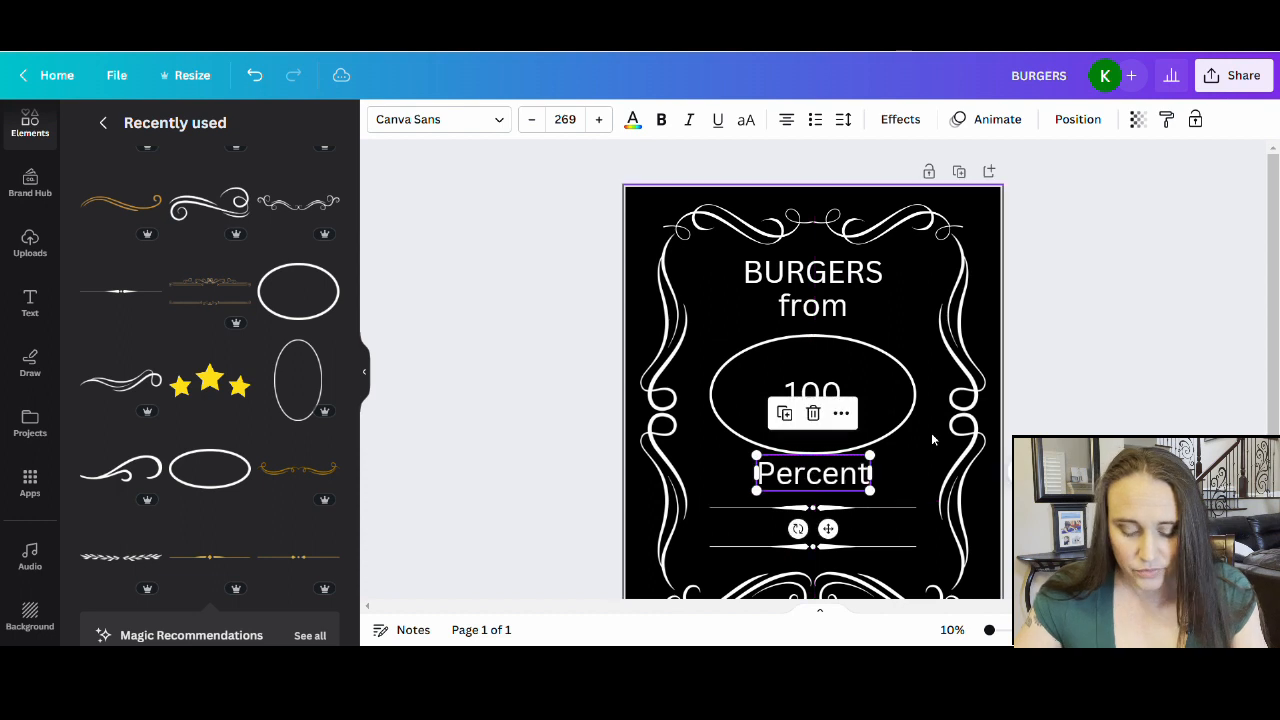
left_click(1070, 389)
- Add the text "VEGAN COWS" and center it between the two dividers
scroll(1174, 331, "down", 2)
key("t")
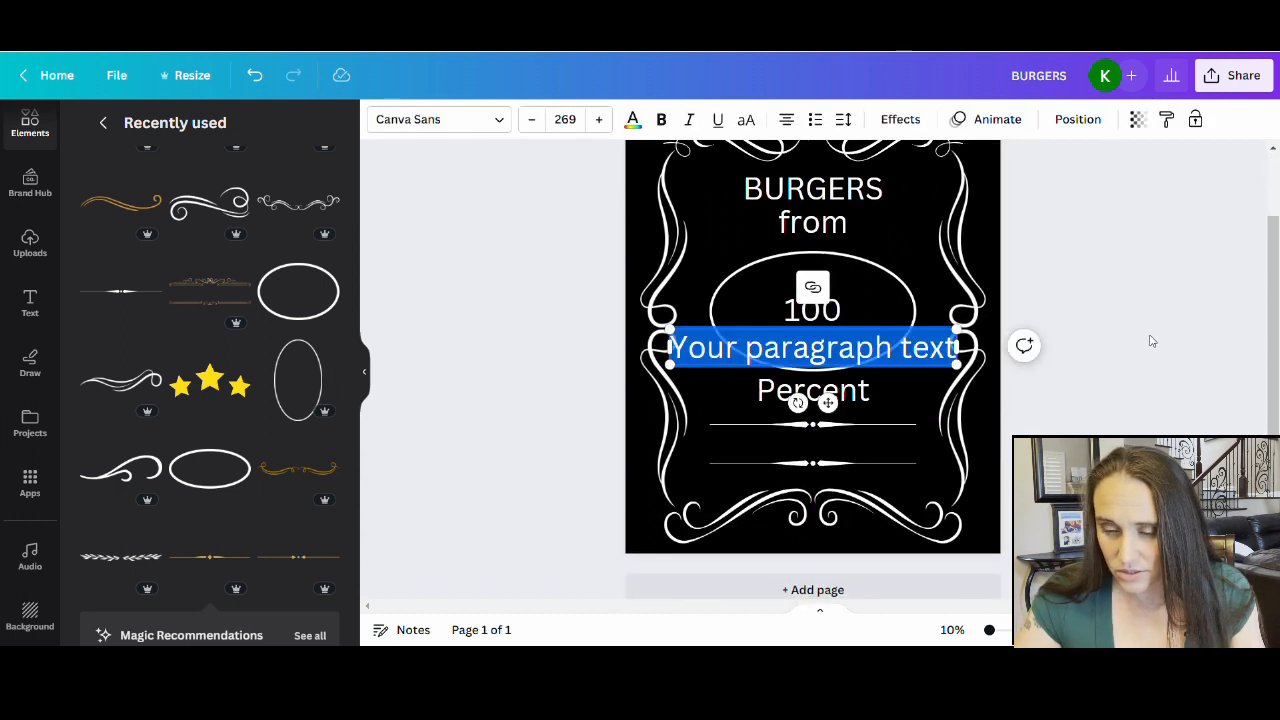
type("VE")
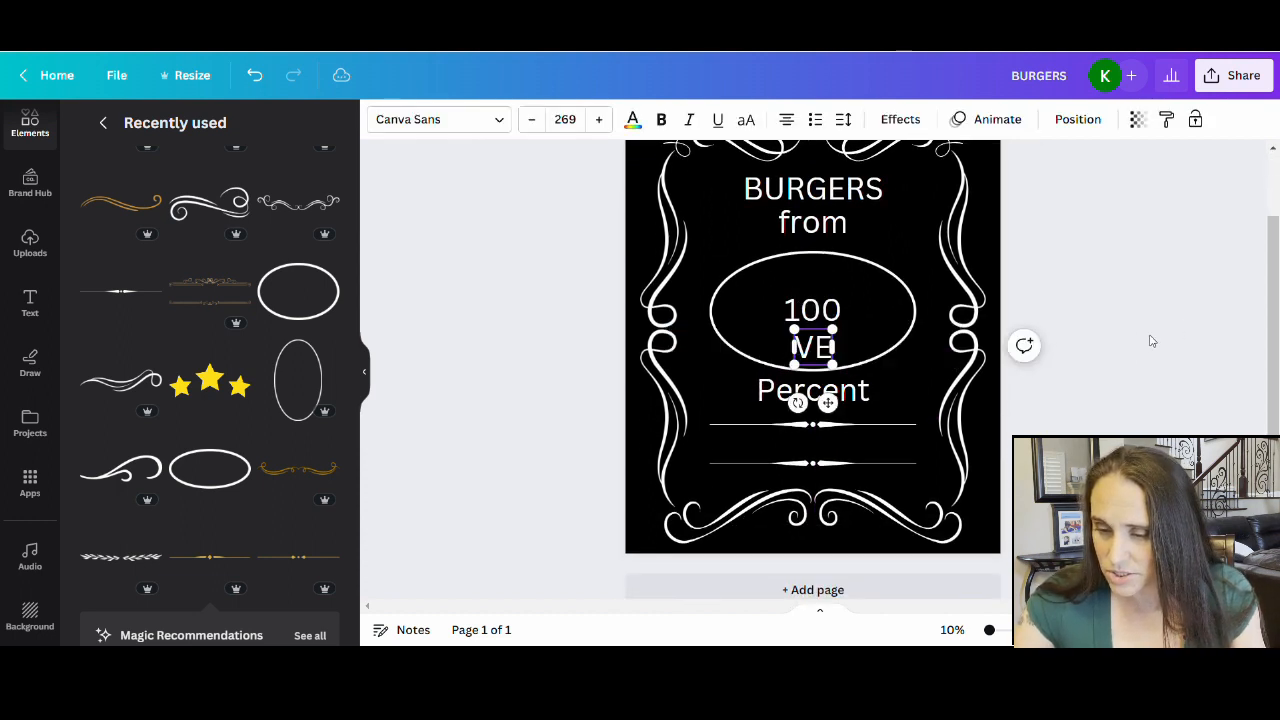
type("GAN OOWS")
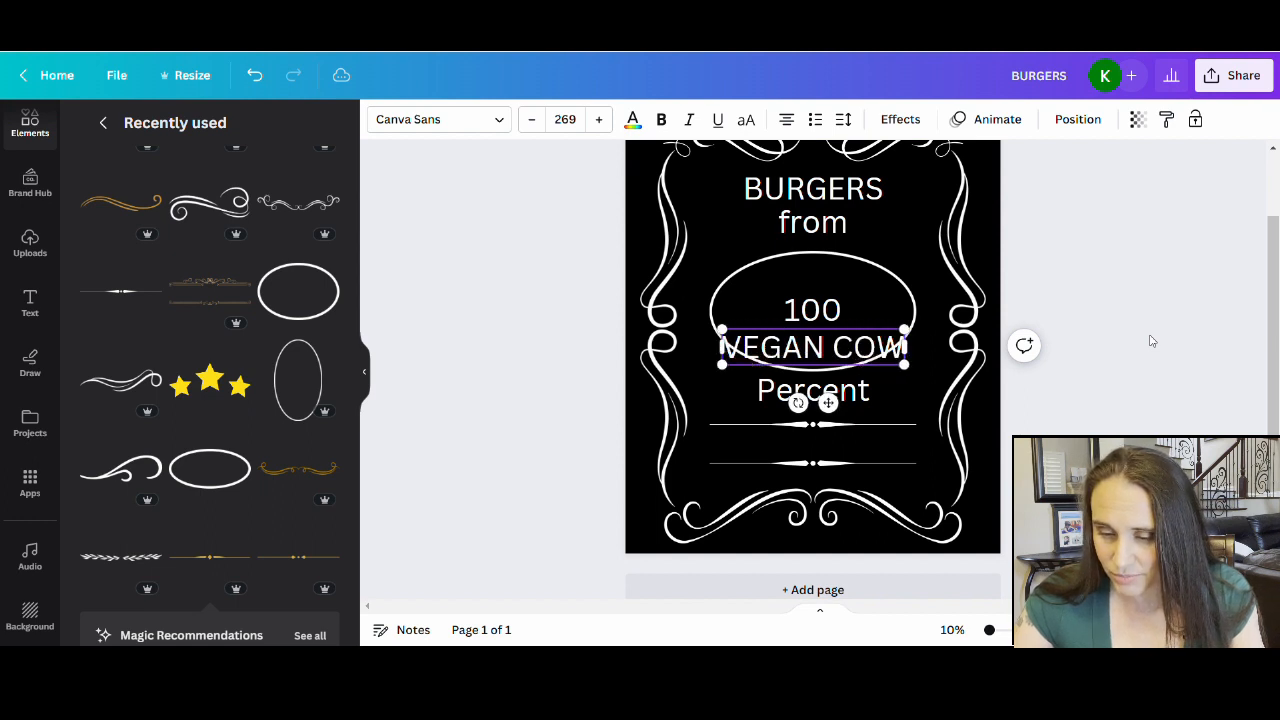
left_click(1166, 296)
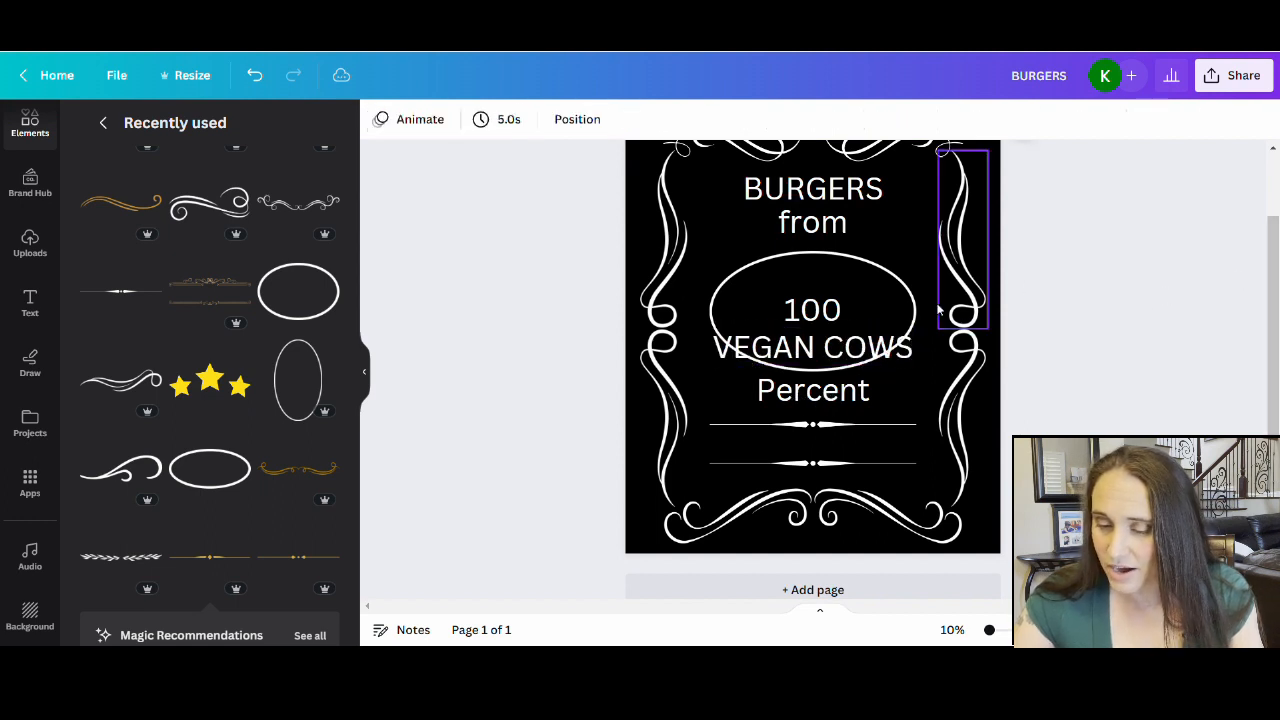
left_click_drag(790, 354, 791, 450)
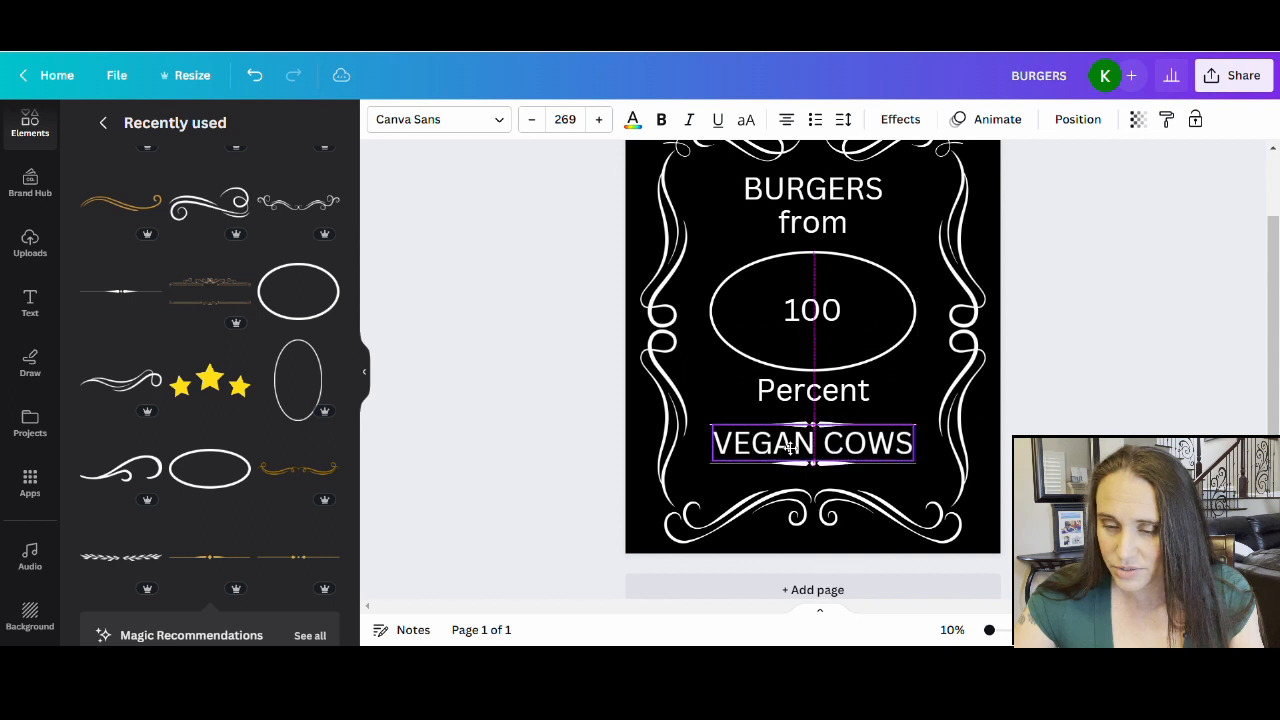
left_click(1077, 406)
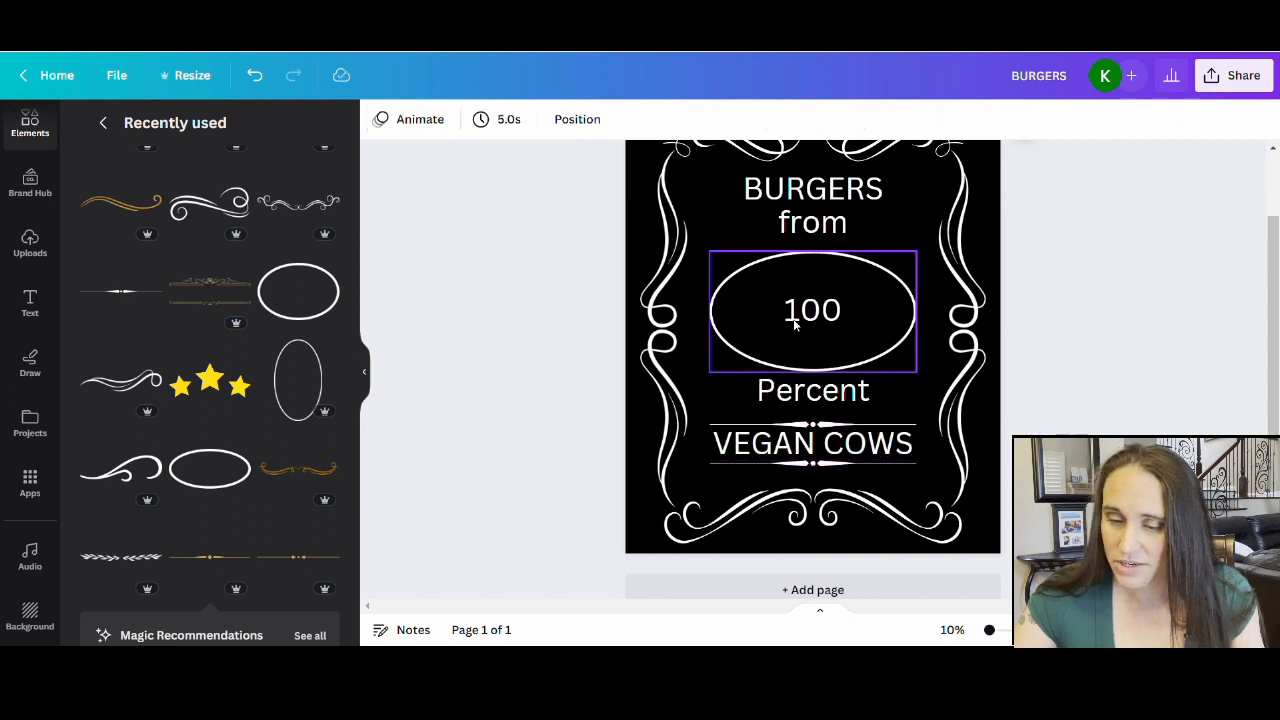
- Enlarge the "100" text and center it inside the oval
left_click(813, 322)
mouse_move(783, 327)
left_mouse_down()
mouse_move(750, 355)
mouse_move(810, 308)
mouse_move(790, 308)
left_mouse_up()
left_click(1083, 374)
left_click(1058, 360)
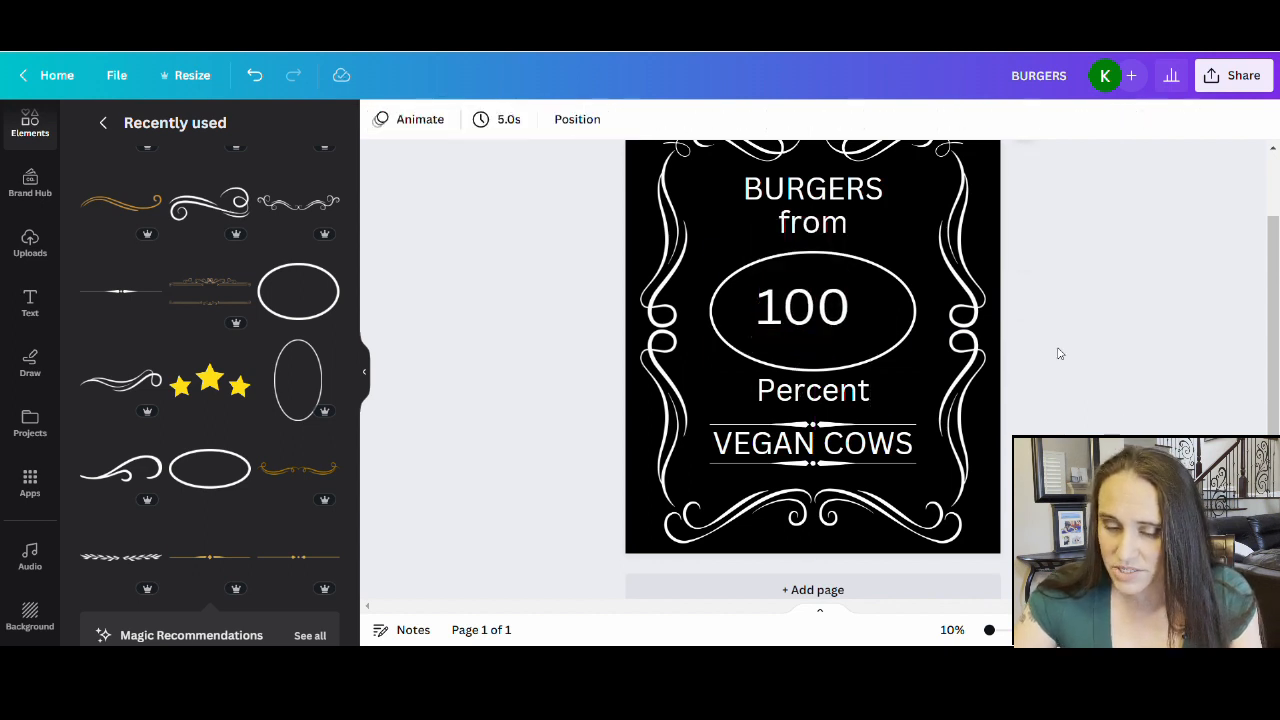
scroll(1130, 374, "up", 1)
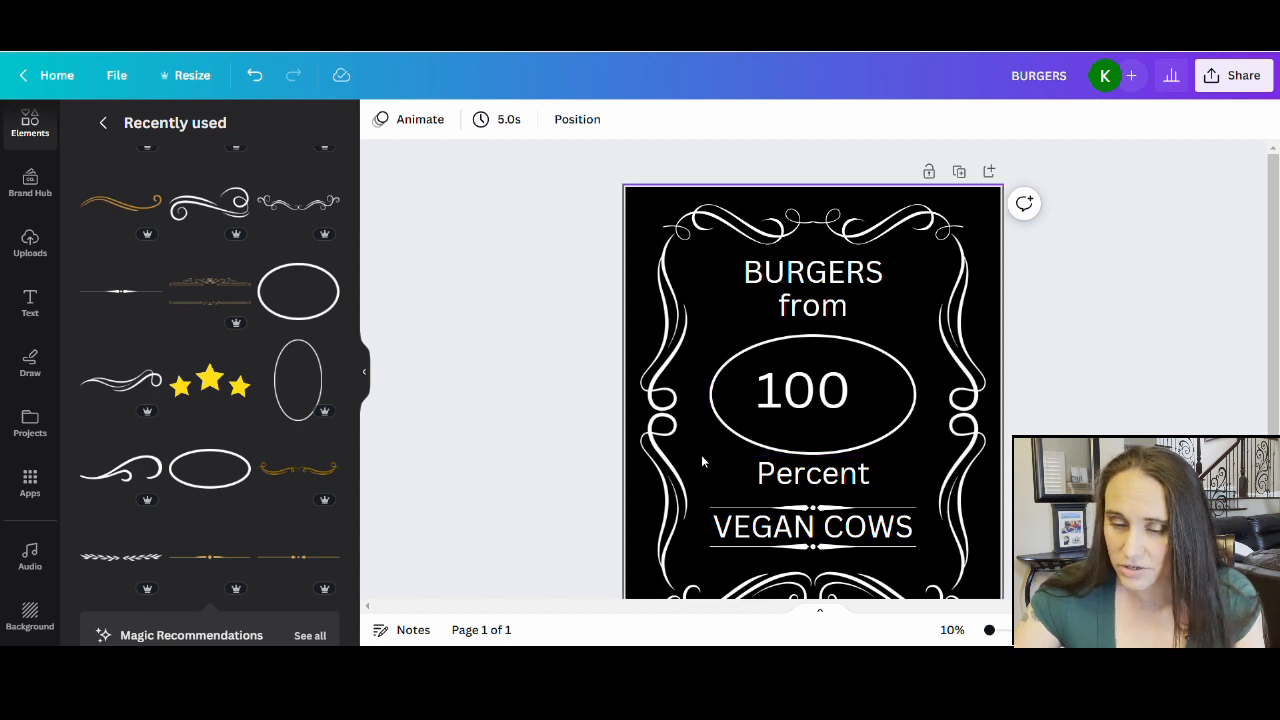
scroll(932, 461, "down", 2)
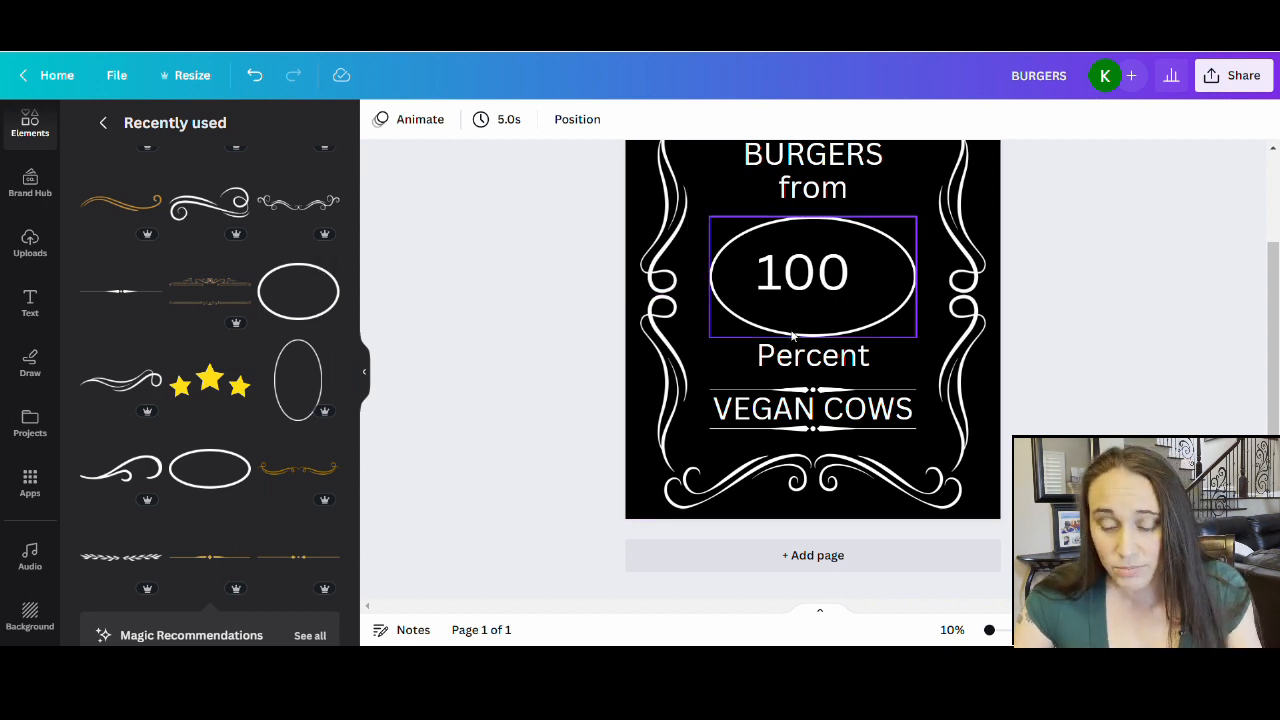
left_click_drag(837, 289, 847, 290)
left_click(1090, 343)
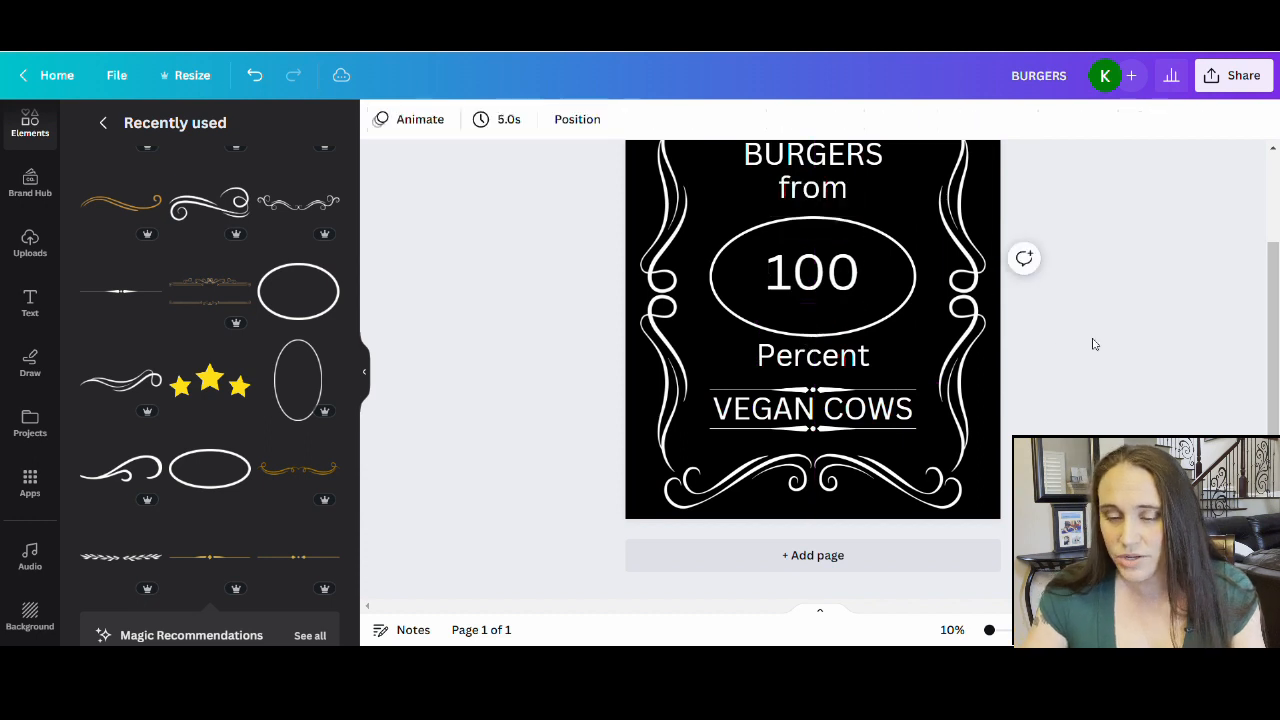
- Add the two-line text "GRASS FED", reduce it to size 212 and place it at the label's lower-left corner
key("t")
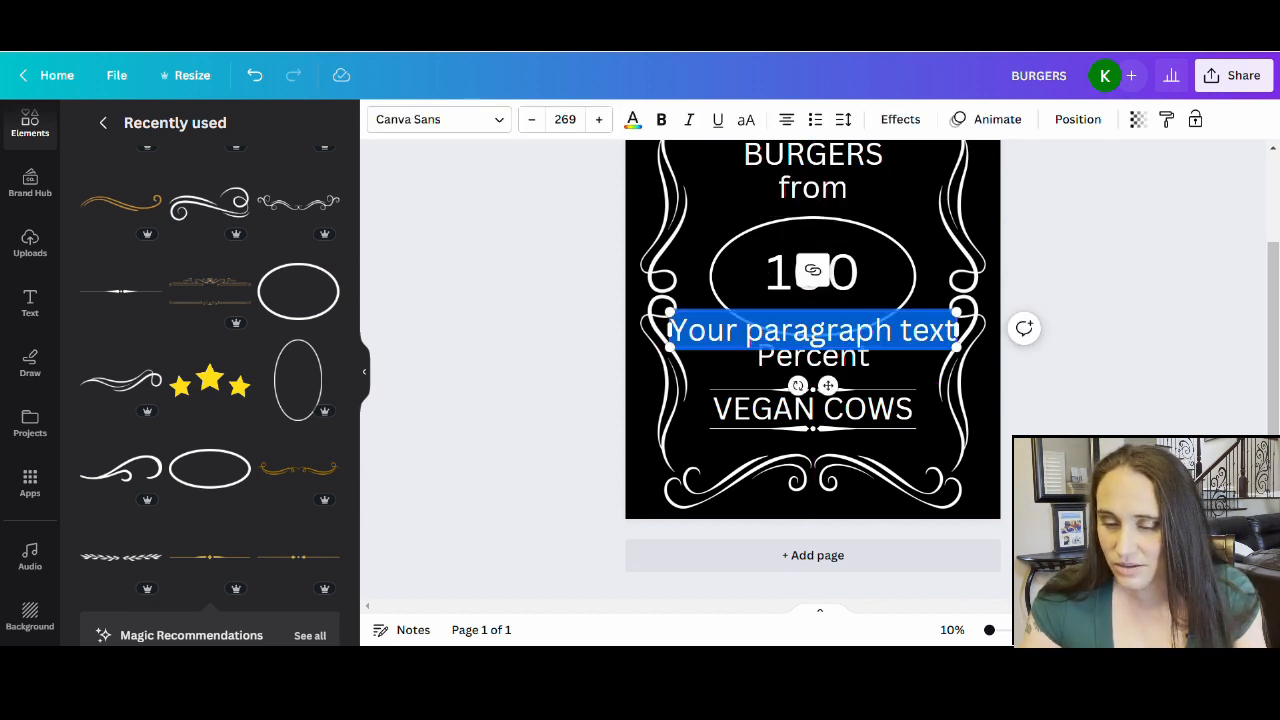
type("GRAS")
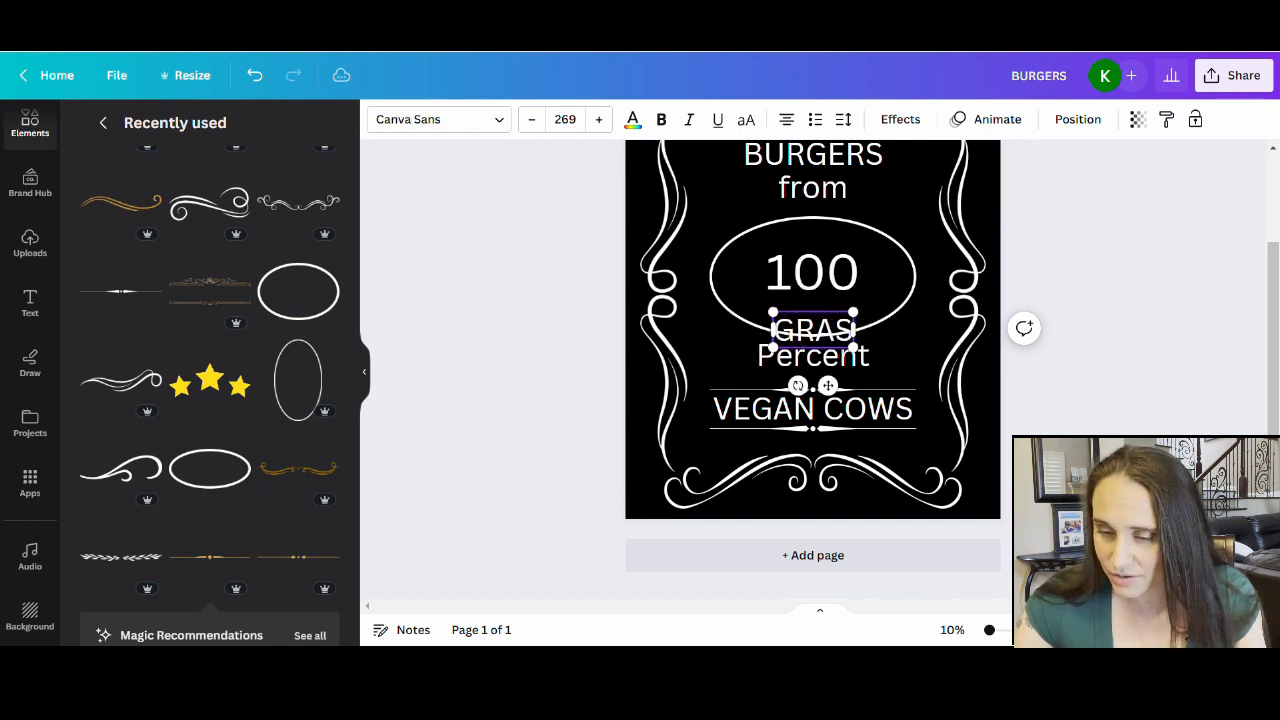
type("S FED")
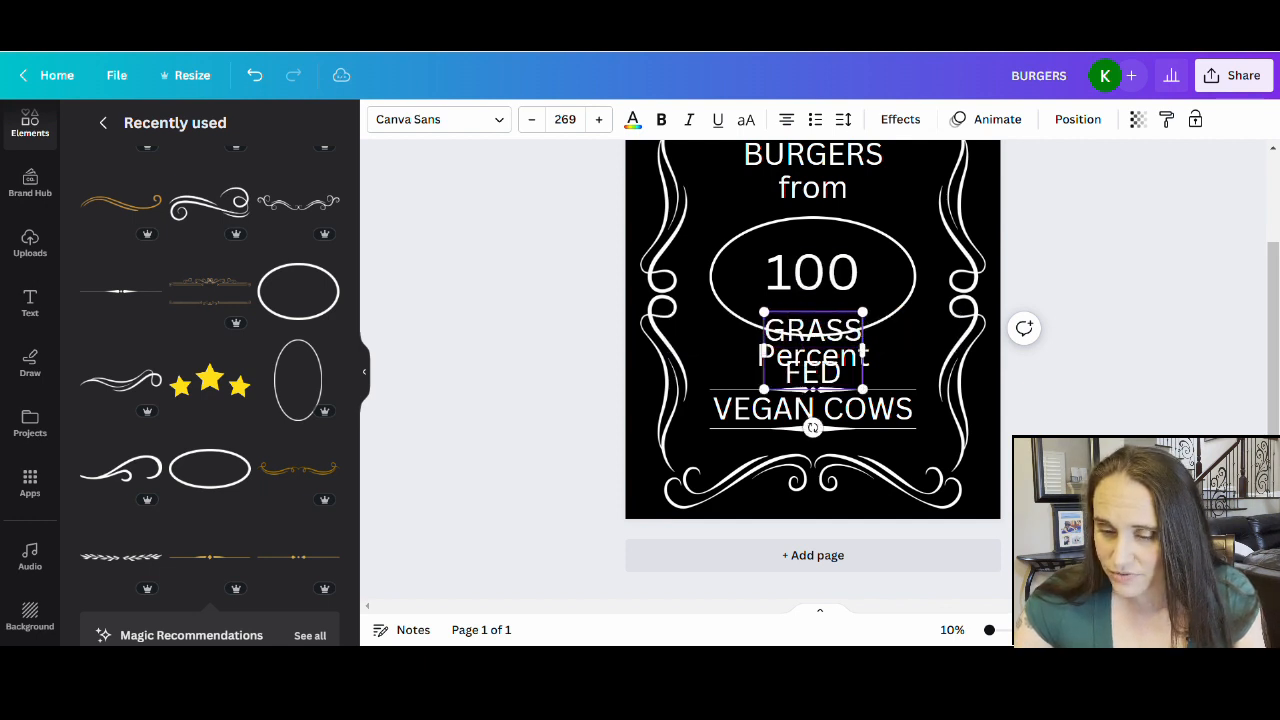
left_click_drag(863, 313, 727, 451)
left_click(916, 385)
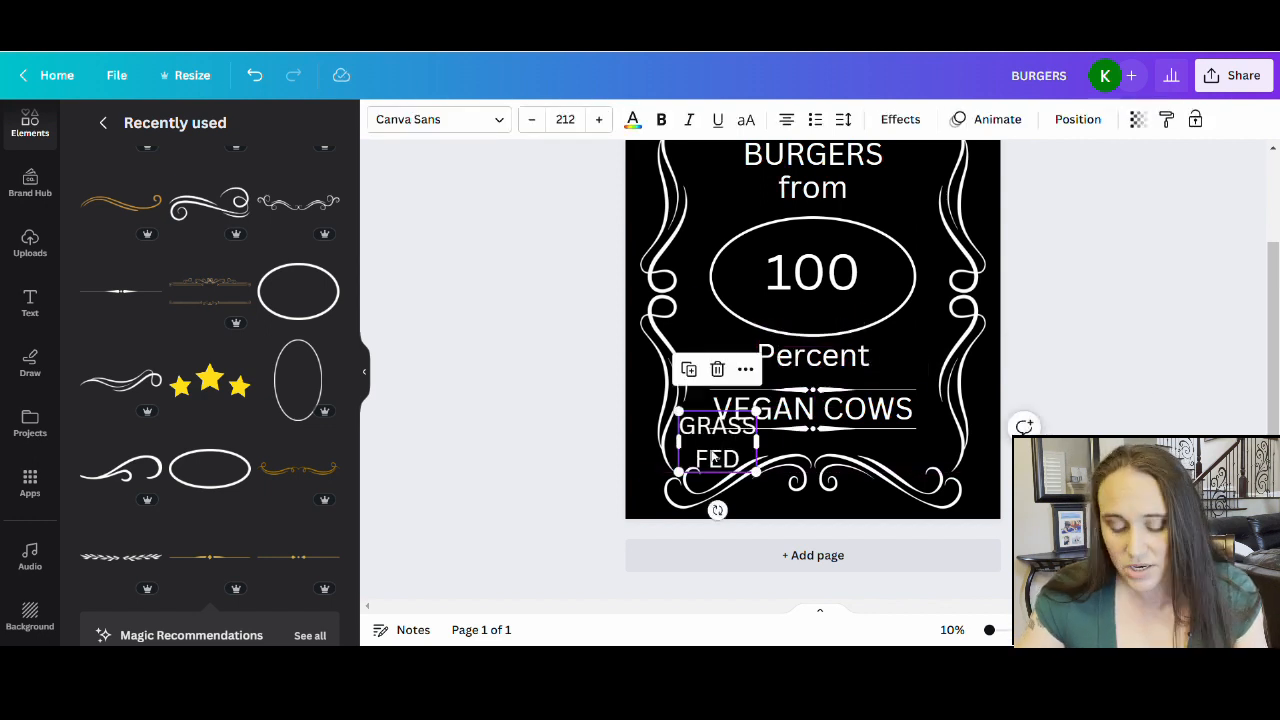
- Add the two-line text "QUALITY PARTS", reduce it to size 134 and place it at the label's lower-right corner
key("t")
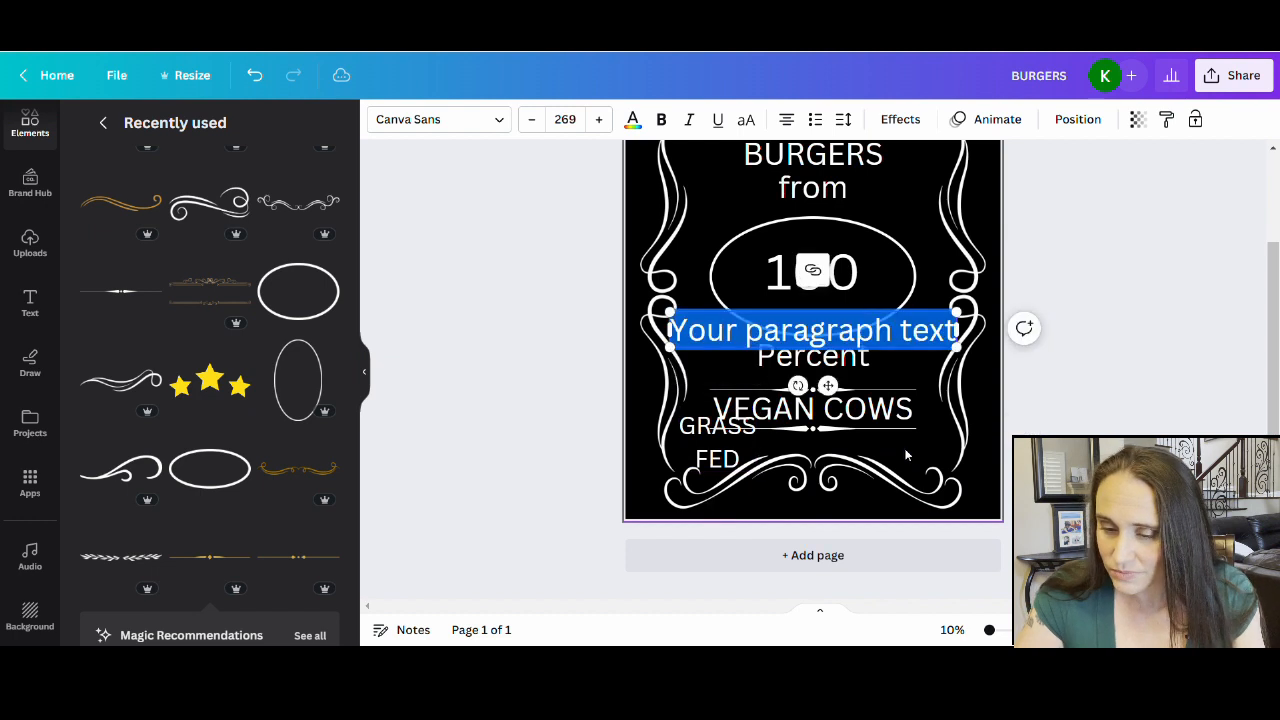
type("QU")
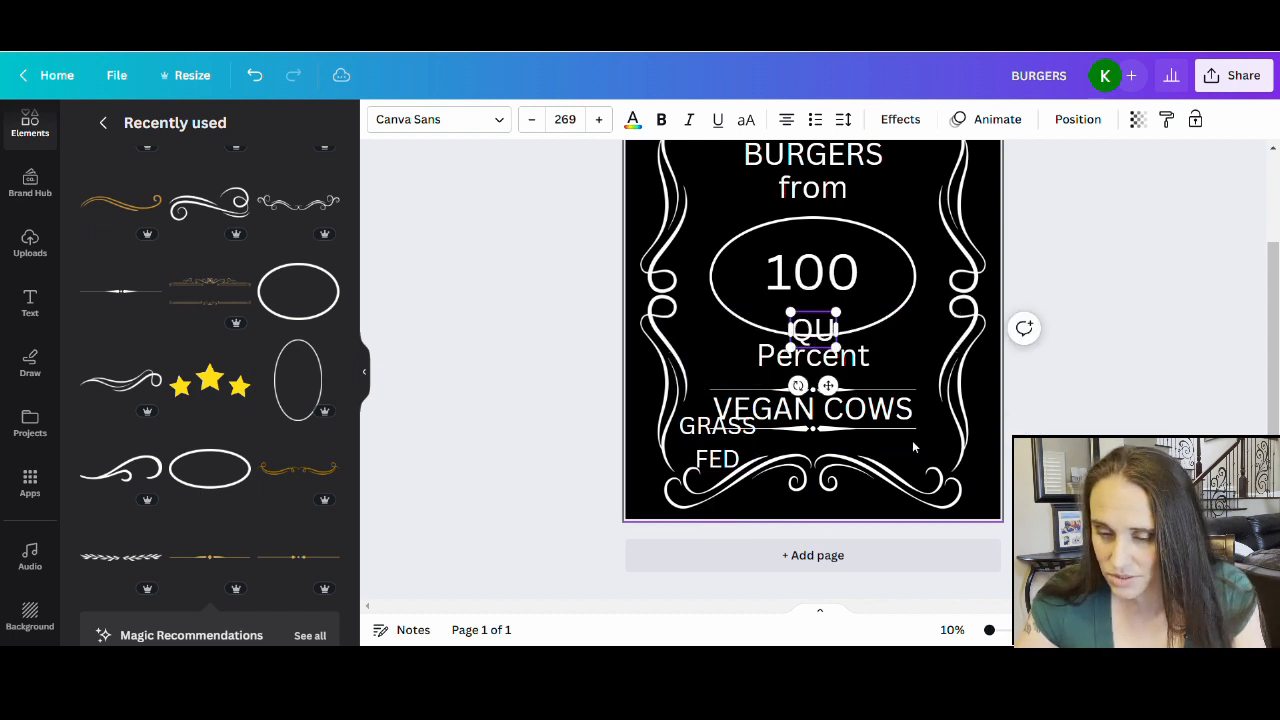
type("ALITY")
key("Return")
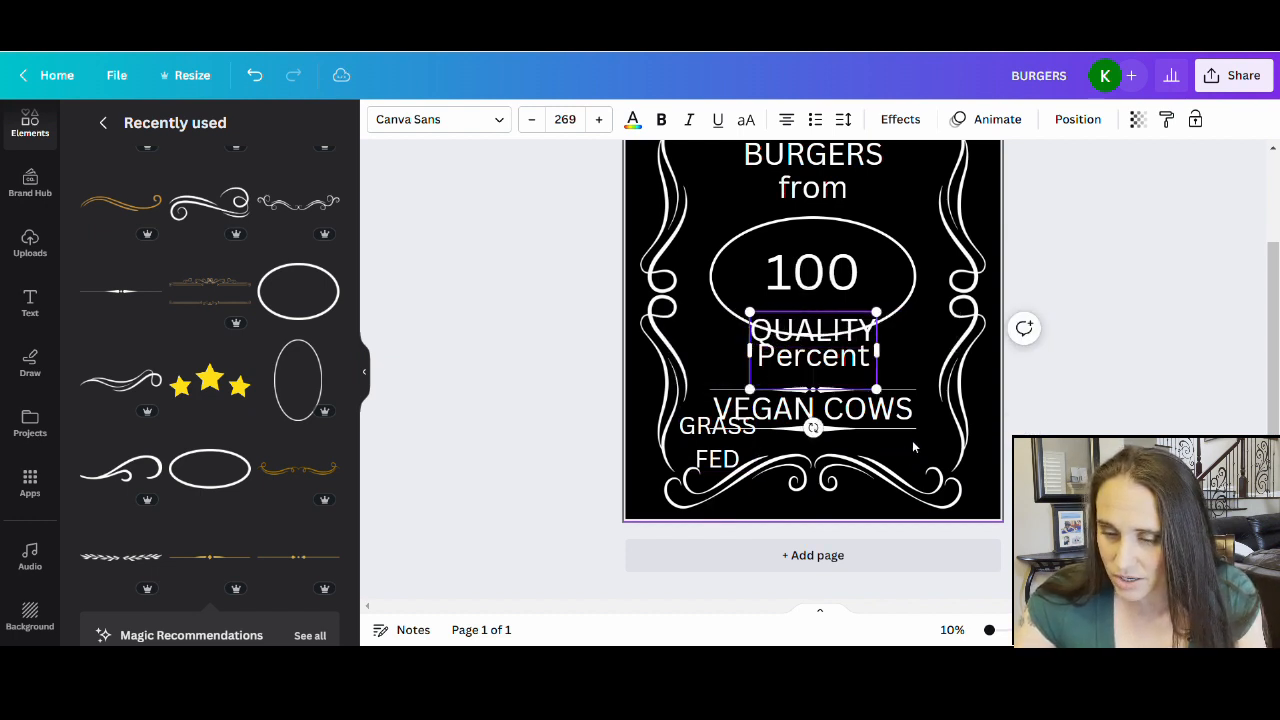
type("PARTS")
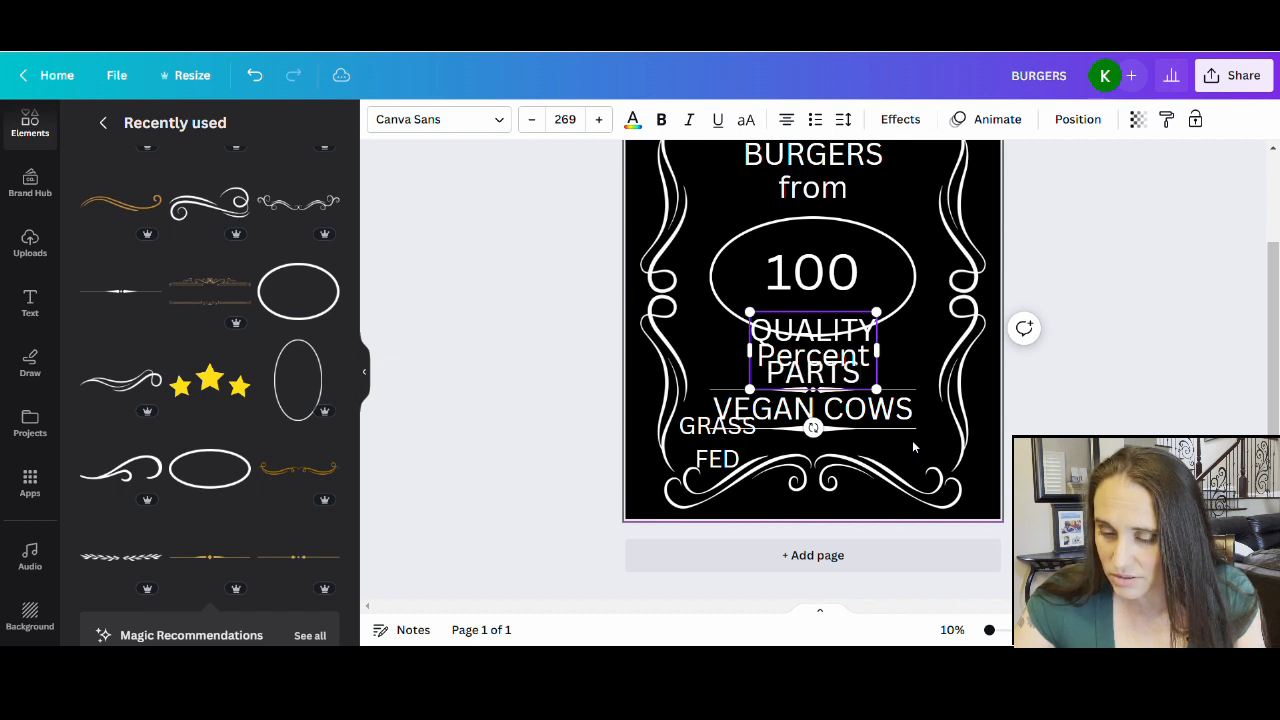
left_click(1072, 432)
left_click_drag(815, 360, 925, 450)
mouse_move(937, 432)
left_mouse_down()
mouse_move(909, 450)
mouse_move(922, 448)
mouse_move(930, 368)
mouse_move(928, 206)
mouse_move(905, 409)
mouse_move(922, 443)
left_mouse_up()
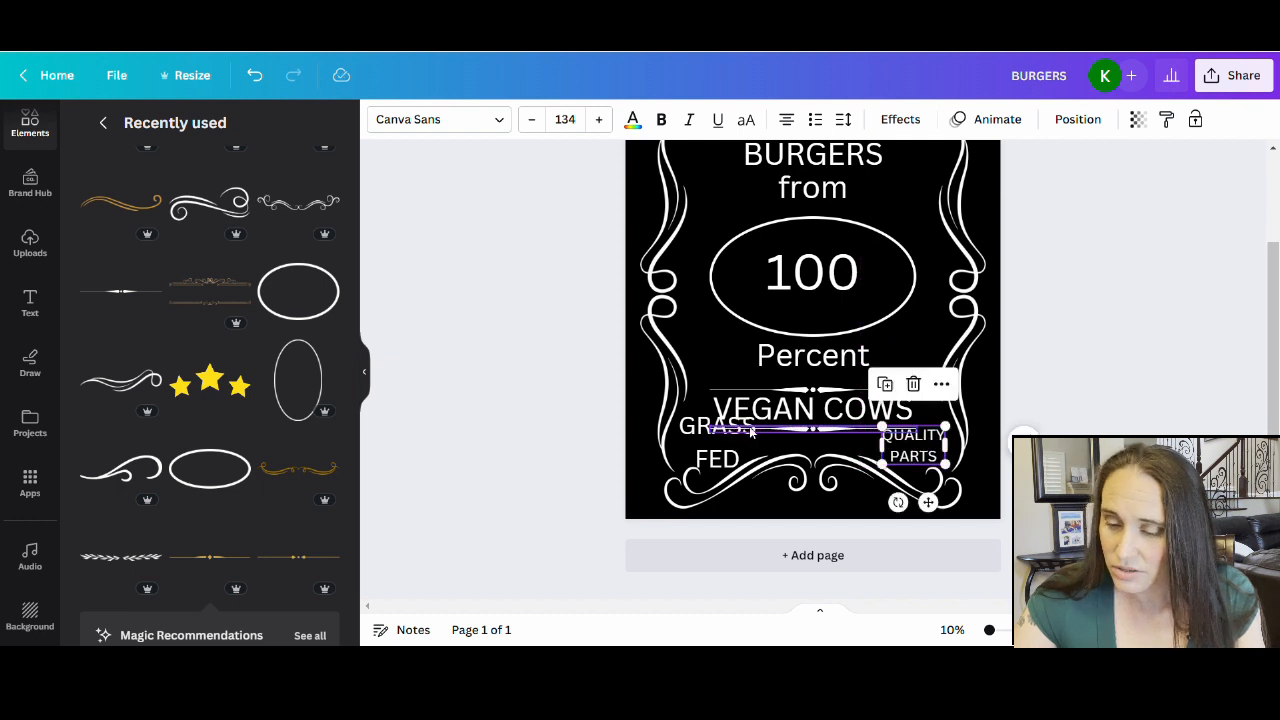
- Shrink "GRASS FED" to fit below the lower divider and move "QUALITY PARTS" slightly down to line up with it
left_click(744, 438)
left_click_drag(757, 411, 727, 436)
left_click(1060, 480)
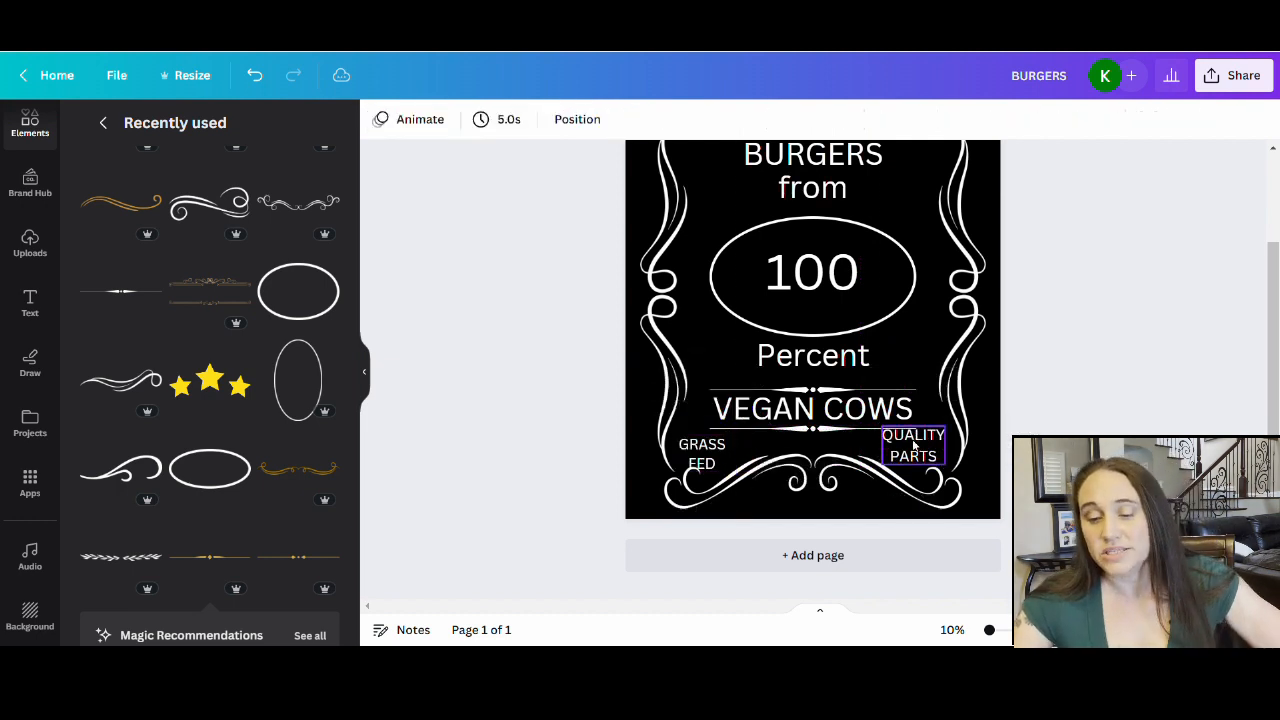
left_click_drag(914, 449, 916, 456)
left_click(1047, 412)
scroll(1063, 398, "up", 2)
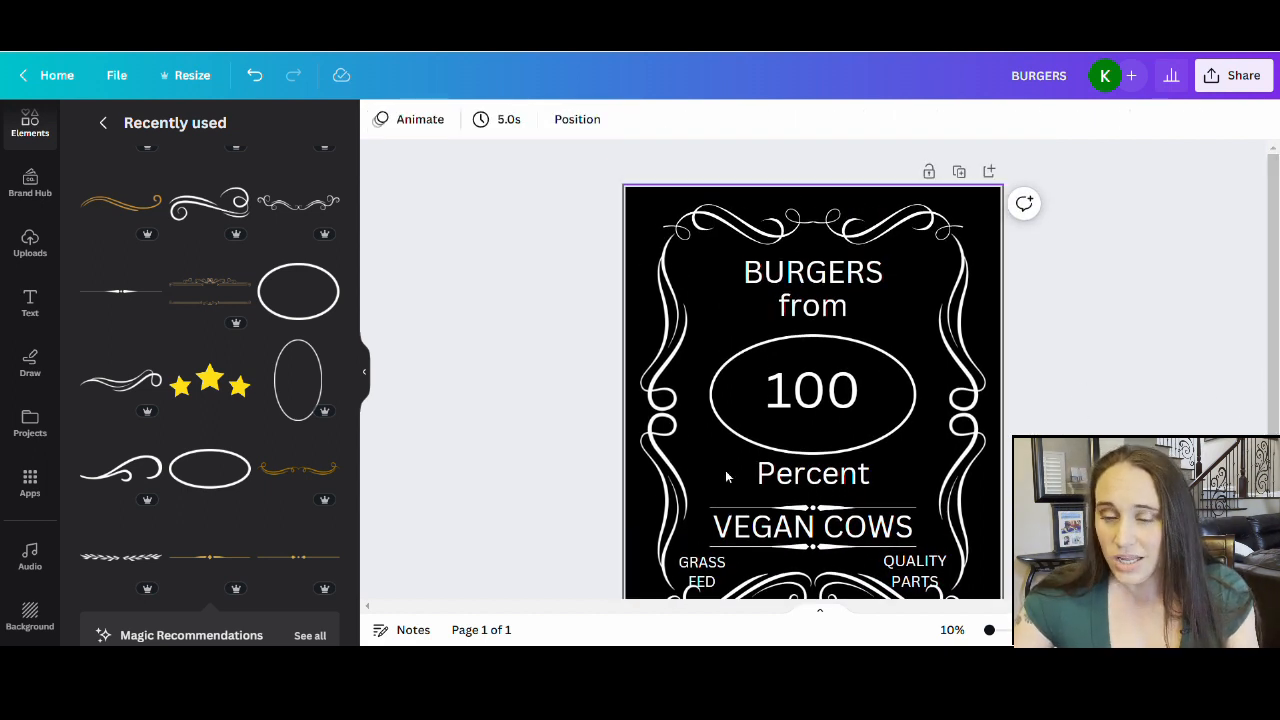
- Search the fonts for "VINTAGE" for the "BURGERS" text and look through the styles offered
left_click(783, 276)
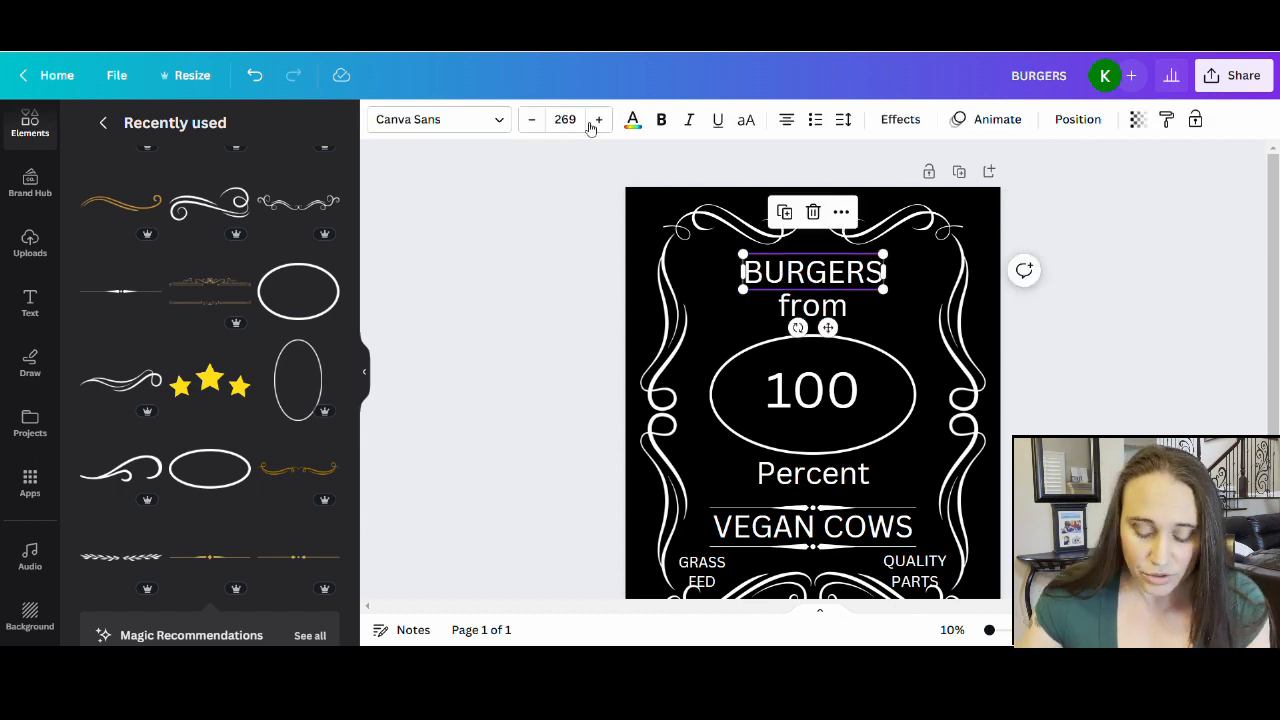
left_click(443, 119)
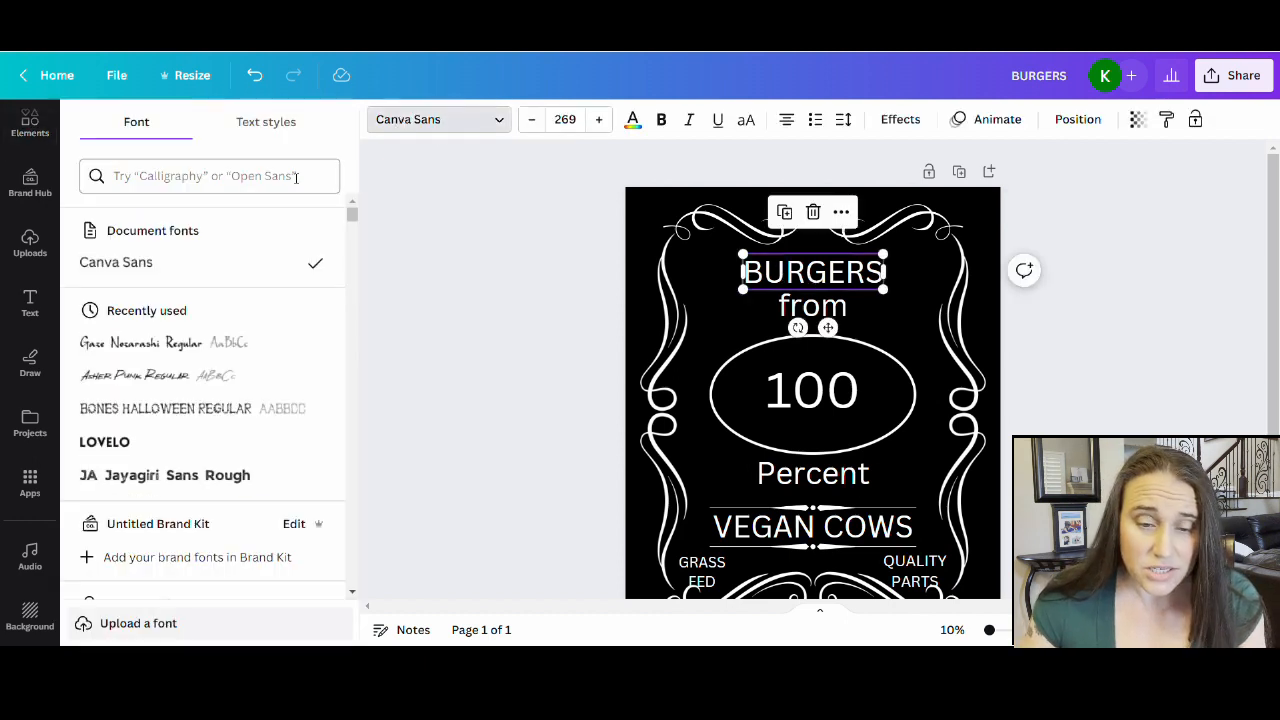
left_click(278, 177)
type("VINGE")
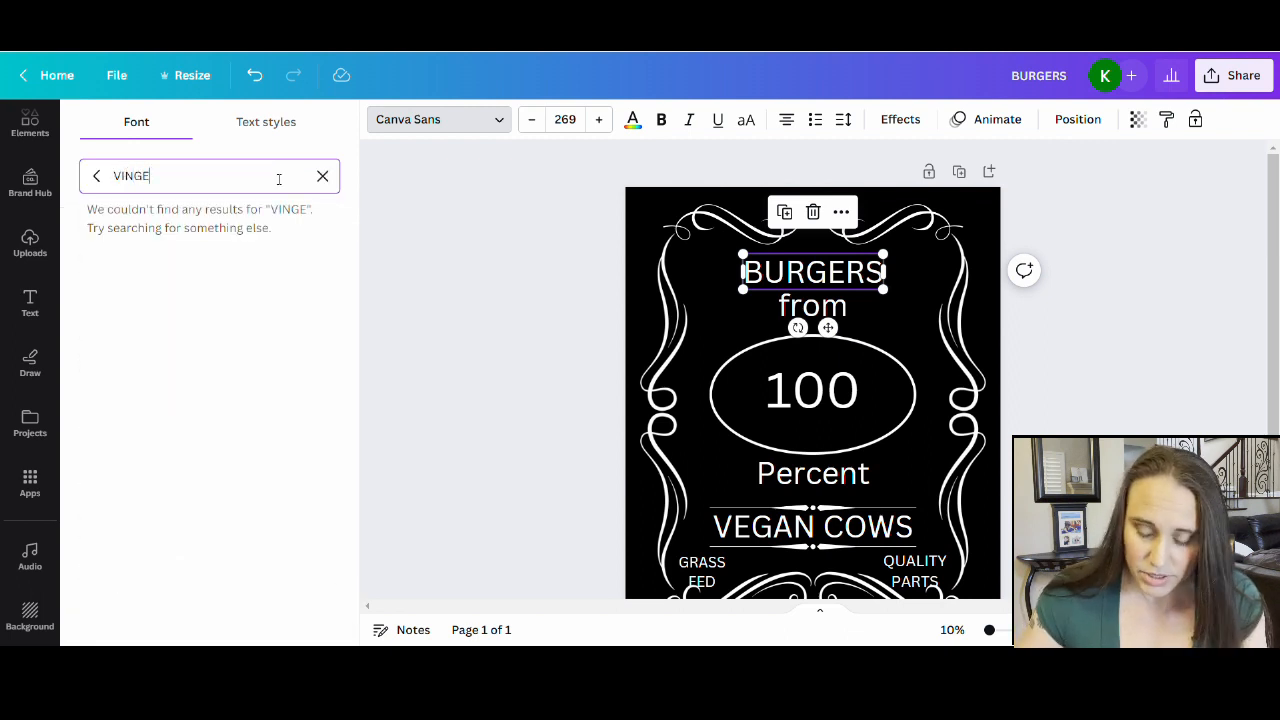
key("BackSpace")
key("BackSpace")
key("BackSpace")
type("T")
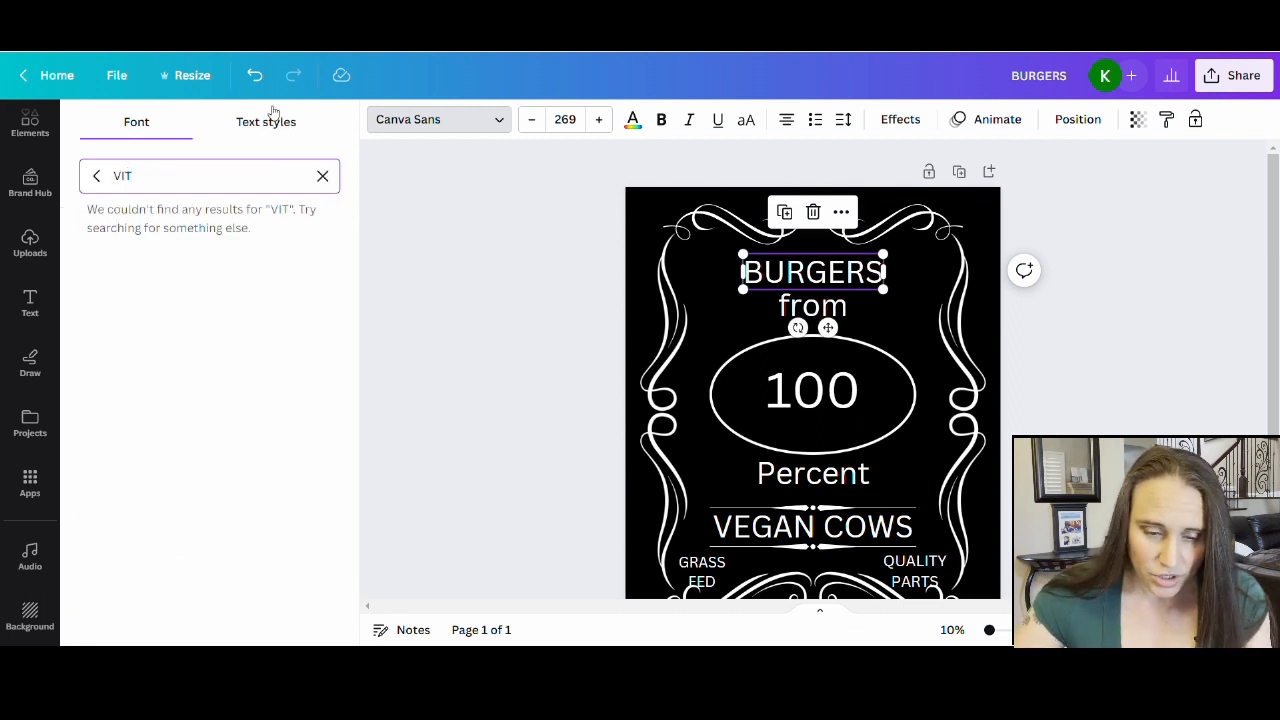
key("BackSpace")
type("NTAGE")
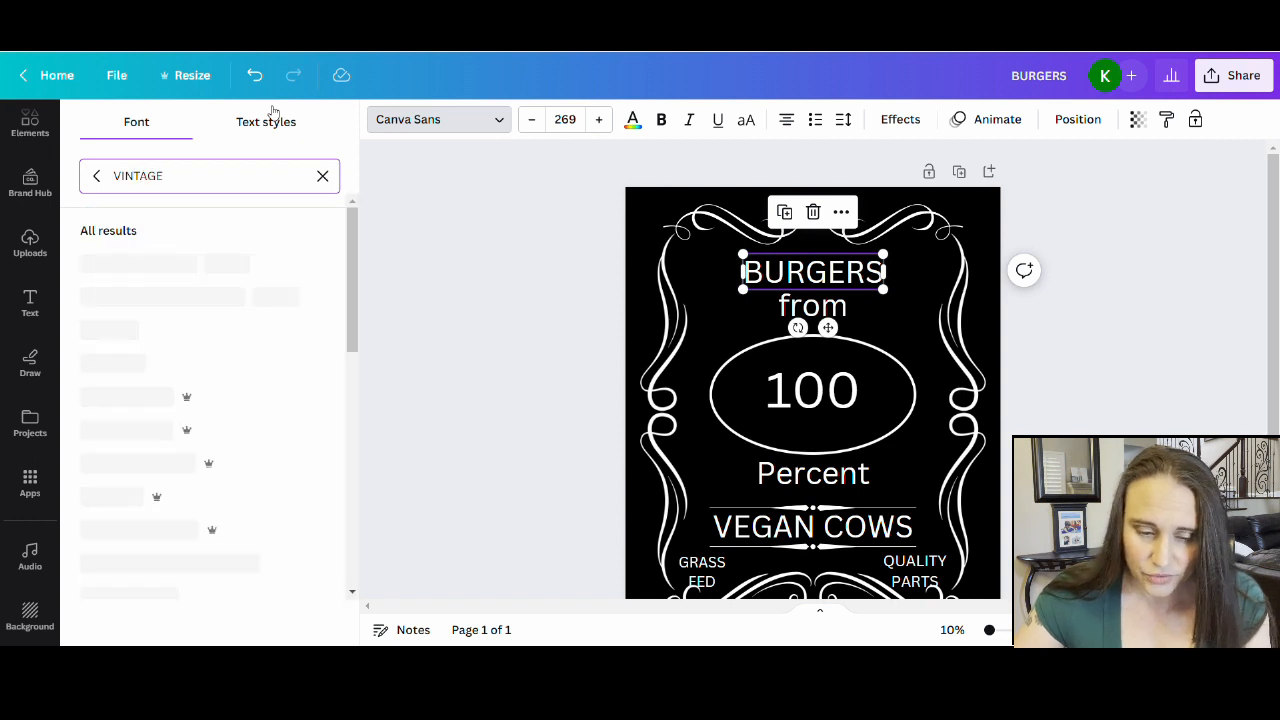
scroll(180, 314, "down", 5)
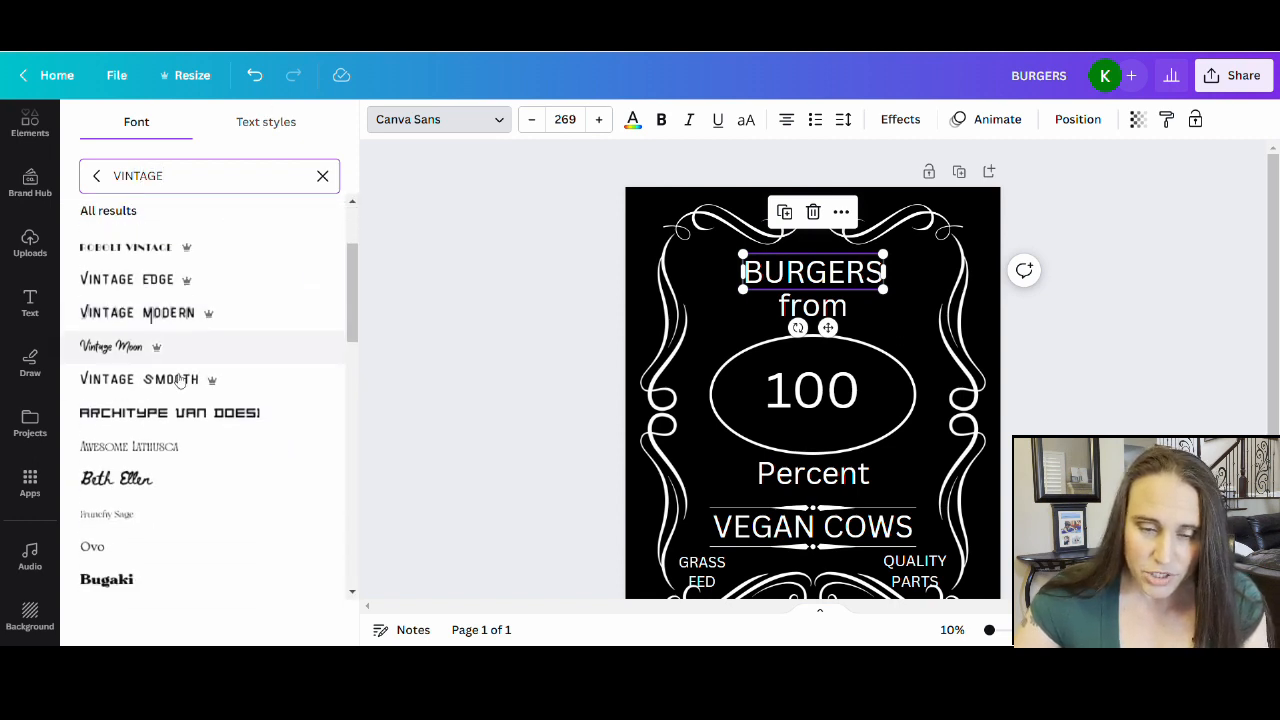
scroll(197, 510, "down", 4)
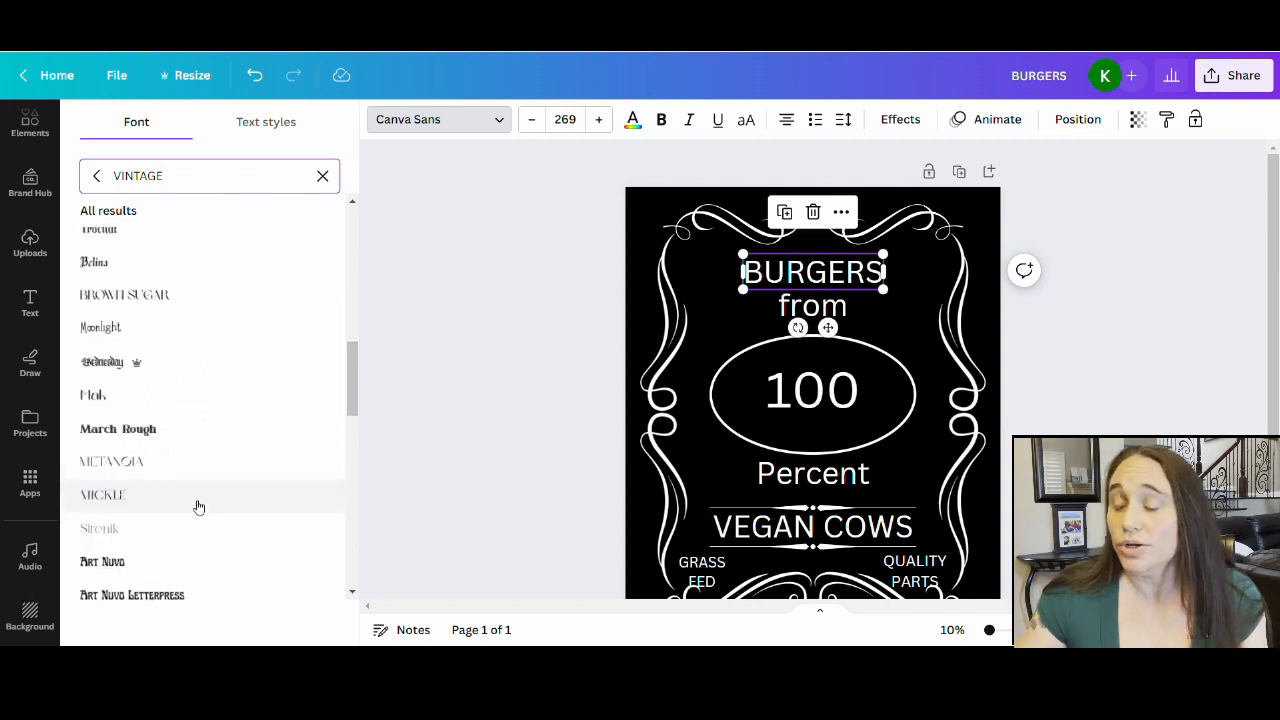
scroll(205, 440, "up", 4)
scroll(197, 300, "up", 4)
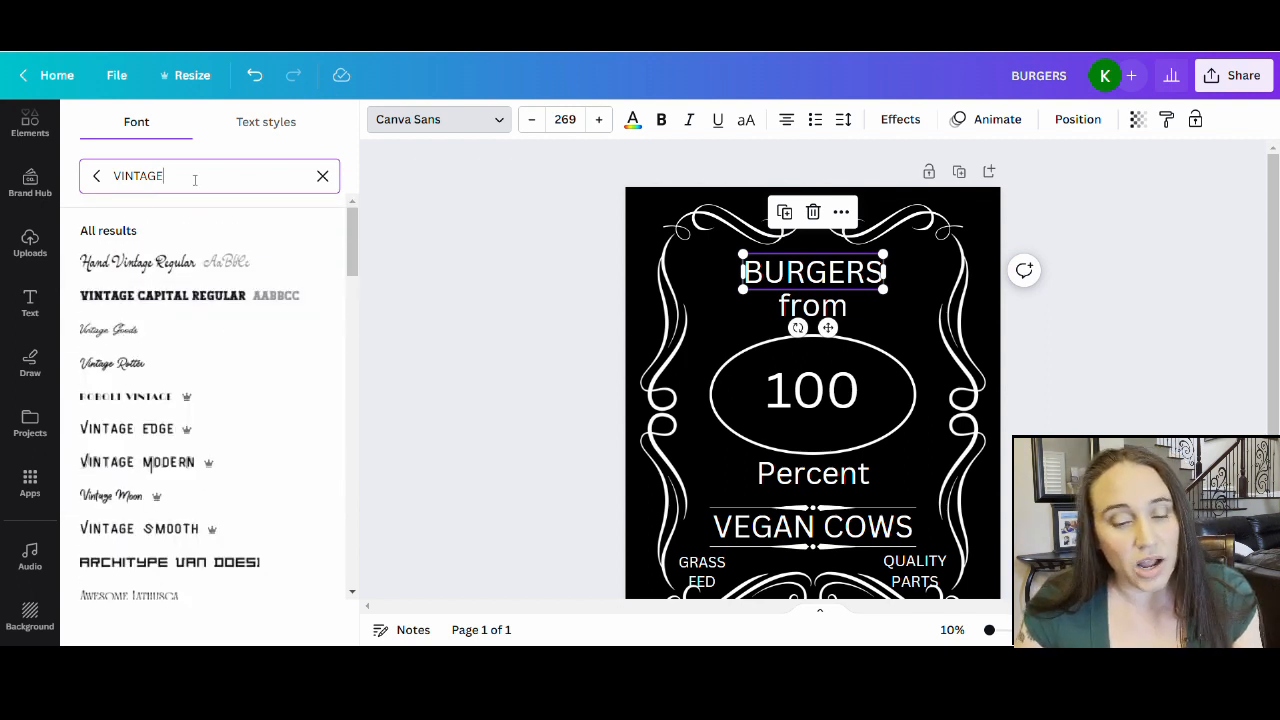
- Find the Rye font and apply it to the "BURGERS" text
left_click_drag(195, 180, 8, 145)
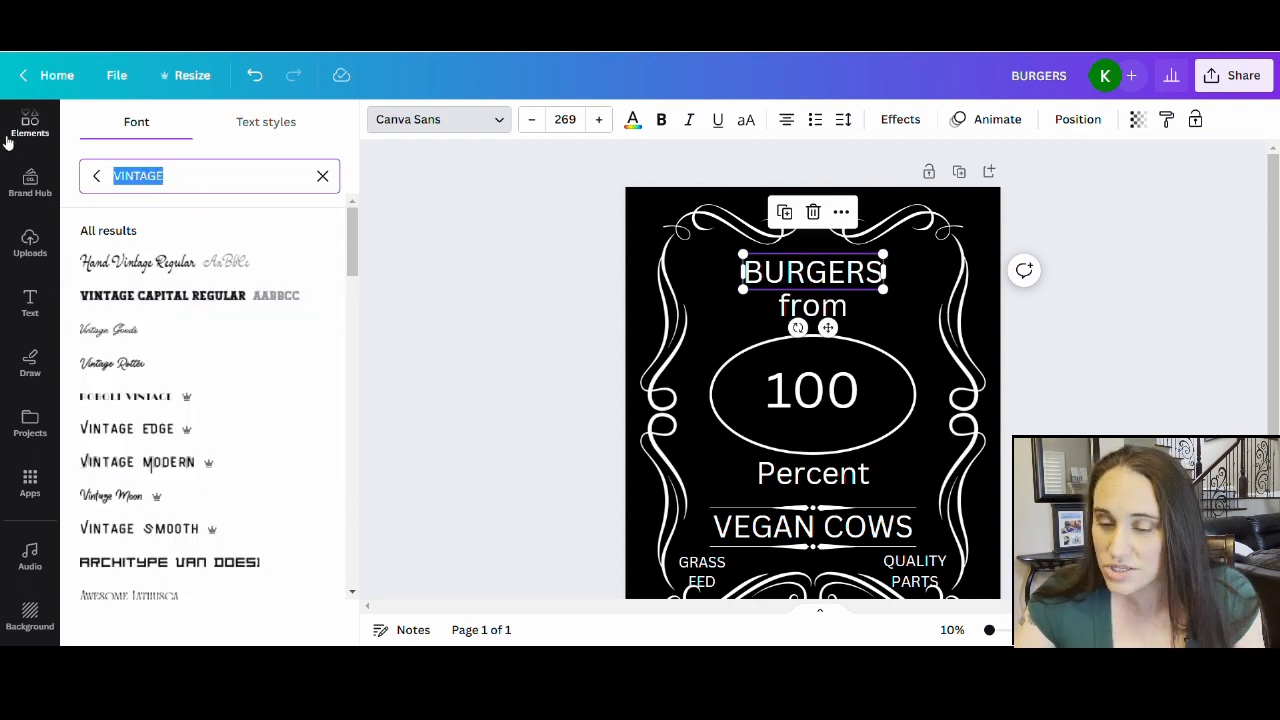
type("RYE")
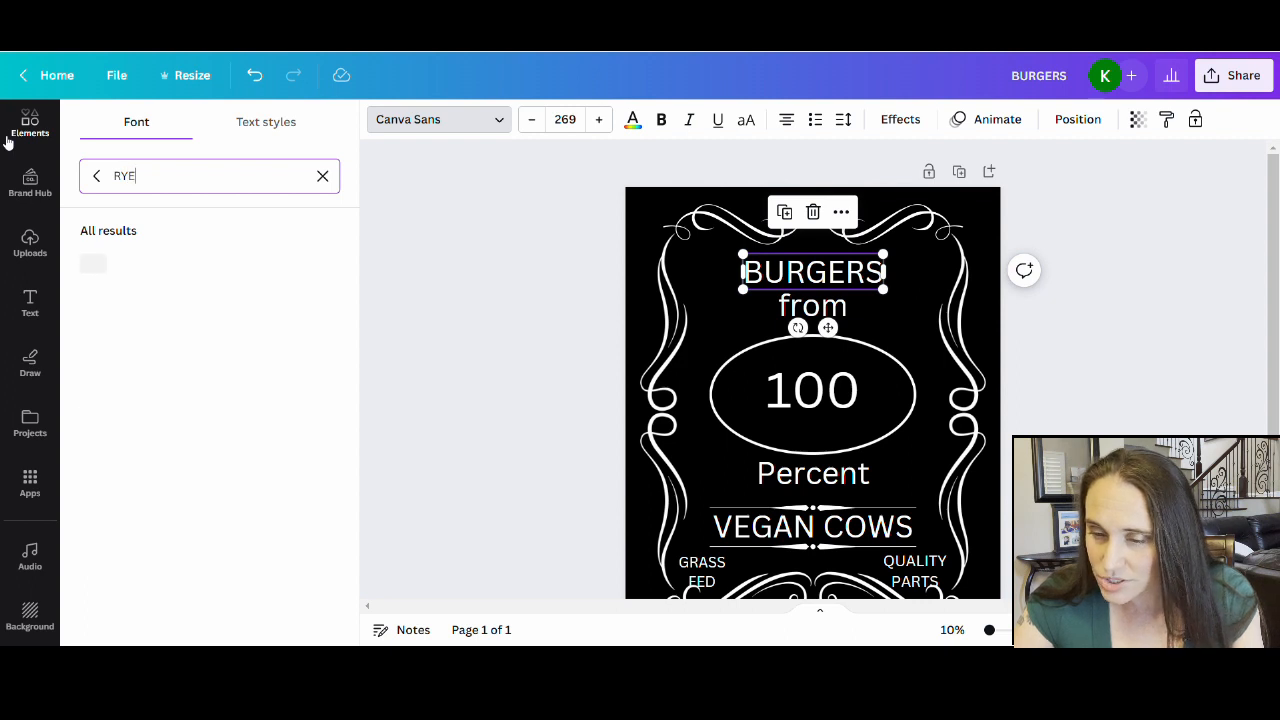
left_click(90, 264)
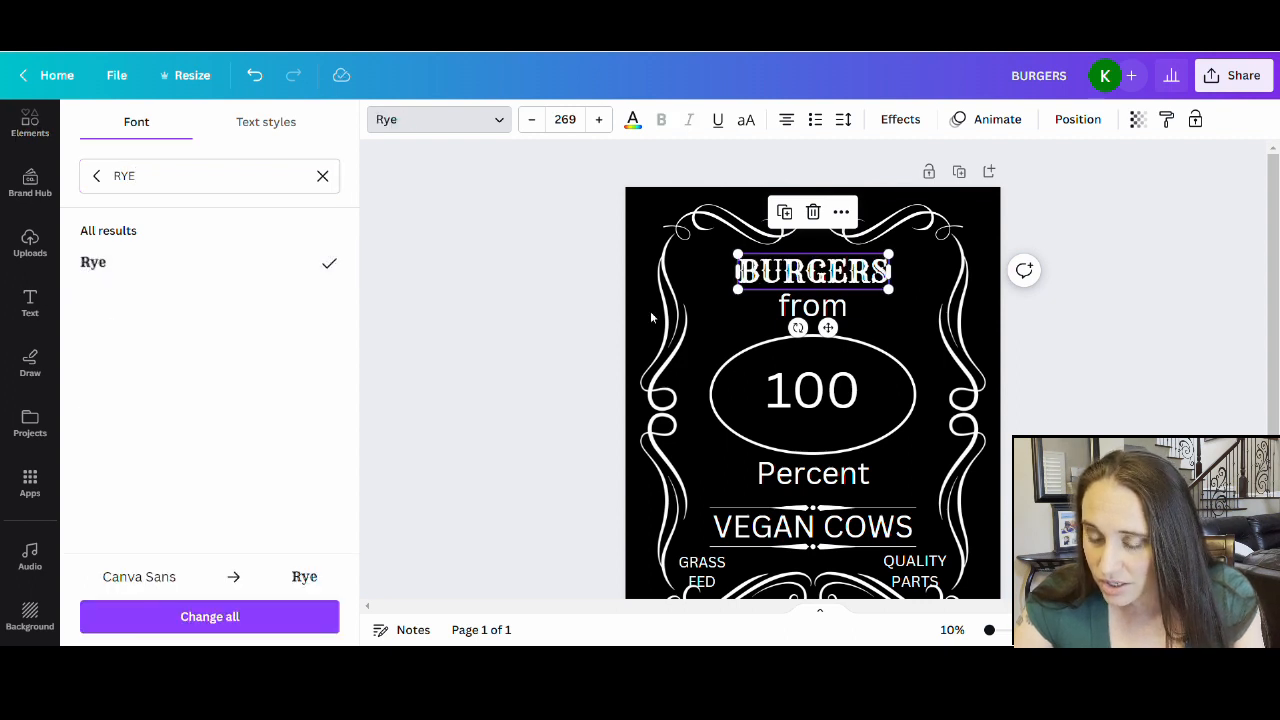
left_click(561, 331)
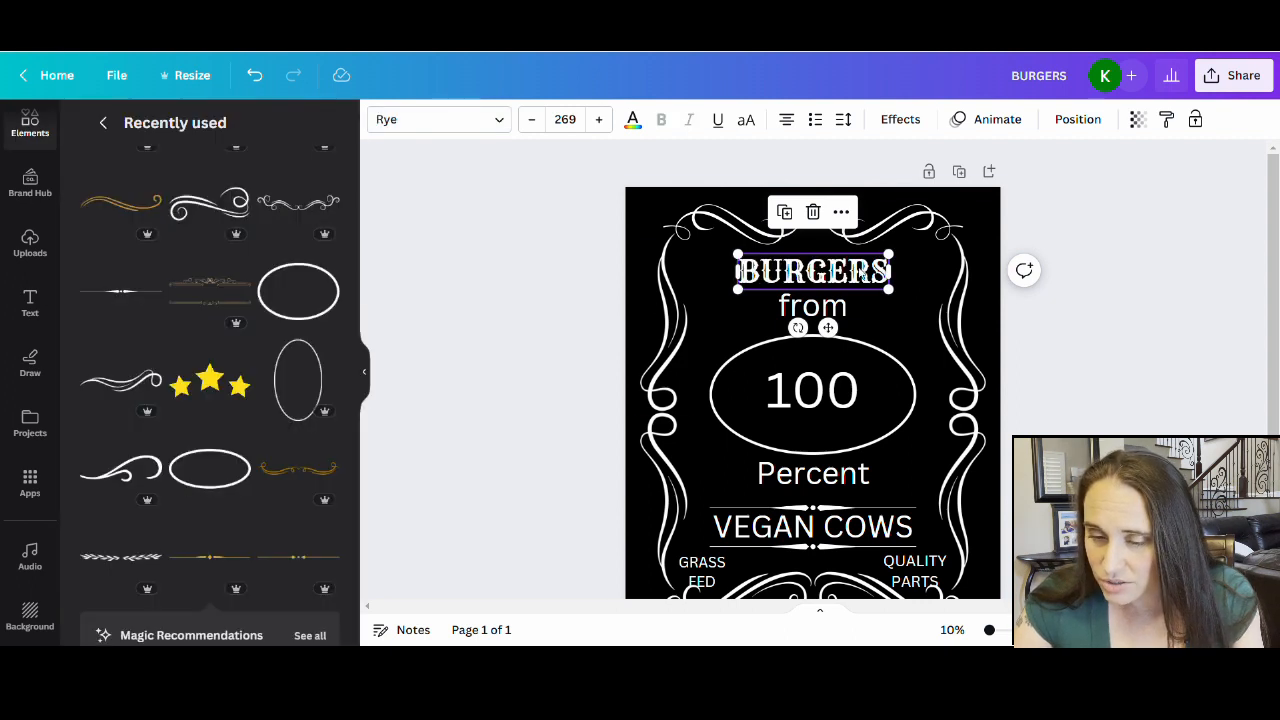
- Enlarge "BURGERS" to size 425 and center it beneath the top flourishes
left_click_drag(890, 290, 985, 338)
left_click(1117, 331)
left_click_drag(911, 292, 863, 284)
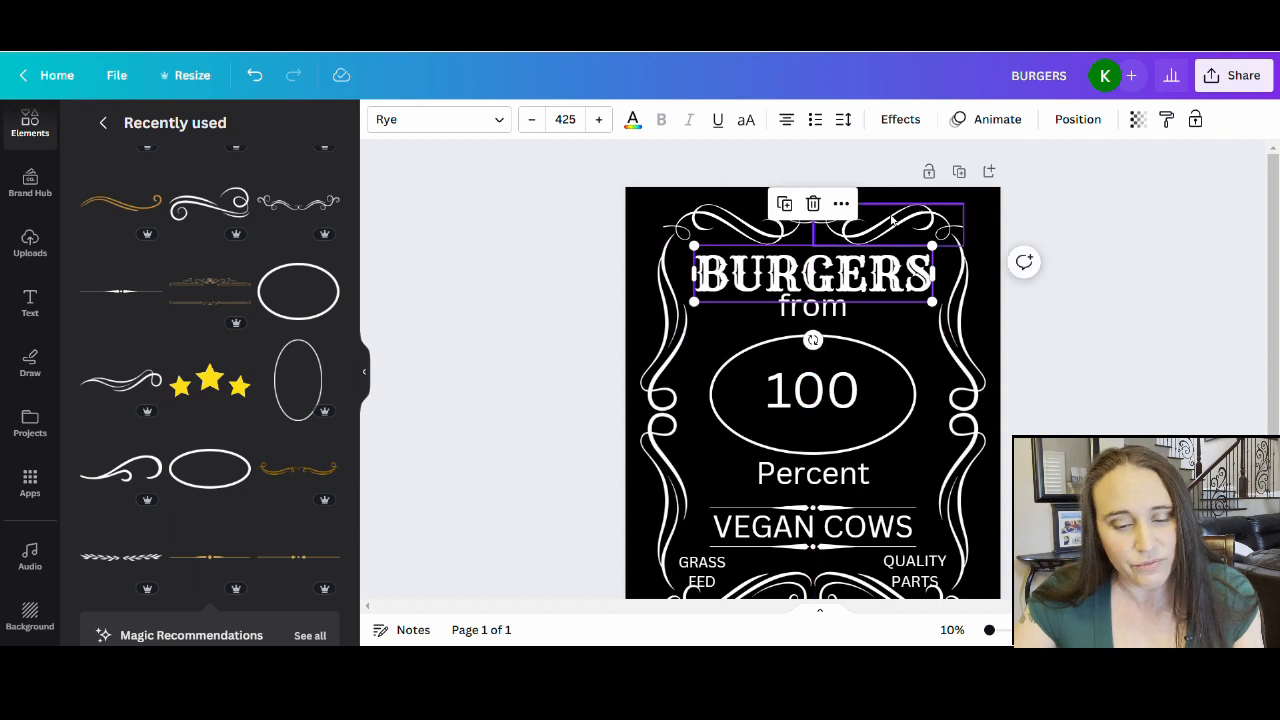
- Apply the Curve shape to the "BURGERS" text and set the curve to 44
left_click(900, 119)
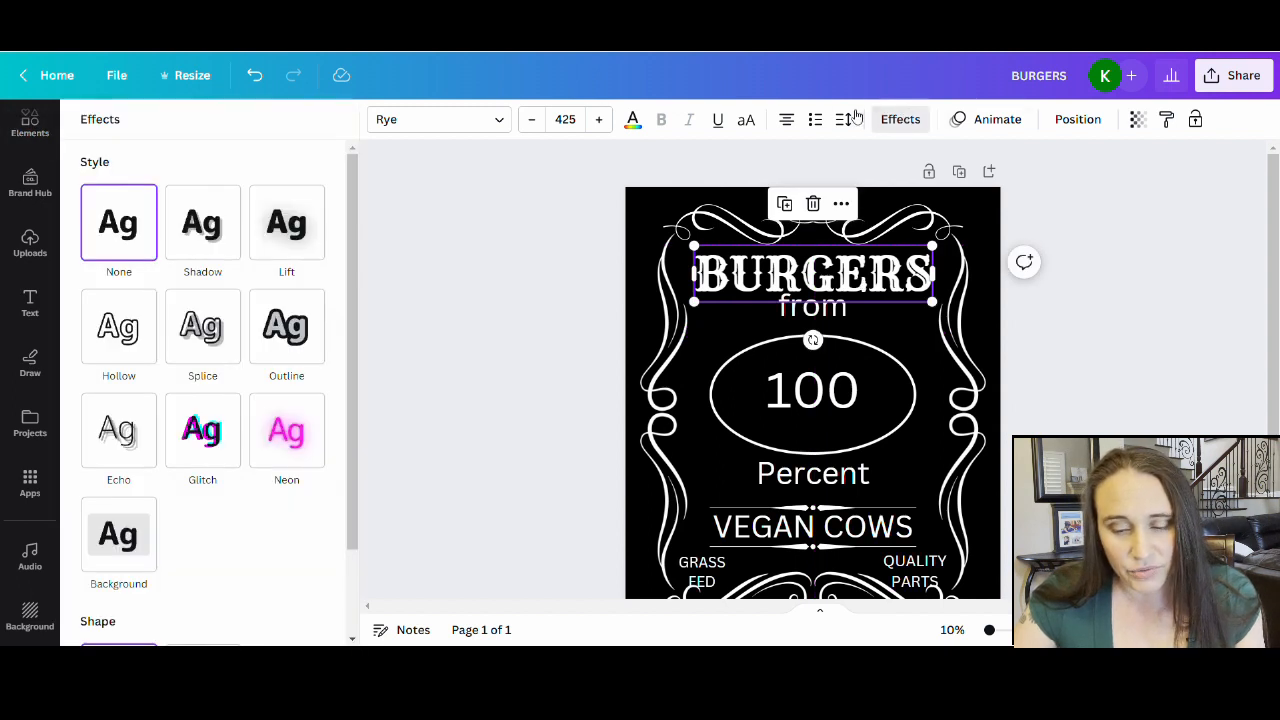
scroll(178, 560, "down", 1)
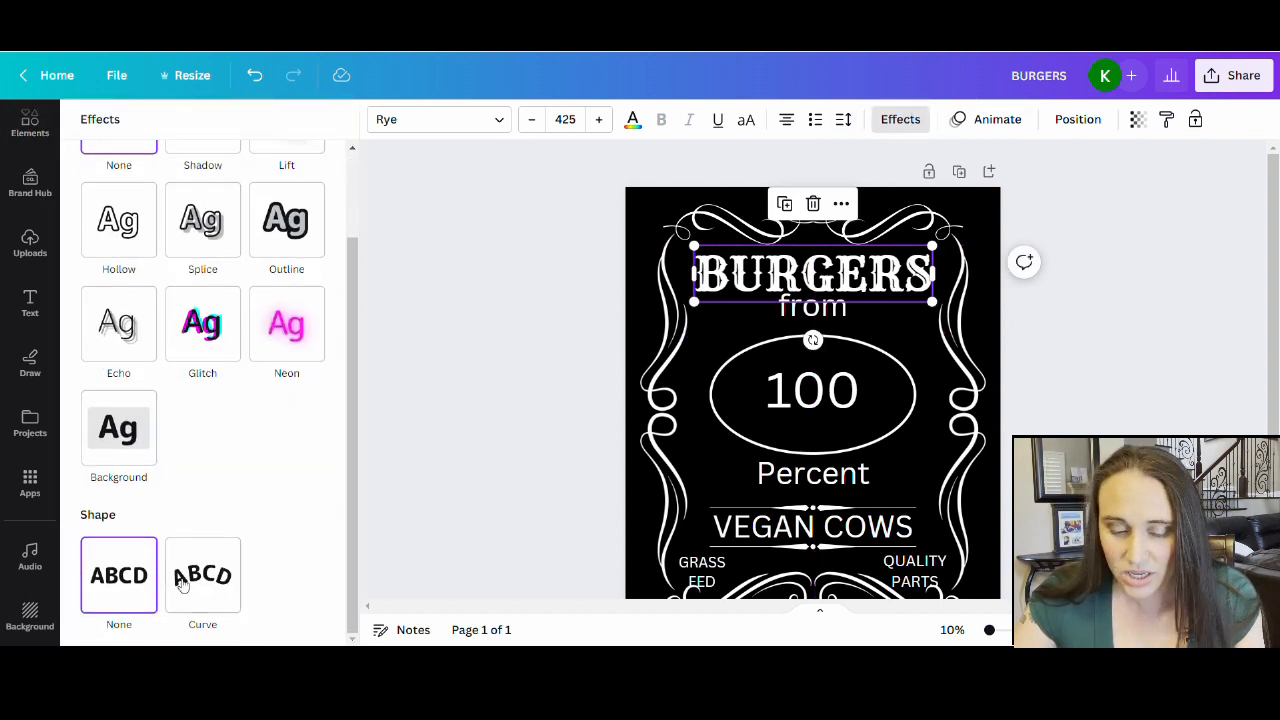
left_click(202, 575)
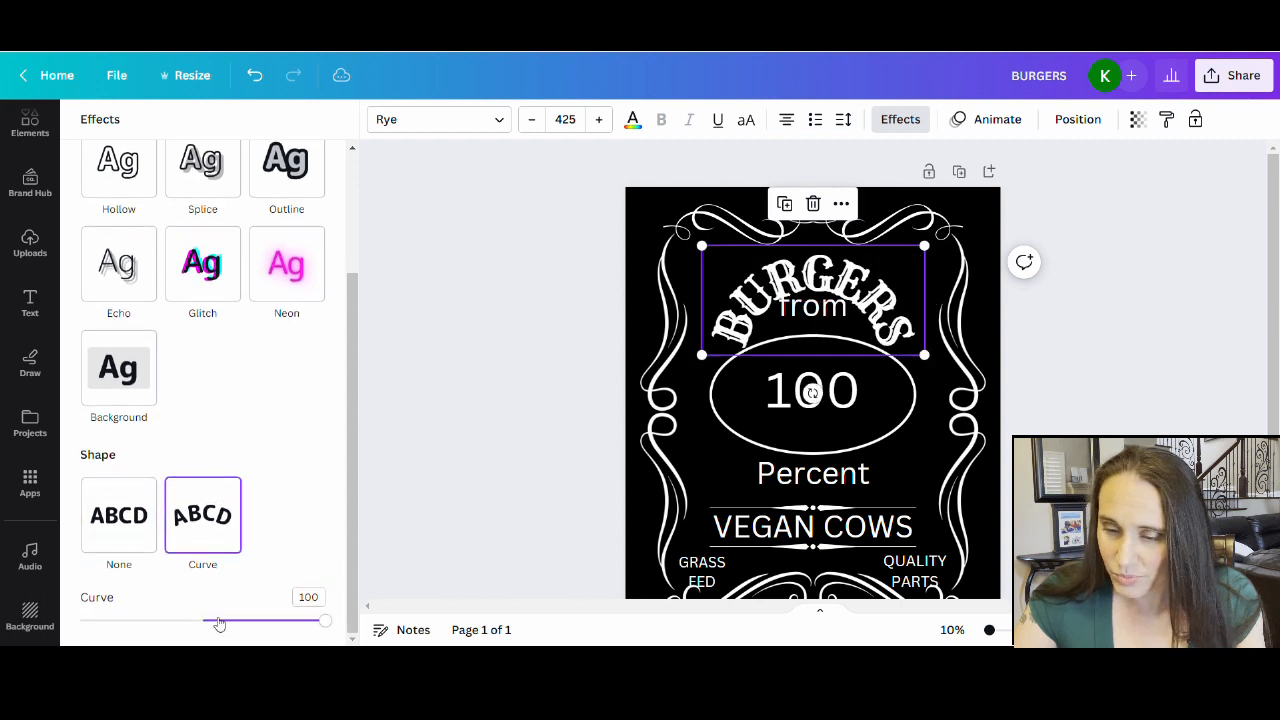
left_click(242, 623)
left_click(256, 622)
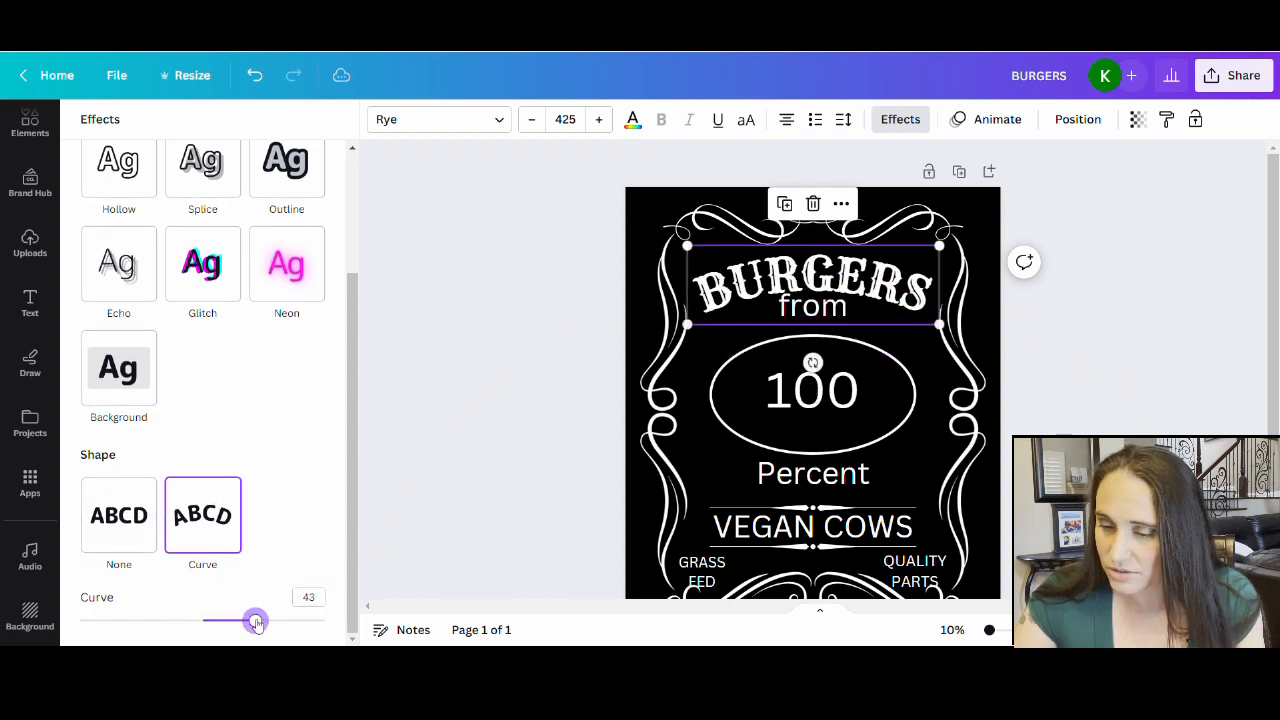
left_click_drag(256, 622, 257, 621)
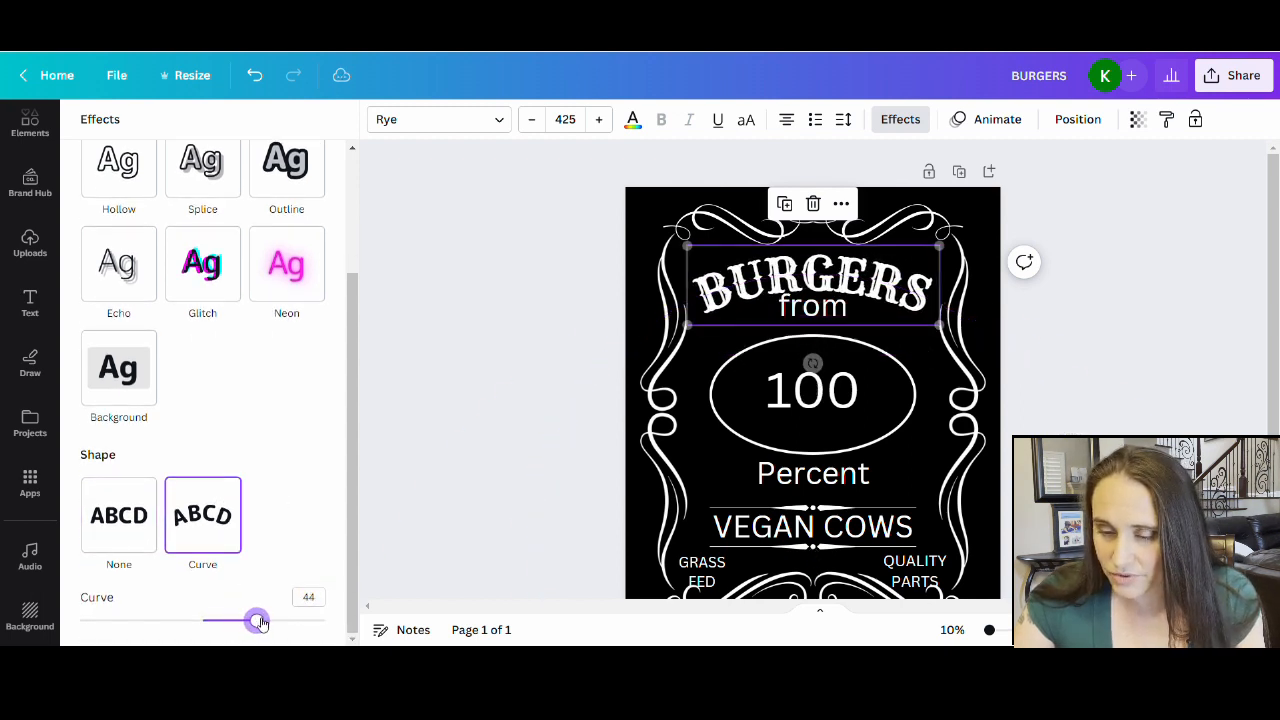
left_click(1120, 379)
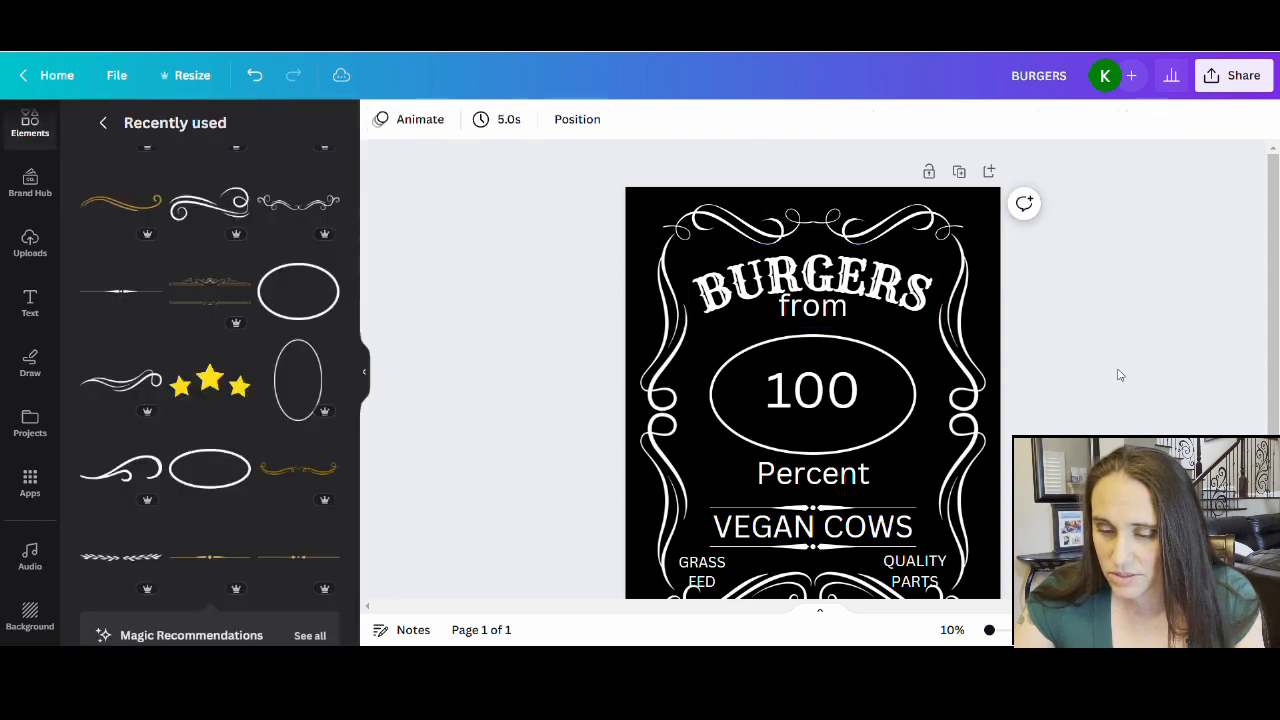
- Nudge the "from" text slightly down below "BURGERS" and change its font to Rye
left_click_drag(818, 316, 821, 325)
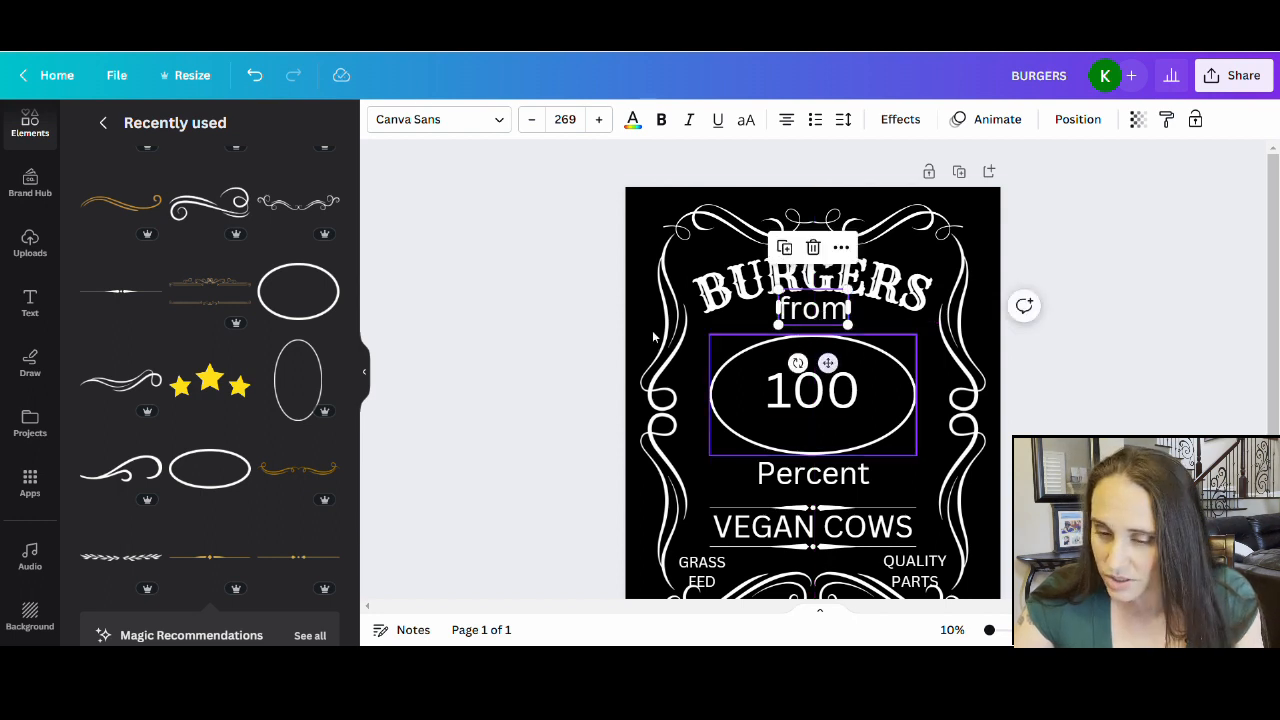
left_click(400, 122)
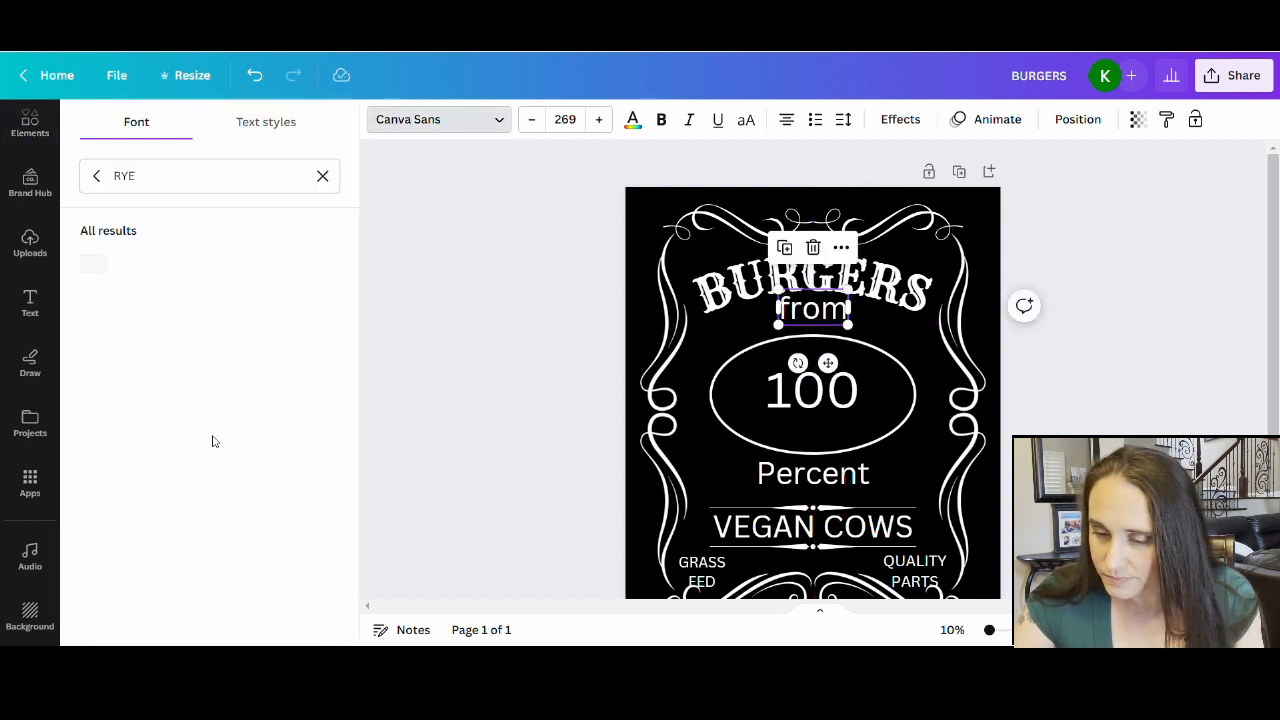
left_click(110, 264)
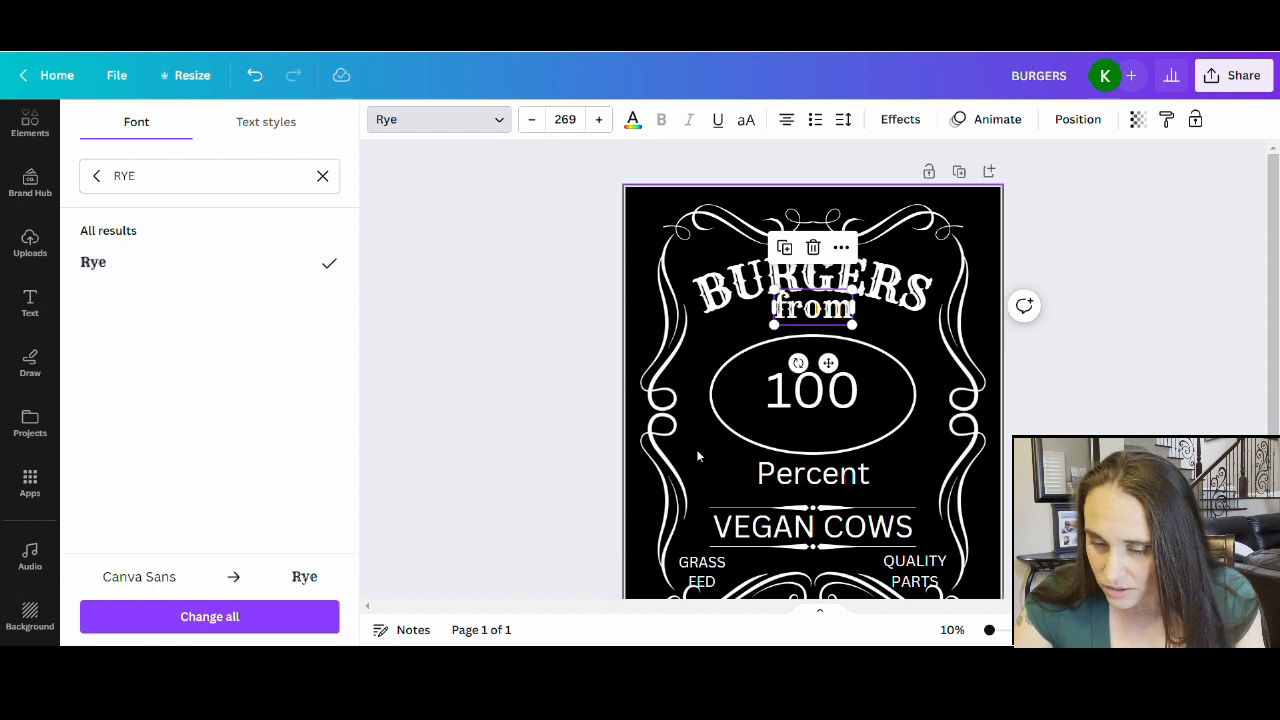
left_click(1090, 391)
left_click(1200, 392)
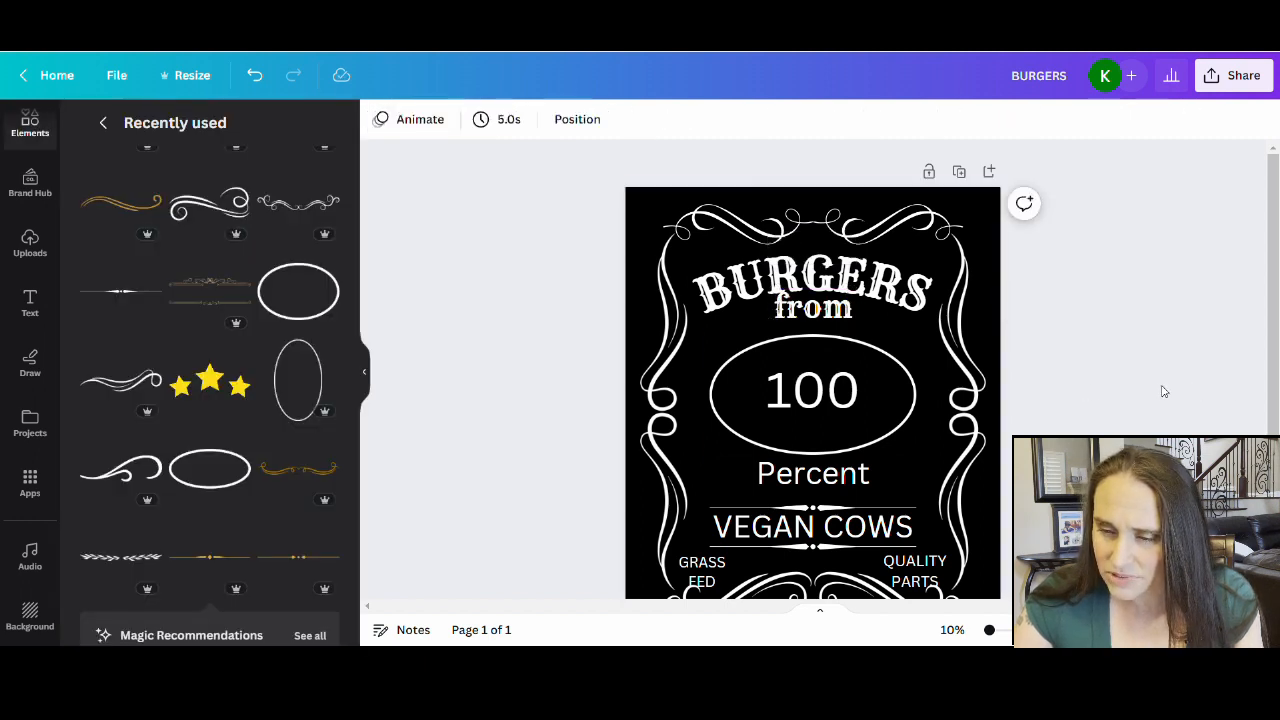
- Move "from" down to just above the oval and convert it to uppercase
left_click_drag(812, 309, 822, 317)
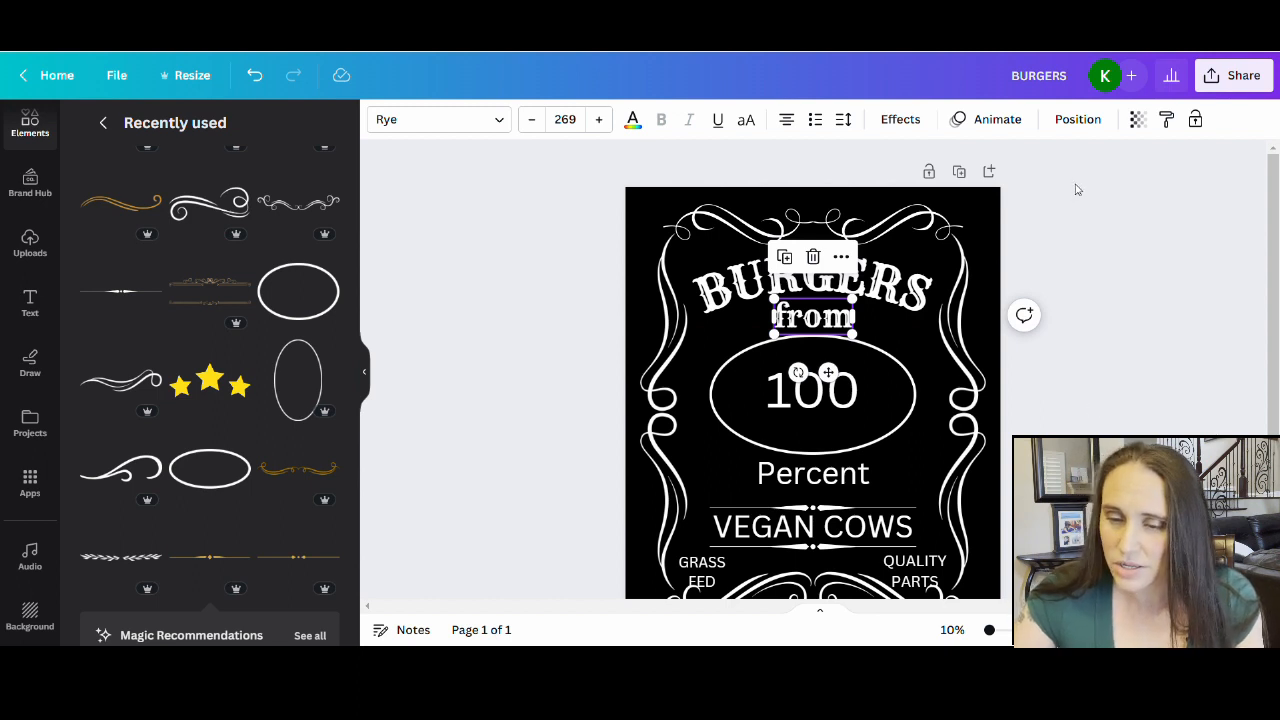
left_click(759, 127)
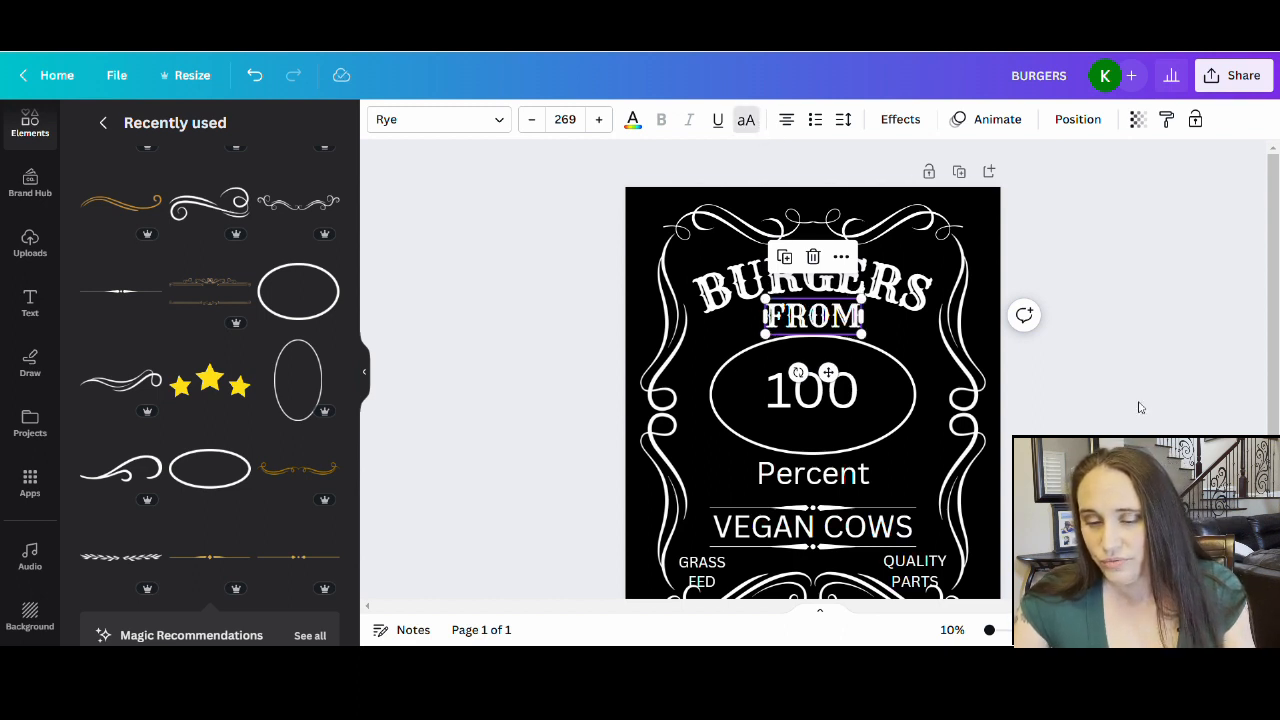
left_click(1106, 417)
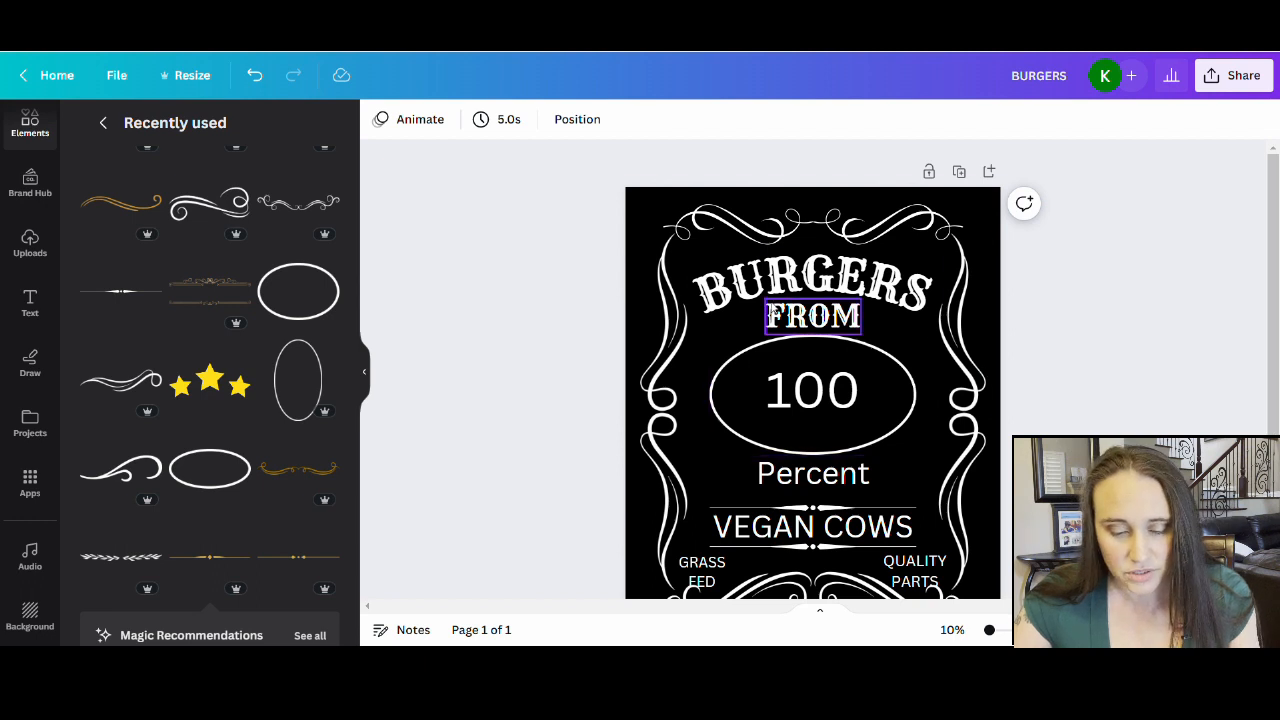
- Curve the "FROM" text with a curve value of 40 and nudge it up between "BURGERS" and the oval
left_click(813, 316)
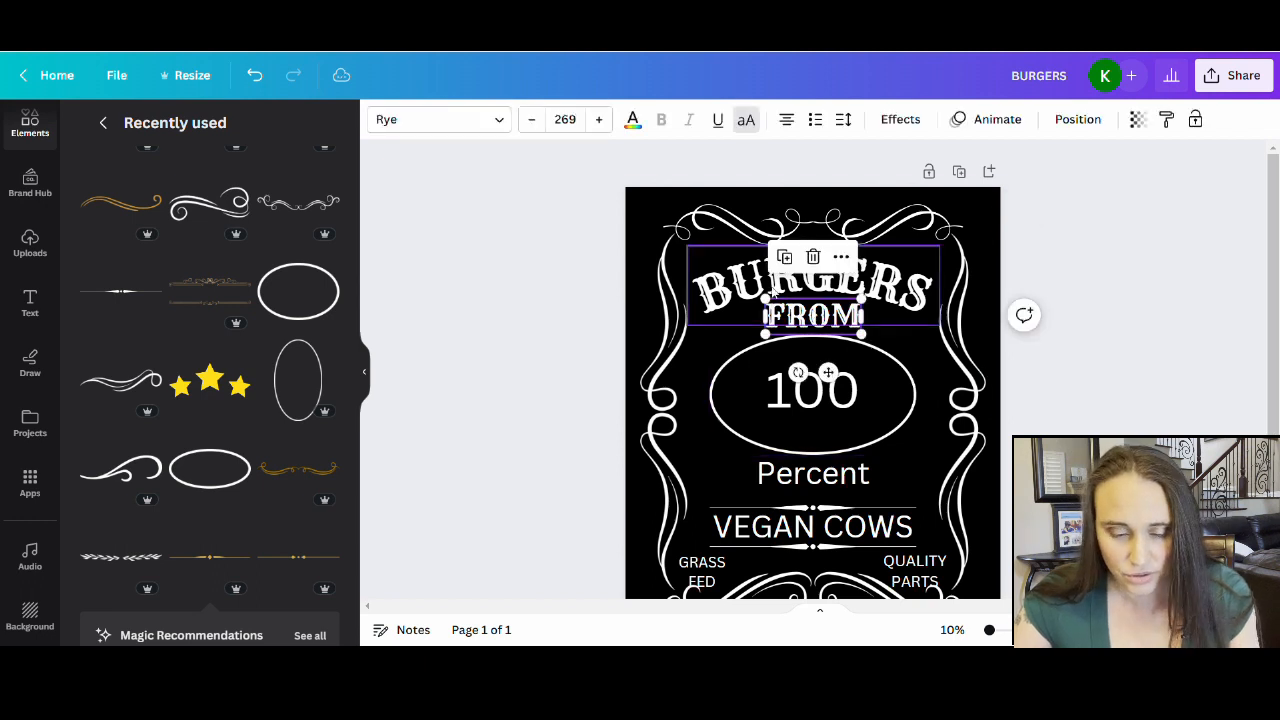
left_click(898, 120)
scroll(276, 478, "down", 2)
left_click(202, 572)
scroll(237, 600, "down", 1)
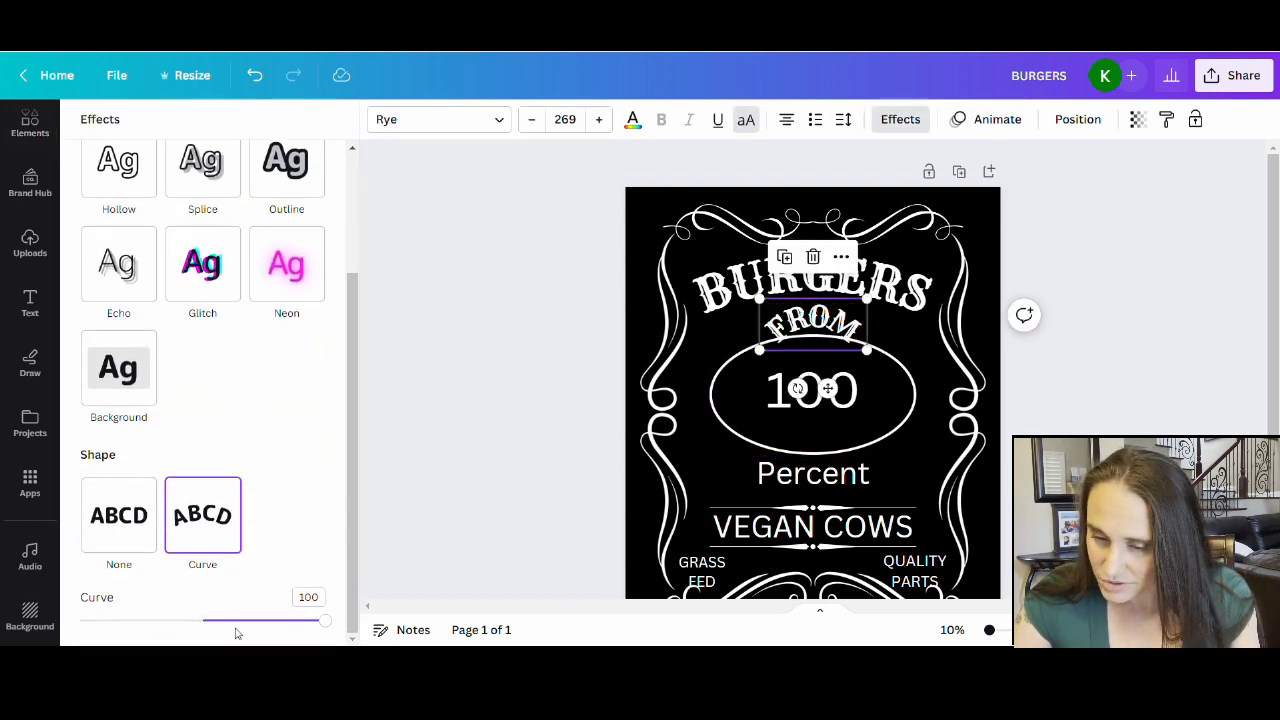
left_click_drag(270, 622, 252, 621)
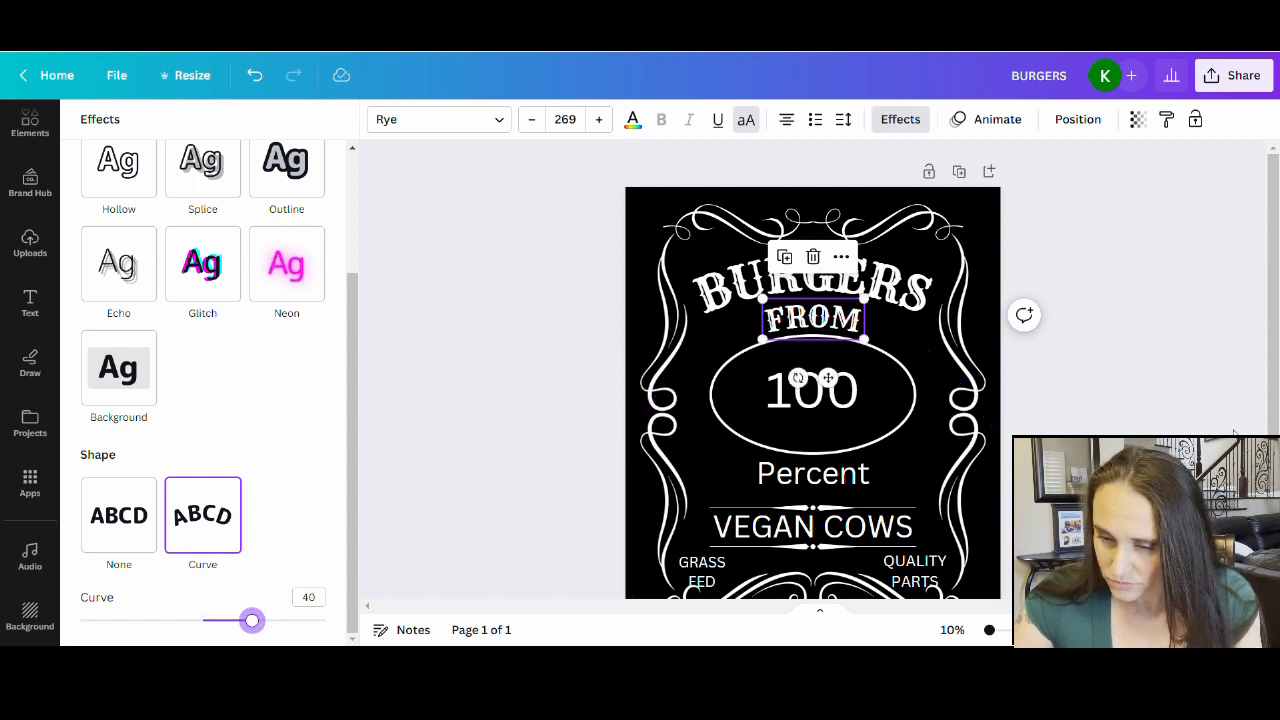
left_click(1194, 392)
left_click(1241, 380)
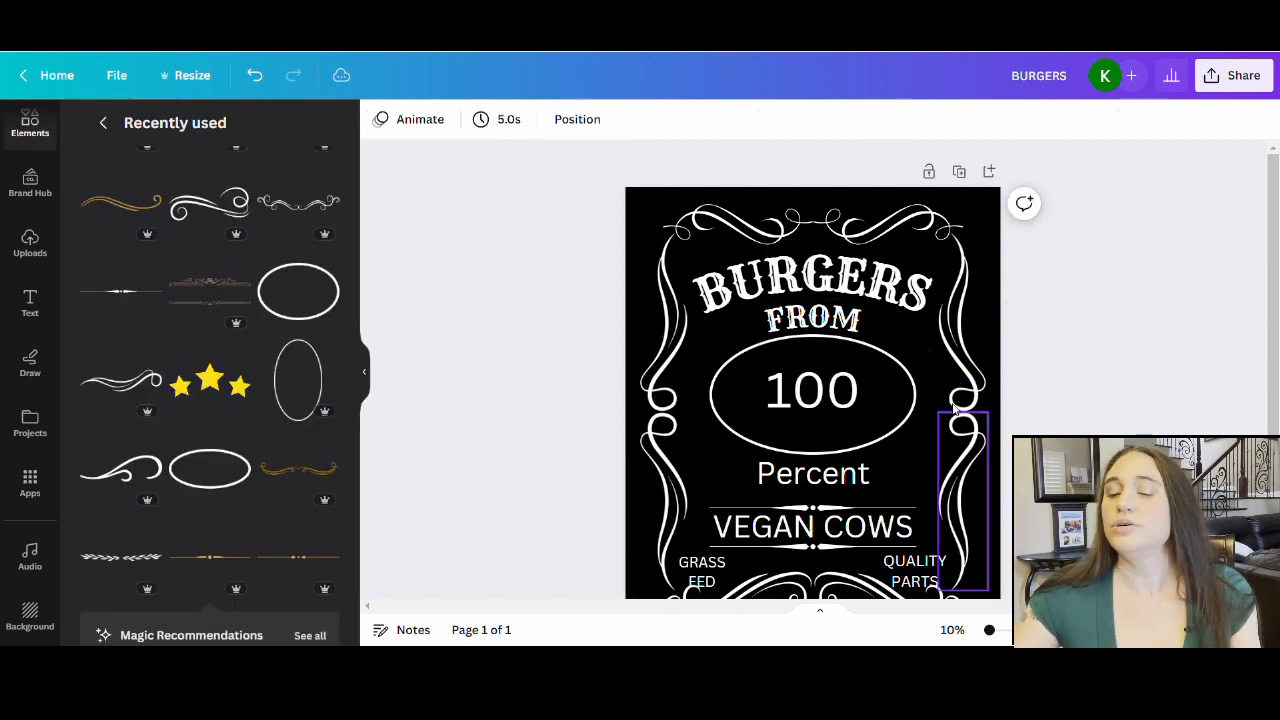
left_click_drag(815, 320, 810, 318)
left_click(1172, 424)
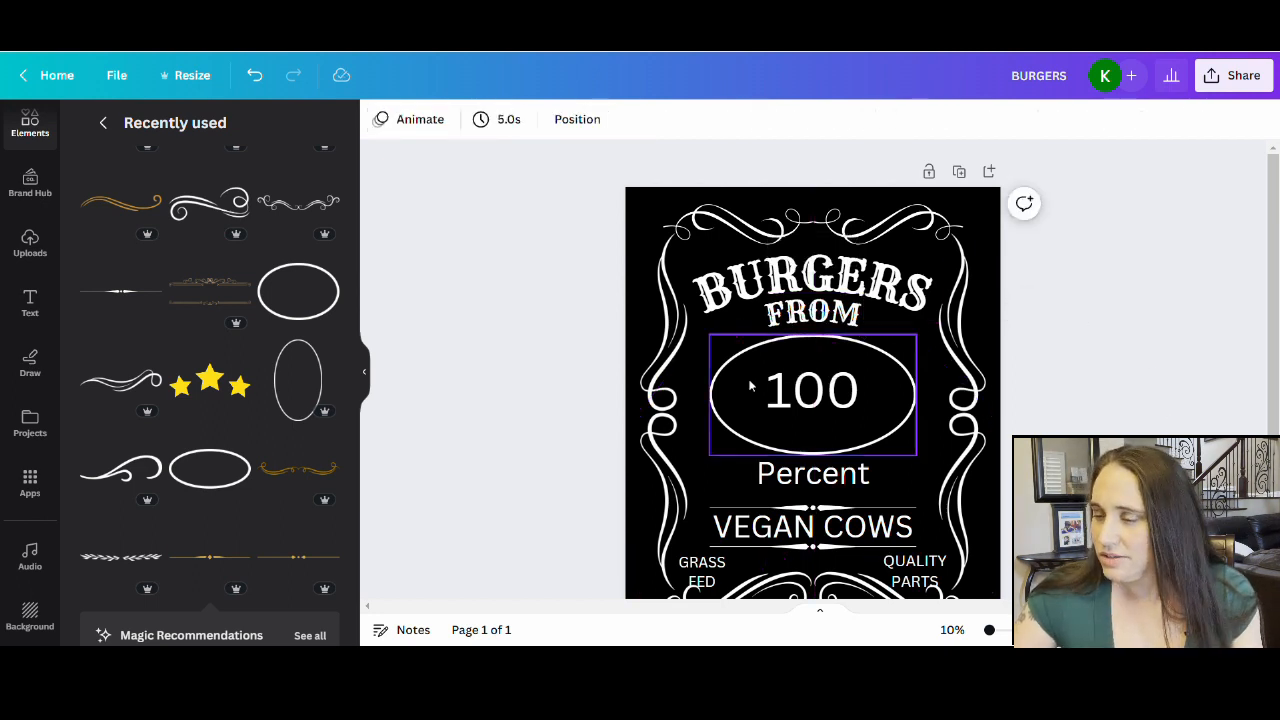
- Search the fonts for "SAINT GEORGE" and apply Saint George to the "100" text
left_click(801, 402)
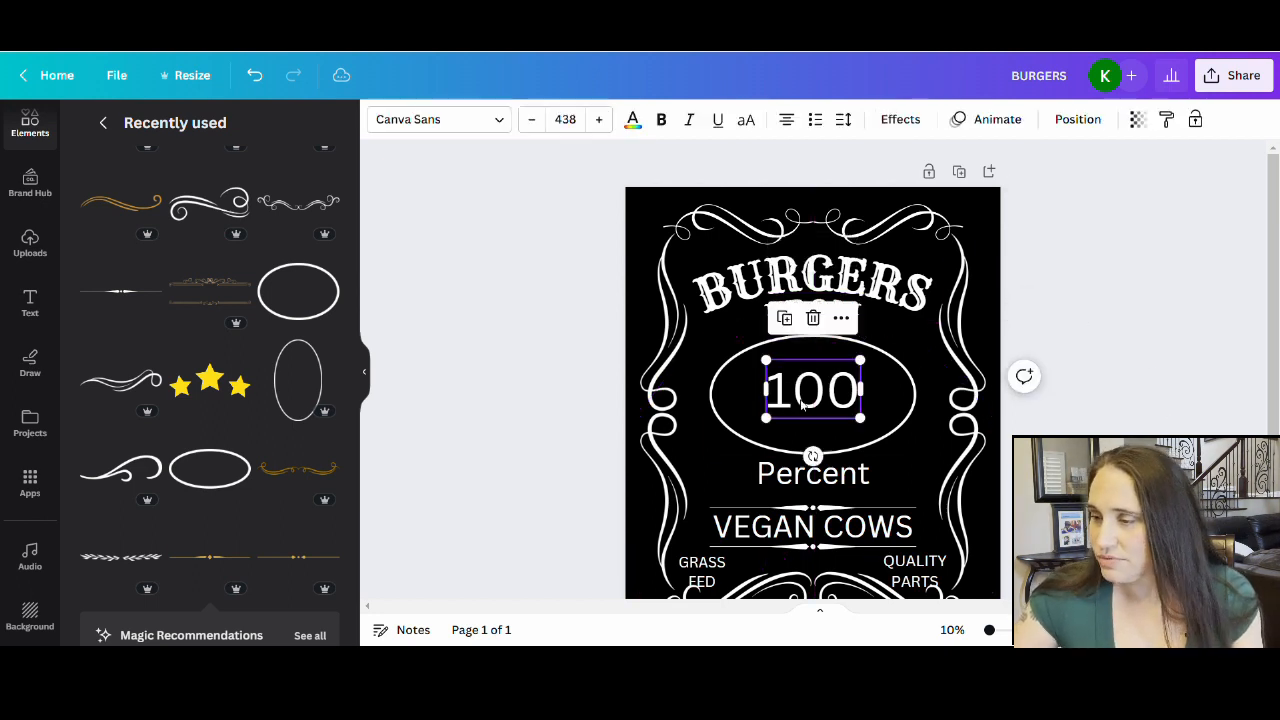
left_click(460, 119)
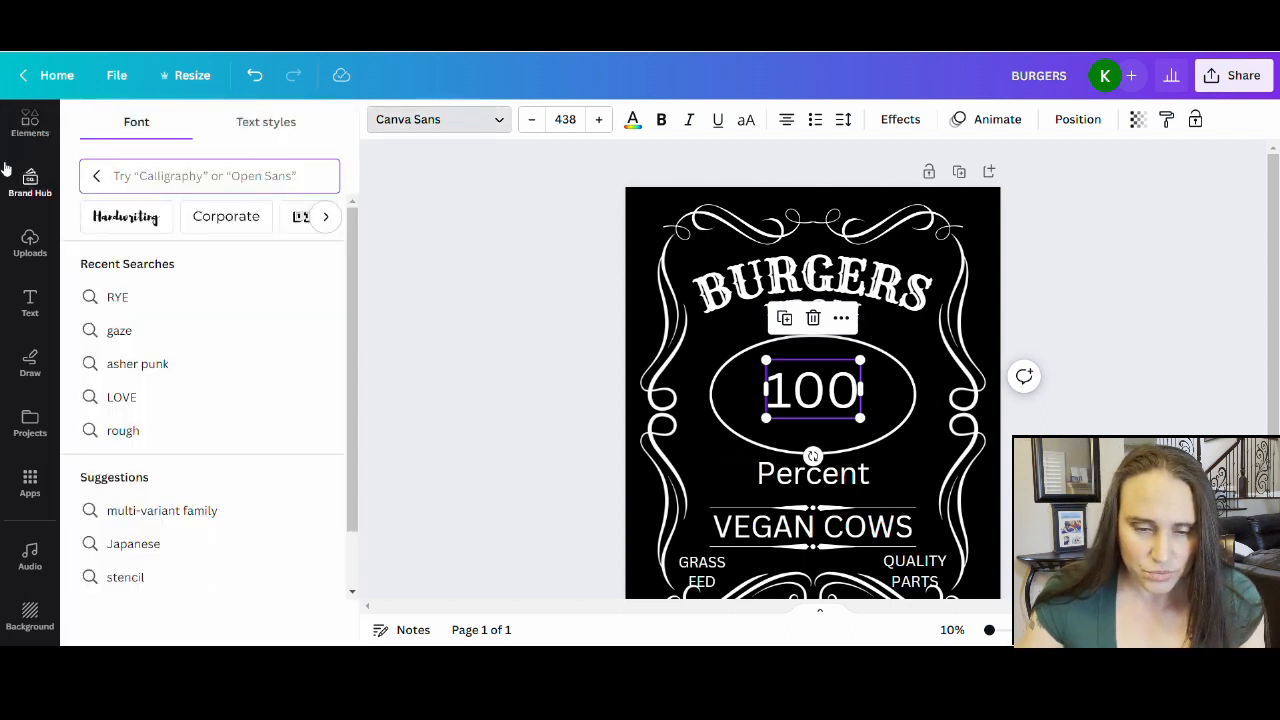
type("SAIT")
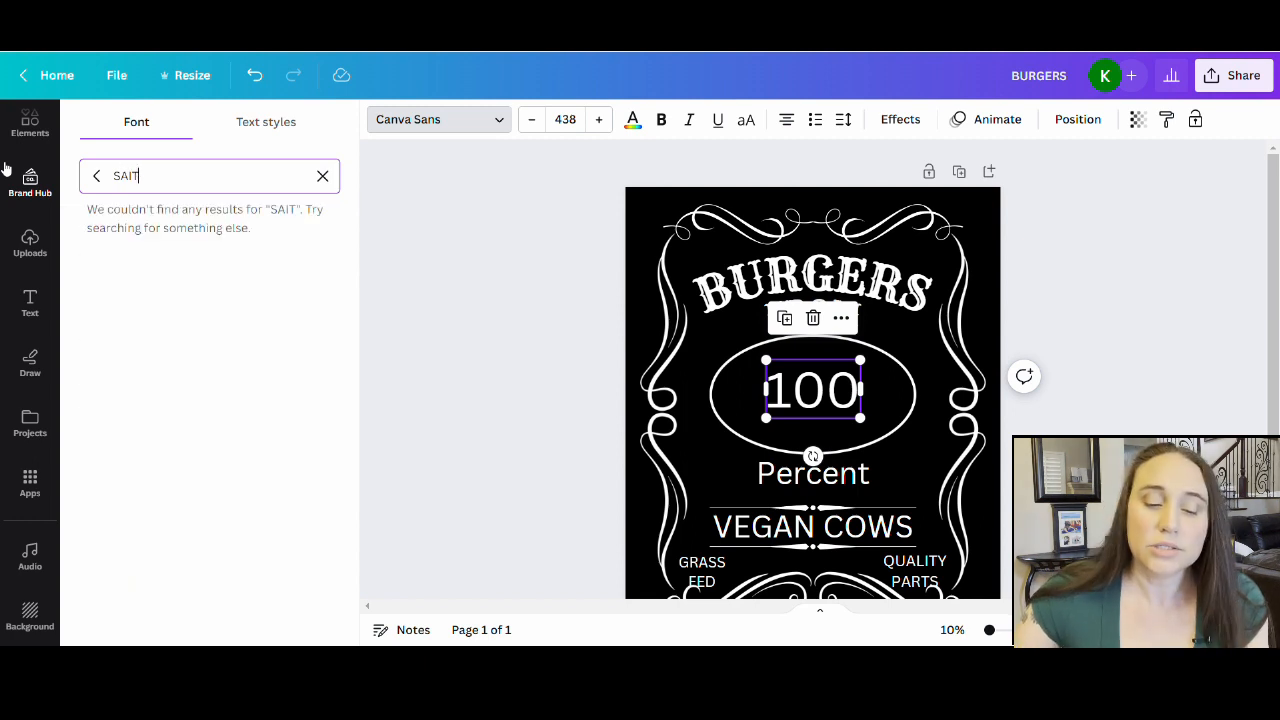
key("BackSpace")
type("NT")
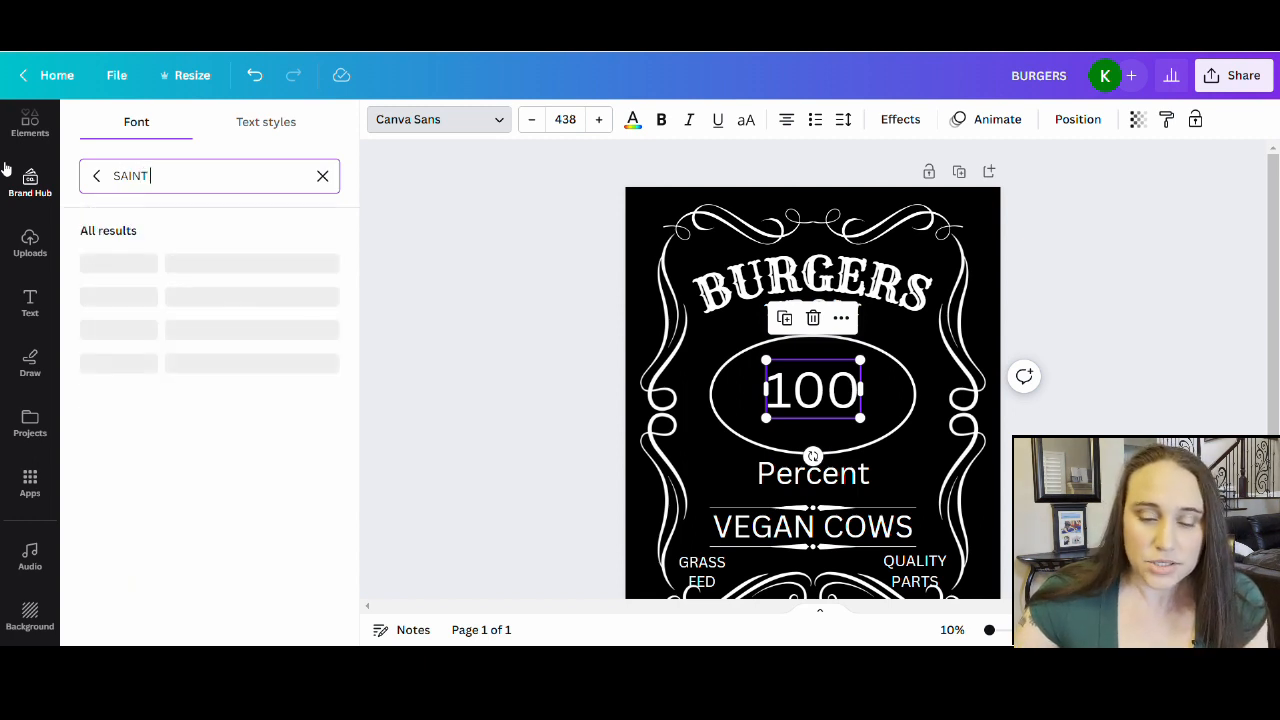
type(" GEORGE")
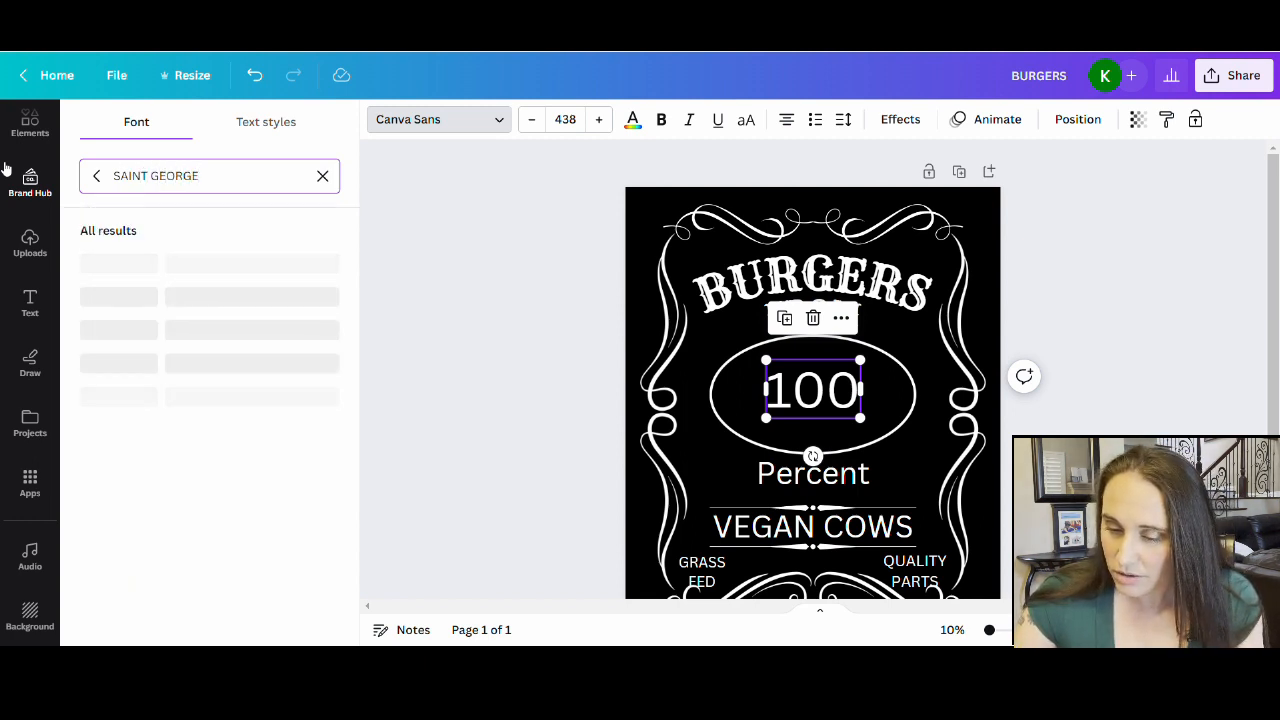
left_click(108, 263)
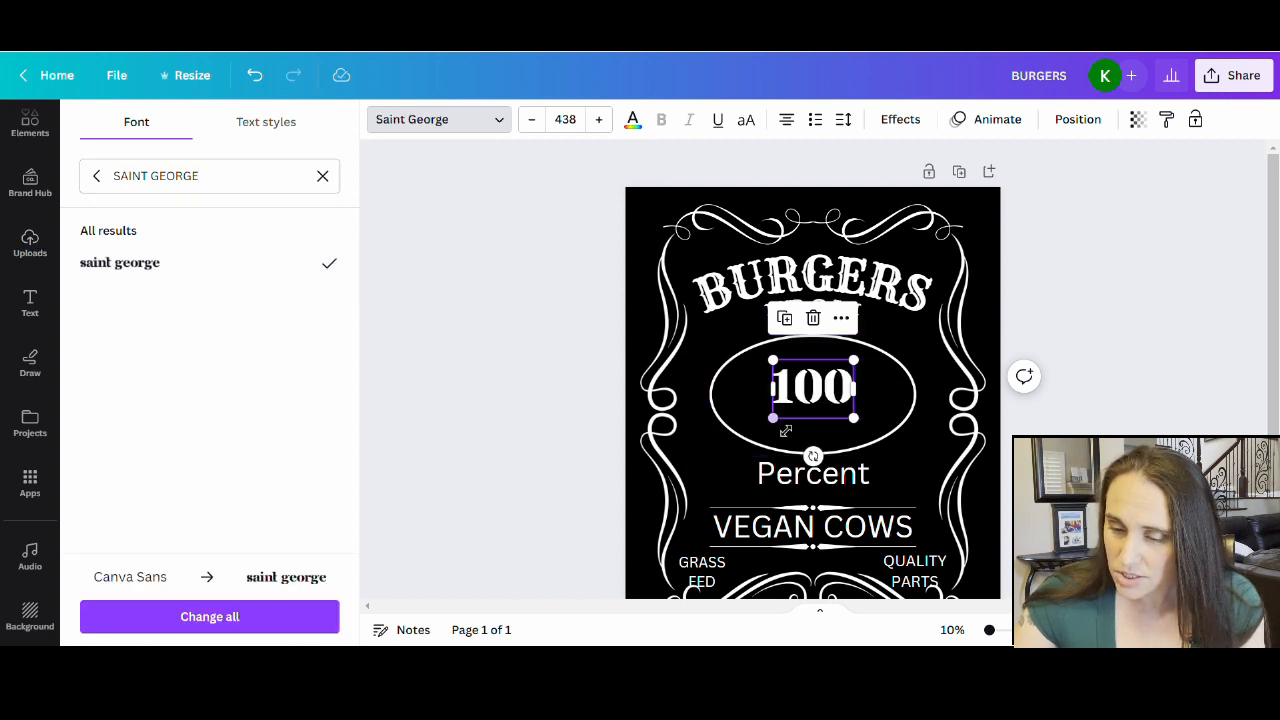
- Enlarge "100" to size 772 and center it inside the oval
left_click_drag(777, 430, 739, 444)
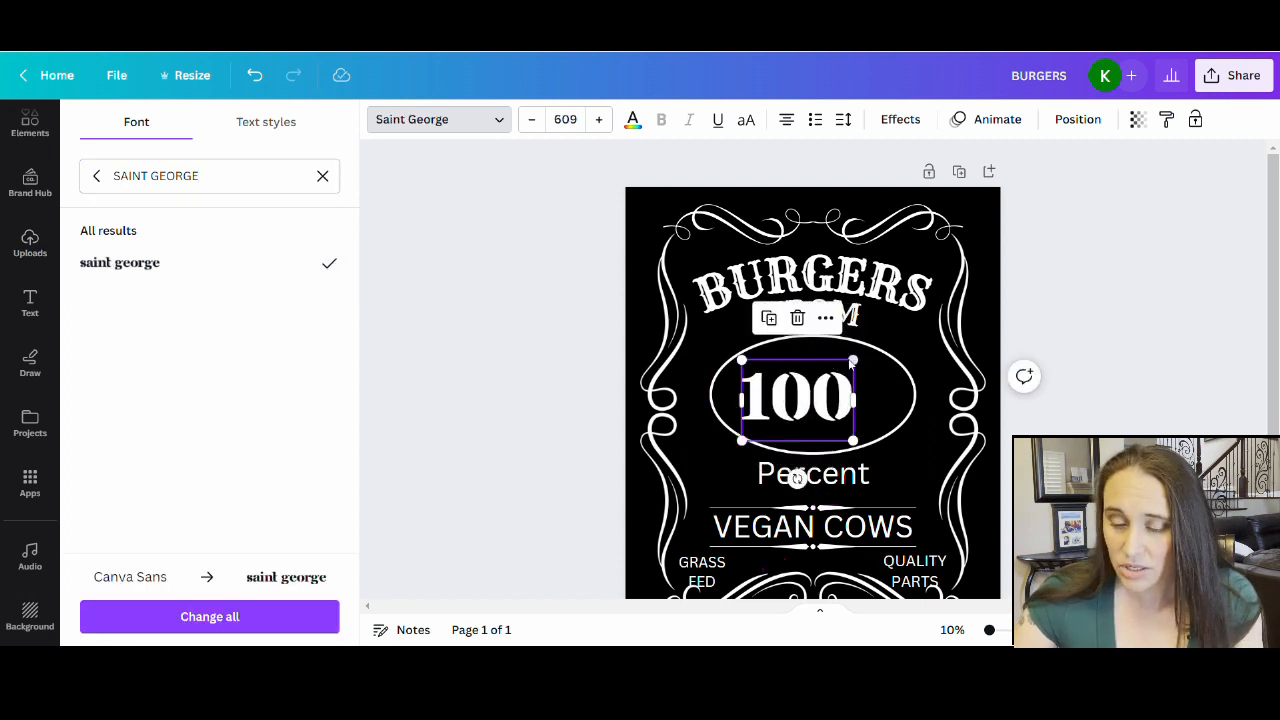
left_click_drag(871, 367, 899, 347)
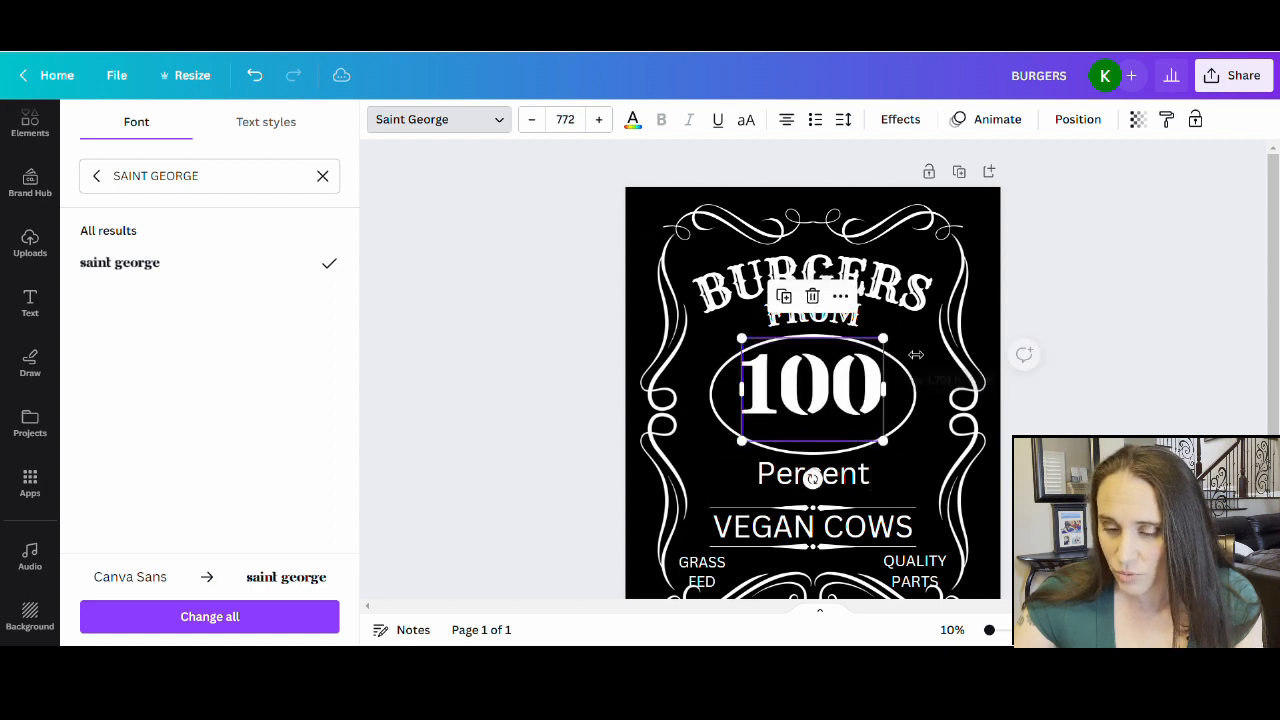
left_click(824, 420)
left_click_drag(798, 403, 813, 413)
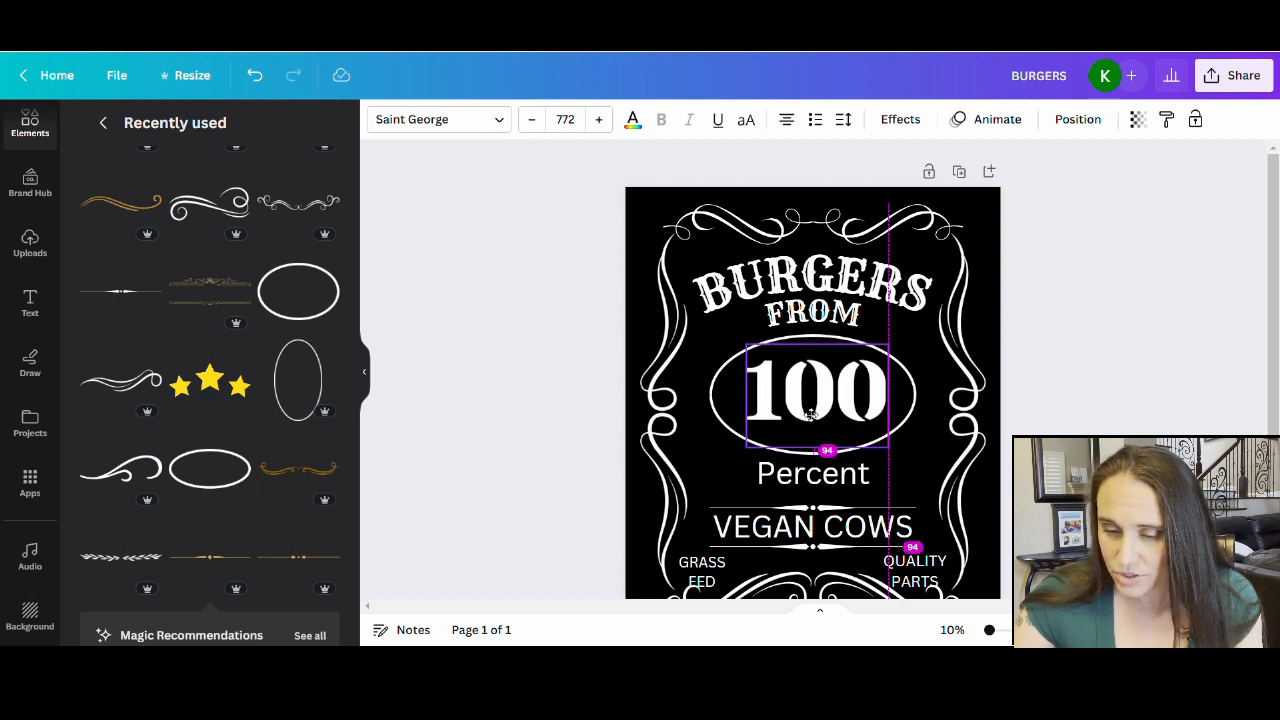
left_click_drag(810, 415, 808, 417)
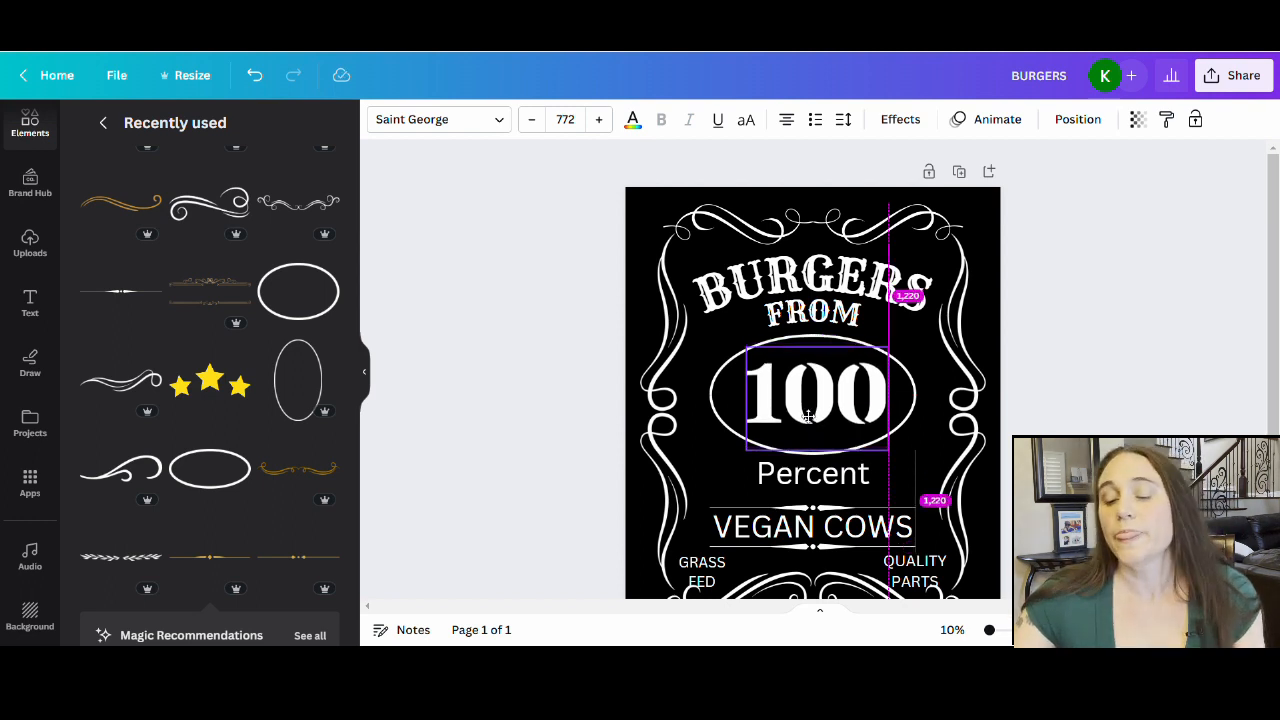
left_click_drag(808, 417, 806, 416)
left_click(1148, 324)
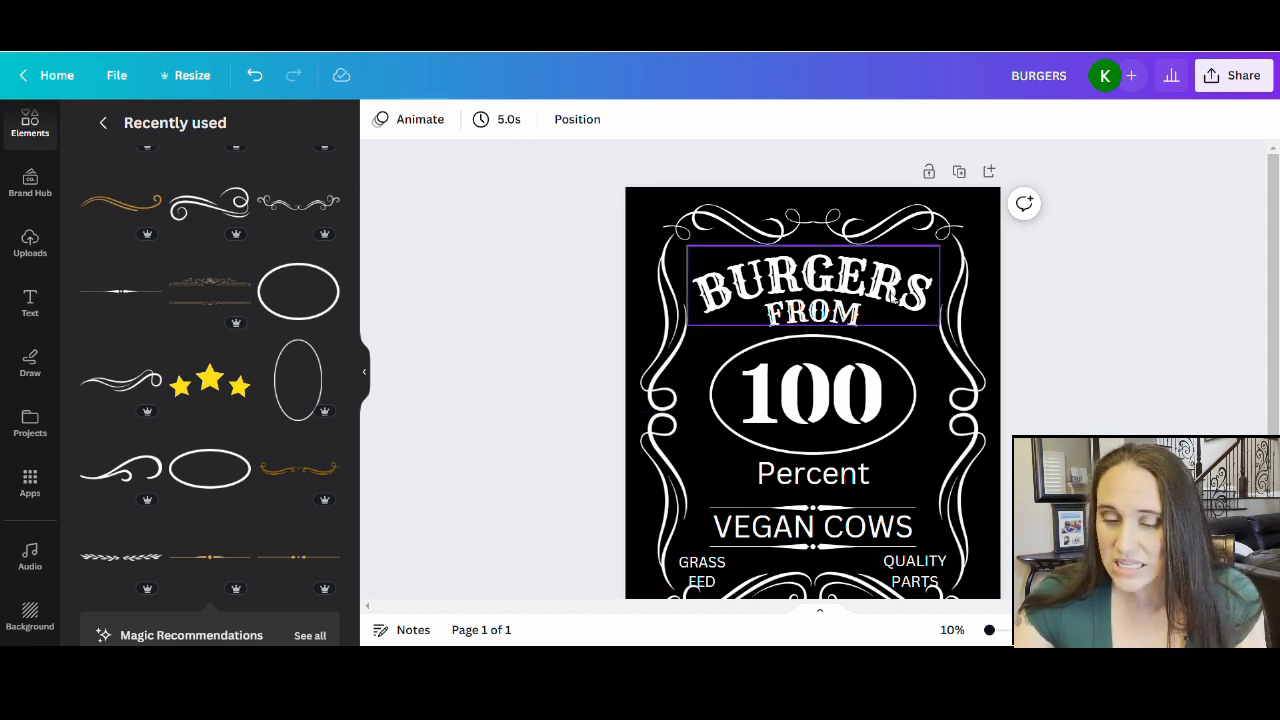
- Search the fonts for "ADAM SCRIPT" and apply Adam Script to the "Percent" text
scroll(1150, 315, "down", 2)
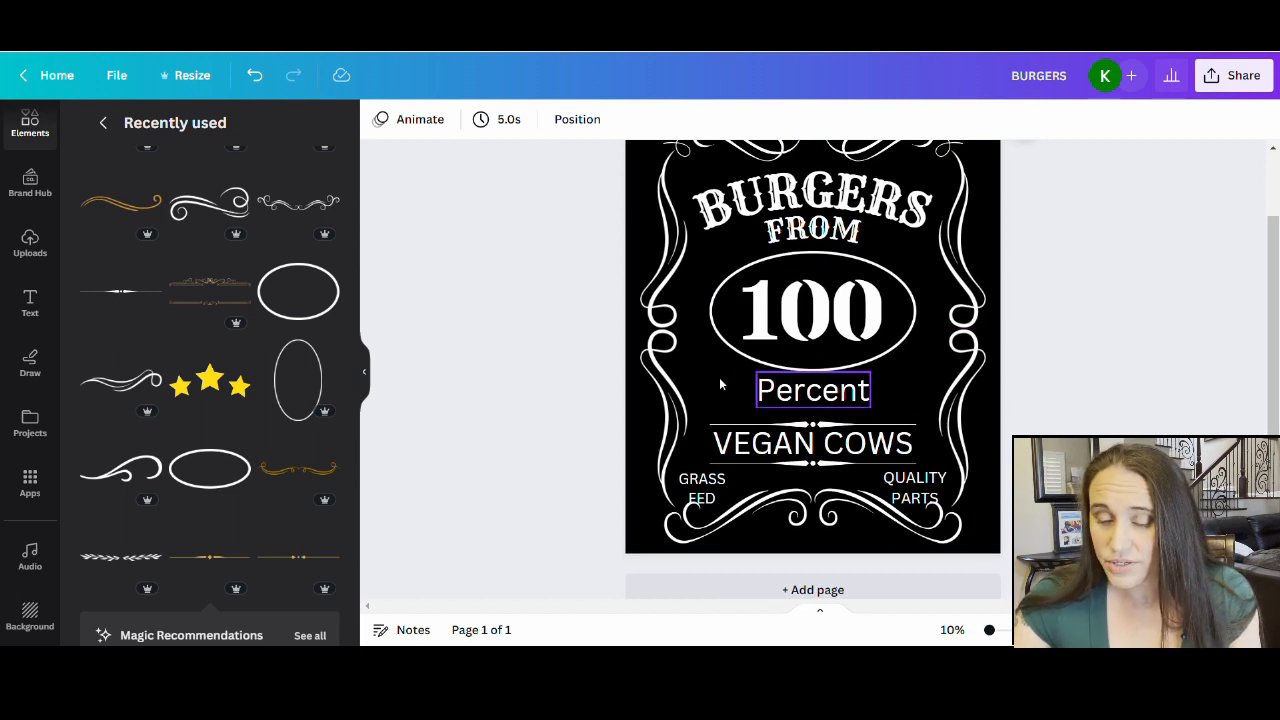
left_click(795, 390)
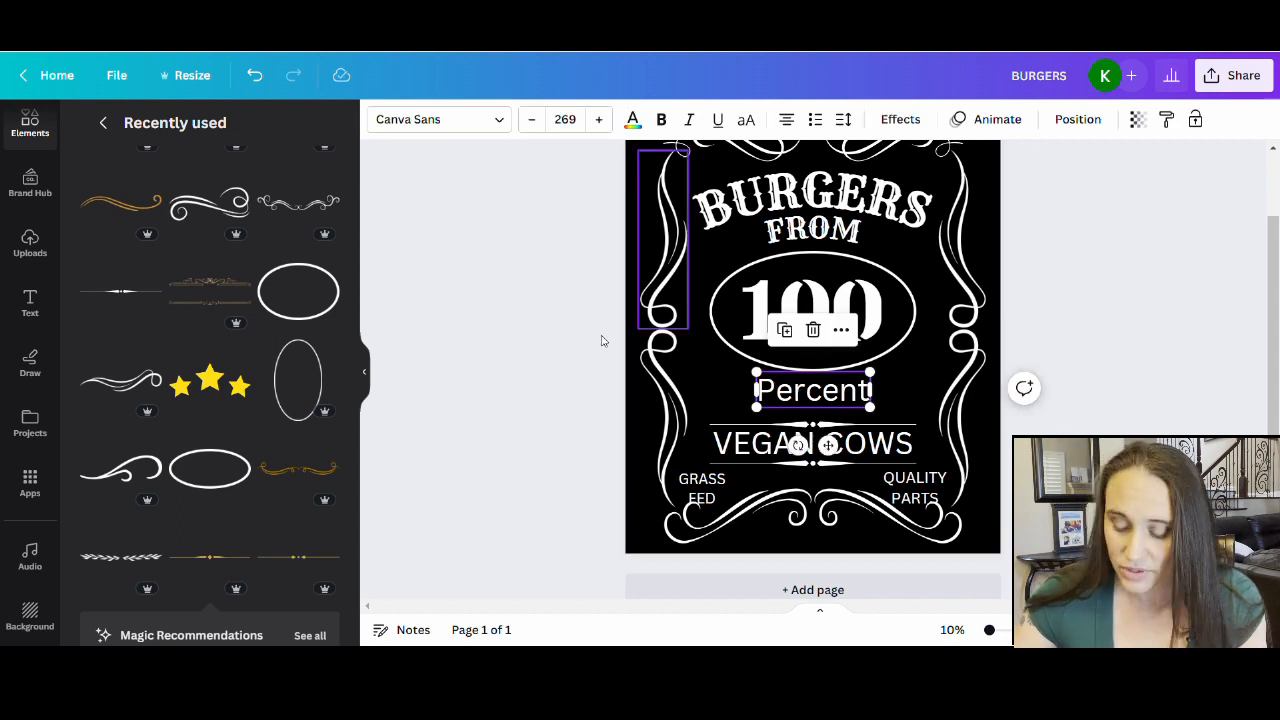
left_click(440, 119)
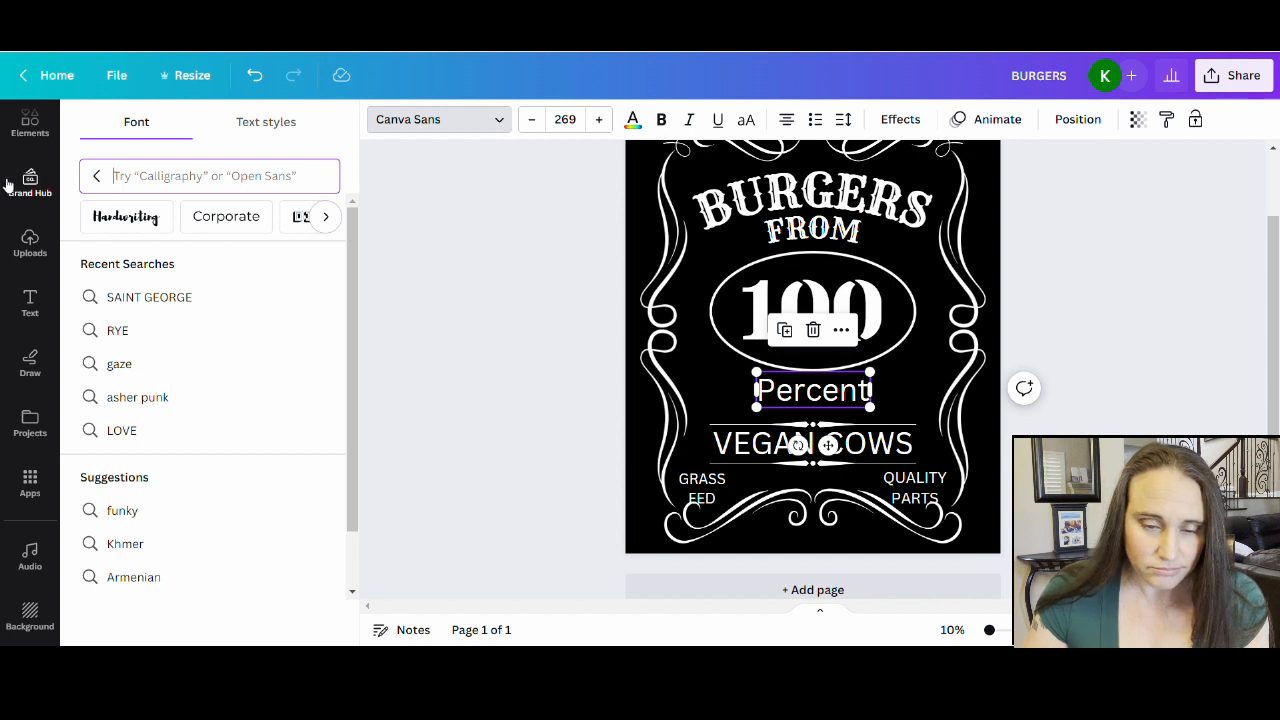
type("A")
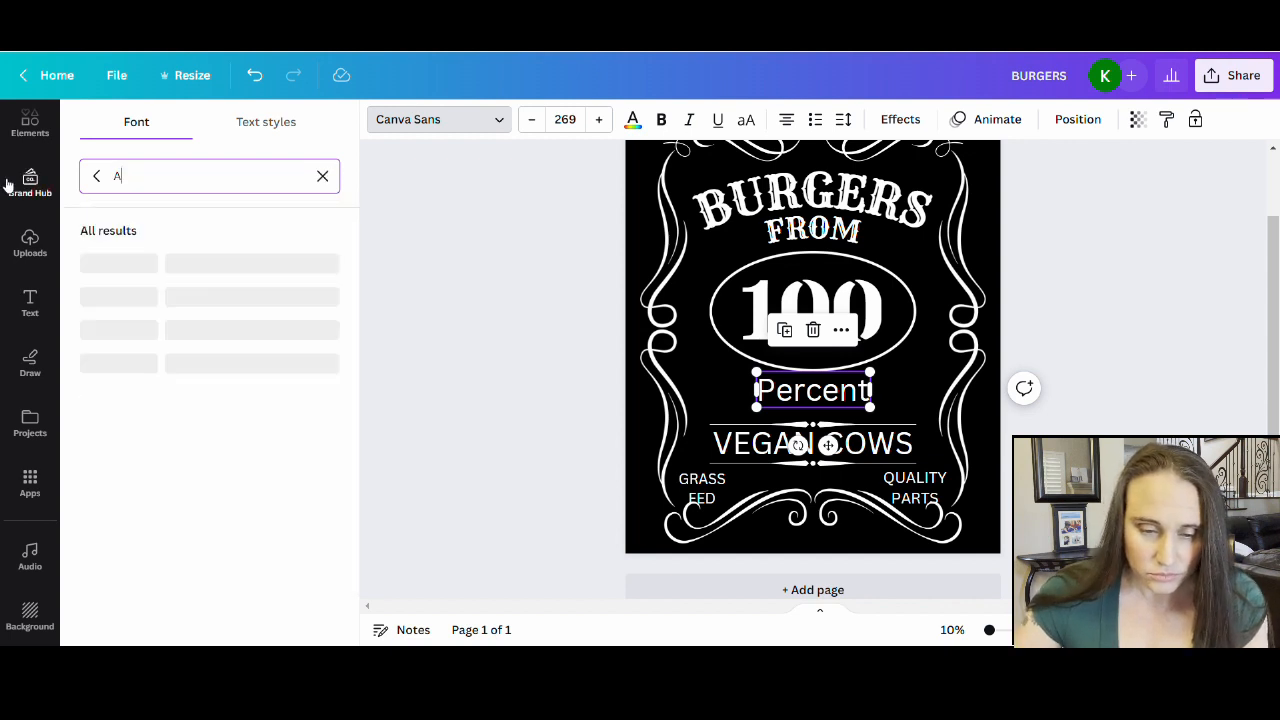
type("DAM SCR")
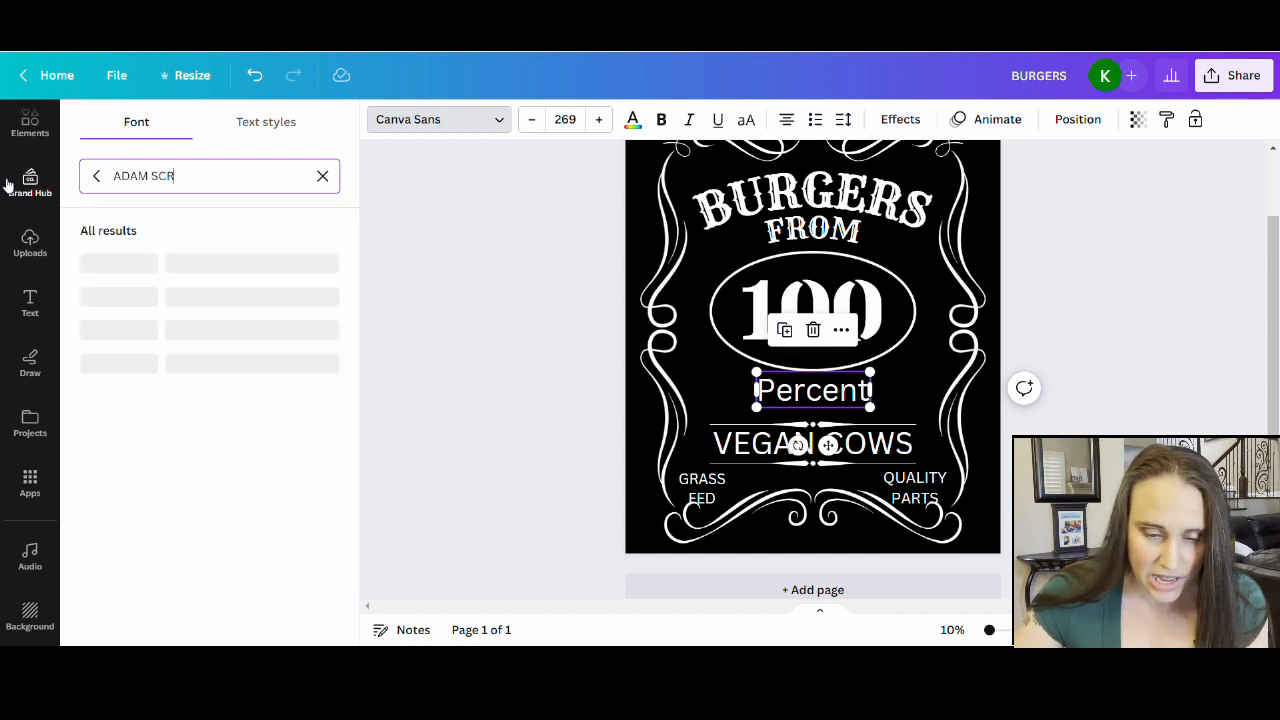
type("IPT")
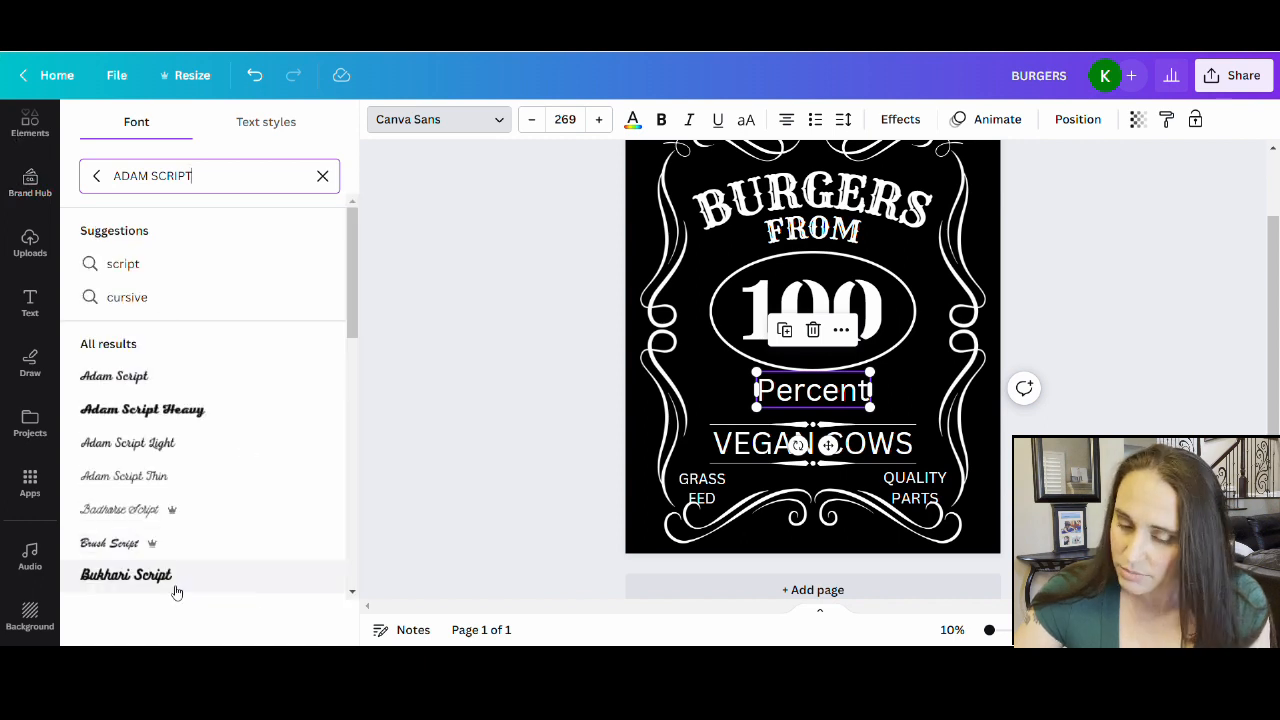
scroll(280, 300, "down", 1)
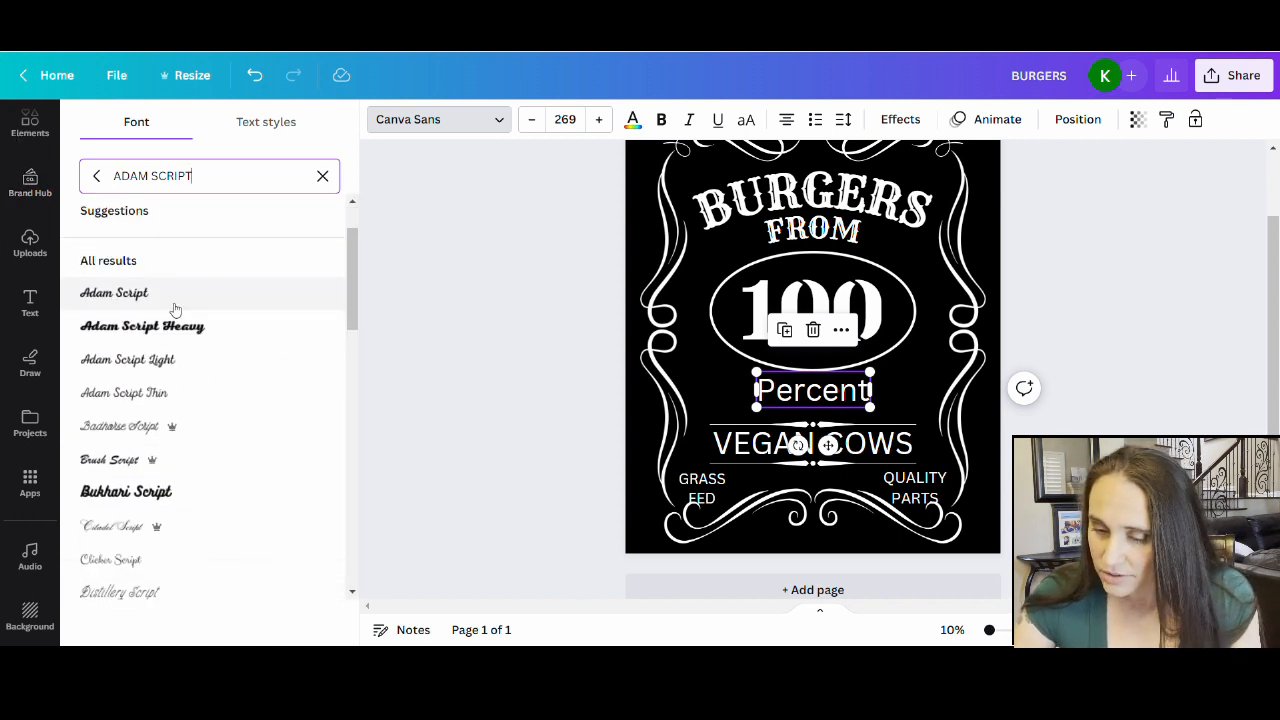
left_click(127, 302)
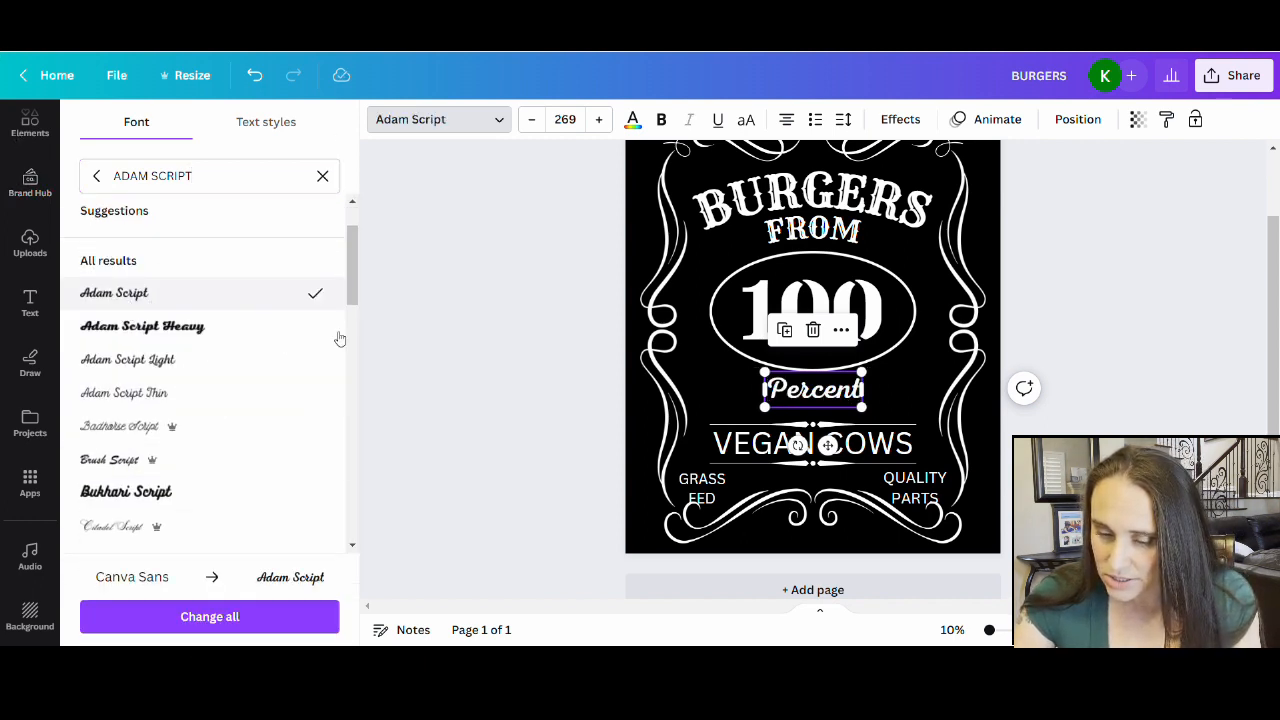
left_click(483, 465)
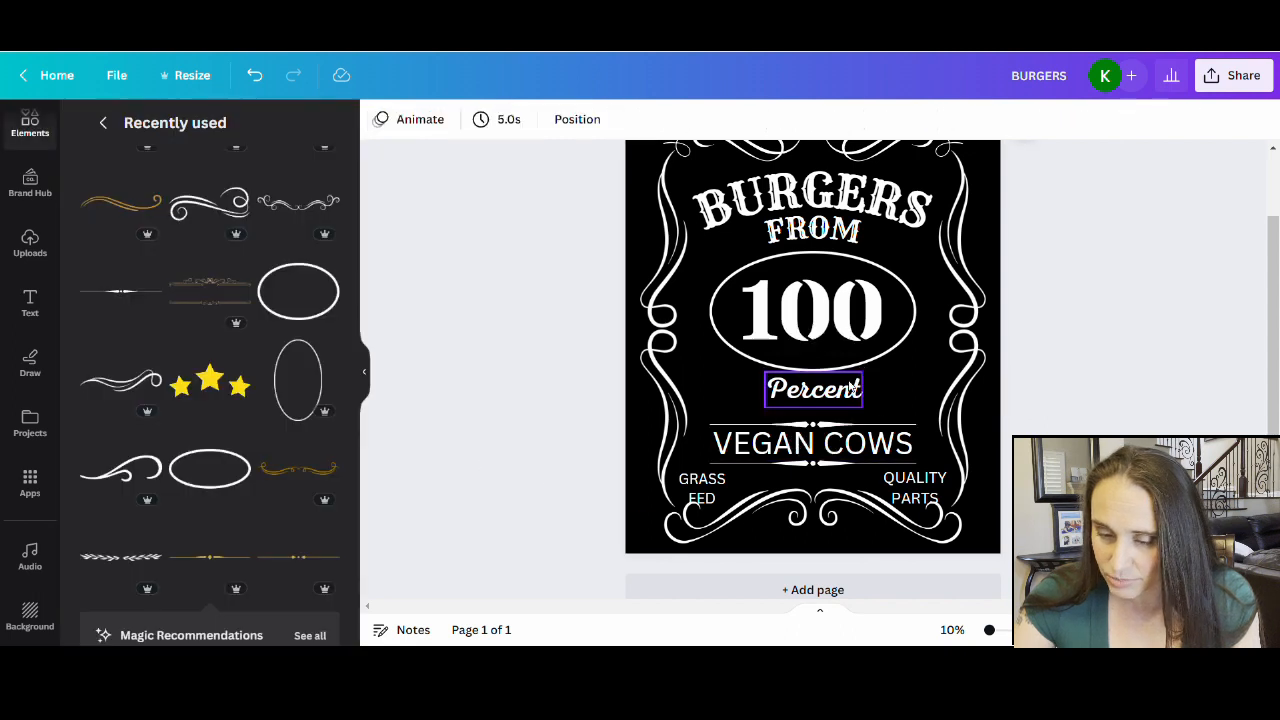
- Enlarge "Percent" to size 443, center it just below the oval, and tilt it to about -2°
left_click(836, 390)
left_click_drag(770, 412, 704, 430)
left_click_drag(836, 405, 867, 396)
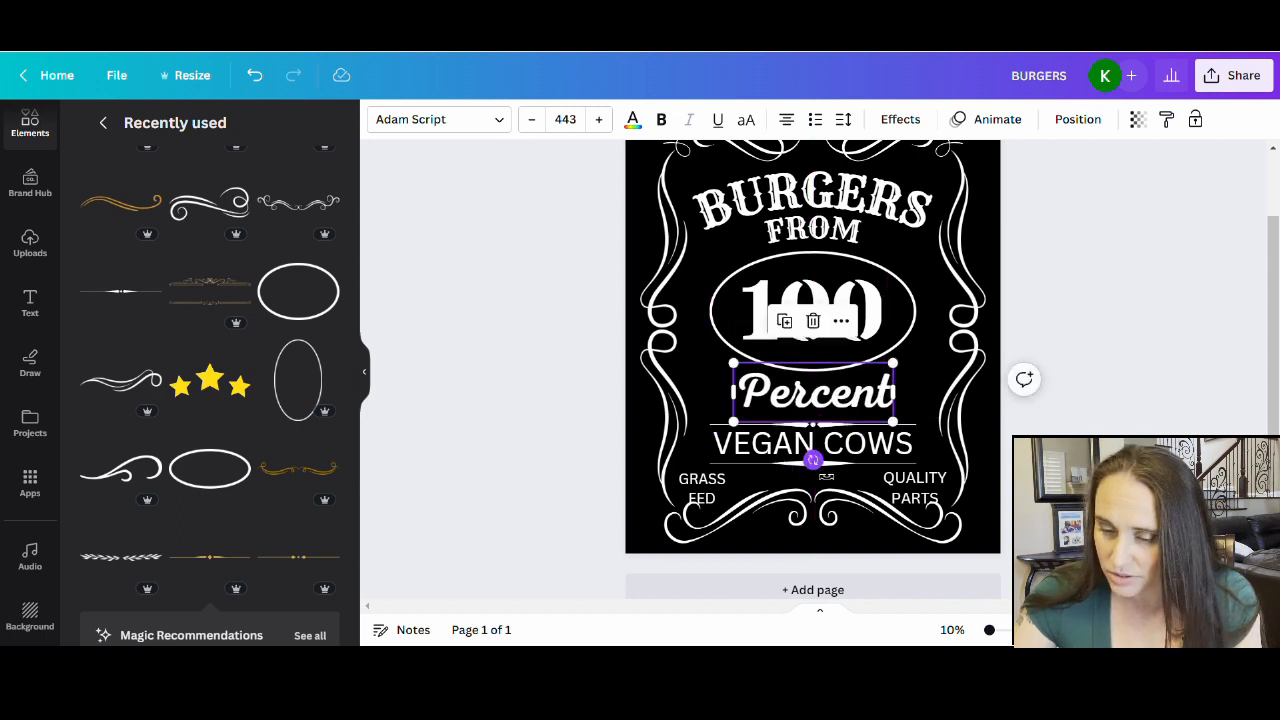
mouse_move(812, 460)
left_mouse_down()
mouse_move(829, 475)
mouse_move(814, 450)
left_mouse_up()
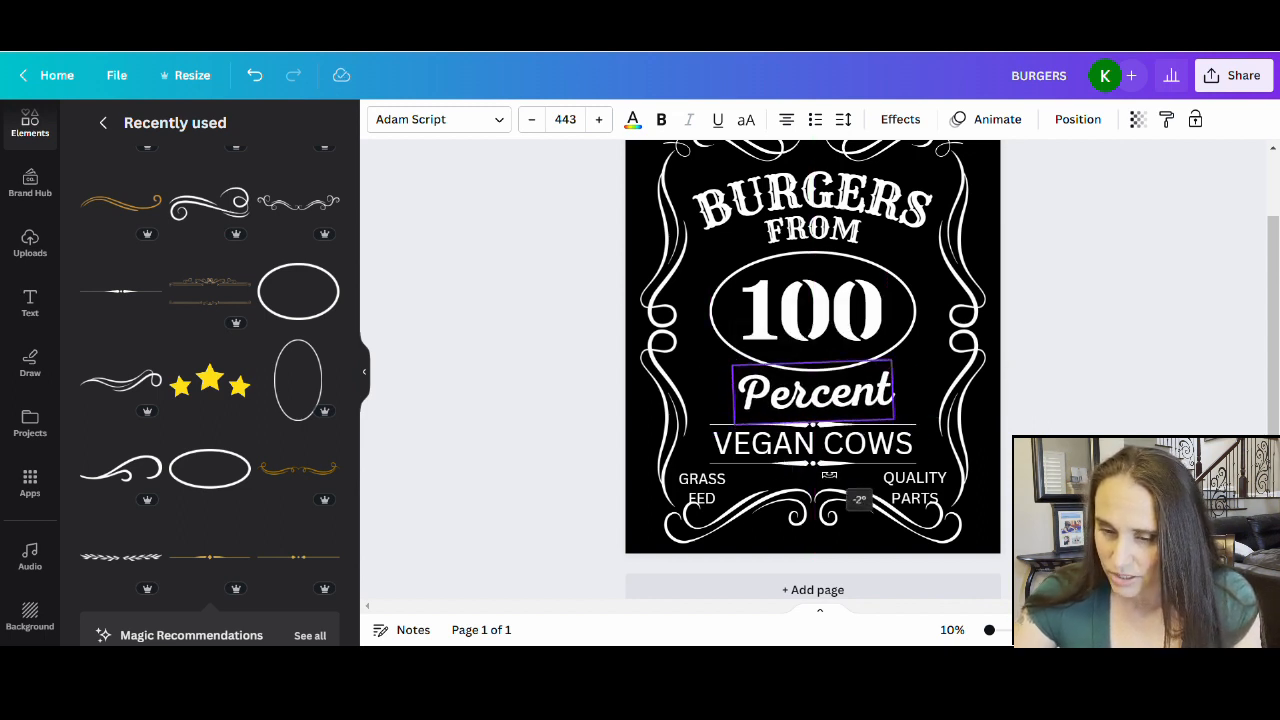
left_click(591, 446)
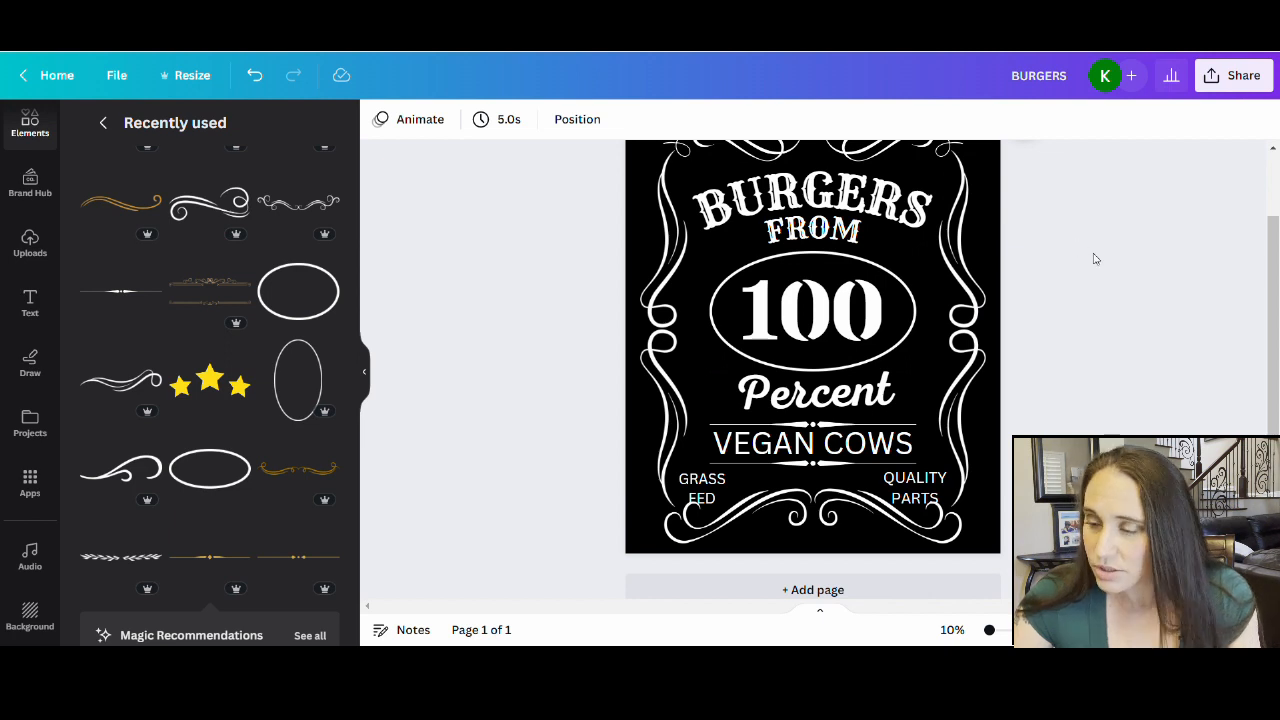
- Search the fonts for "RYE" and apply Rye to the "VEGAN COWS" text
left_click(816, 450)
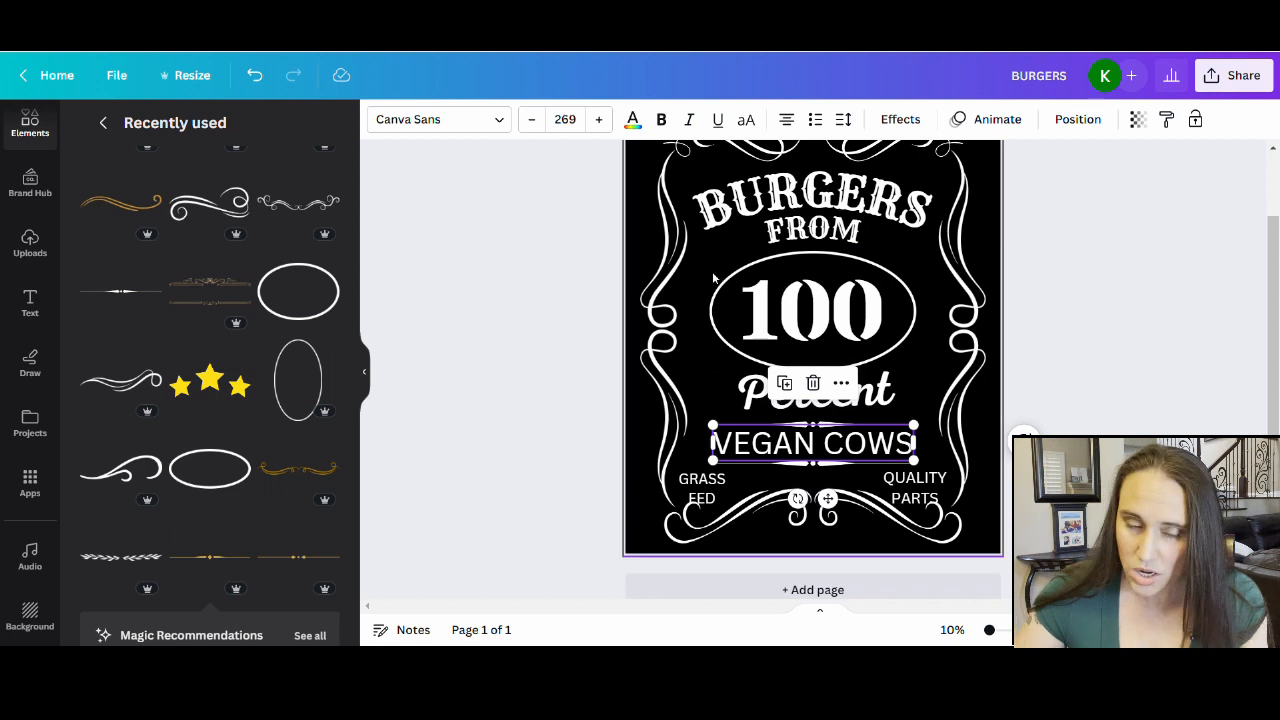
left_click(440, 119)
key("BackSpace")
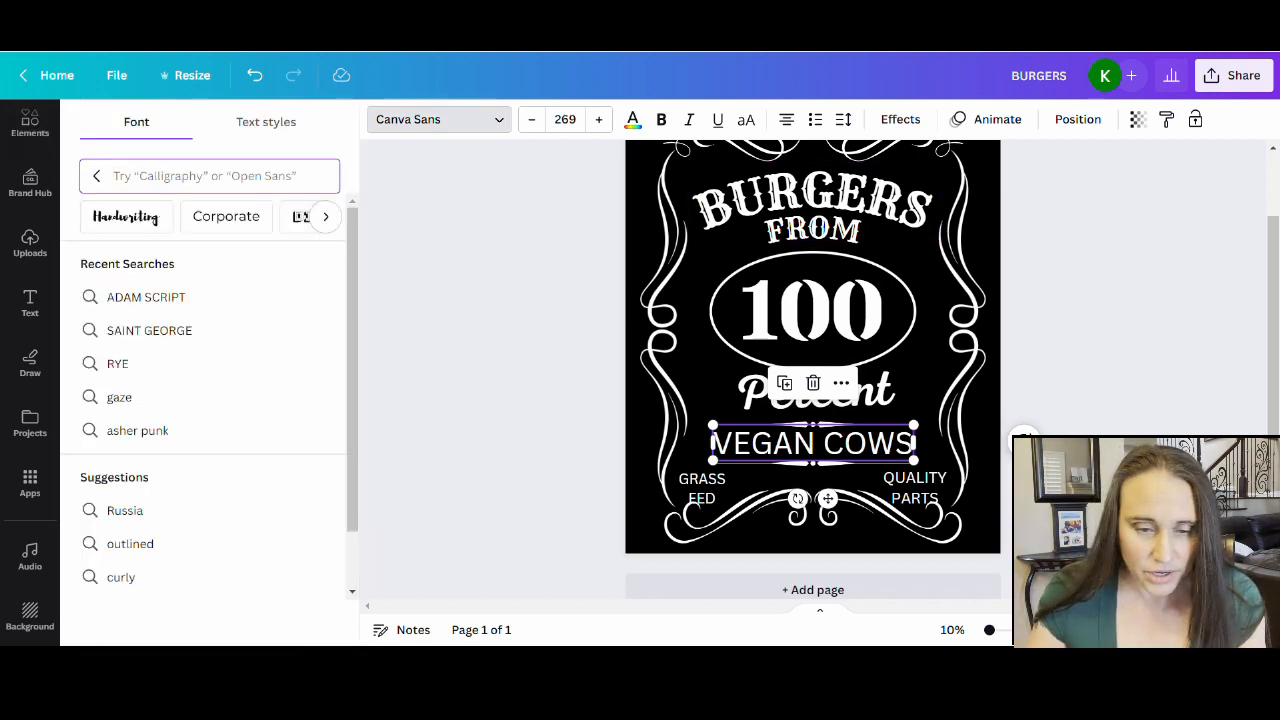
type("RYE")
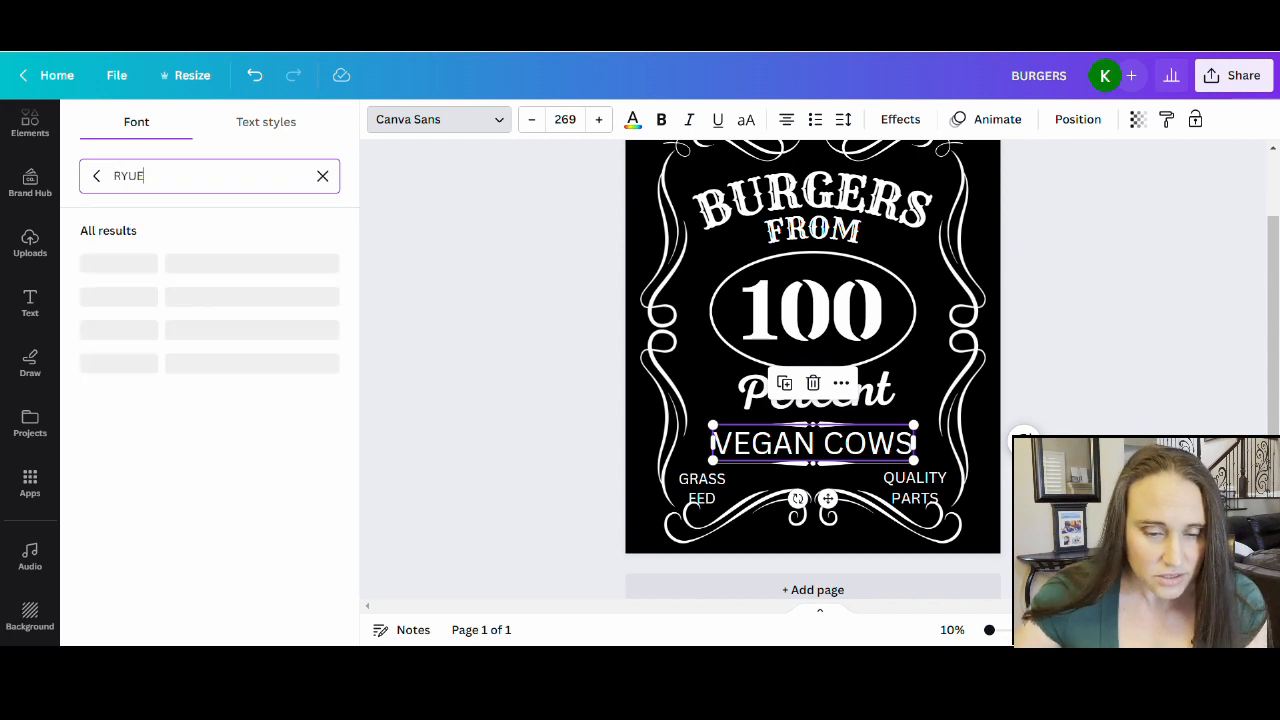
key("BackSpace")
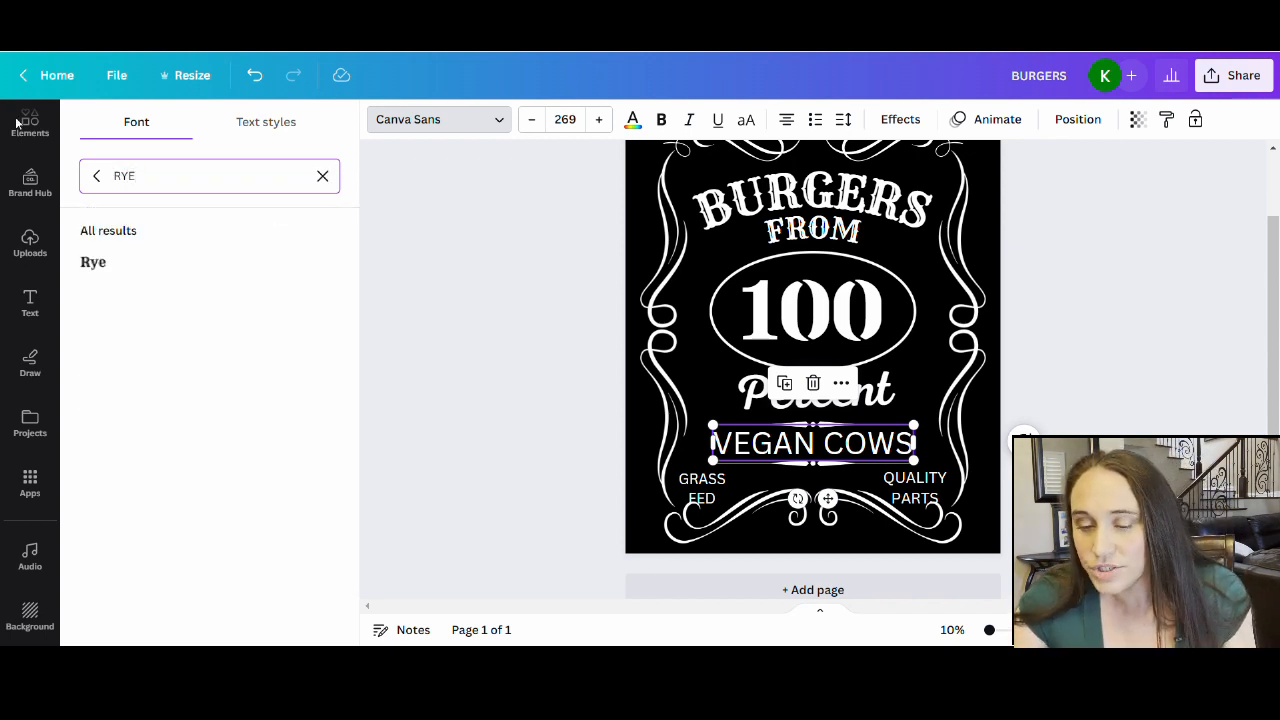
left_click(138, 260)
left_click(577, 411)
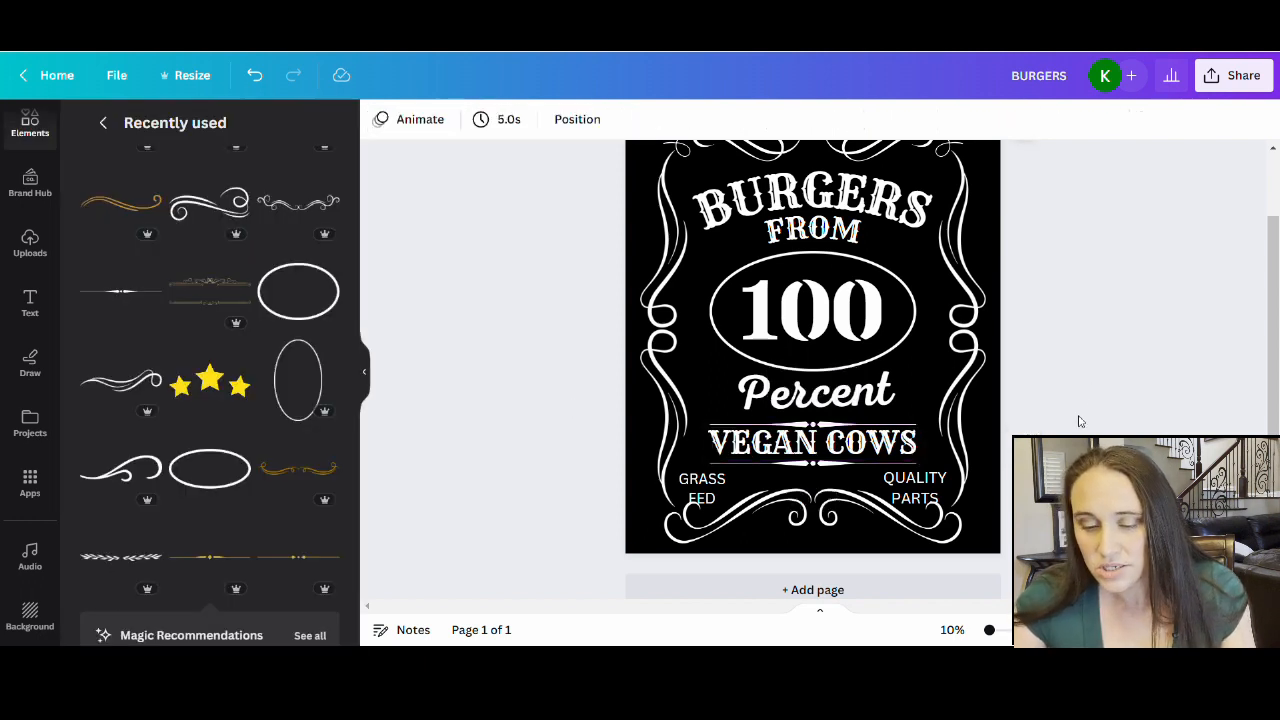
- Search the fonts for "WINTER" and apply Winter Inline to the "QUALITY PARTS" text
left_click(918, 492)
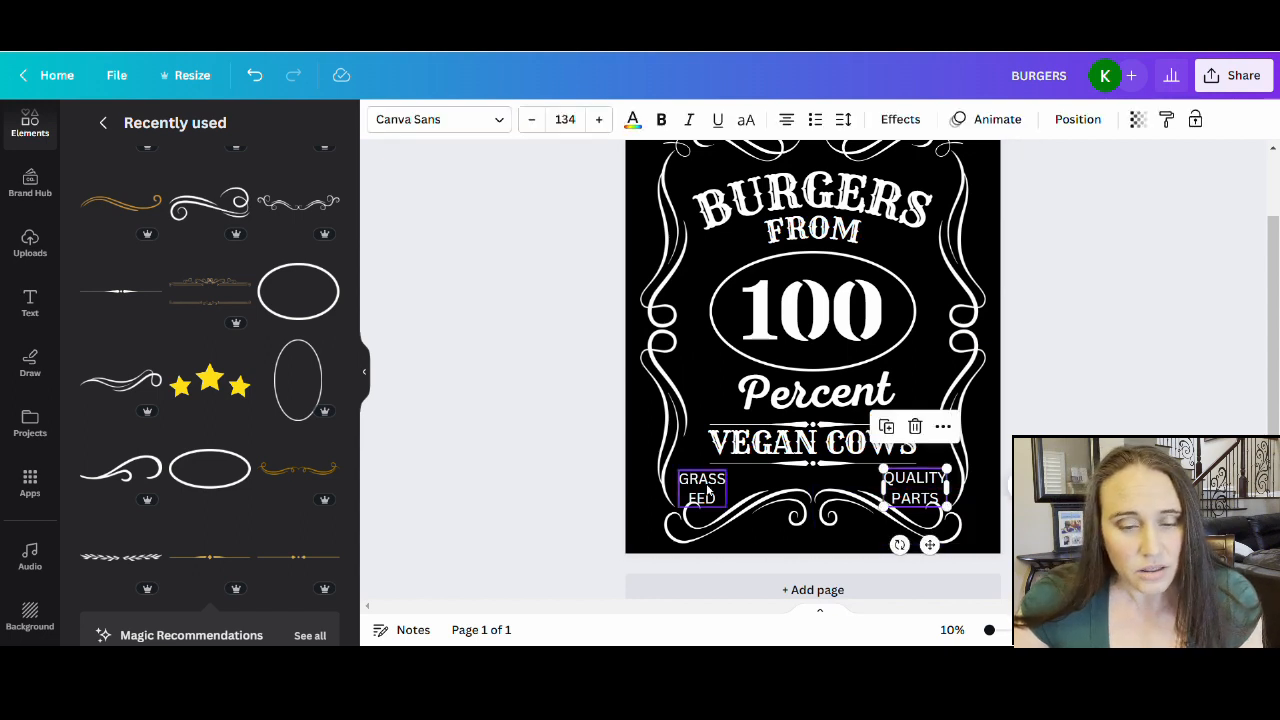
left_click(439, 119)
left_click_drag(136, 180, 6, 125)
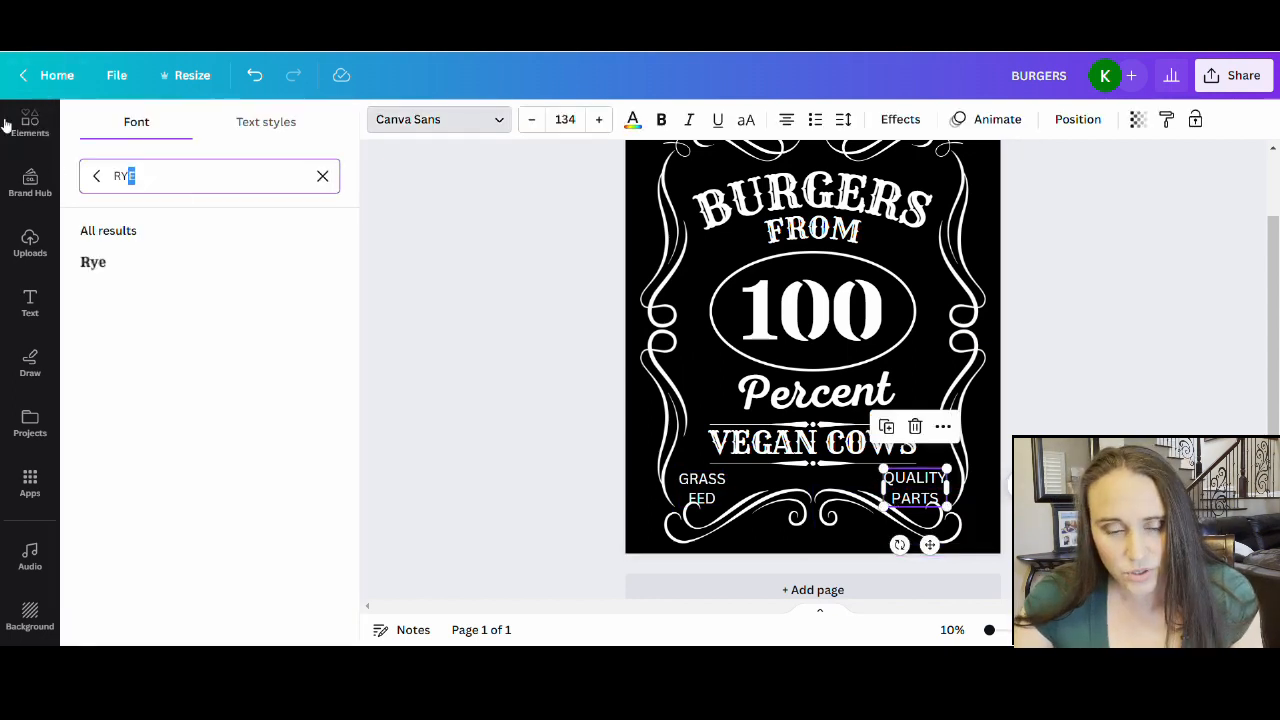
key("BackSpace")
key("BackSpace")
key("BackSpace")
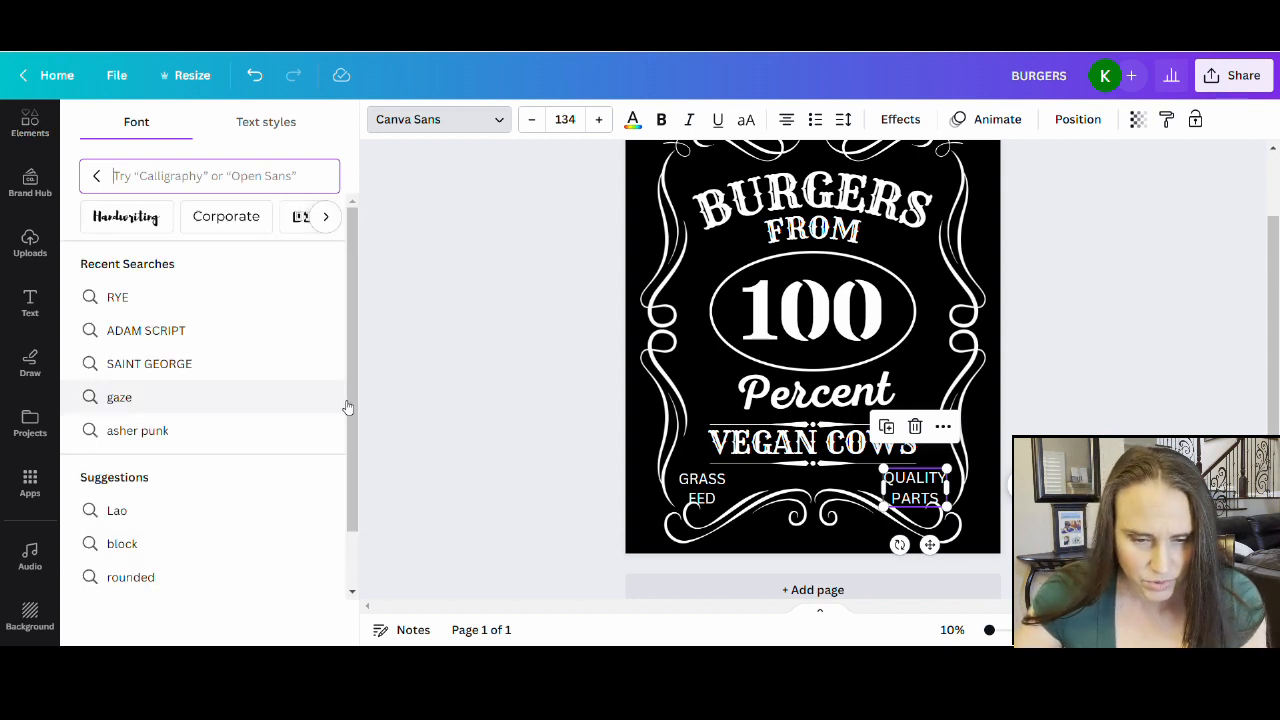
type("WINTER")
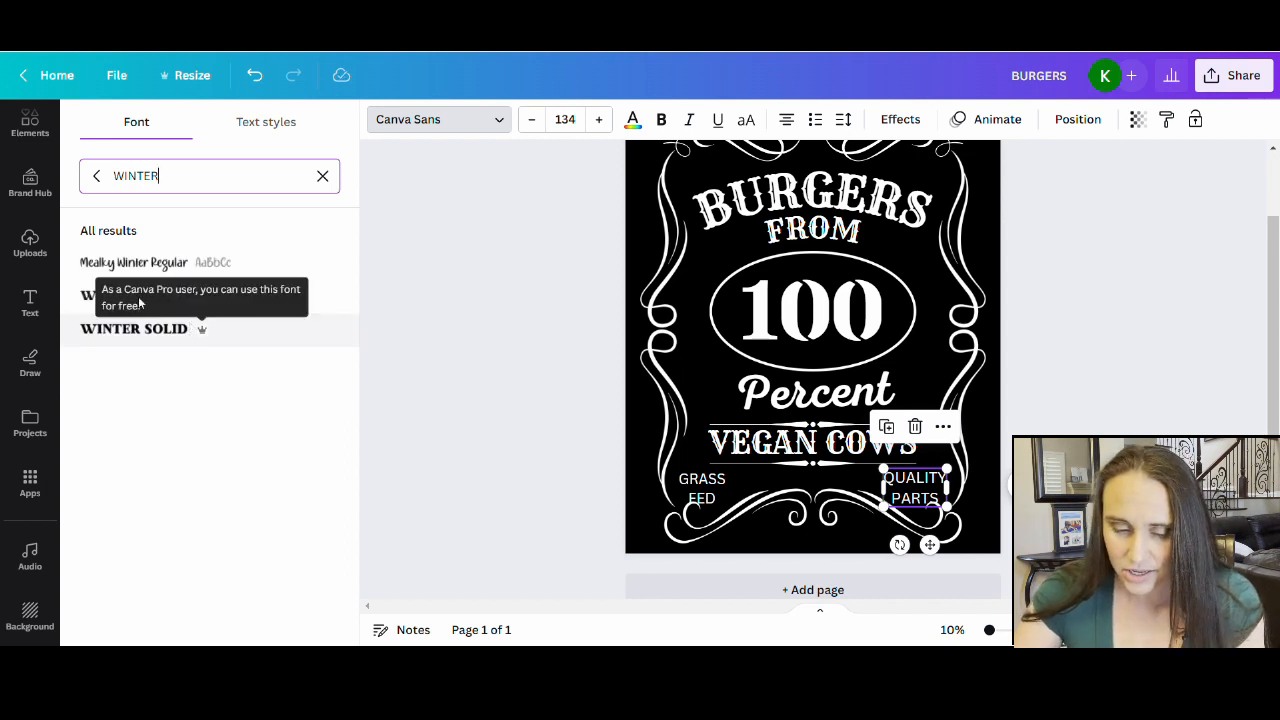
left_click(79, 303)
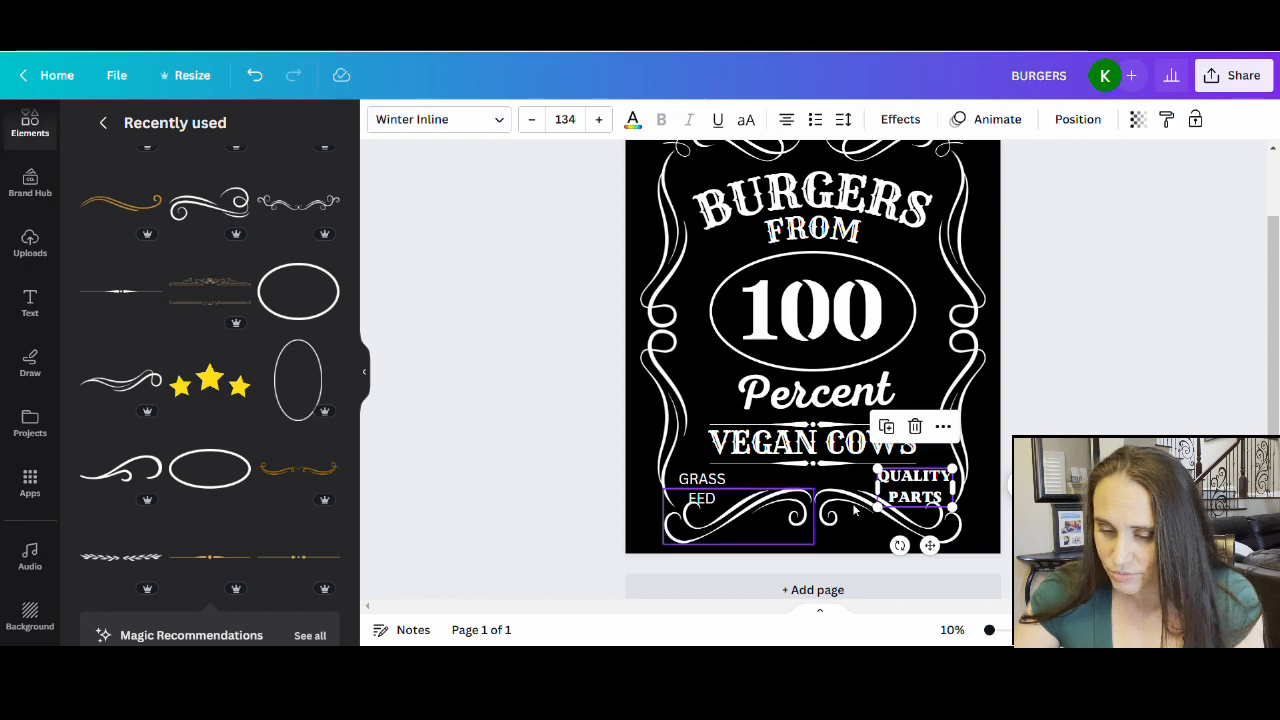
left_click(1083, 392)
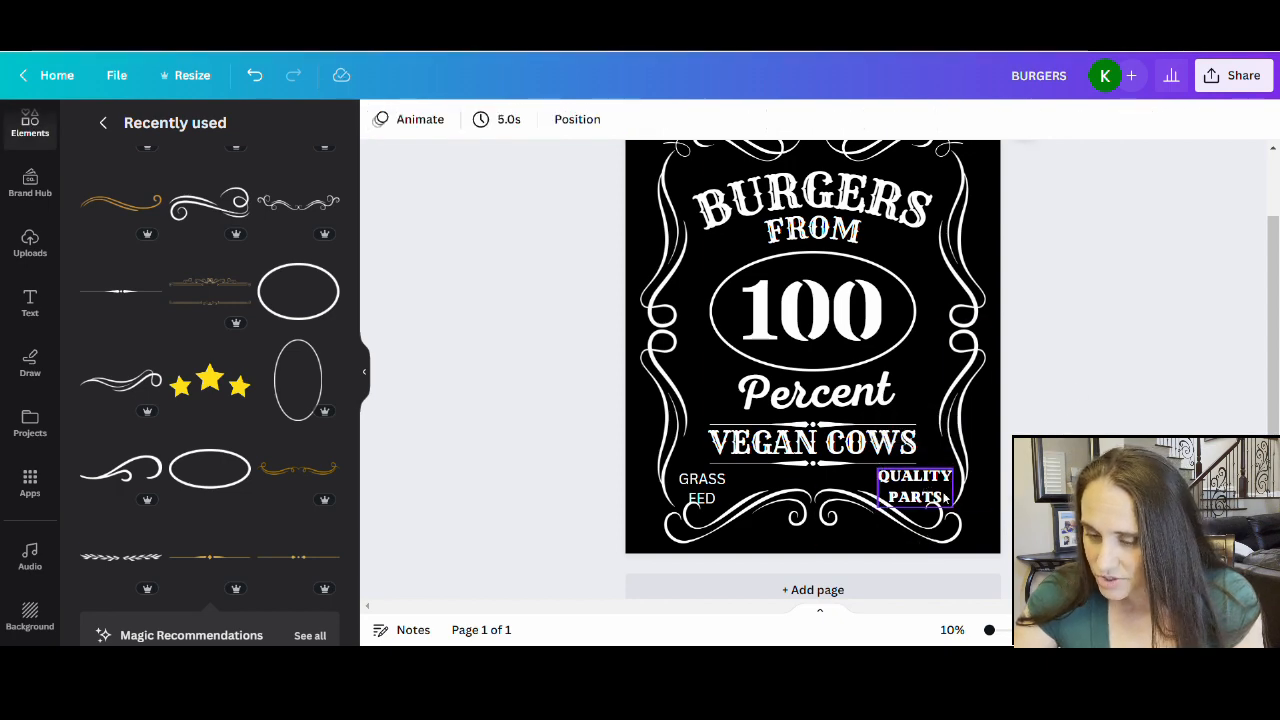
- Shrink "QUALITY PARTS" to size 111 and place it inward, clear of the frame, below the end of "VEGAN COWS"
key("ctrl+plus")
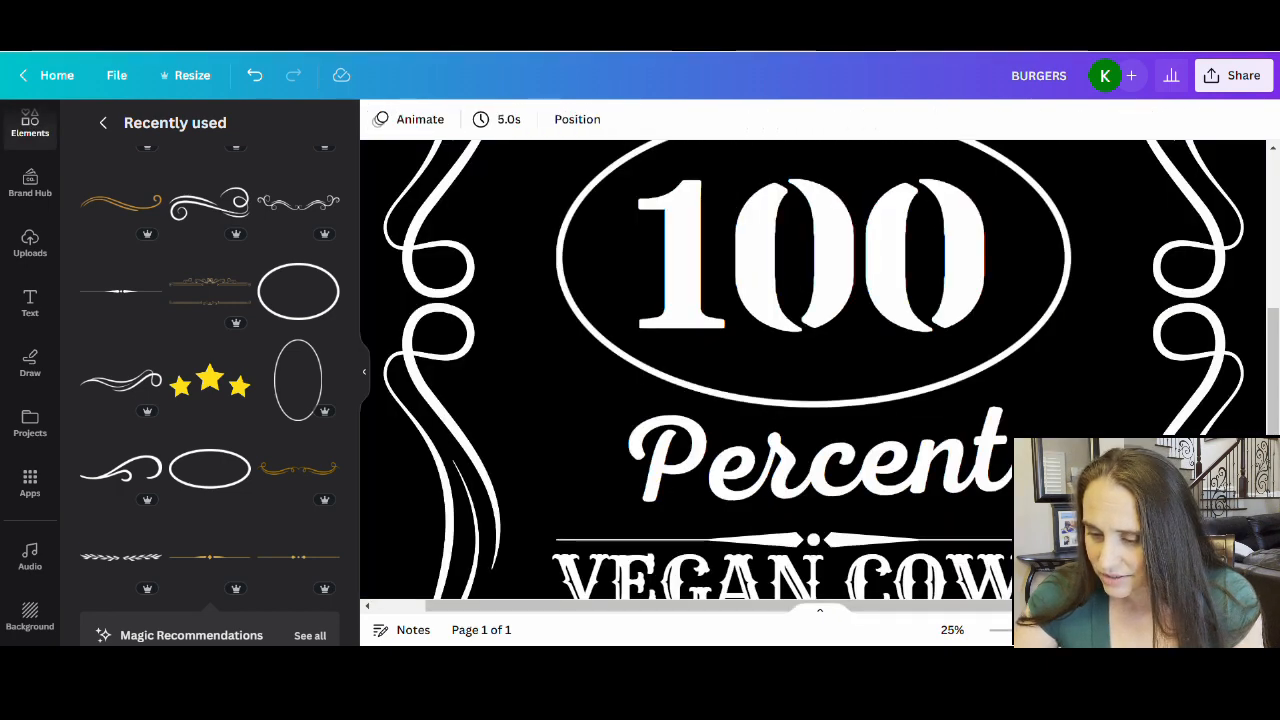
scroll(1067, 368, "down", 4)
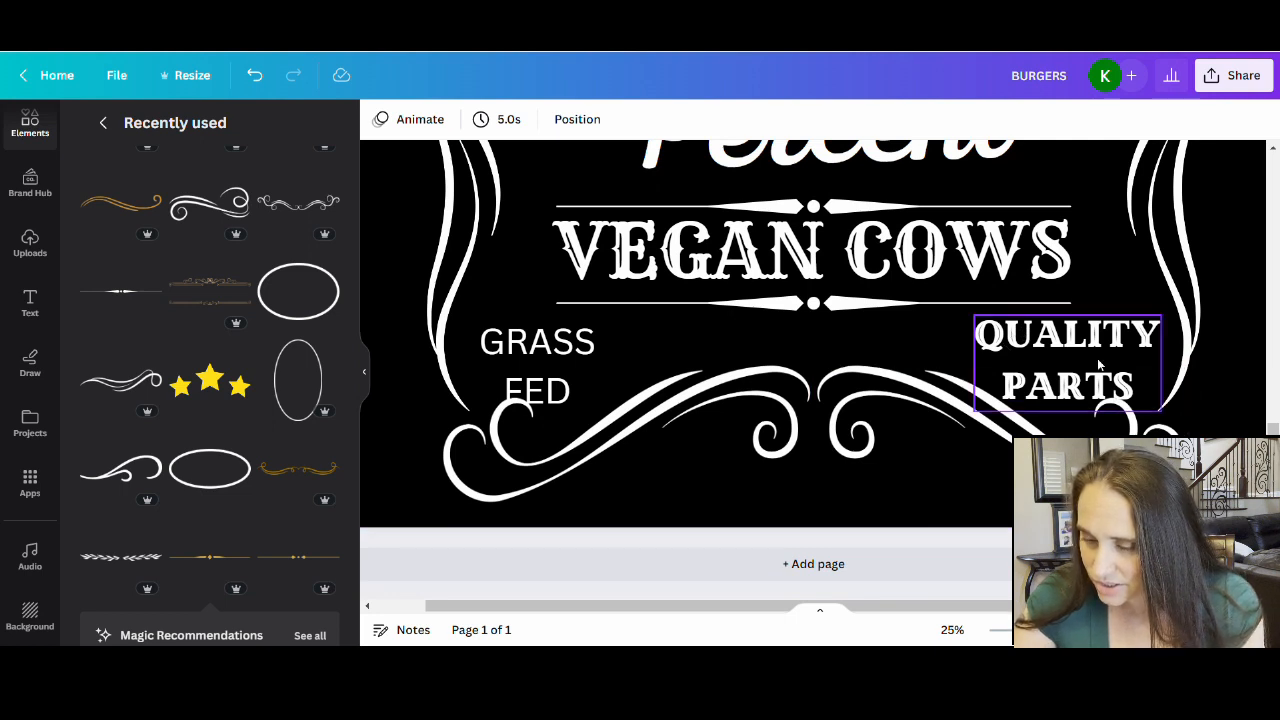
mouse_move(1075, 366)
left_mouse_down()
mouse_move(985, 366)
mouse_move(1064, 366)
left_mouse_up()
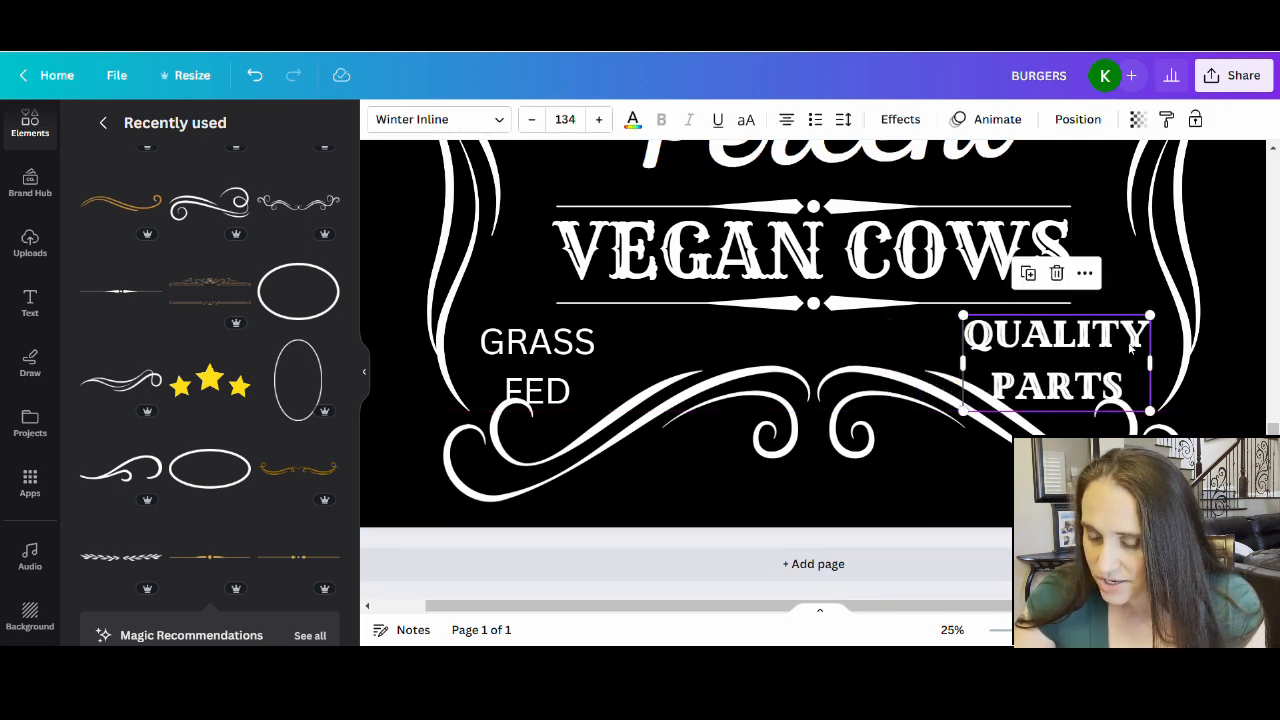
left_click_drag(1160, 328, 1124, 325)
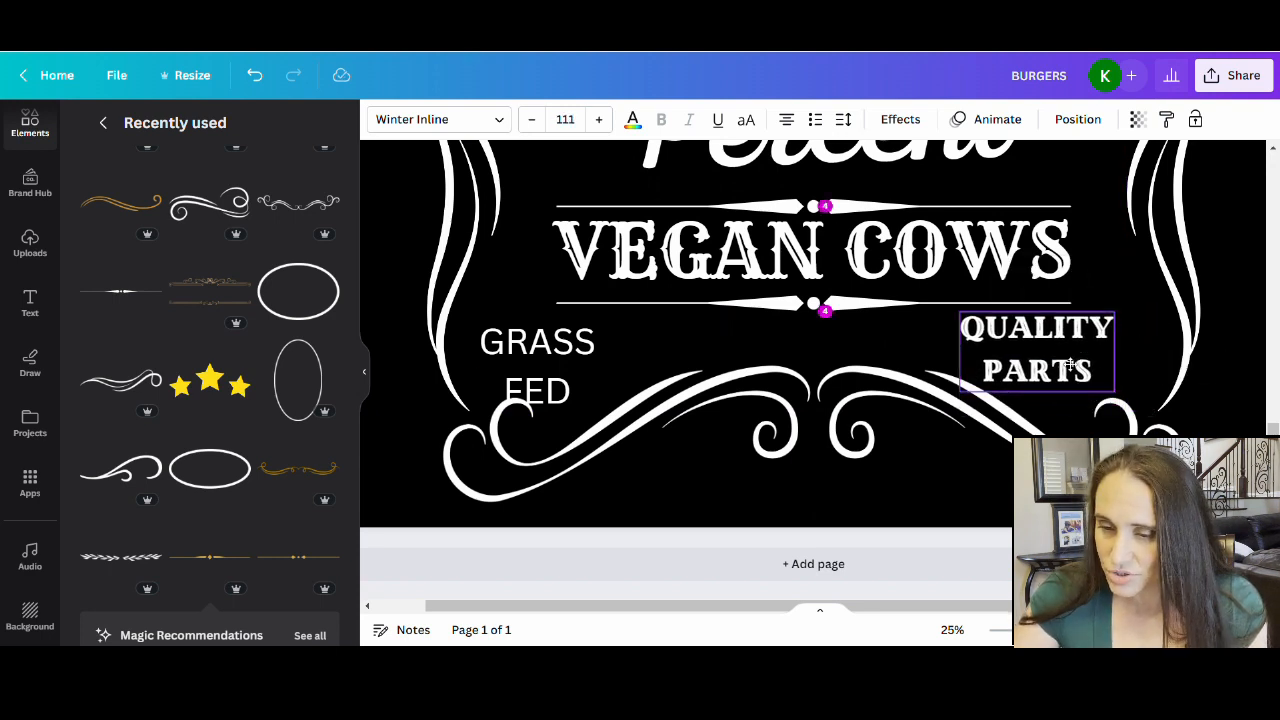
left_click_drag(1071, 366, 1072, 366)
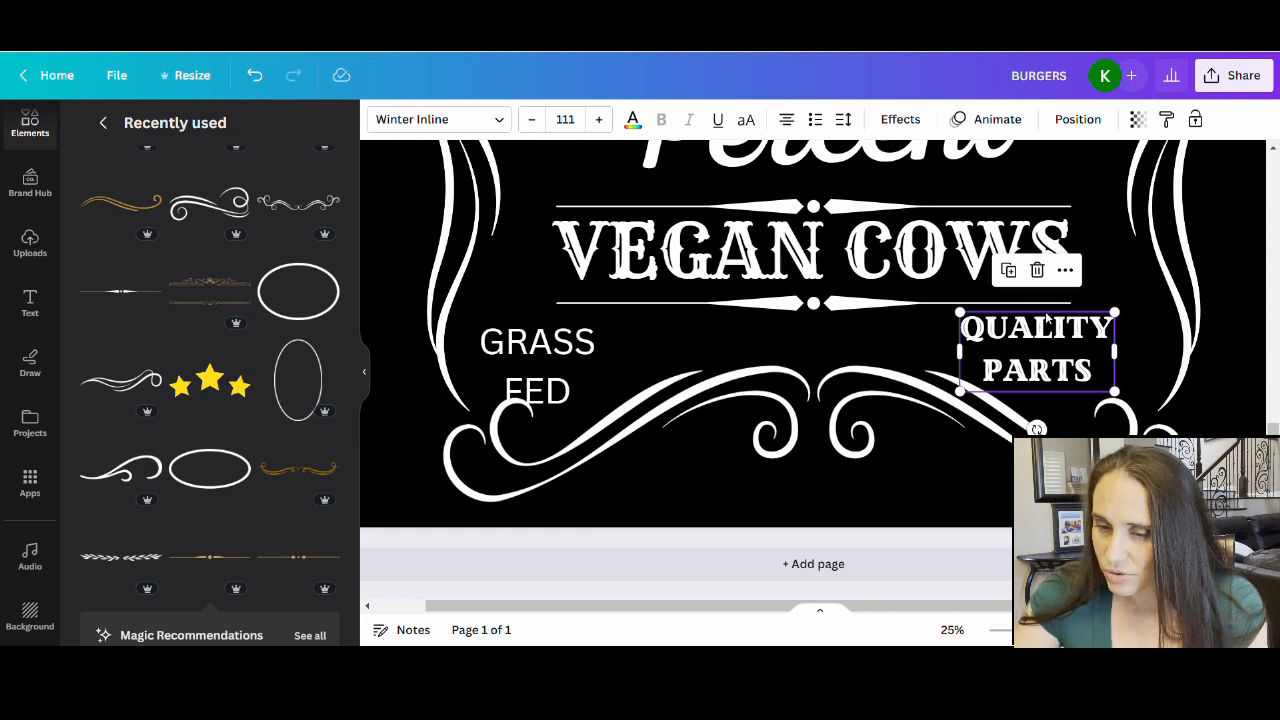
- Set the line spacing of "QUALITY PARTS" to 1.08 and nudge it down to align its top with "GRASS FED"
left_click(845, 122)
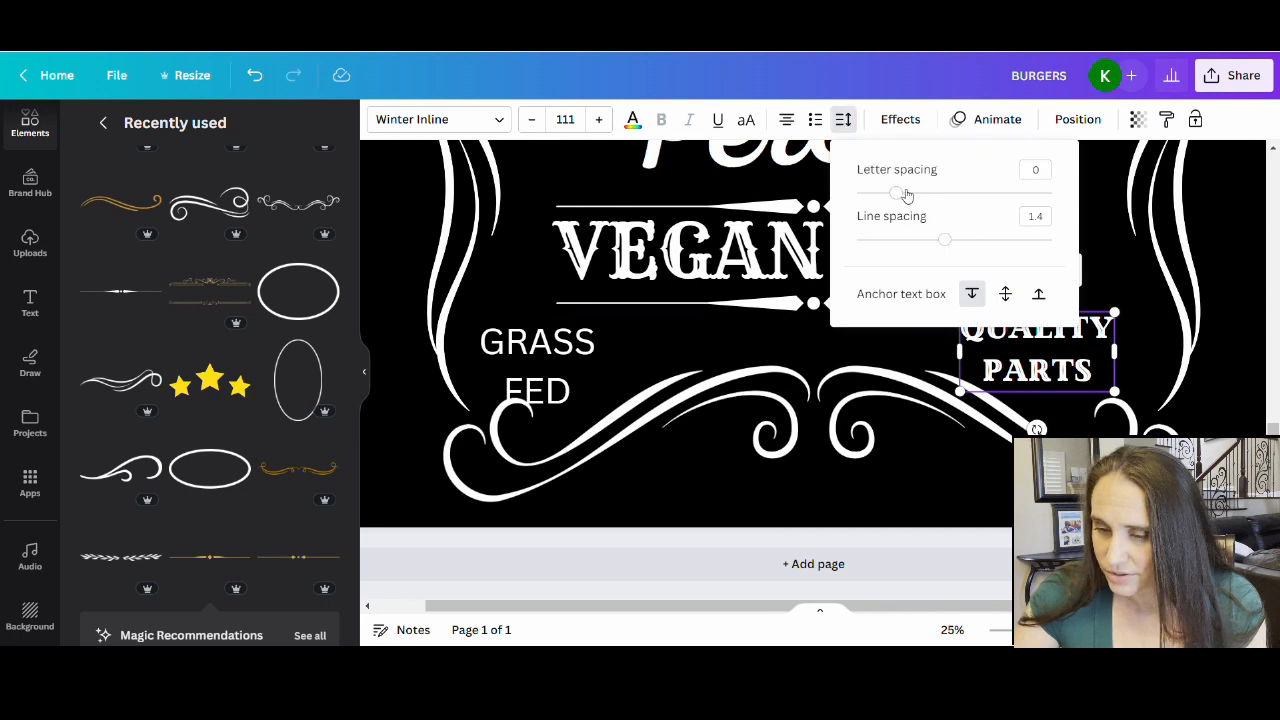
left_click_drag(944, 243, 917, 246)
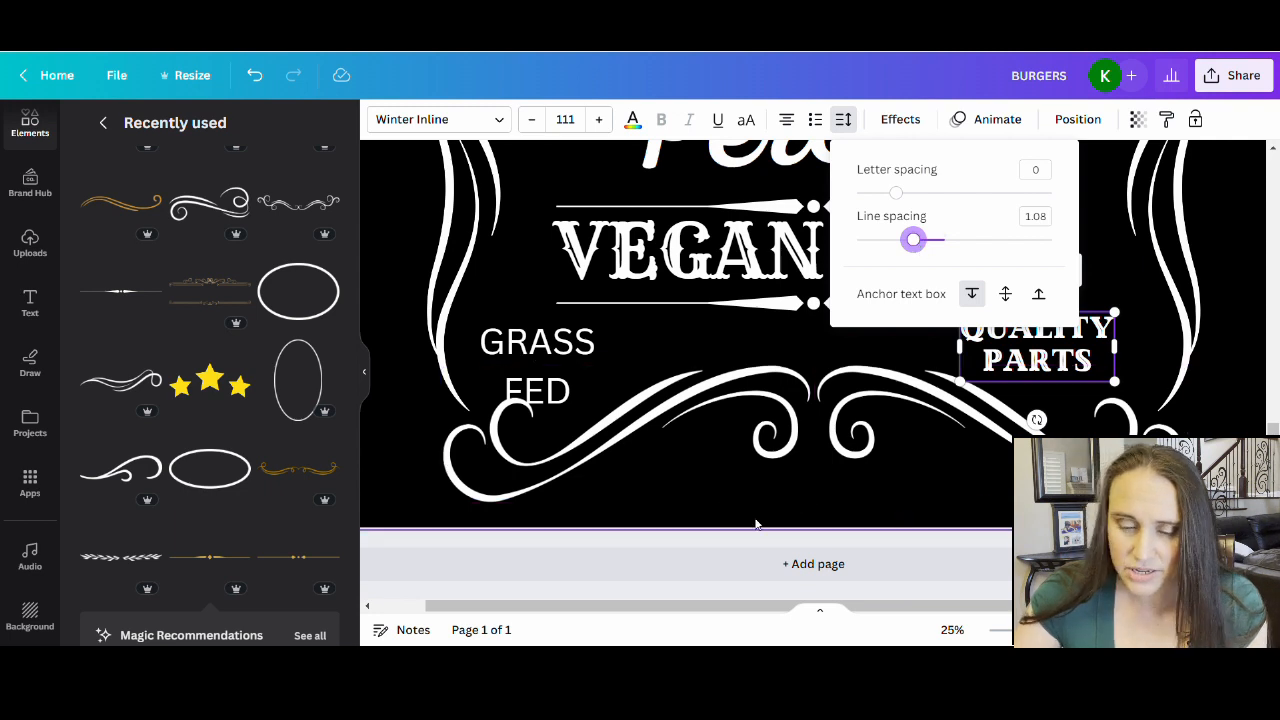
left_click(760, 520)
left_click_drag(1066, 362, 1068, 368)
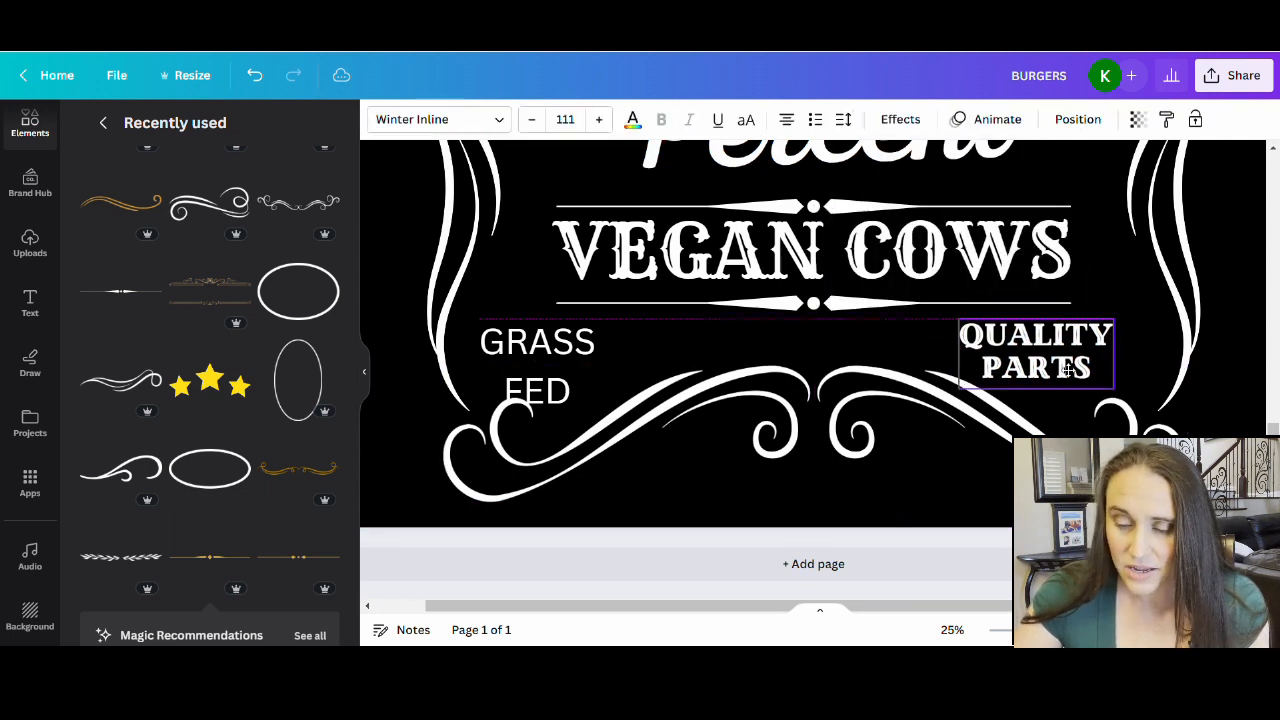
- Apply the Winter Inline font to "GRASS FED" and shift it horizontally inward, away from the frame
left_click(540, 345)
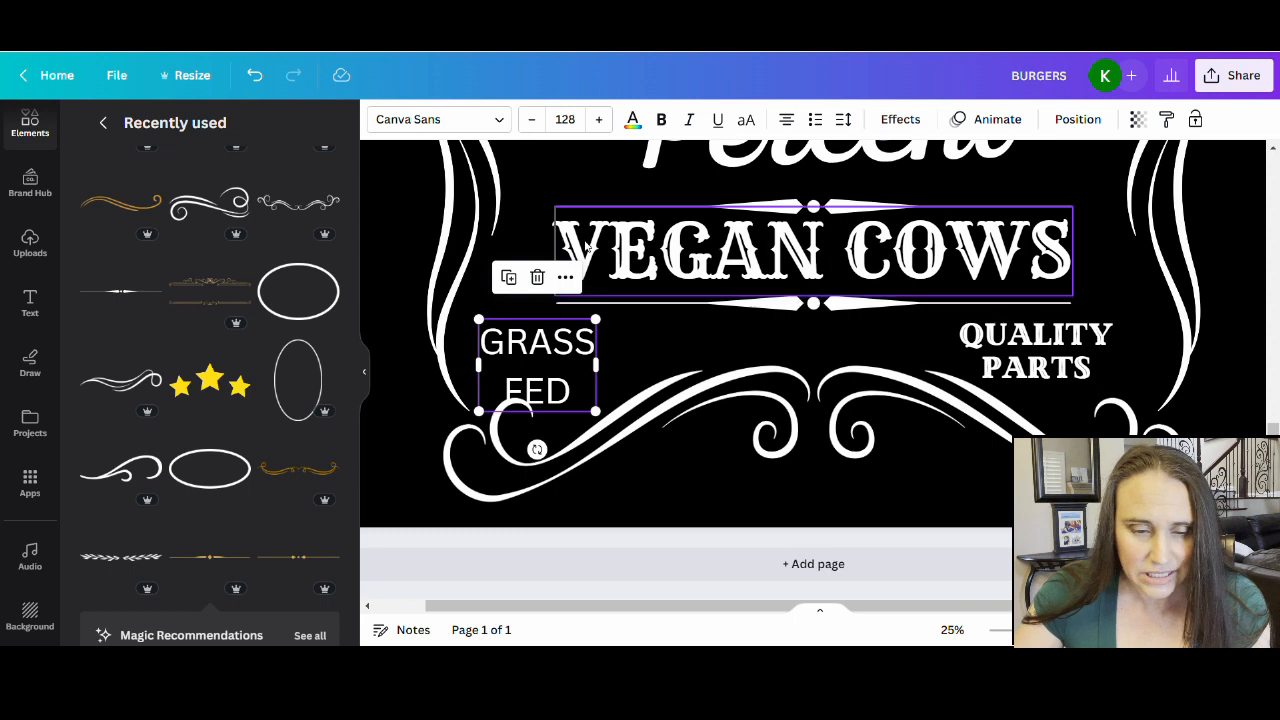
left_click(470, 120)
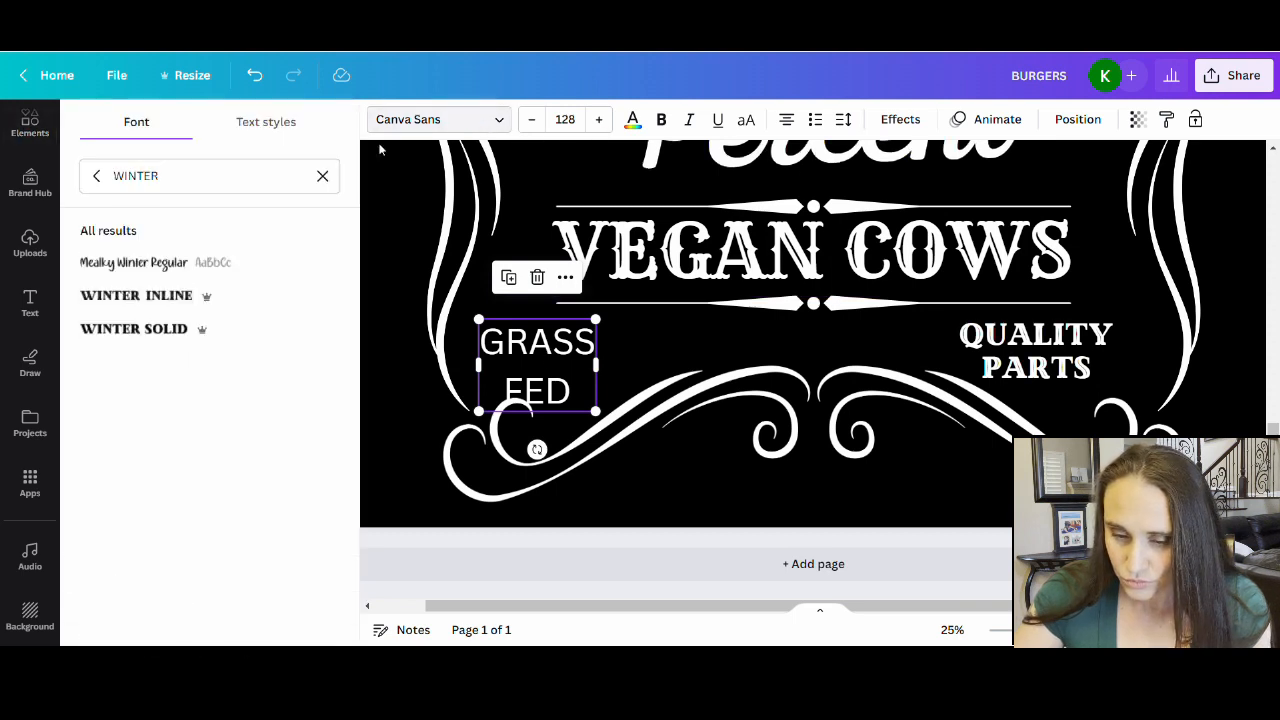
left_click(90, 295)
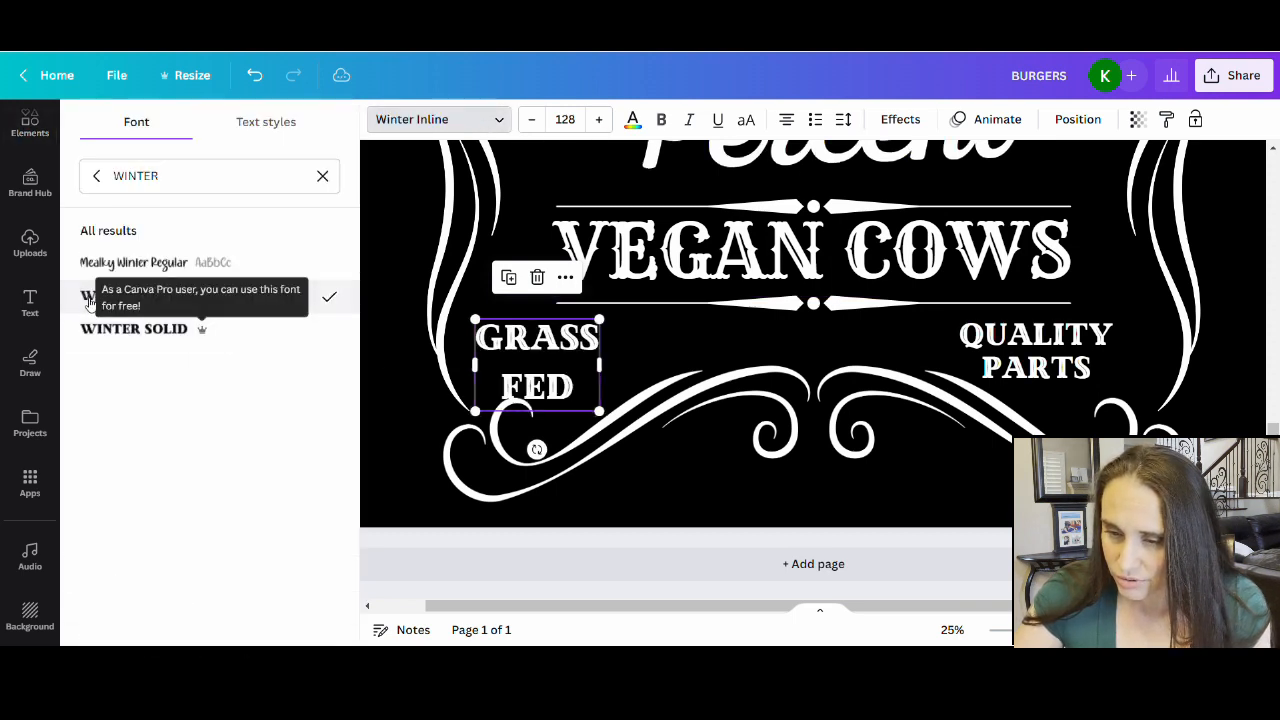
left_click_drag(528, 368, 552, 368)
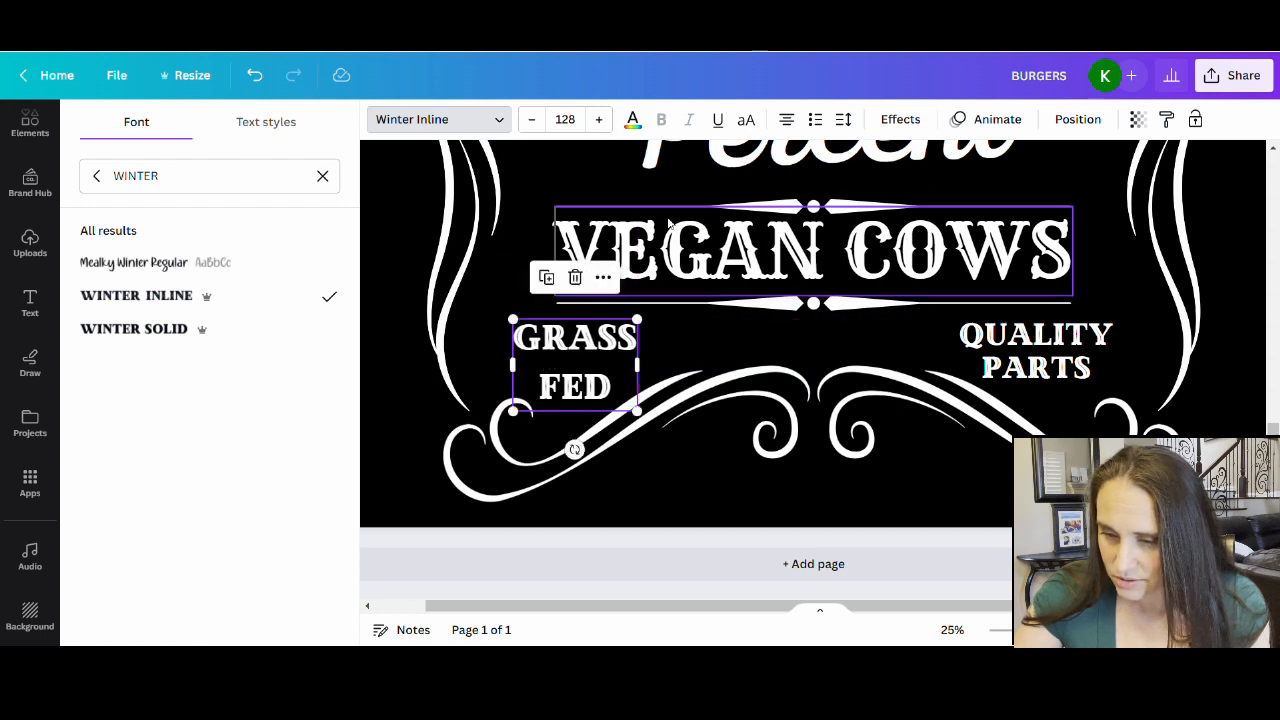
- Set the line spacing of "GRASS FED" to 1.08, matching "QUALITY PARTS"
left_click(844, 120)
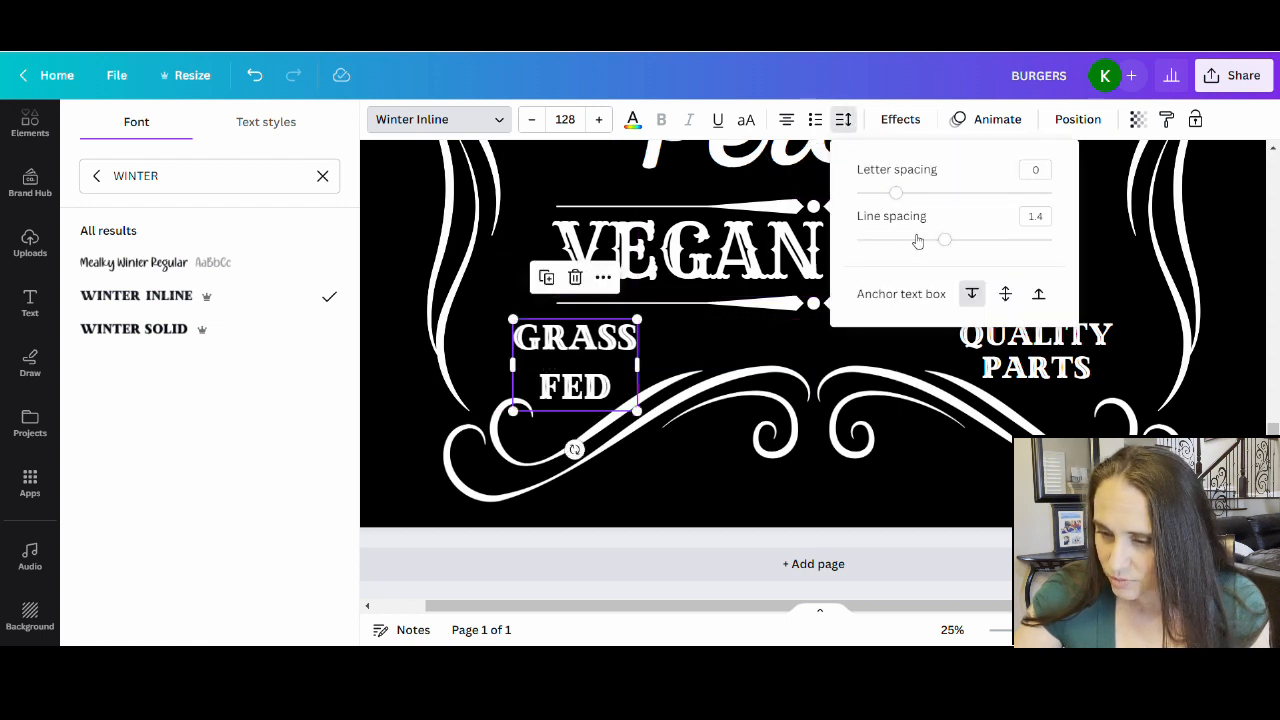
left_click_drag(918, 241, 913, 240)
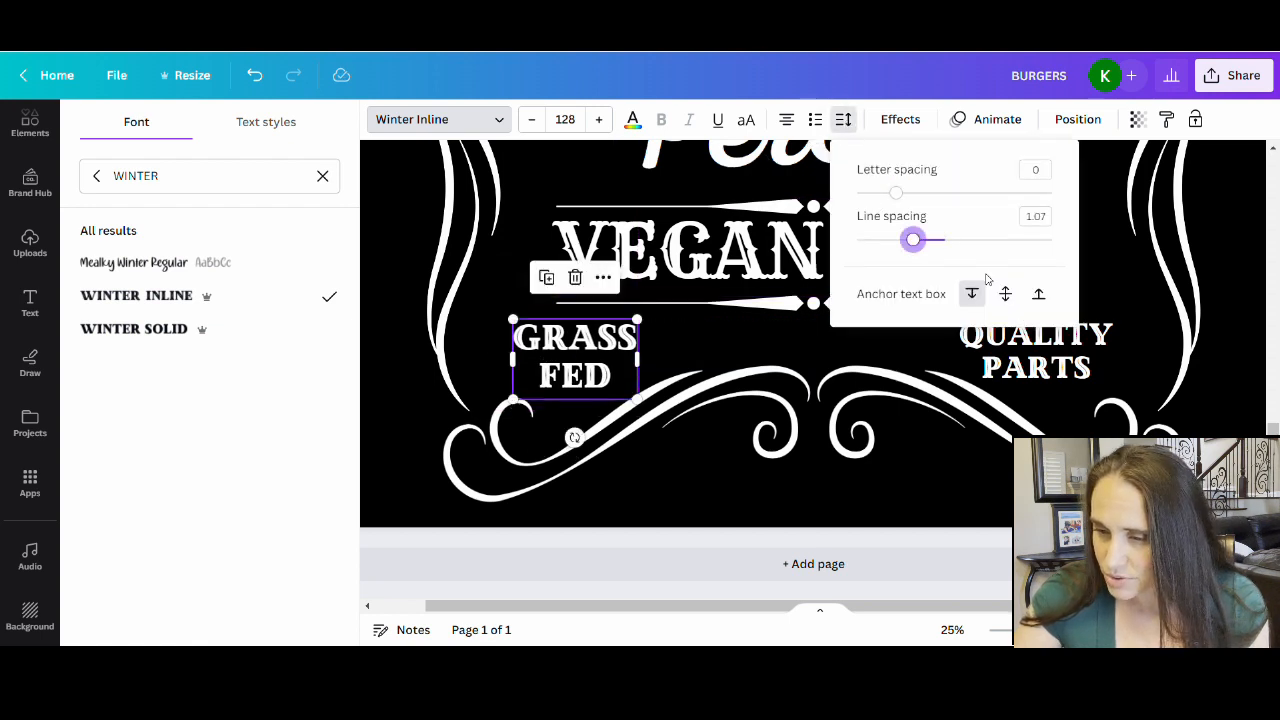
left_click(1062, 376)
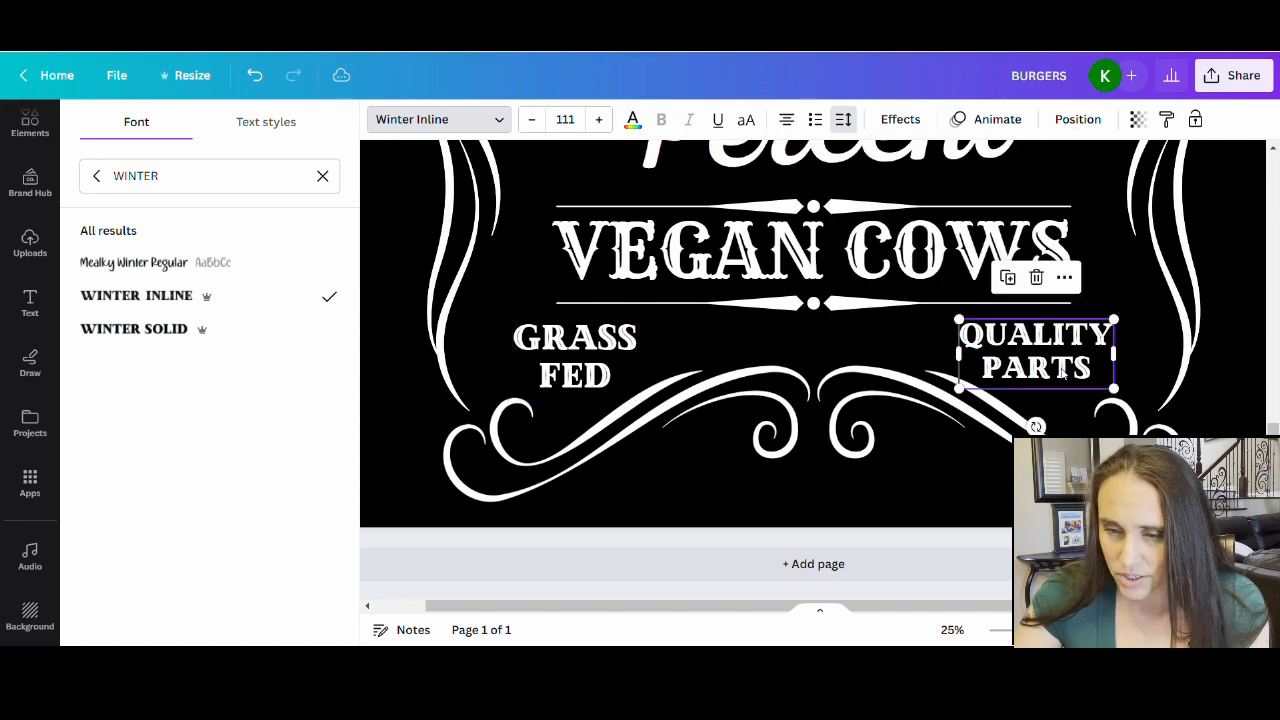
left_click(846, 119)
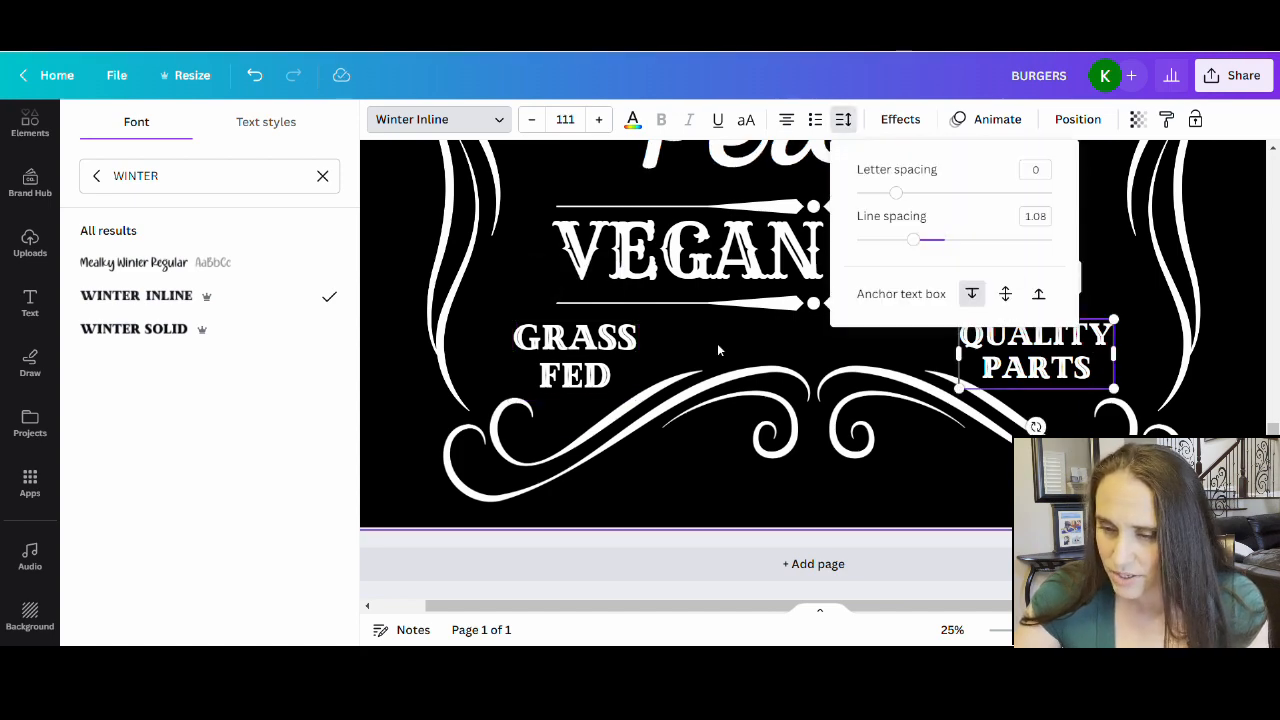
left_click(575, 357)
left_click(843, 119)
left_click_drag(913, 241, 919, 248)
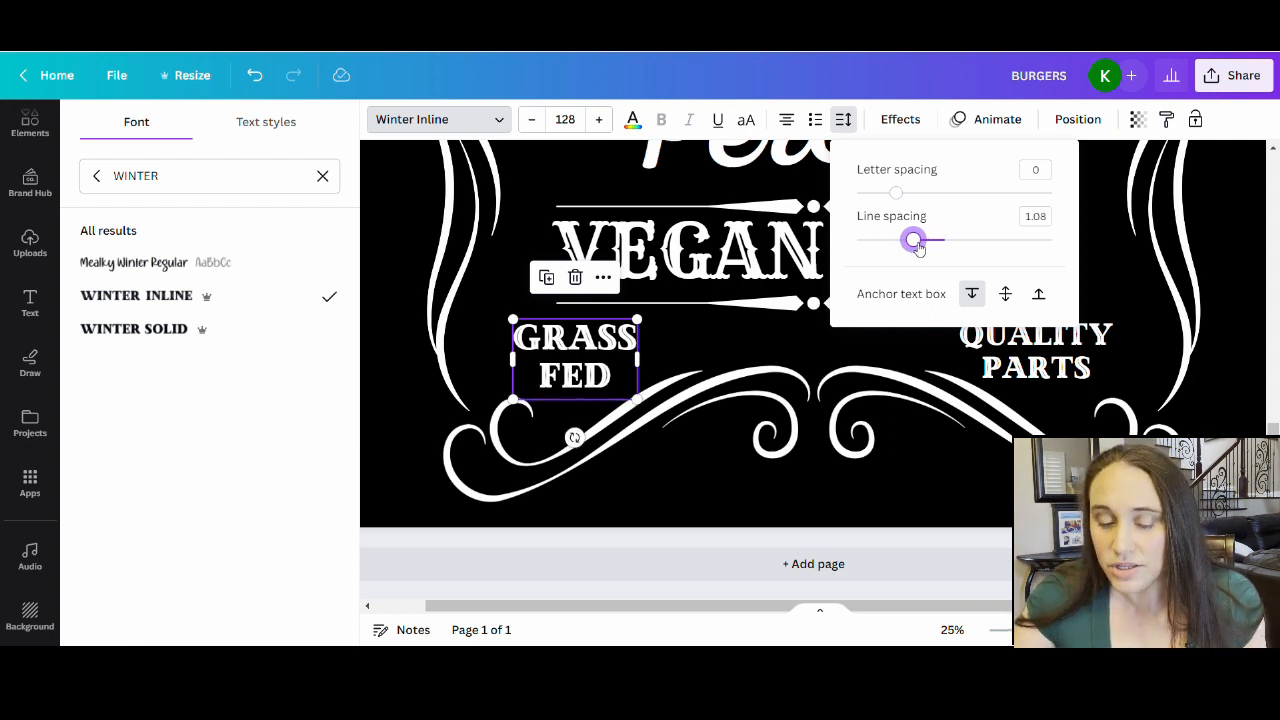
left_click(791, 522)
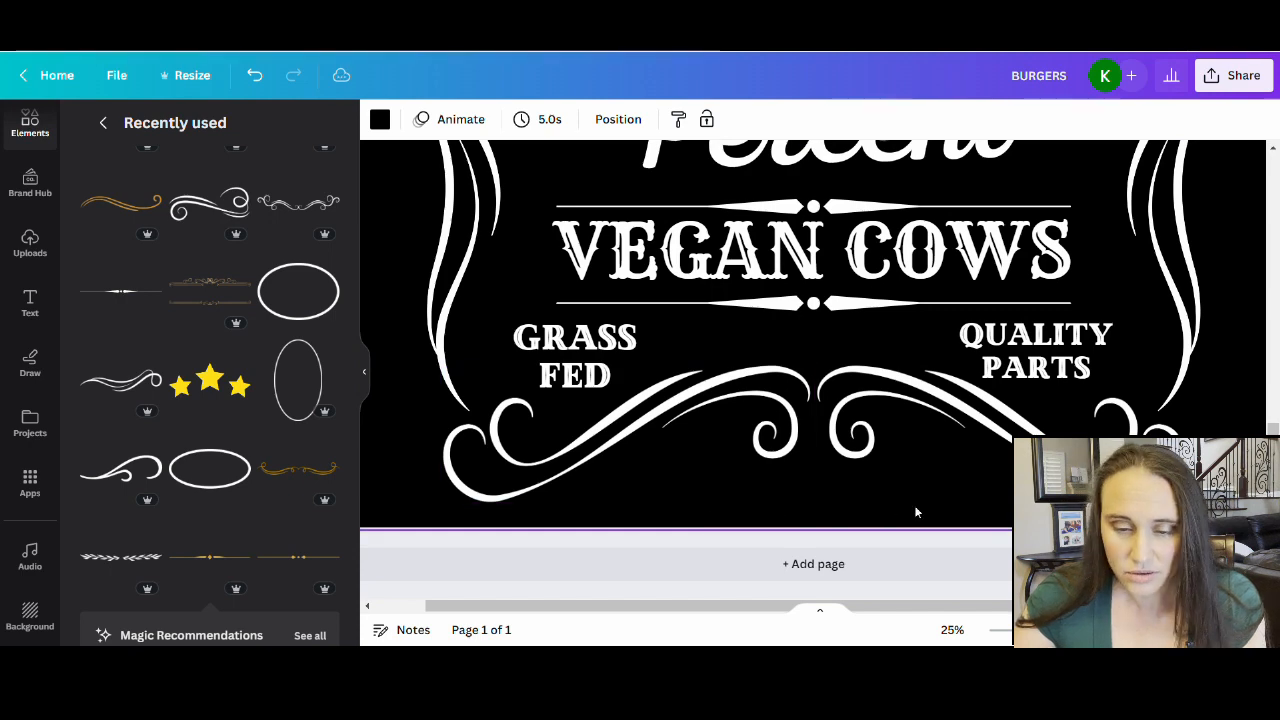
- Insert the recently used three-star graphic, shrink it and place it centred above "100" inside the oval
left_click_drag(1026, 631, 953, 638)
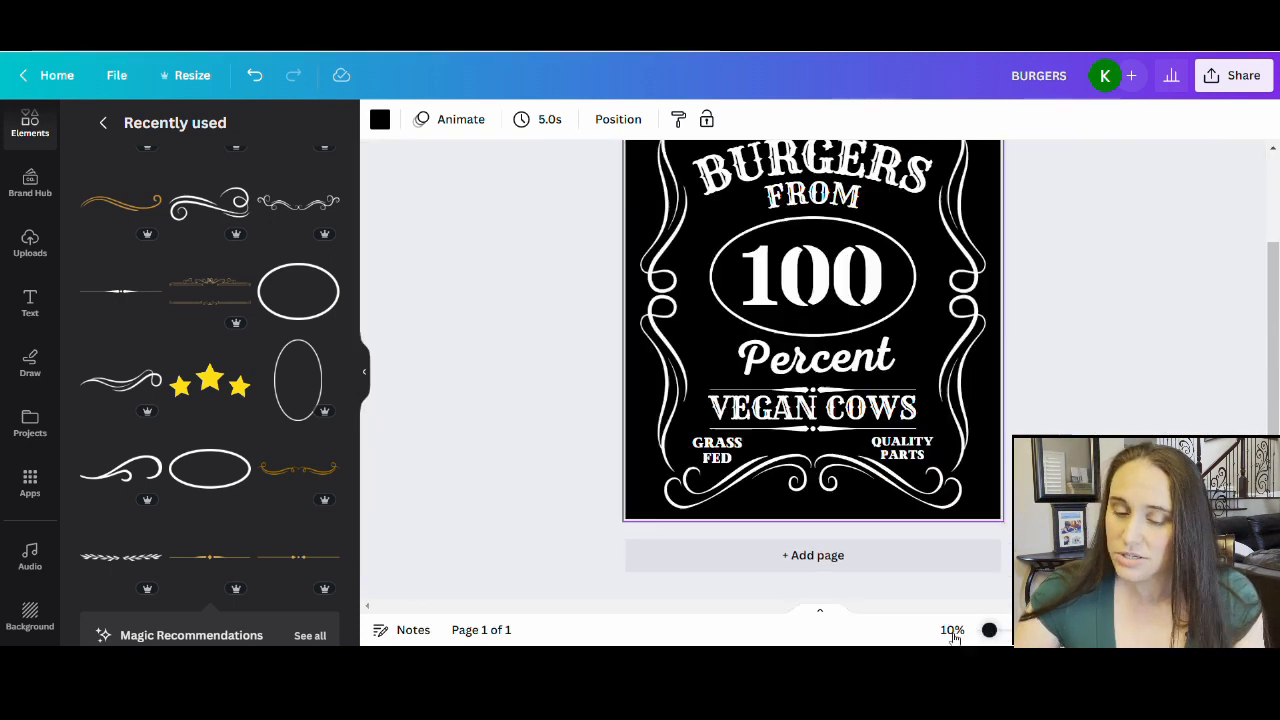
left_click(483, 219)
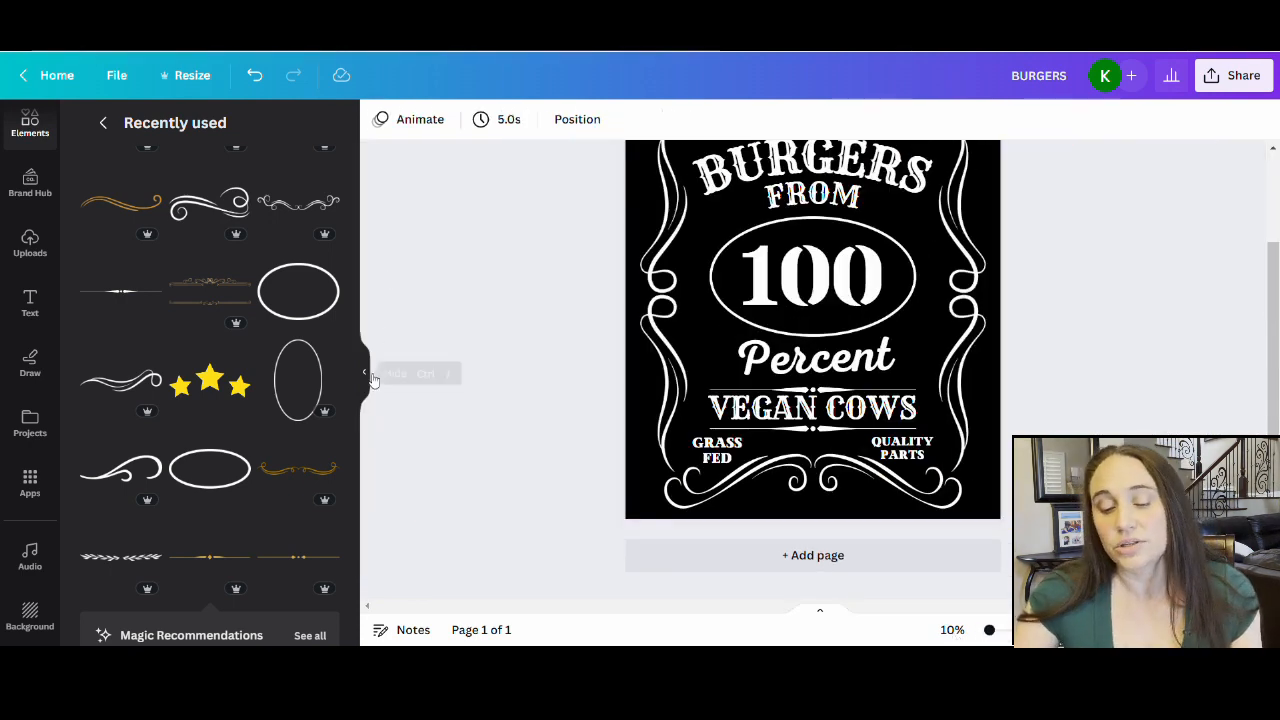
left_click(365, 372)
scroll(960, 325, "up", 3)
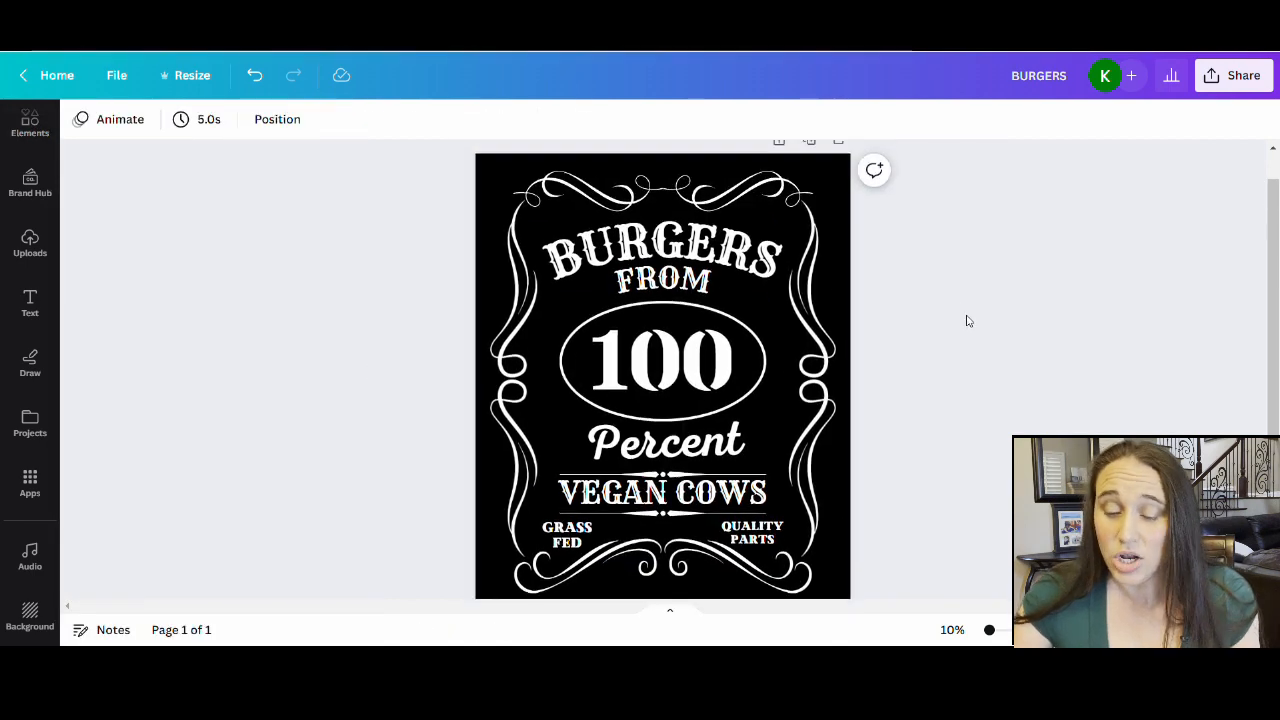
scroll(874, 277, "down", 1)
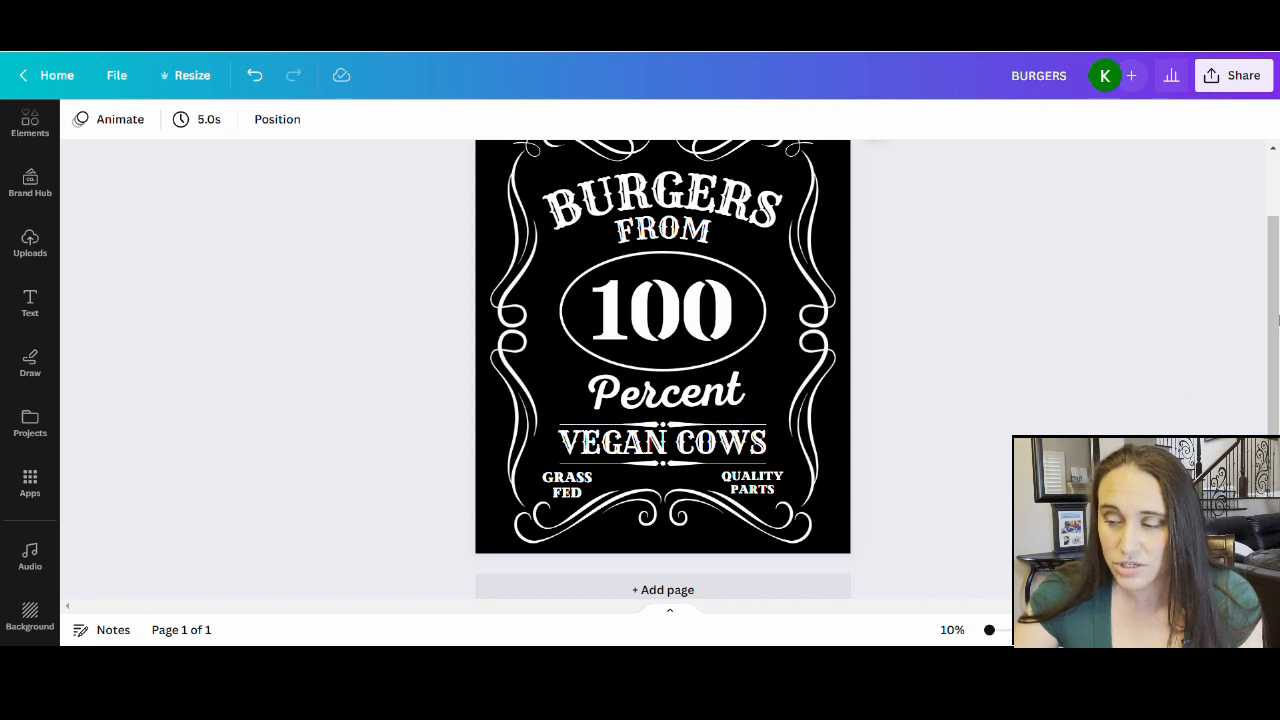
scroll(1120, 252, "up", 1)
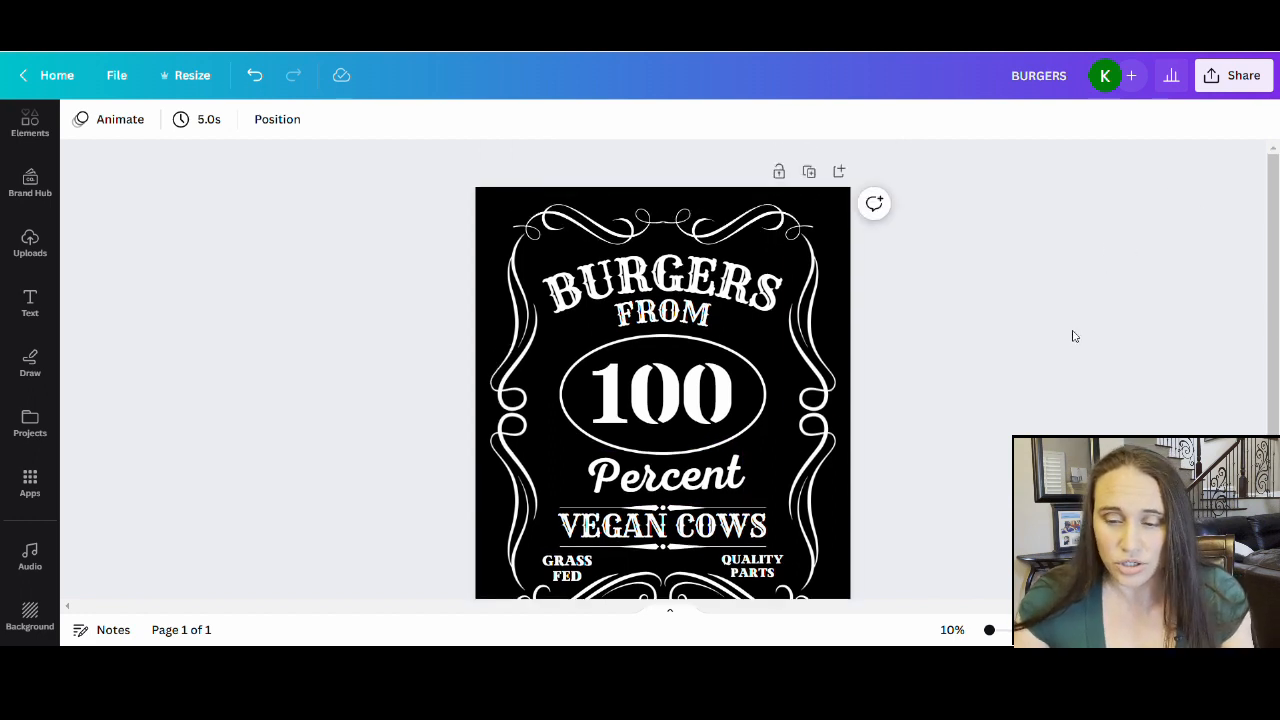
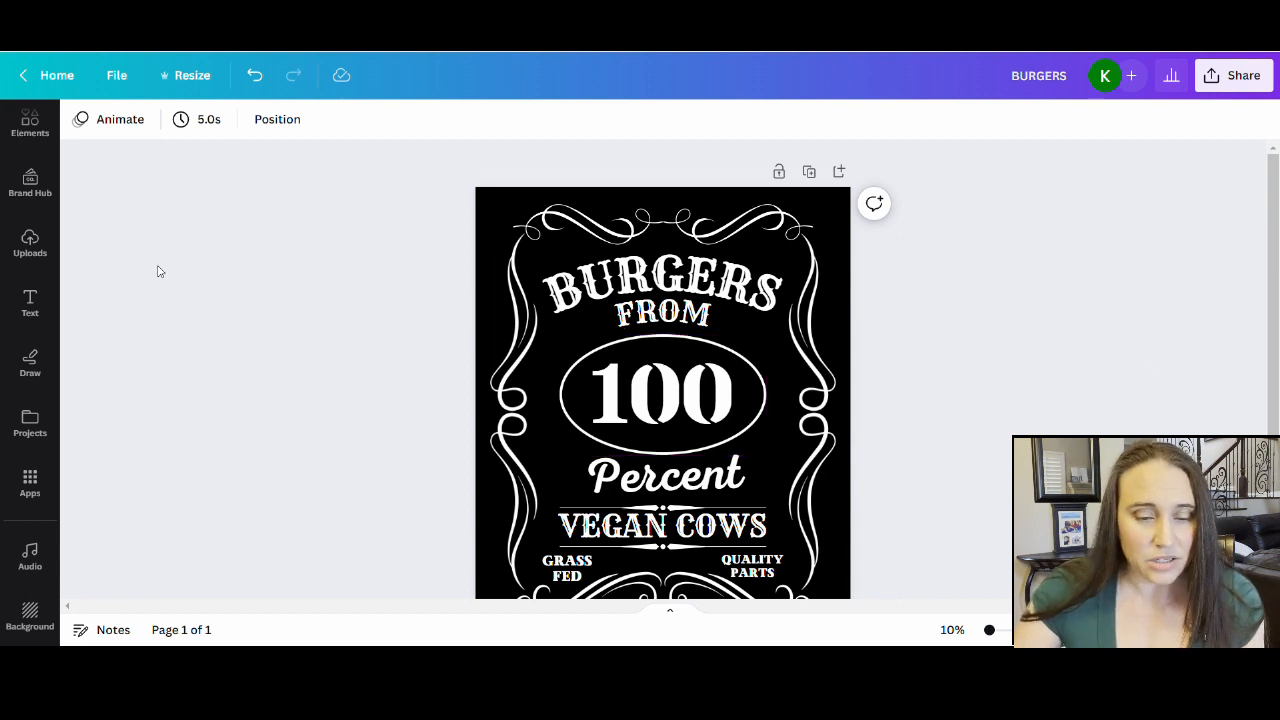
left_click(30, 183)
scroll(30, 185, "up", 2)
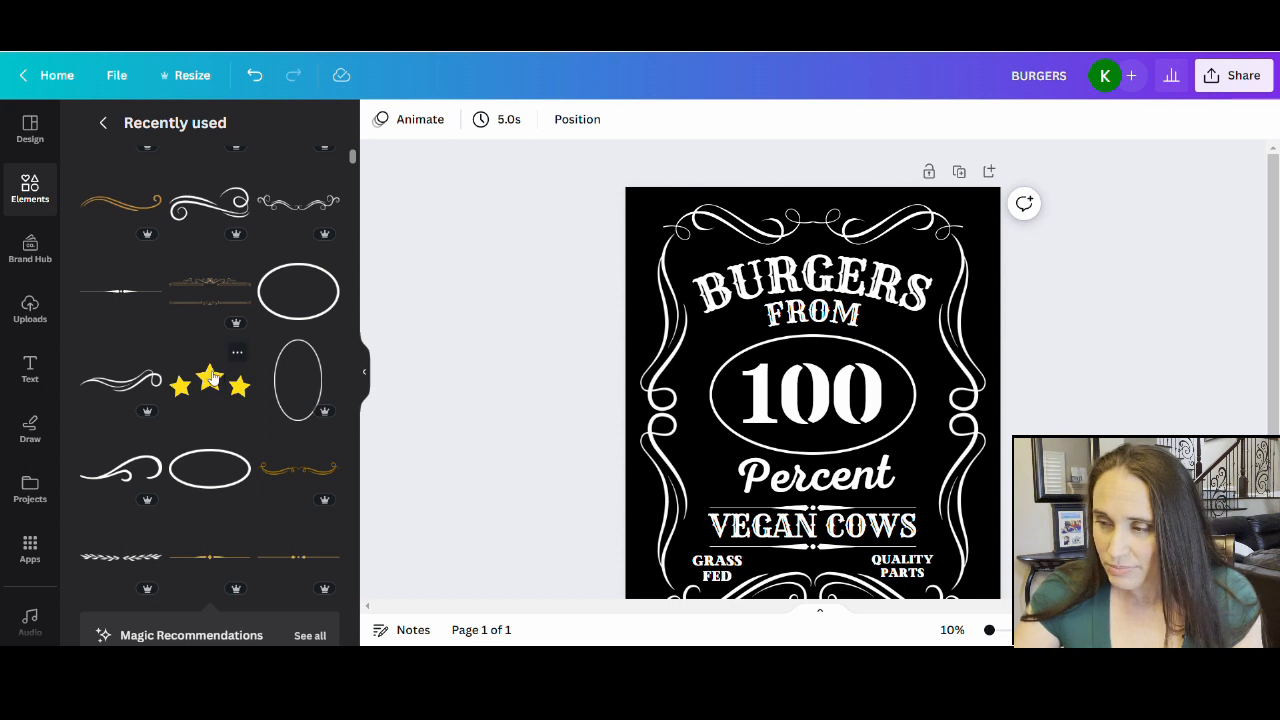
left_click(238, 388)
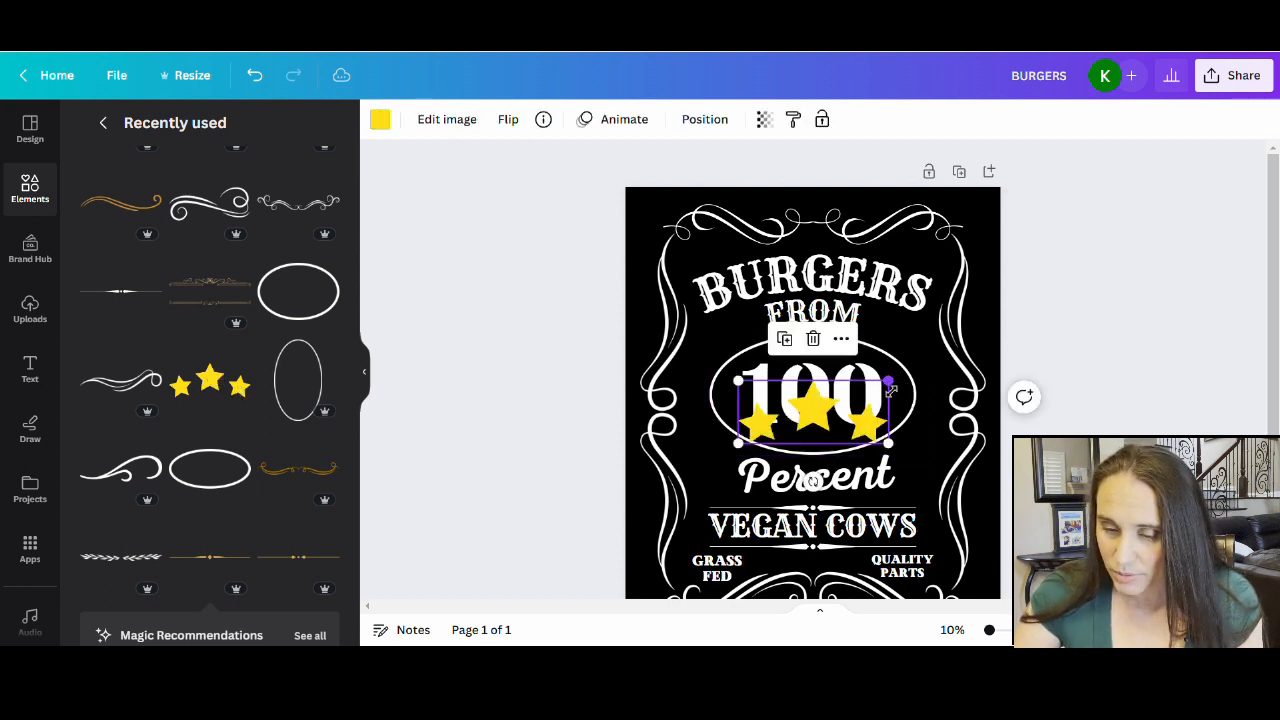
left_click_drag(891, 390, 816, 352)
left_click(1100, 379)
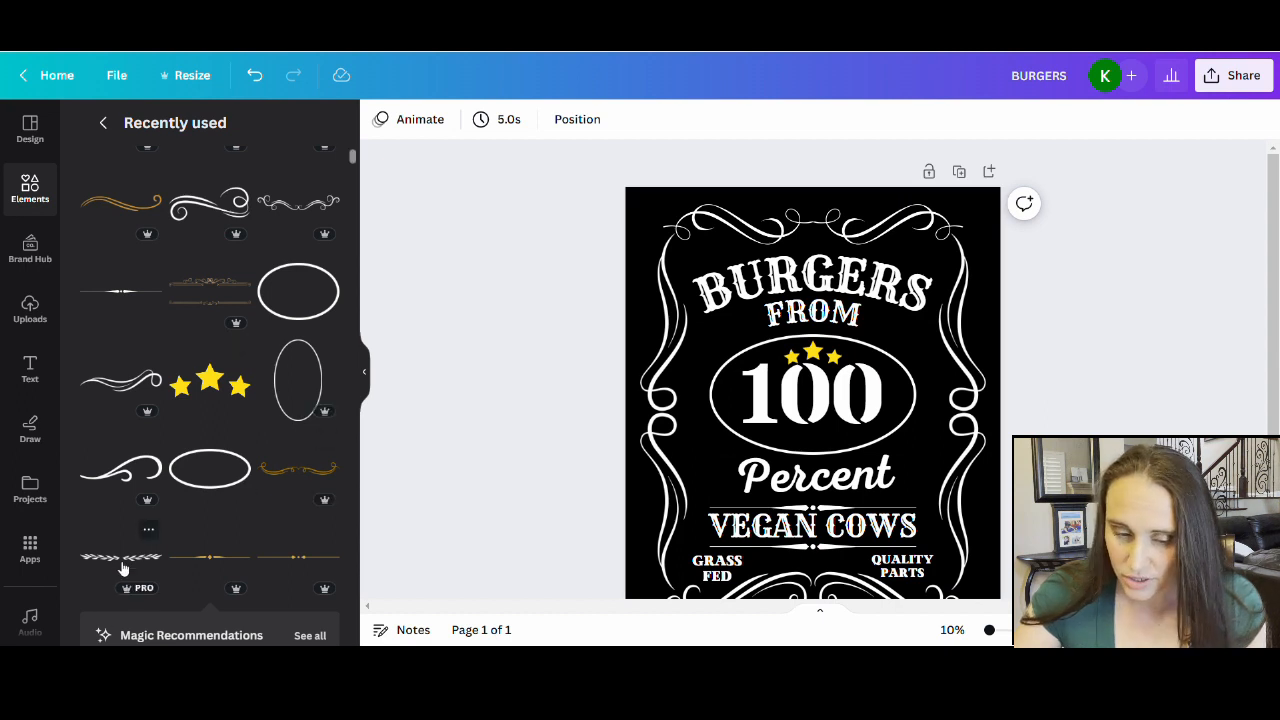
- Insert the recently used leafy branch divider, colour it white, shrink it and centre it below "100" inside the oval
scroll(147, 537, "down", 2)
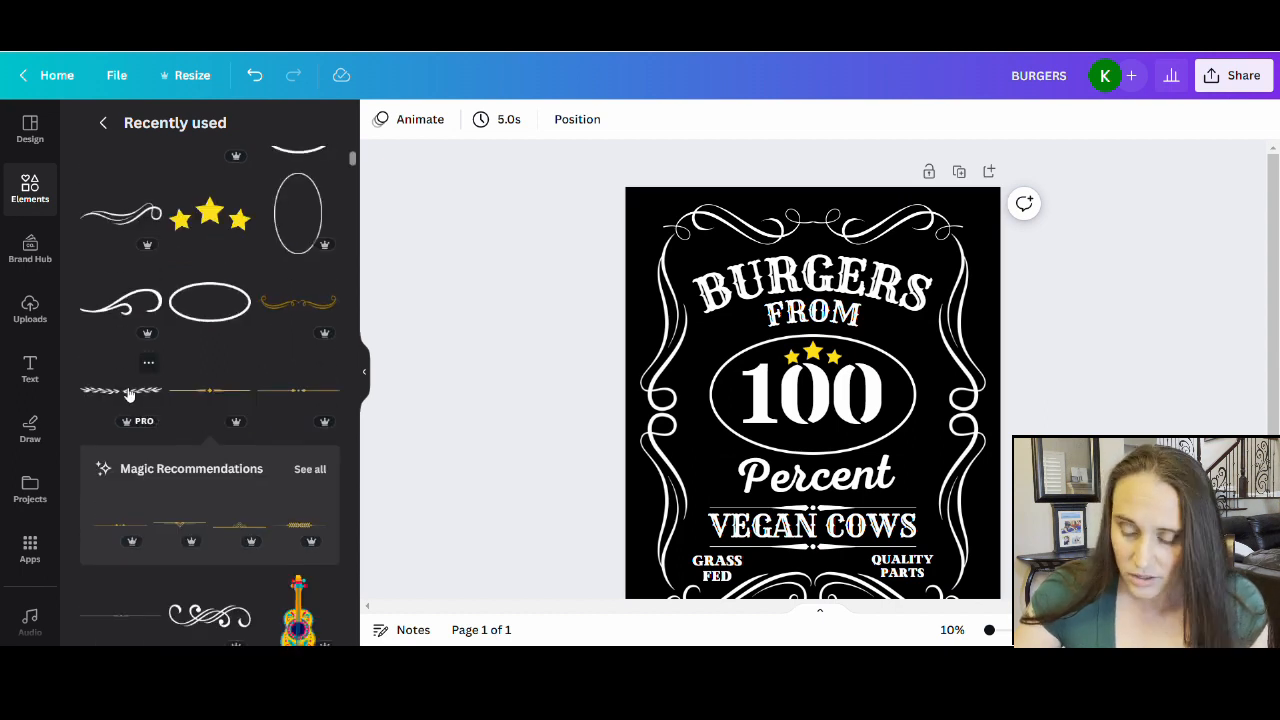
left_click(128, 394)
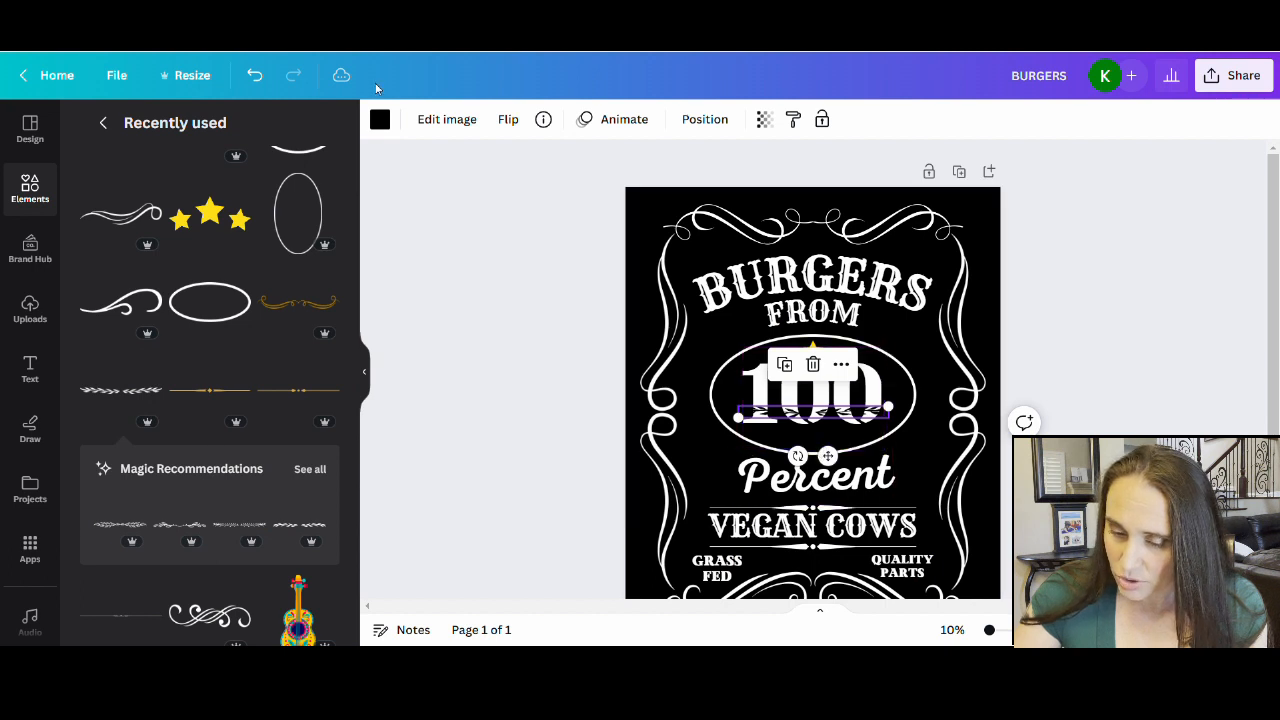
left_click(380, 120)
left_click(322, 446)
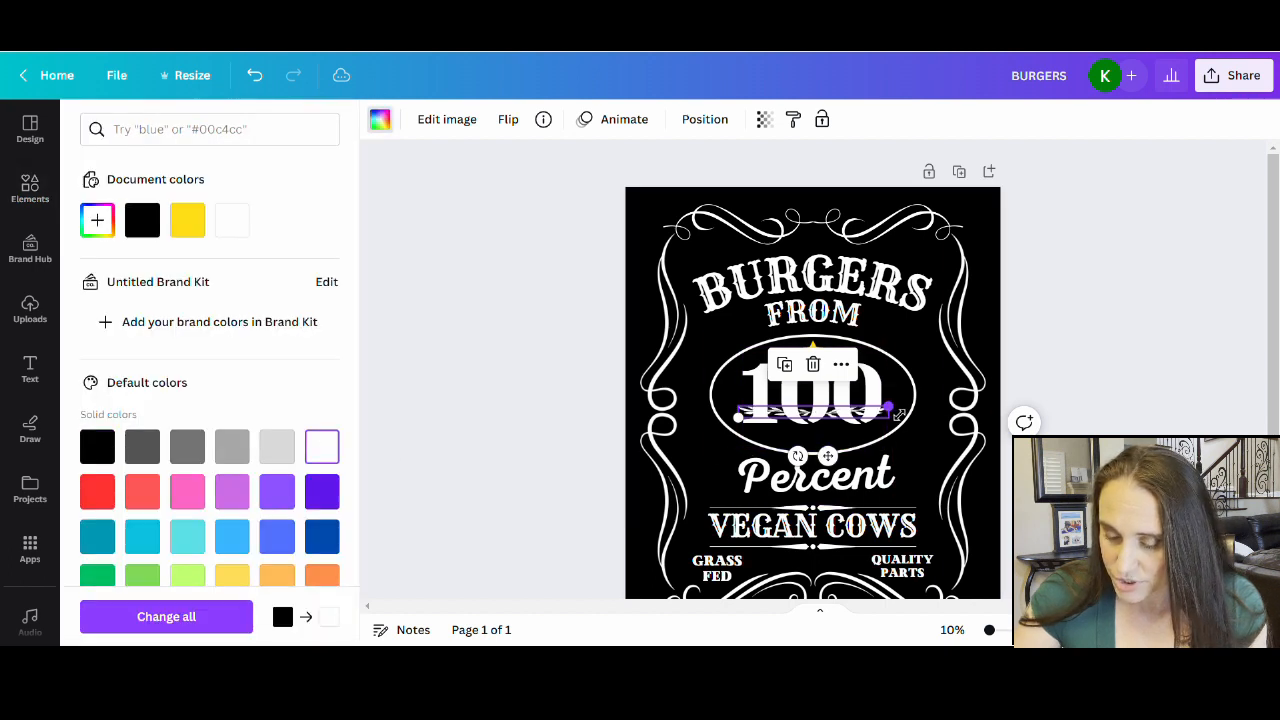
left_click_drag(894, 411, 824, 442)
left_click(1050, 460)
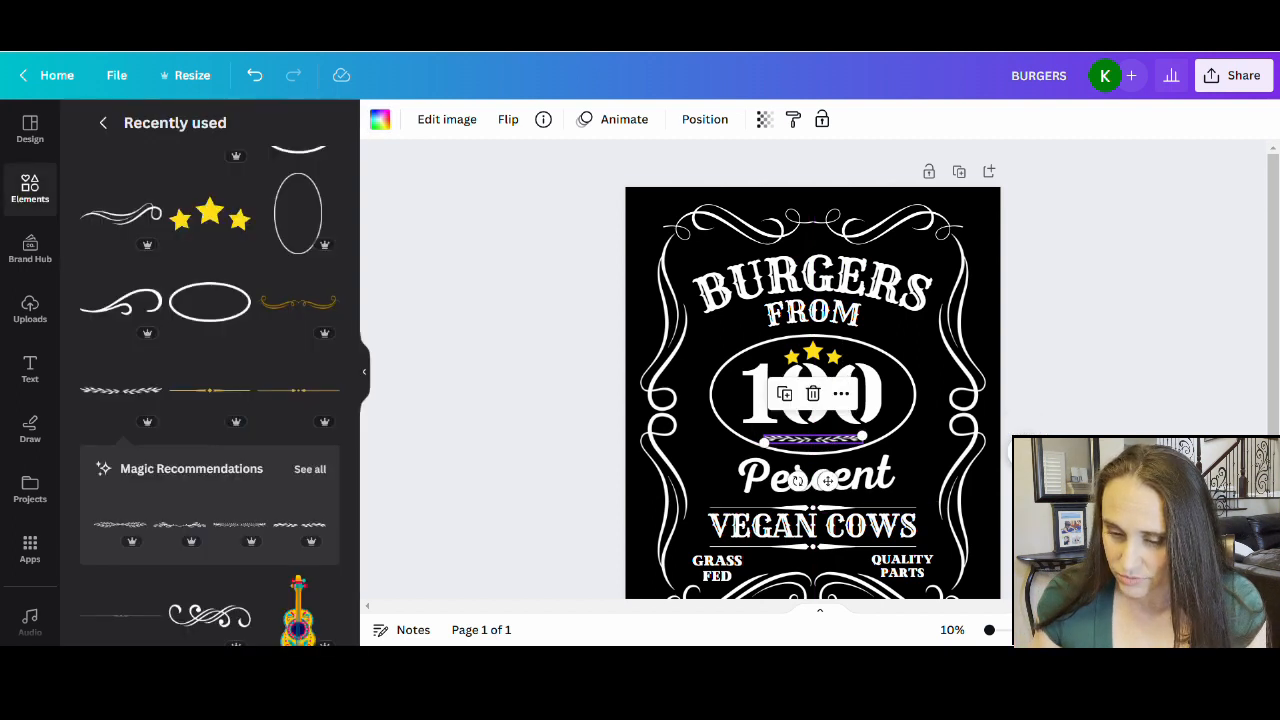
- Nudge the "100" text slightly down to sit between the stars and the leafy divider
left_click(803, 397)
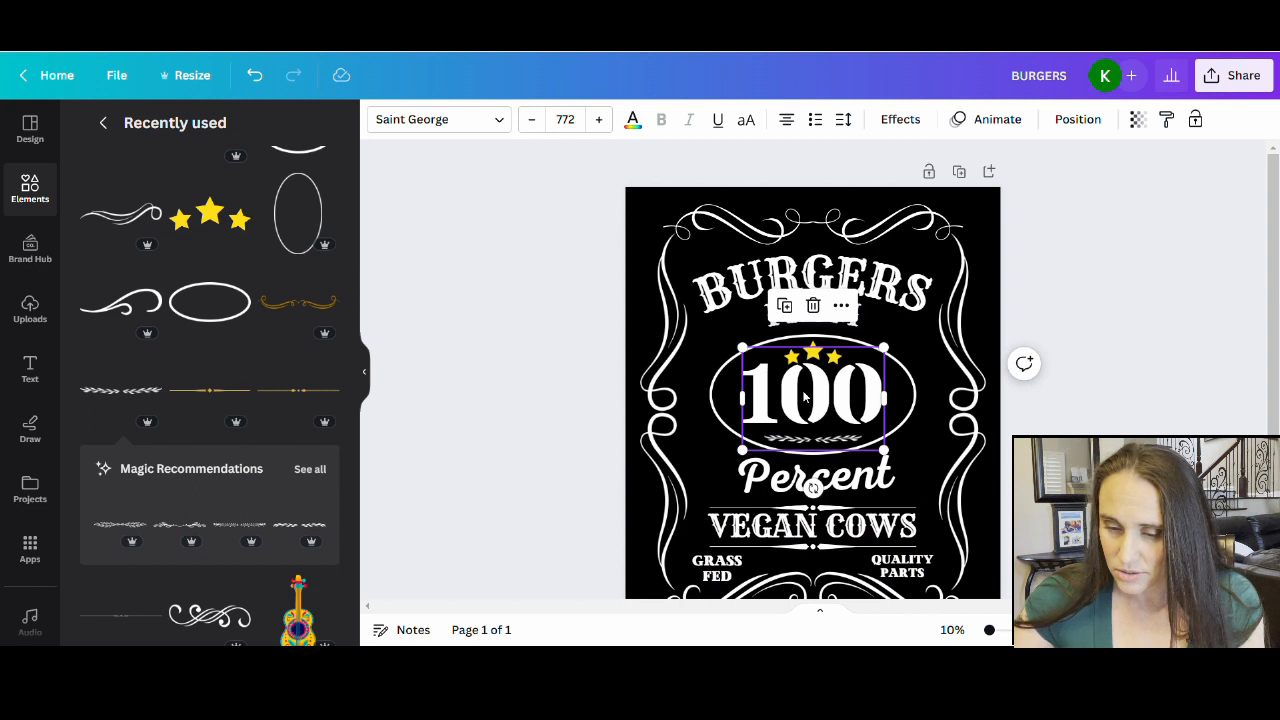
left_click(803, 397)
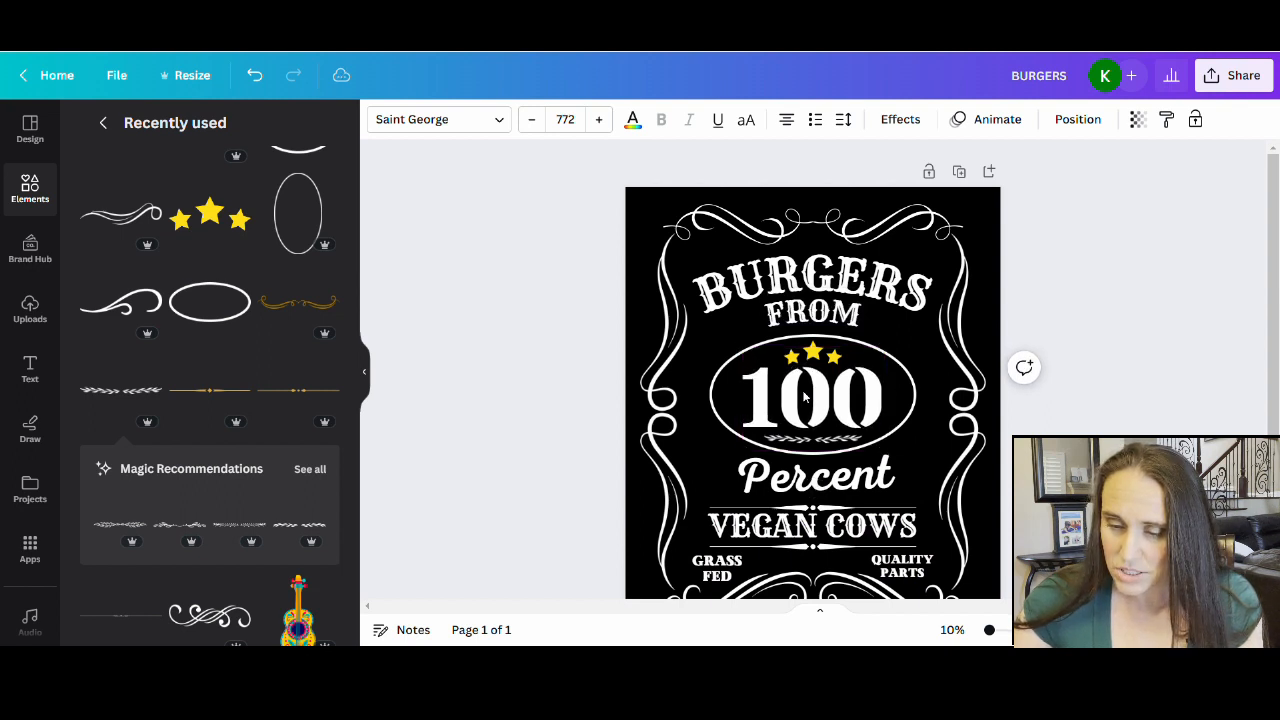
left_click(820, 358)
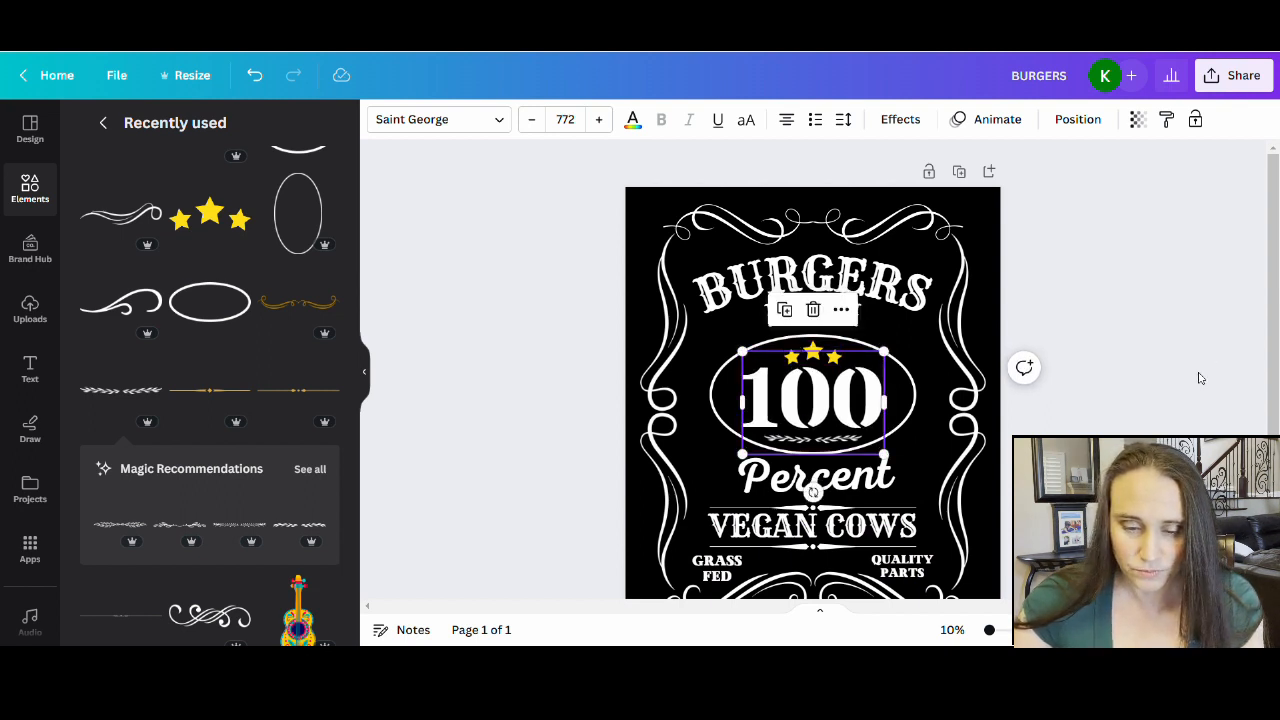
left_click(1200, 378)
- Recolour the three-star graphic above "100" from the default solid colours to white
left_click(813, 355)
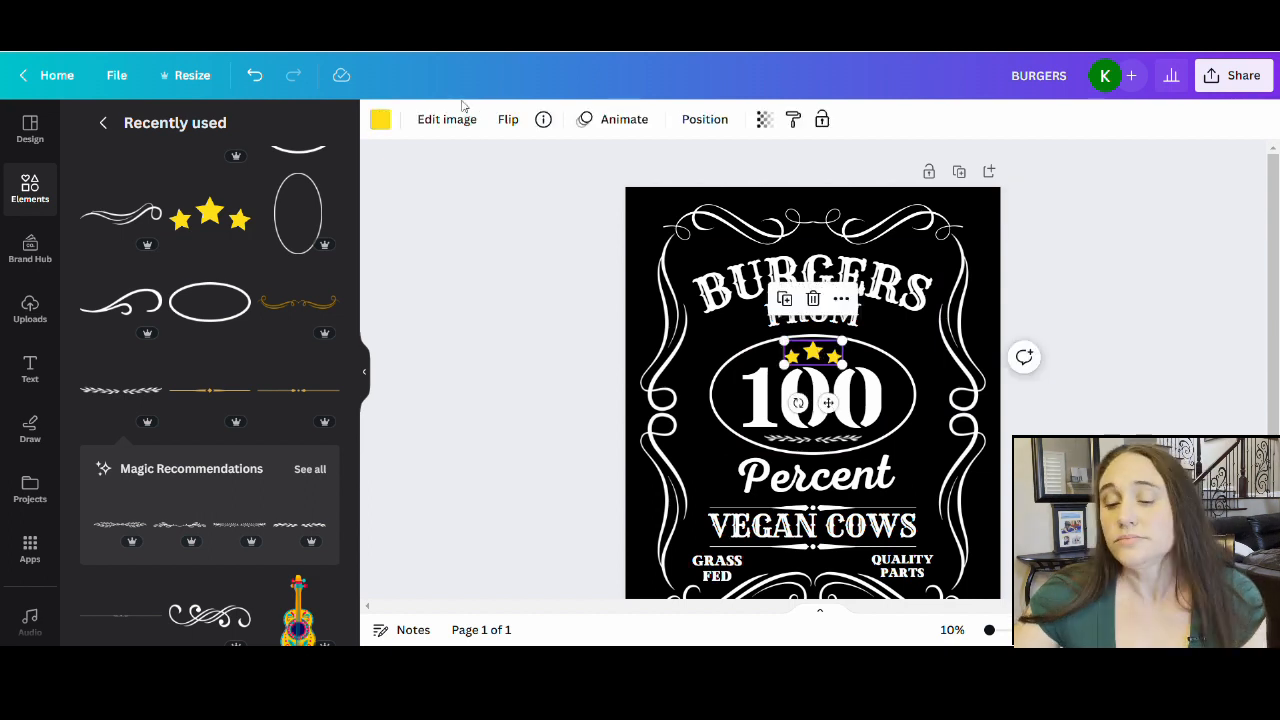
left_click(380, 123)
left_click(320, 446)
key("Escape")
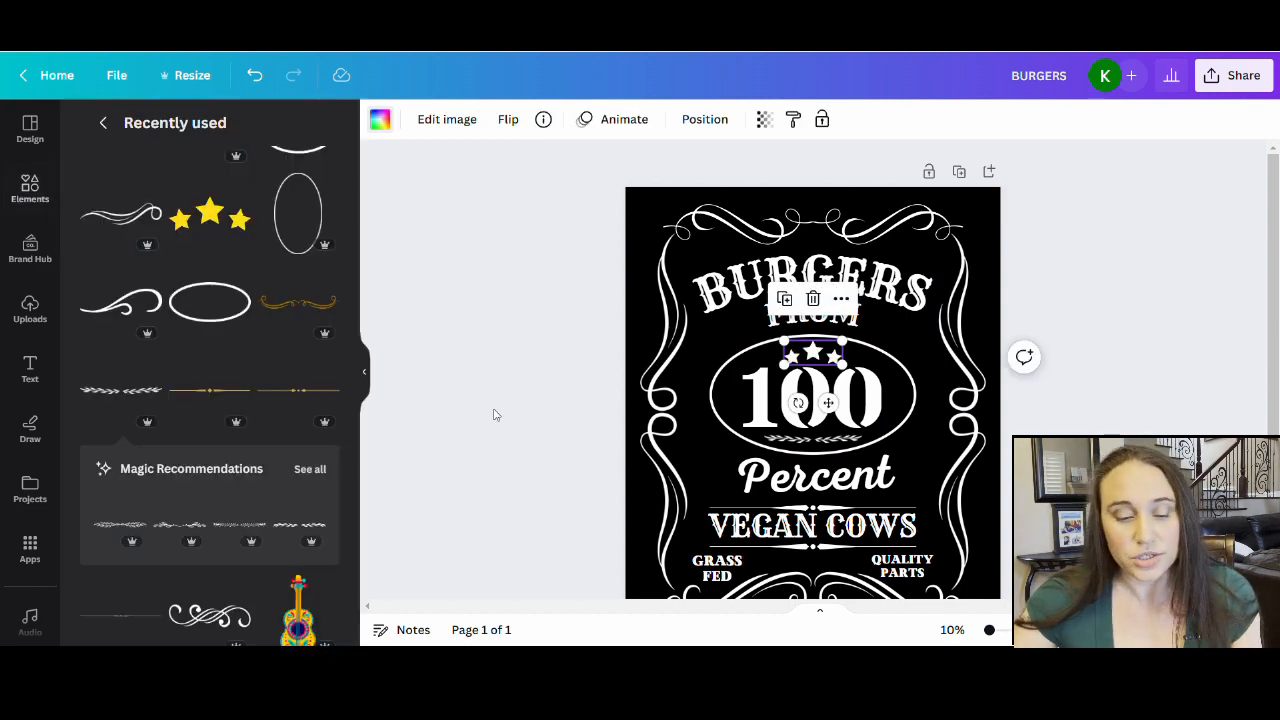
left_click(1103, 304)
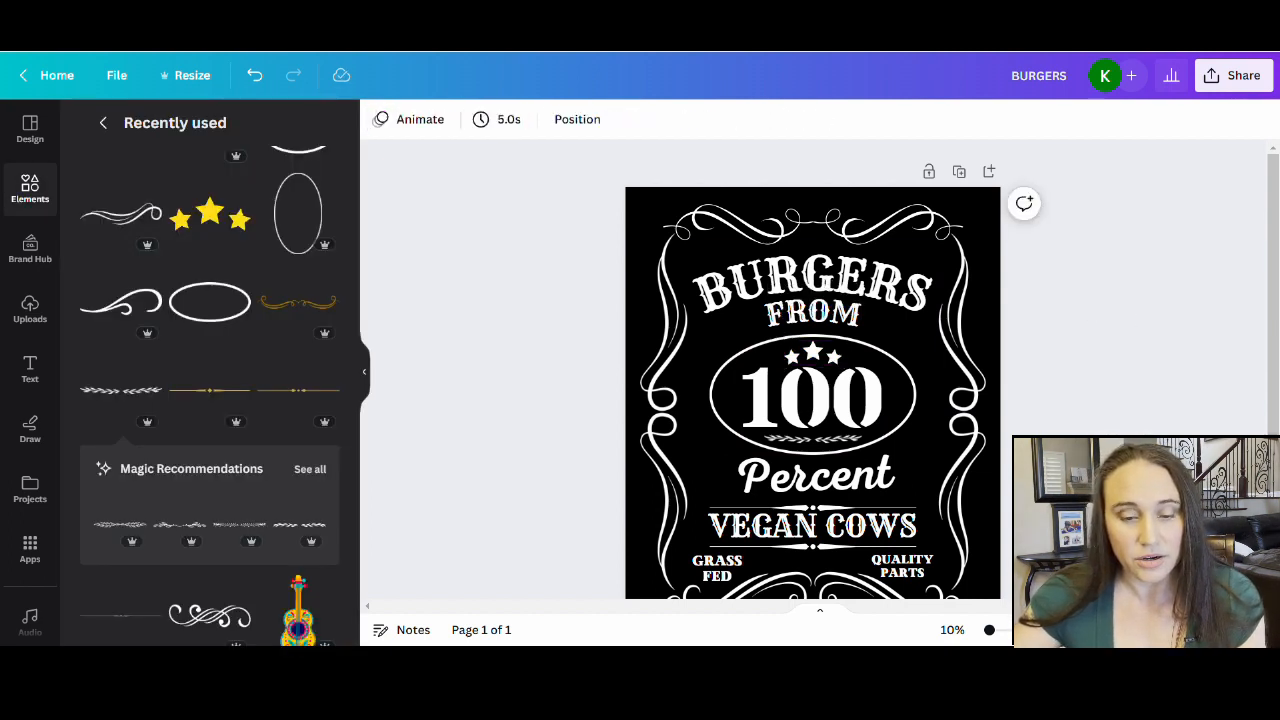
- Search the elements for "STAR" and show all graphics results
scroll(345, 378, "up", 5)
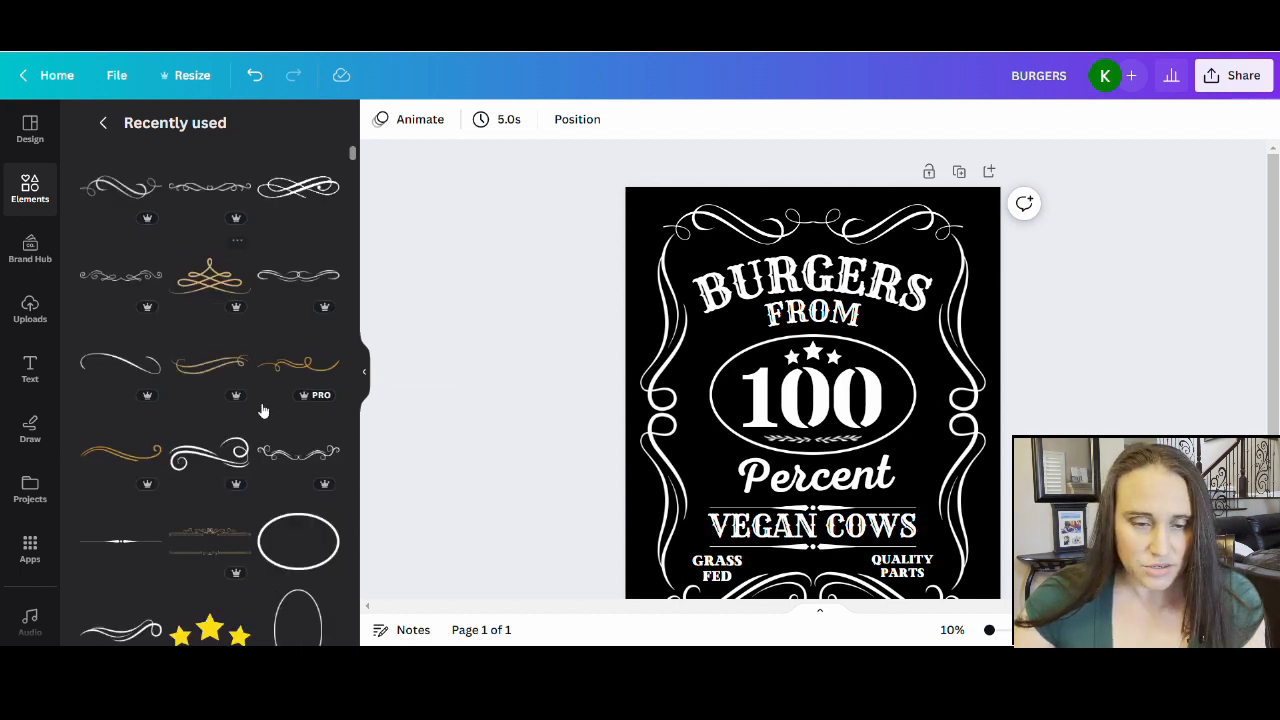
scroll(225, 432, "down", 1)
scroll(205, 415, "up", 1)
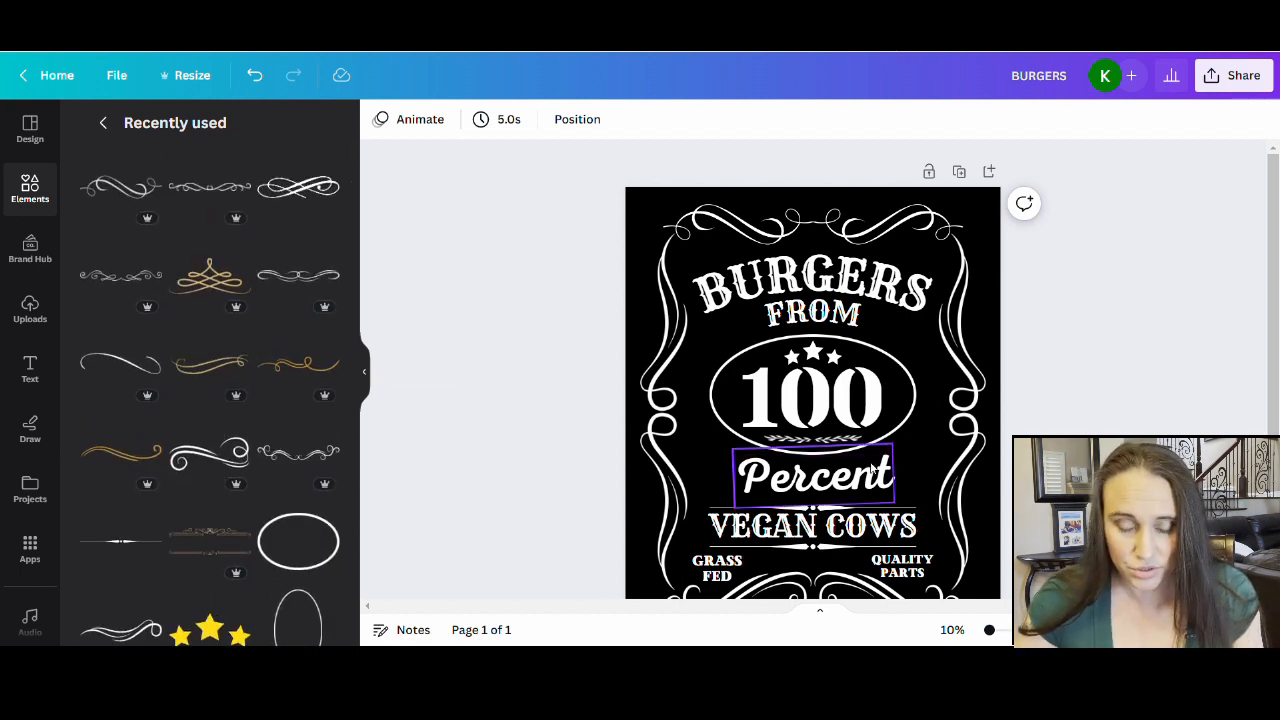
left_click(102, 123)
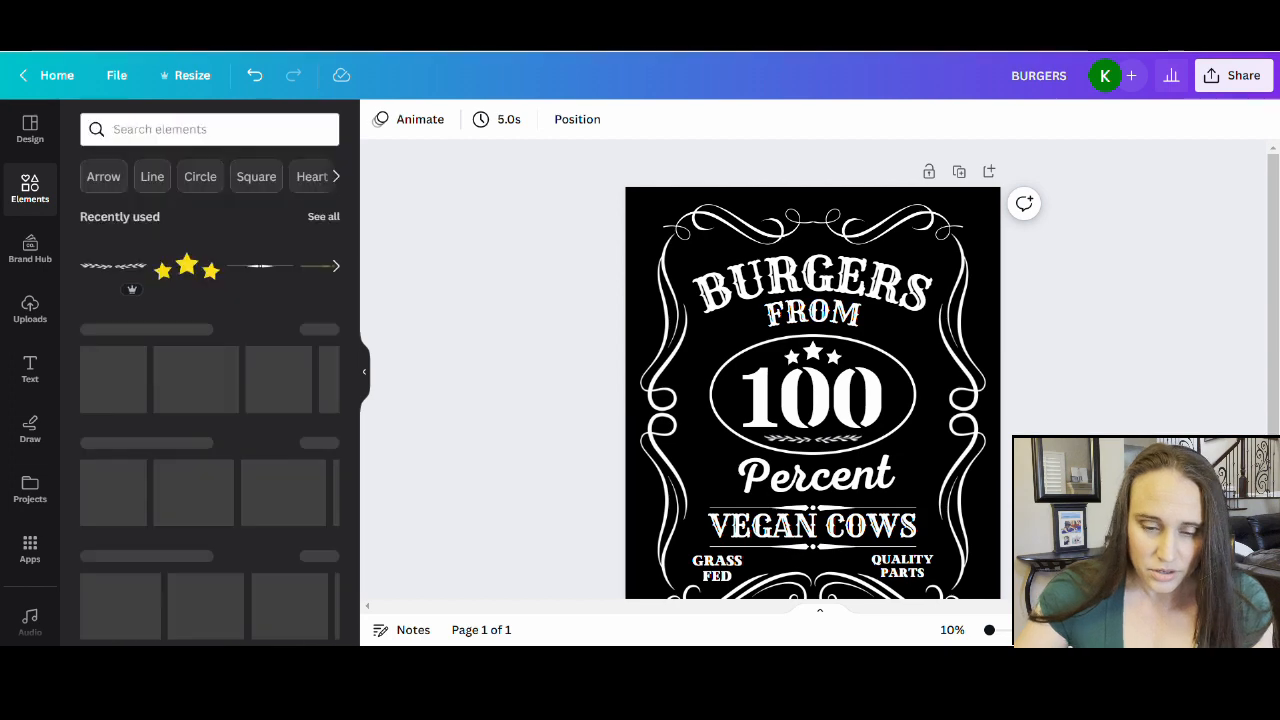
left_click(199, 132)
type("STAR")
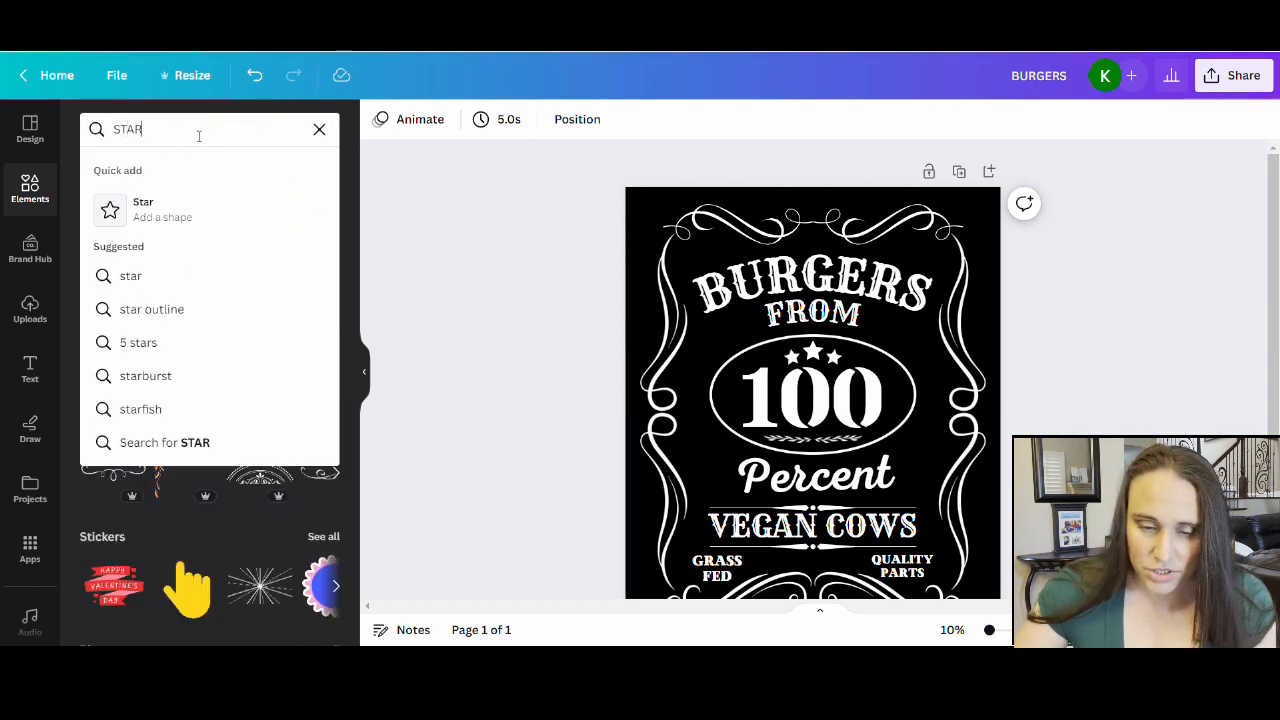
key("Return")
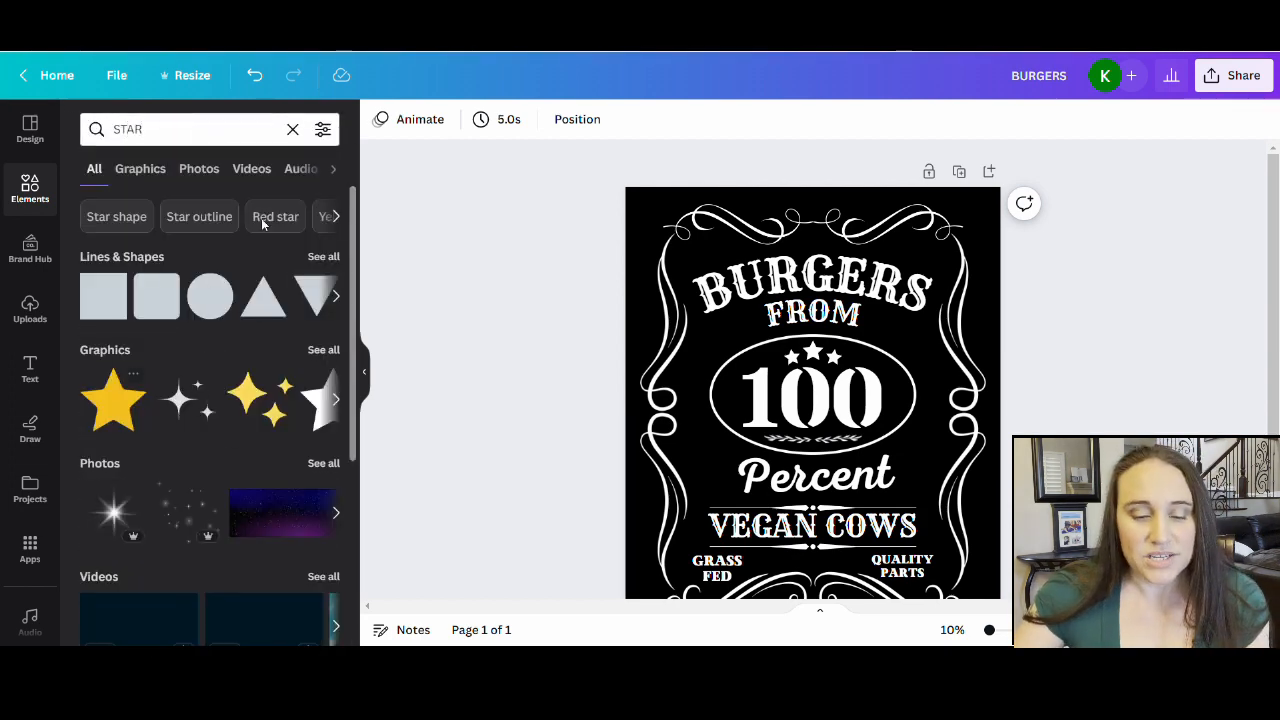
left_click(324, 351)
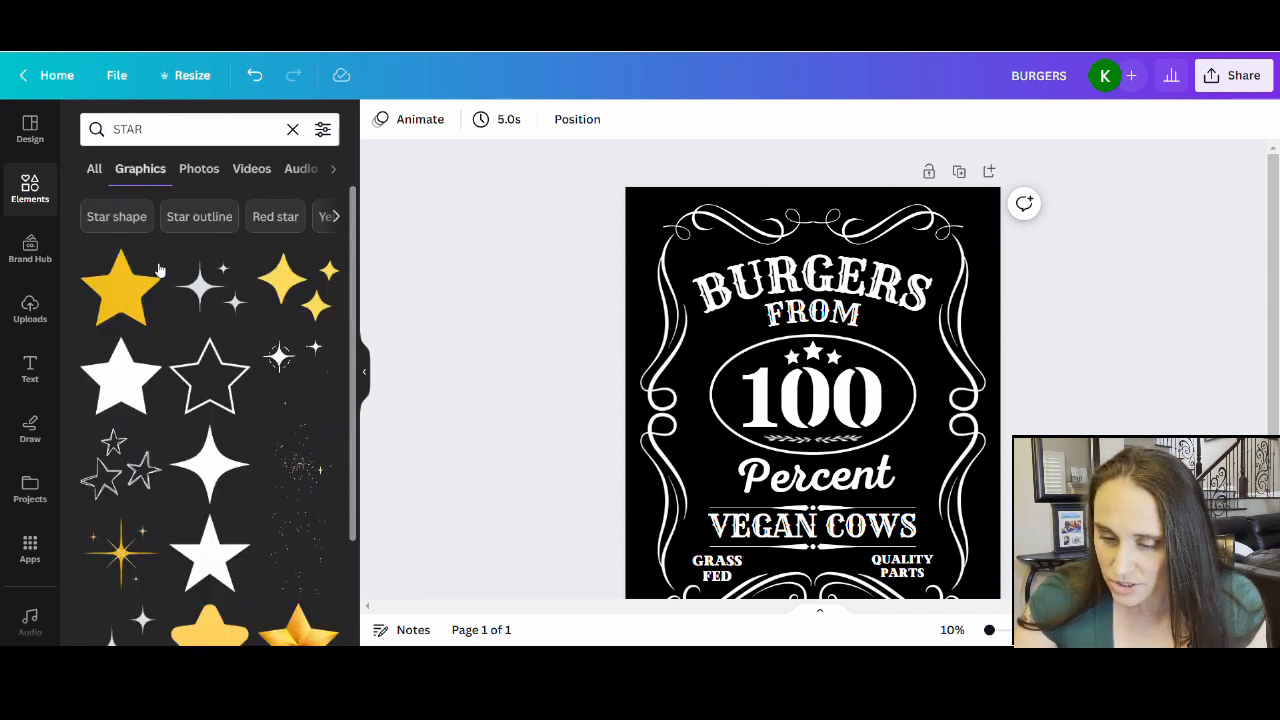
- Insert the solid white star, shrink it and centre it above "BURGERS" between the frame's upper flourishes
left_click(120, 377)
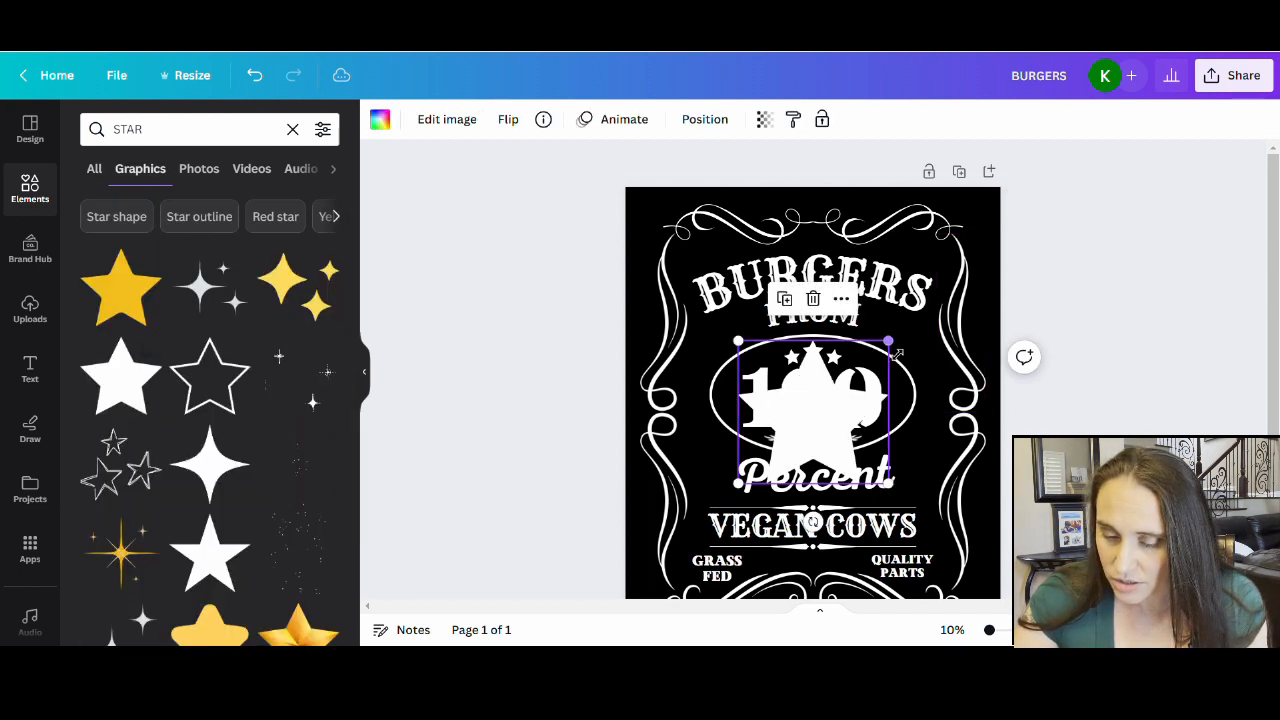
left_click_drag(889, 342, 818, 250)
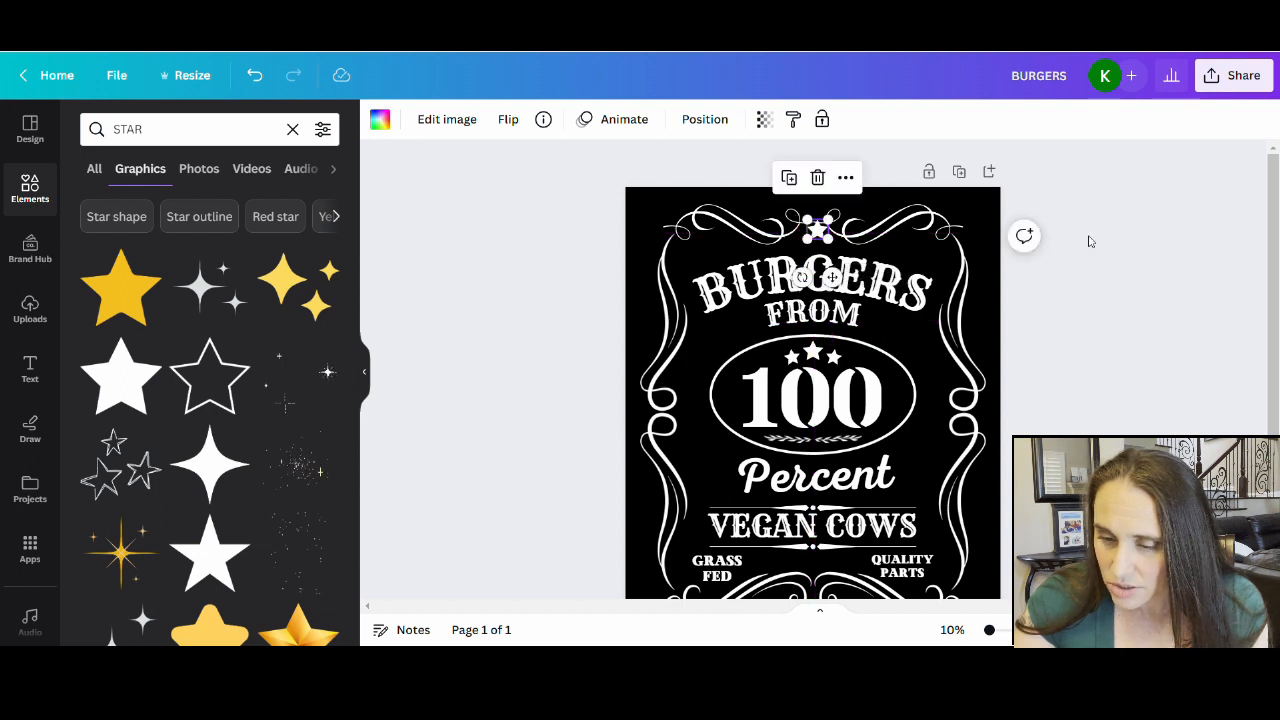
left_click(1089, 240)
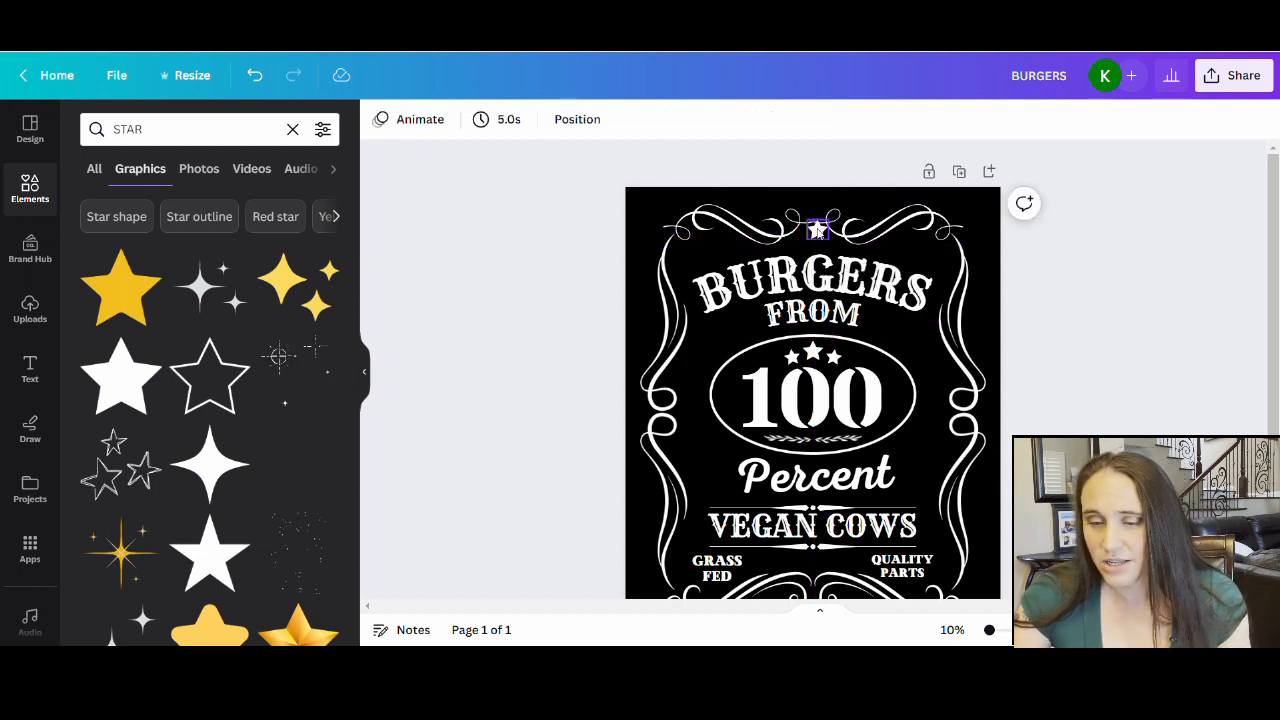
left_click(814, 232)
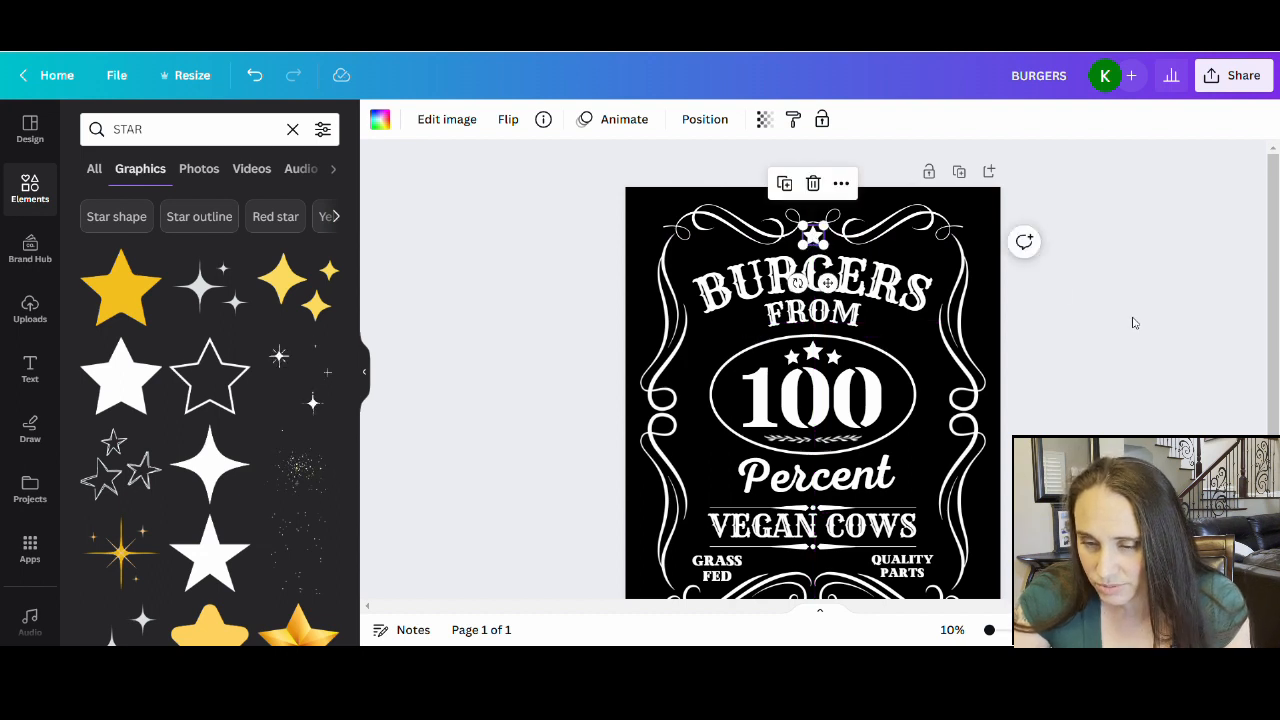
- Enlarge the white star above "BURGERS" slightly and recentre it between the frame's upper flourishes
left_click(1158, 357)
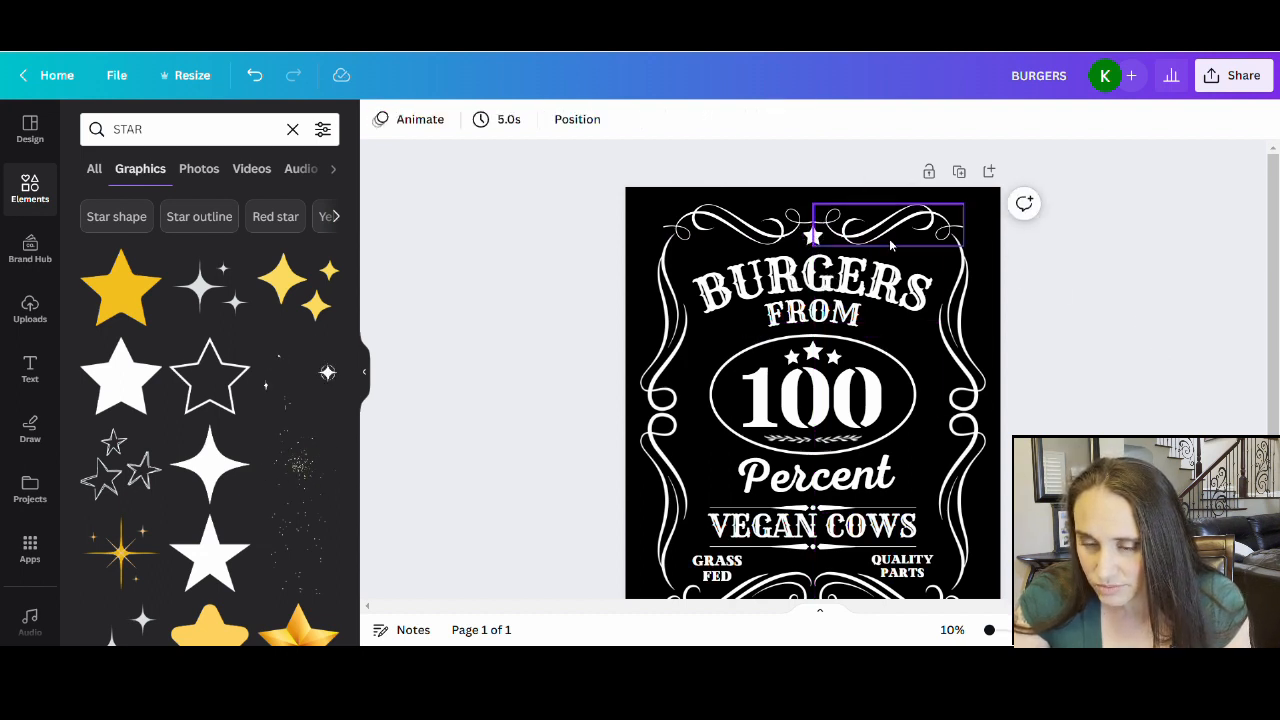
left_click(816, 236)
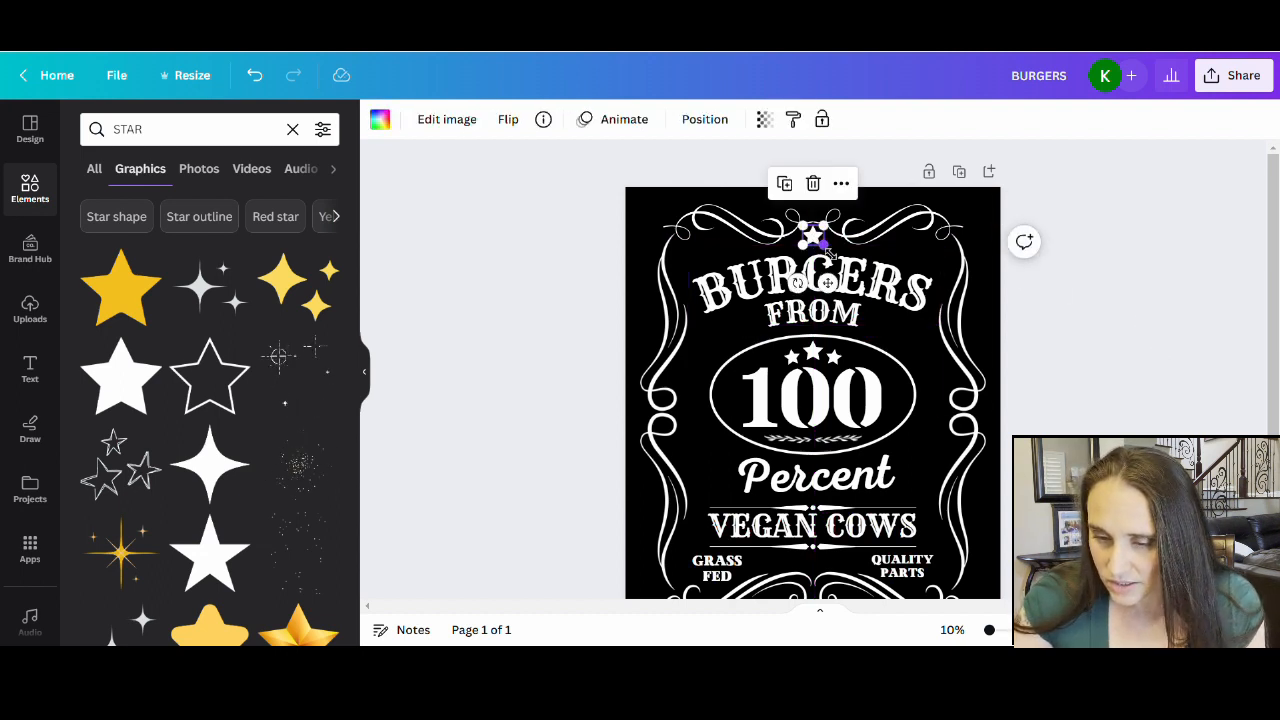
left_click_drag(828, 247, 835, 254)
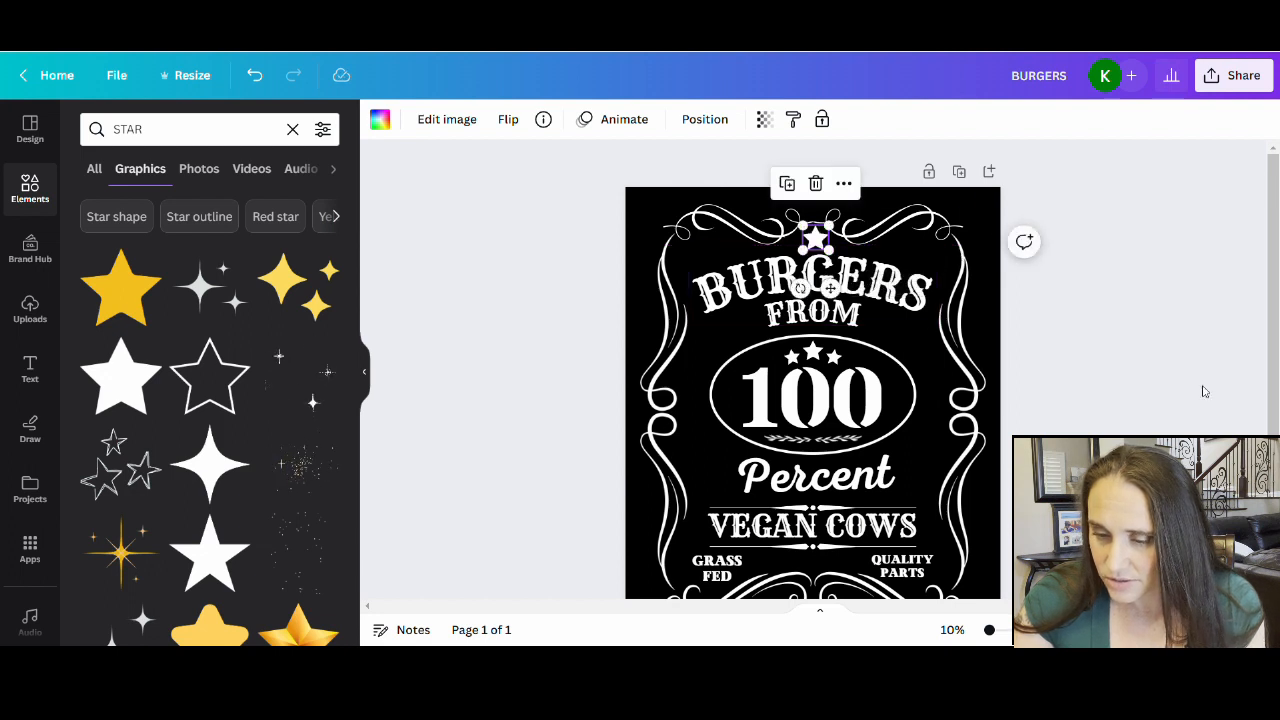
left_click(963, 270)
left_click(816, 239)
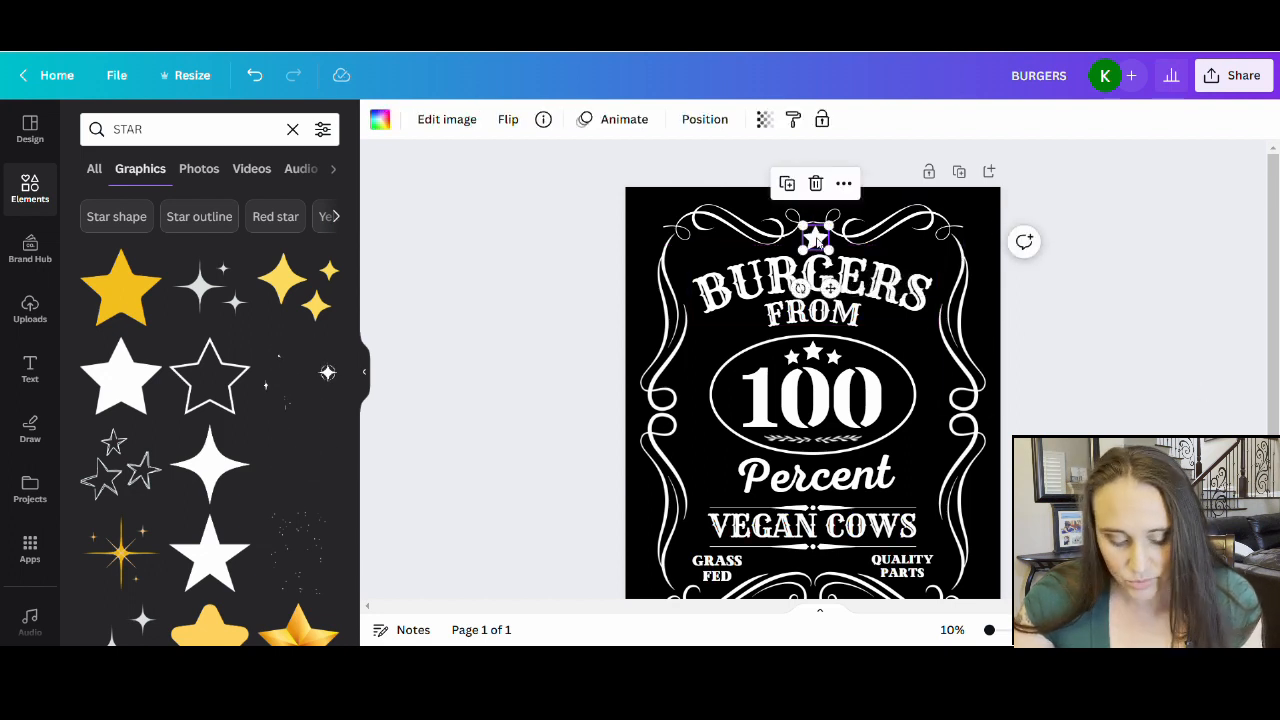
left_click_drag(816, 240, 814, 238)
left_click(1062, 368)
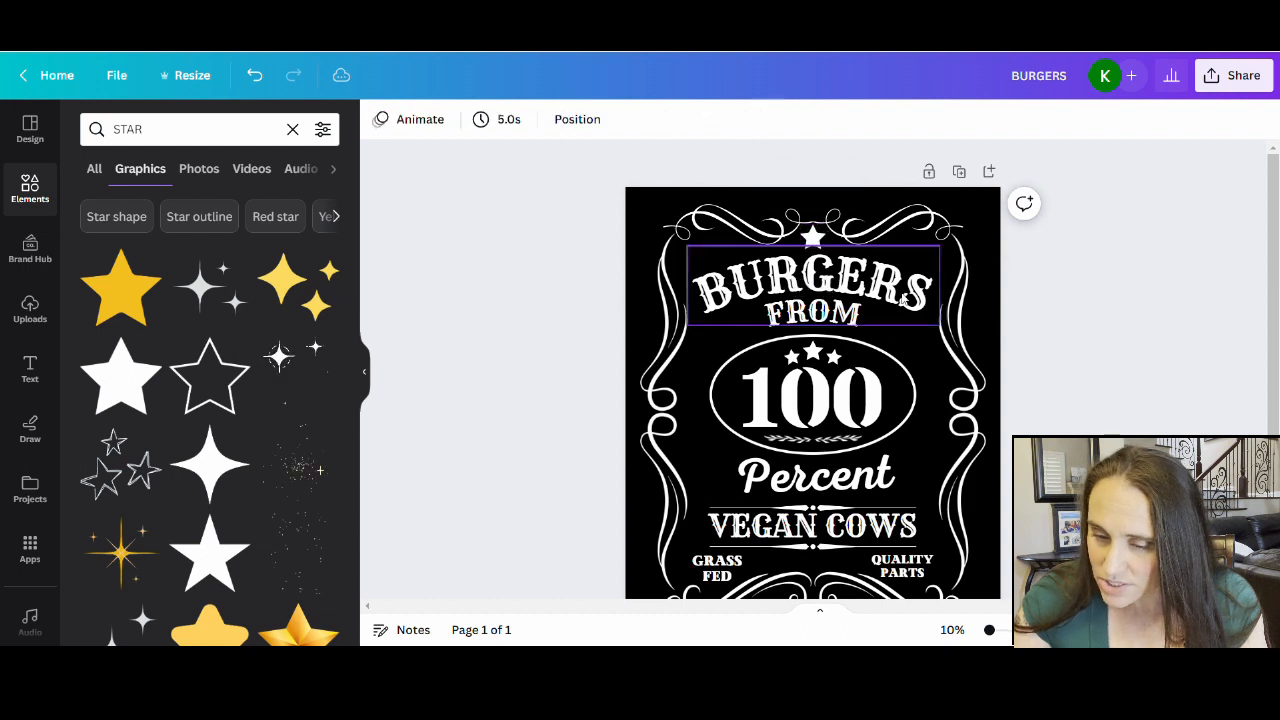
- Place a duplicate of the white star just left of "FROM", tilt it counterclockwise and fine-tune its position
left_click(816, 240)
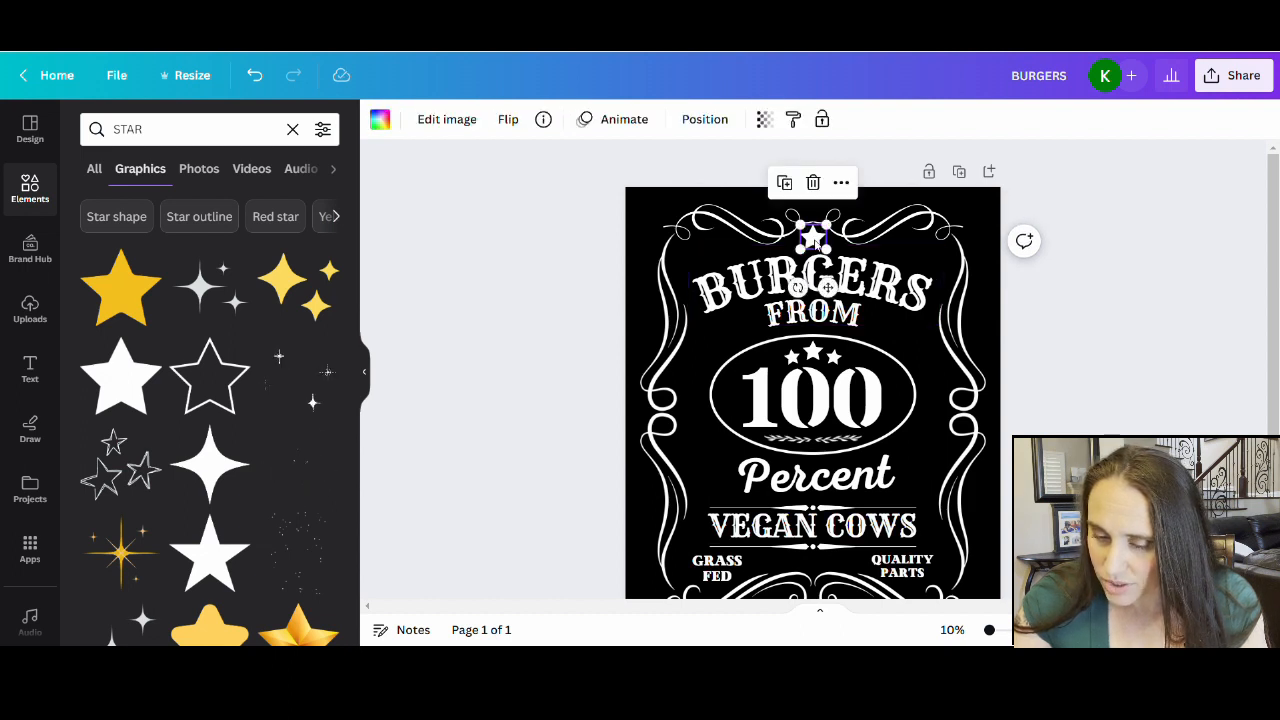
left_click_drag(816, 240, 748, 324)
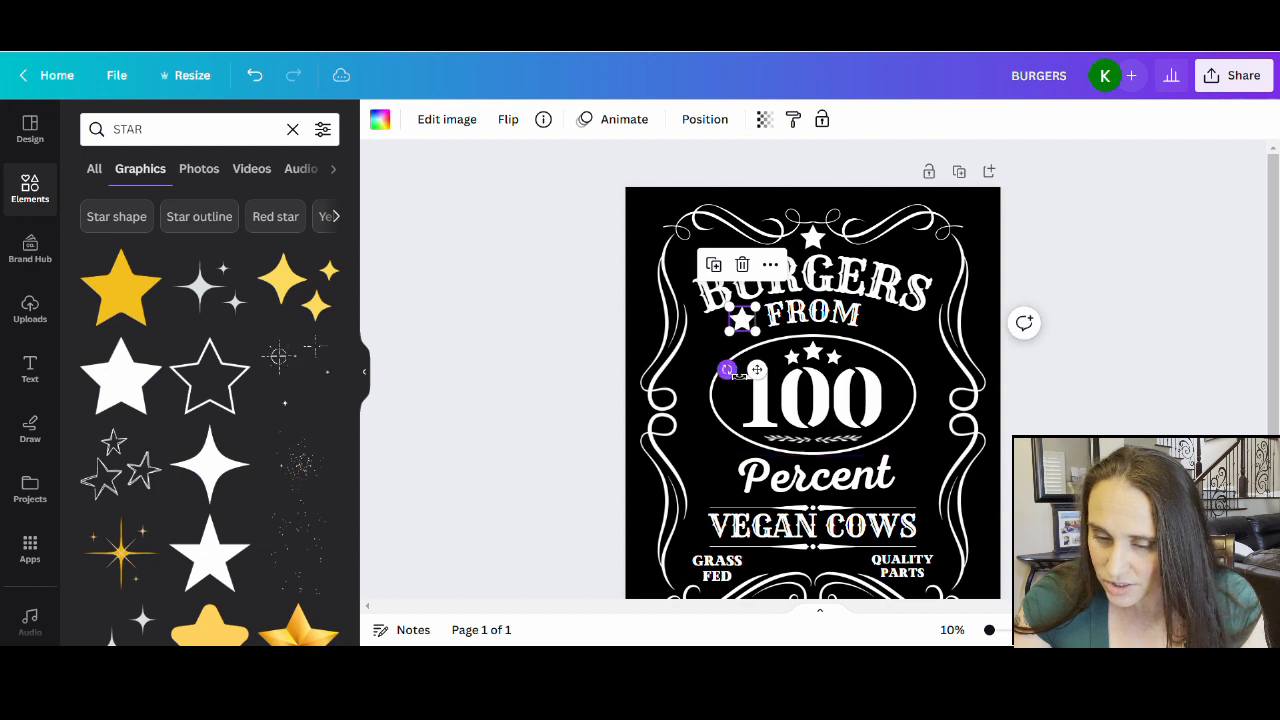
left_click_drag(727, 370, 752, 378)
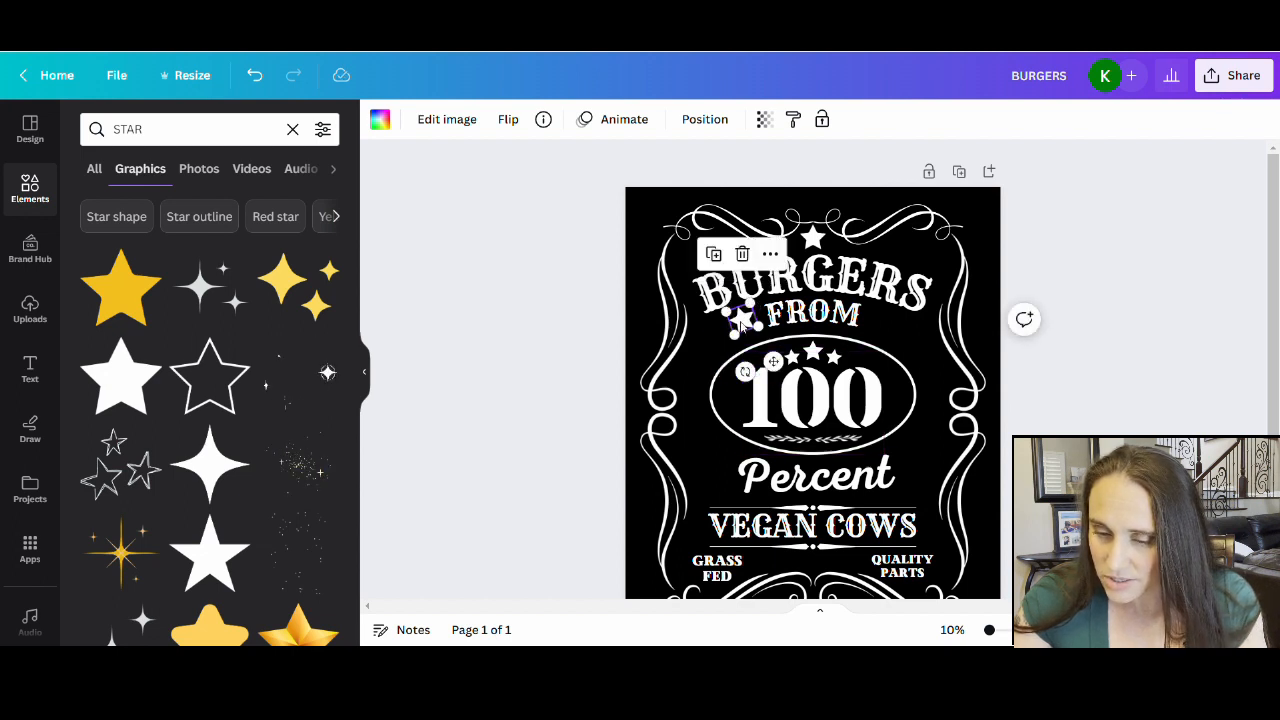
left_click_drag(742, 322, 746, 330)
left_click(410, 478)
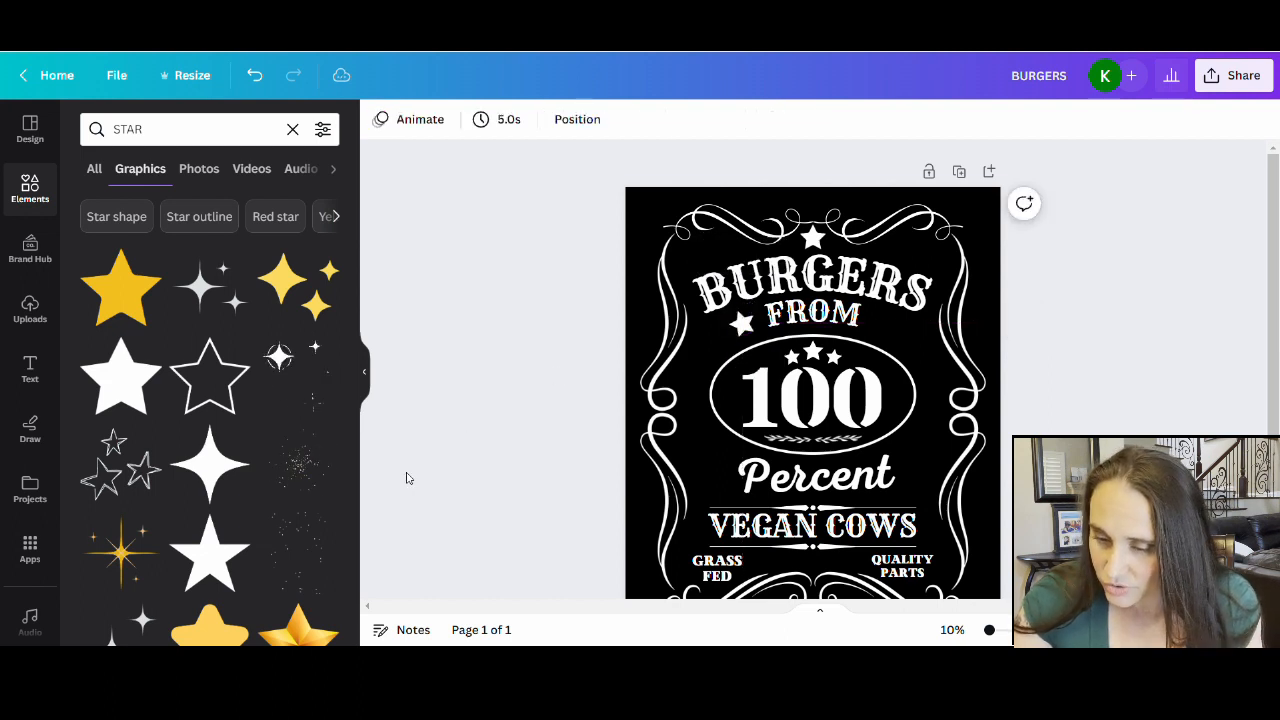
- Duplicate the tilted star to the right of "FROM", tilt it the opposite way and level it with the left star
left_click(742, 325)
left_click_drag(745, 330, 893, 323)
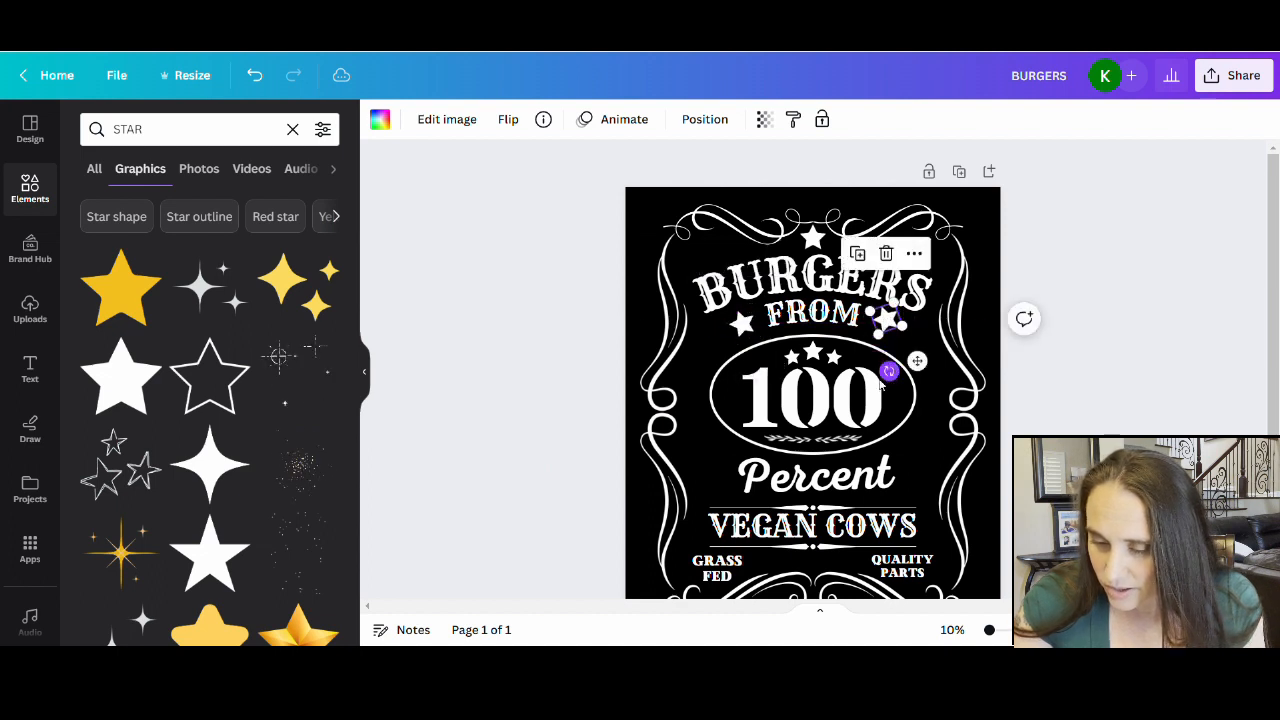
left_click_drag(890, 372, 848, 371)
left_click(1082, 364)
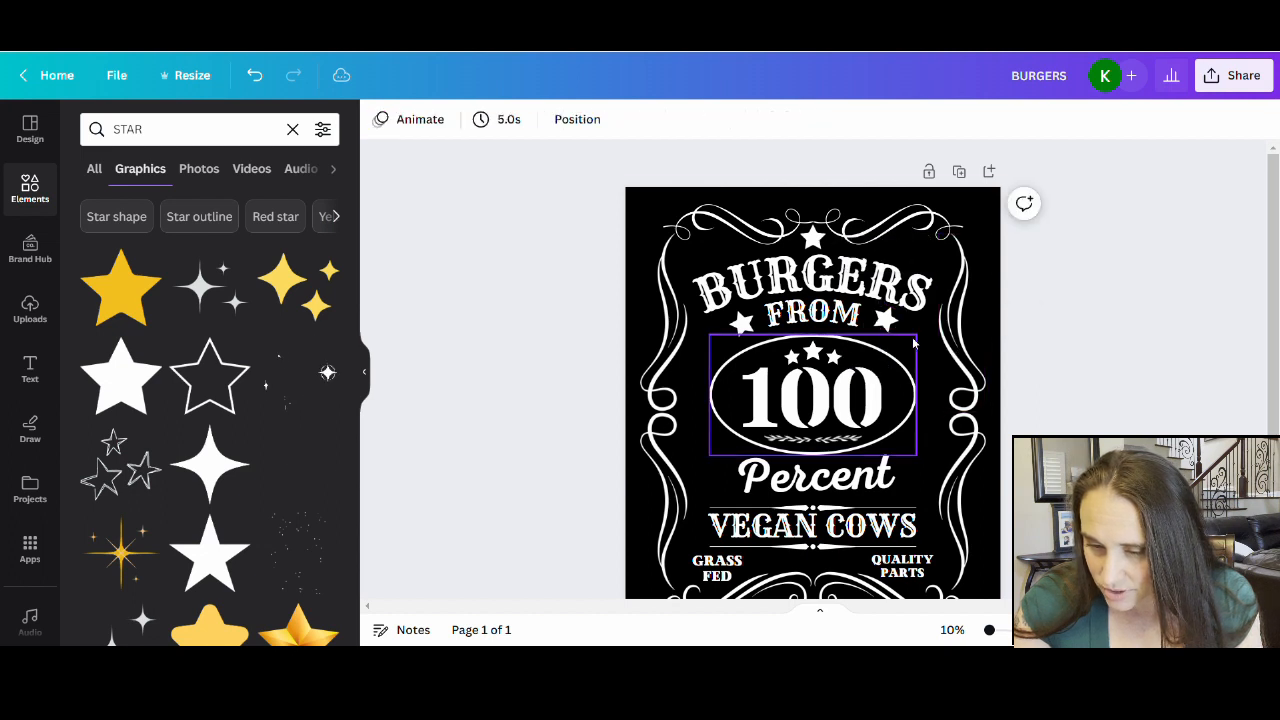
left_click_drag(882, 320, 891, 331)
left_click(1103, 331)
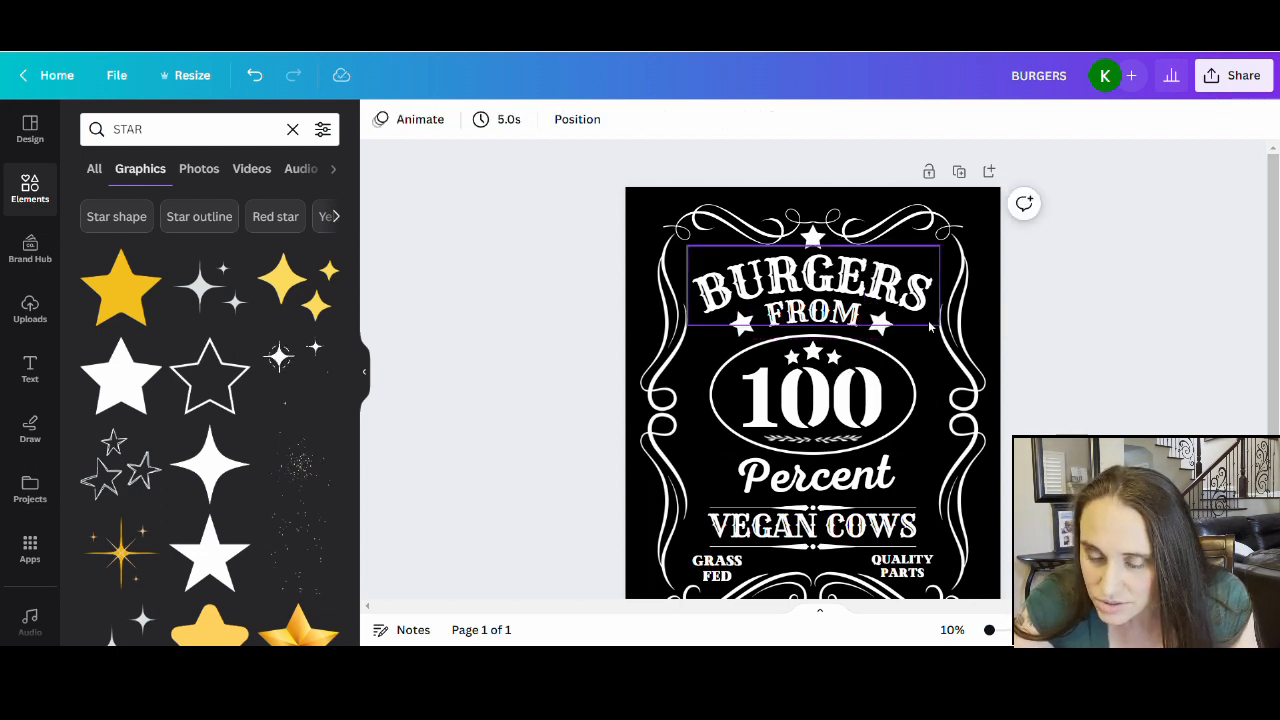
- Fine-tune the tilt of both stars beside "FROM" and shift the right star slightly outward for even spacing
left_click(740, 322)
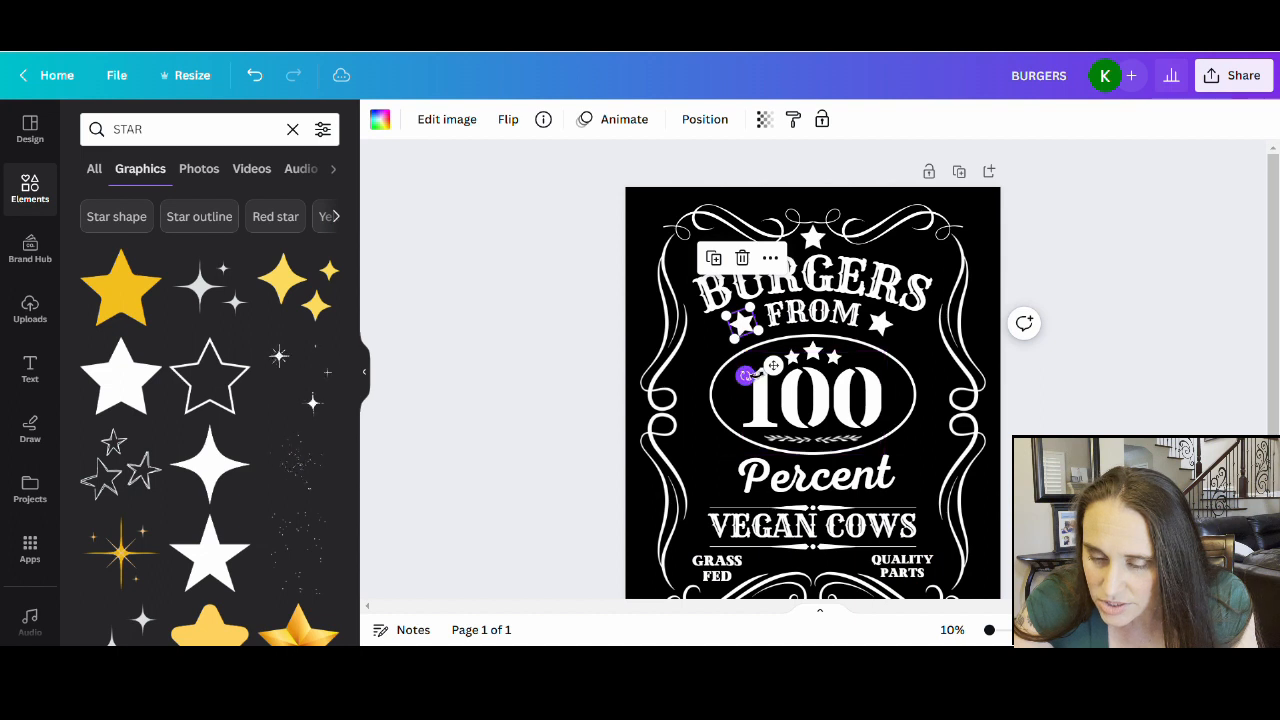
left_click_drag(745, 376, 762, 382)
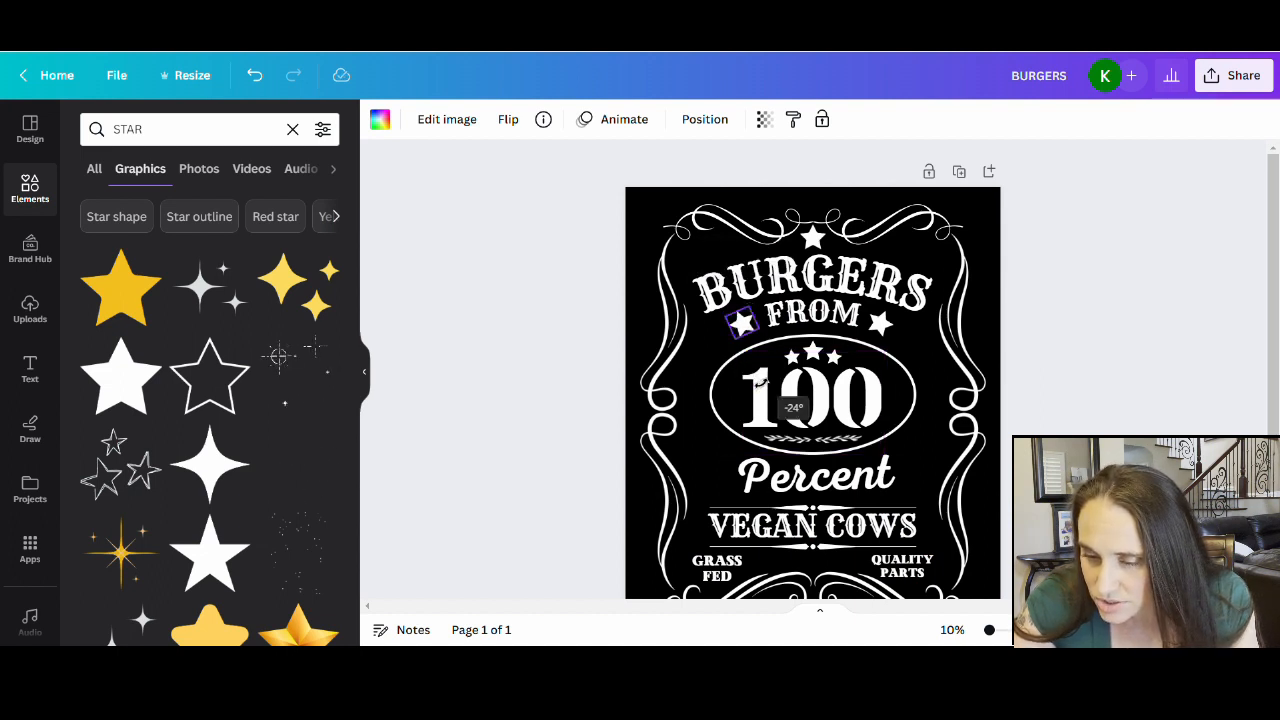
left_click_drag(760, 383, 752, 375)
left_click(880, 322)
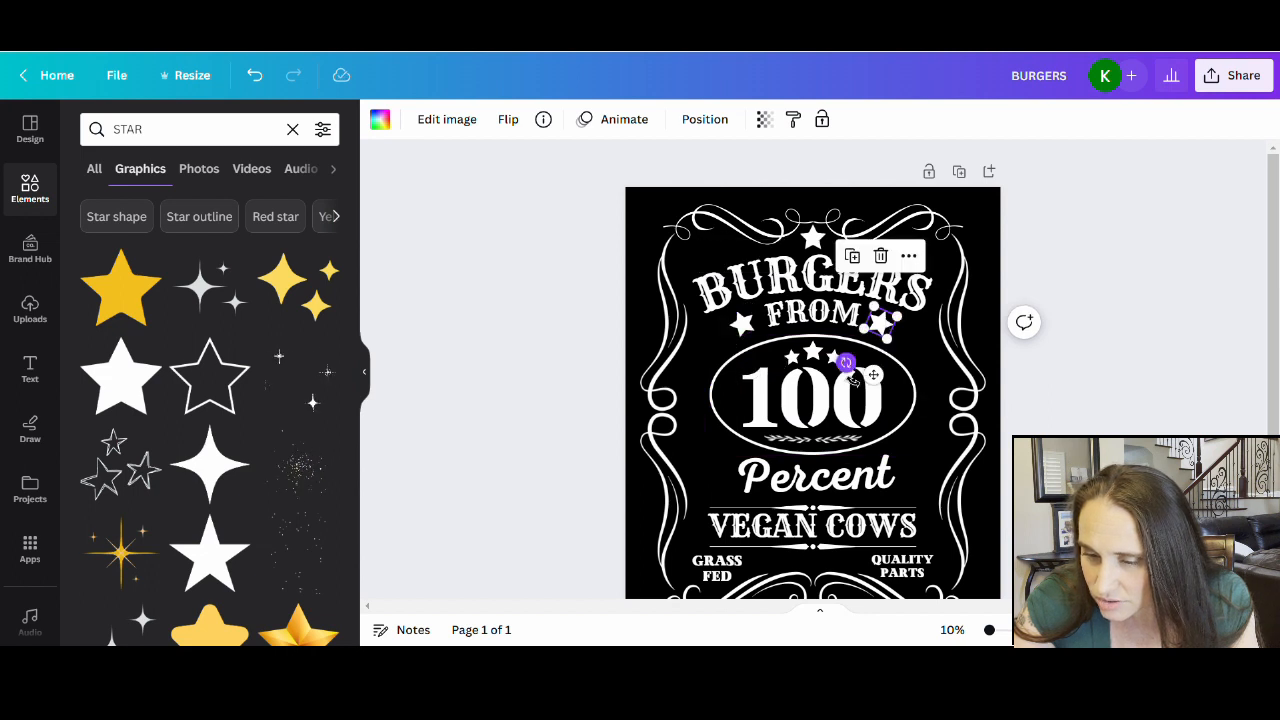
left_click_drag(850, 372, 860, 376)
left_click(1220, 304)
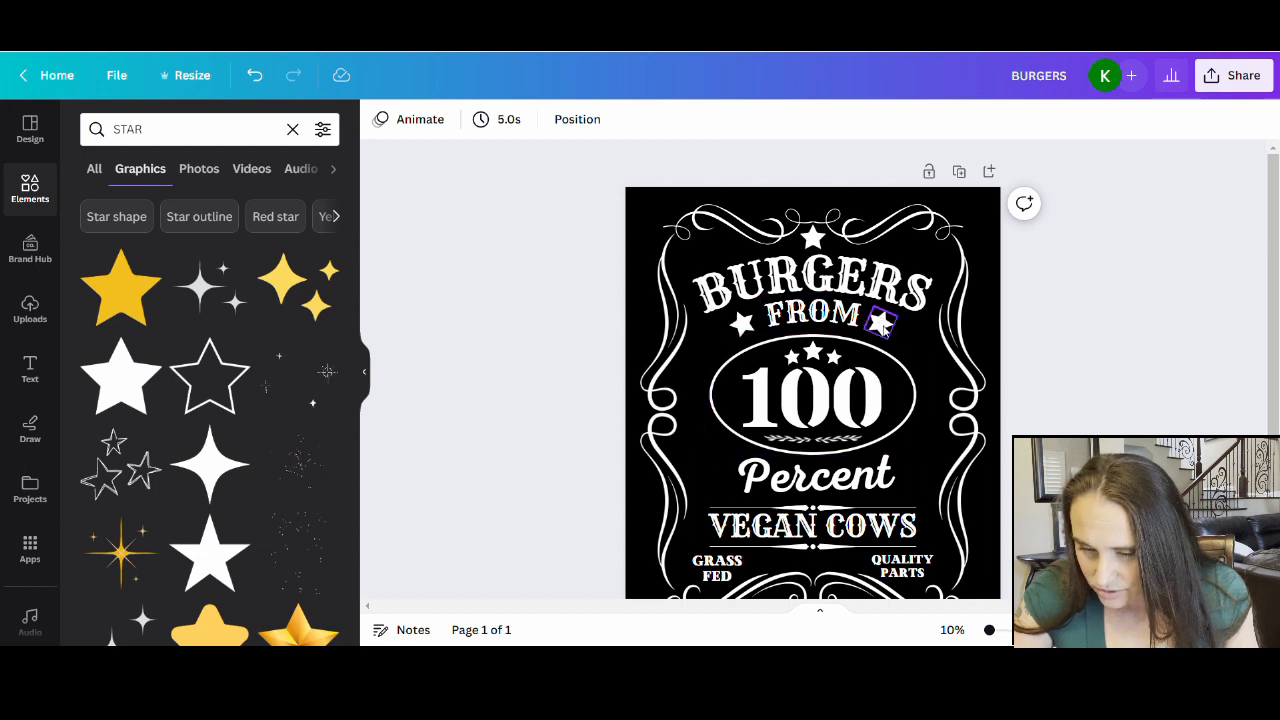
left_click(880, 322)
left_click_drag(885, 332, 894, 332)
left_click(1143, 323)
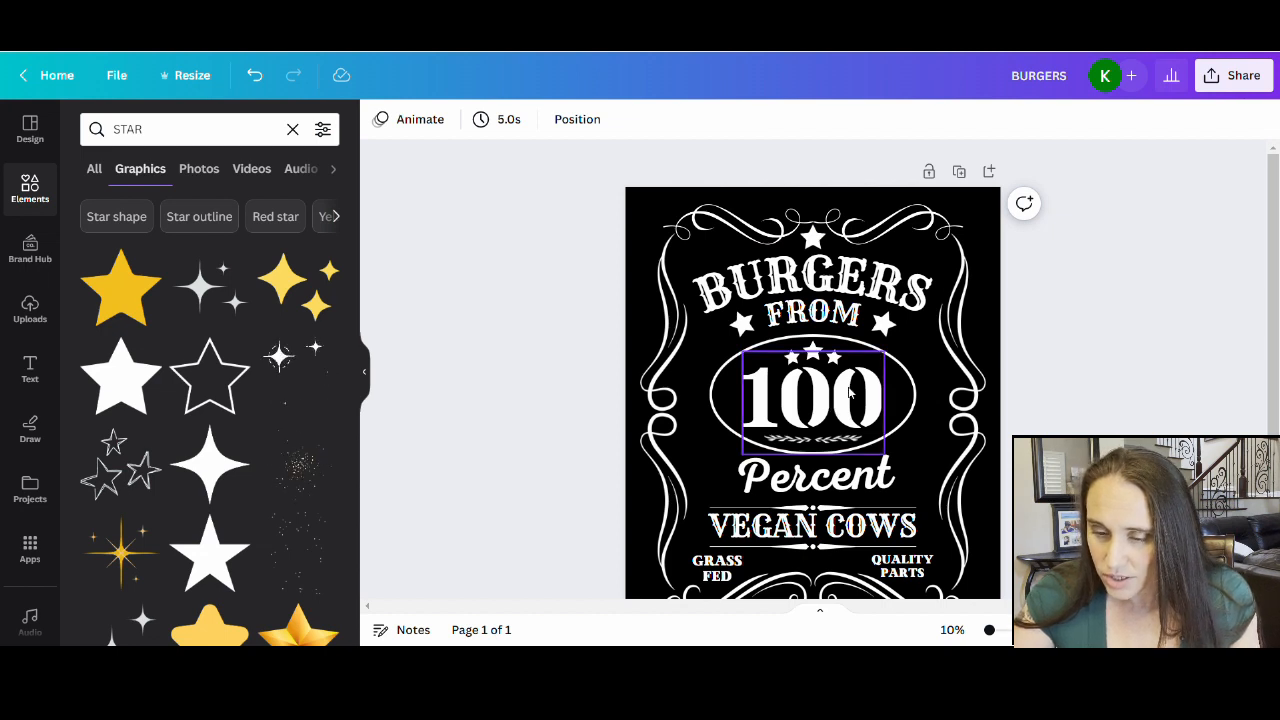
- Enlarge the "Percent" text to font size 497 and recentre it beneath the oval
scroll(1206, 366, "down", 2)
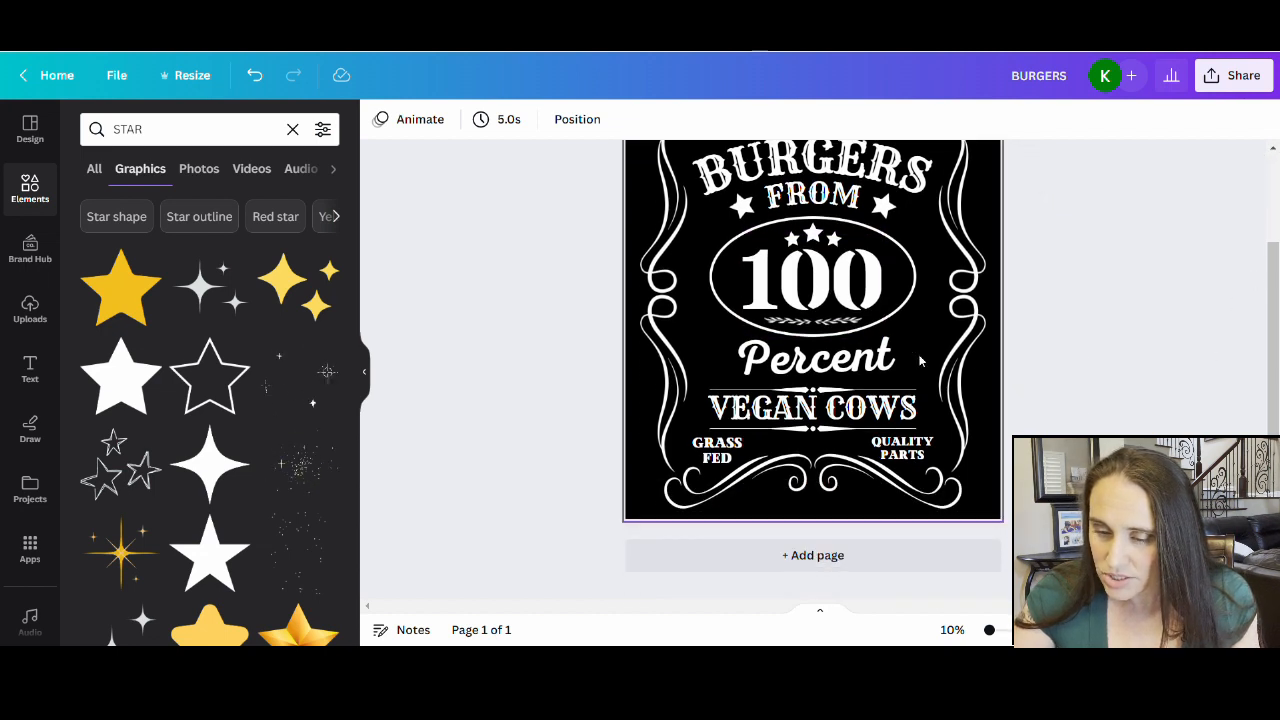
left_click(866, 368)
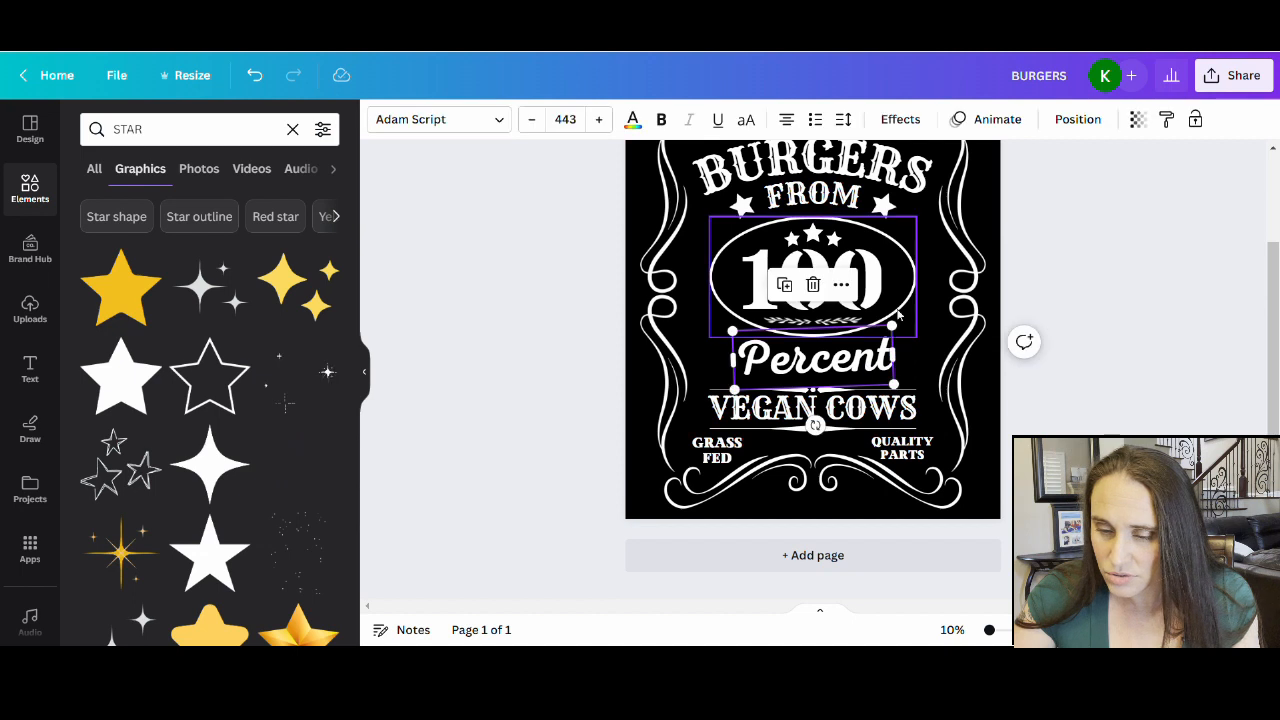
left_click_drag(905, 329, 913, 318)
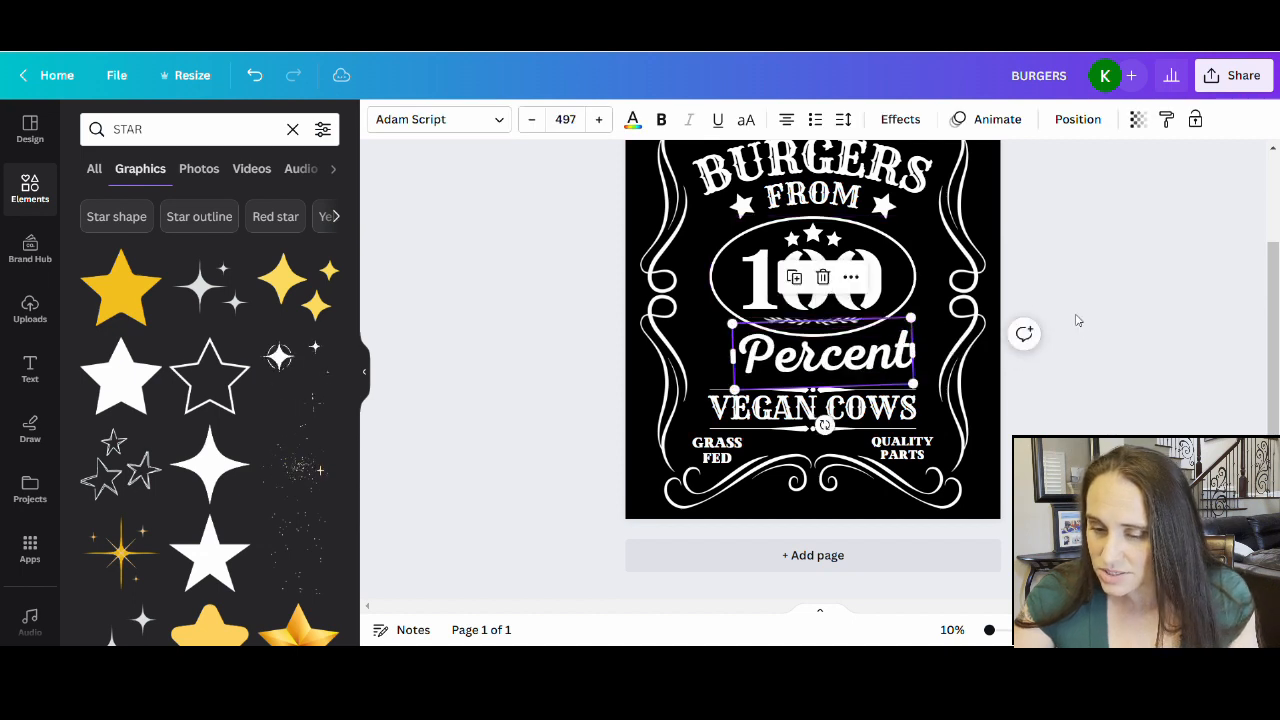
left_click(1076, 321)
left_click_drag(815, 367, 804, 366)
left_click(1110, 404)
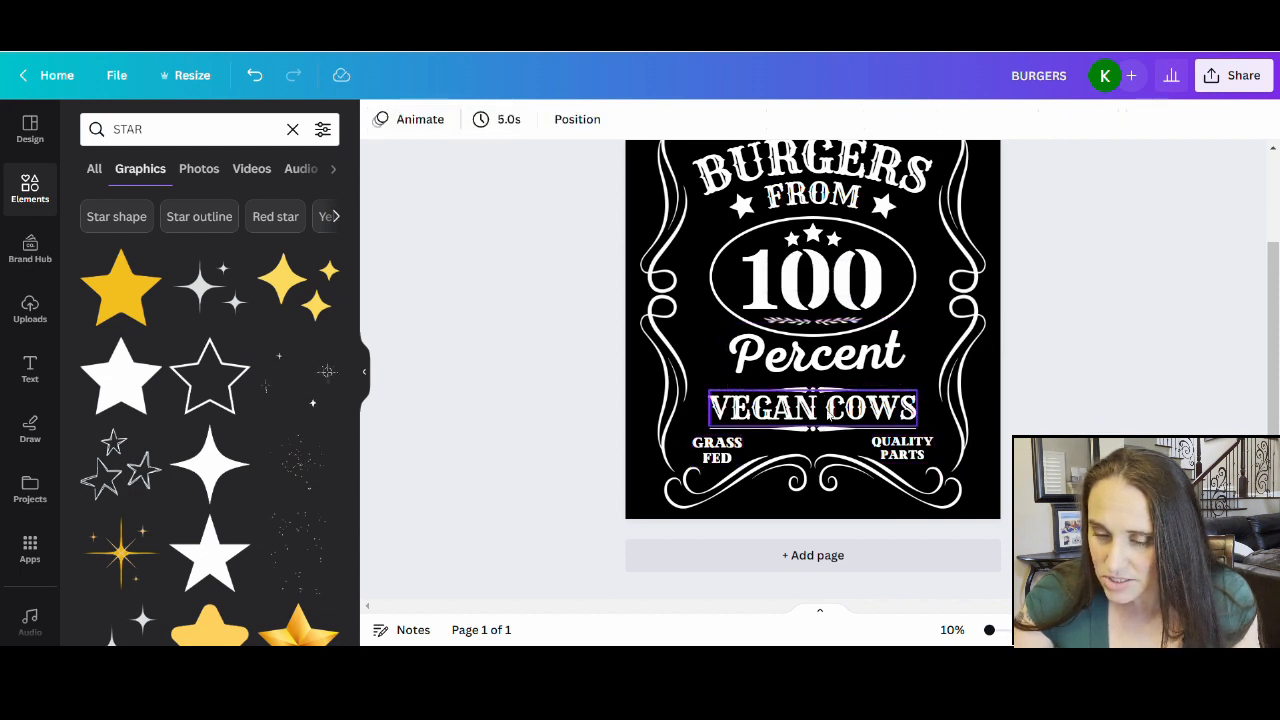
- Move the "VEGAN COWS" text and its two divider lines up closer beneath "Percent", keeping the text centred between them
left_click_drag(830, 418, 832, 436)
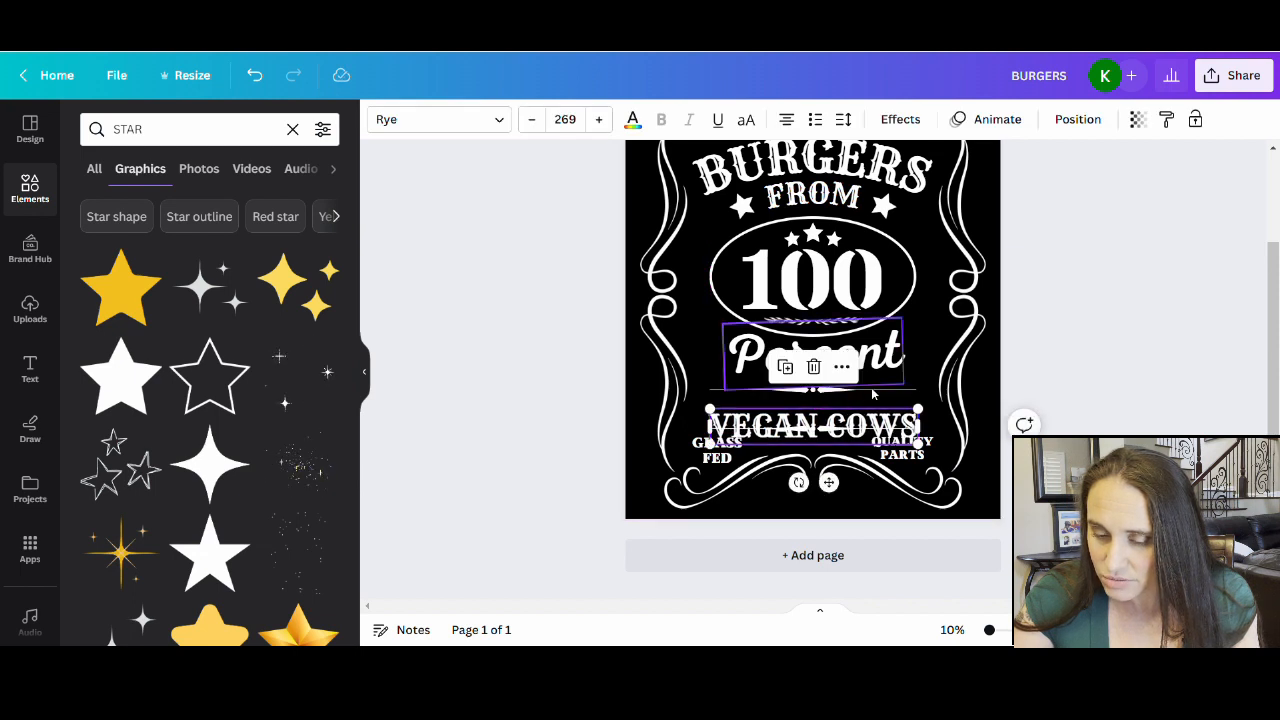
left_click_drag(905, 389, 908, 392)
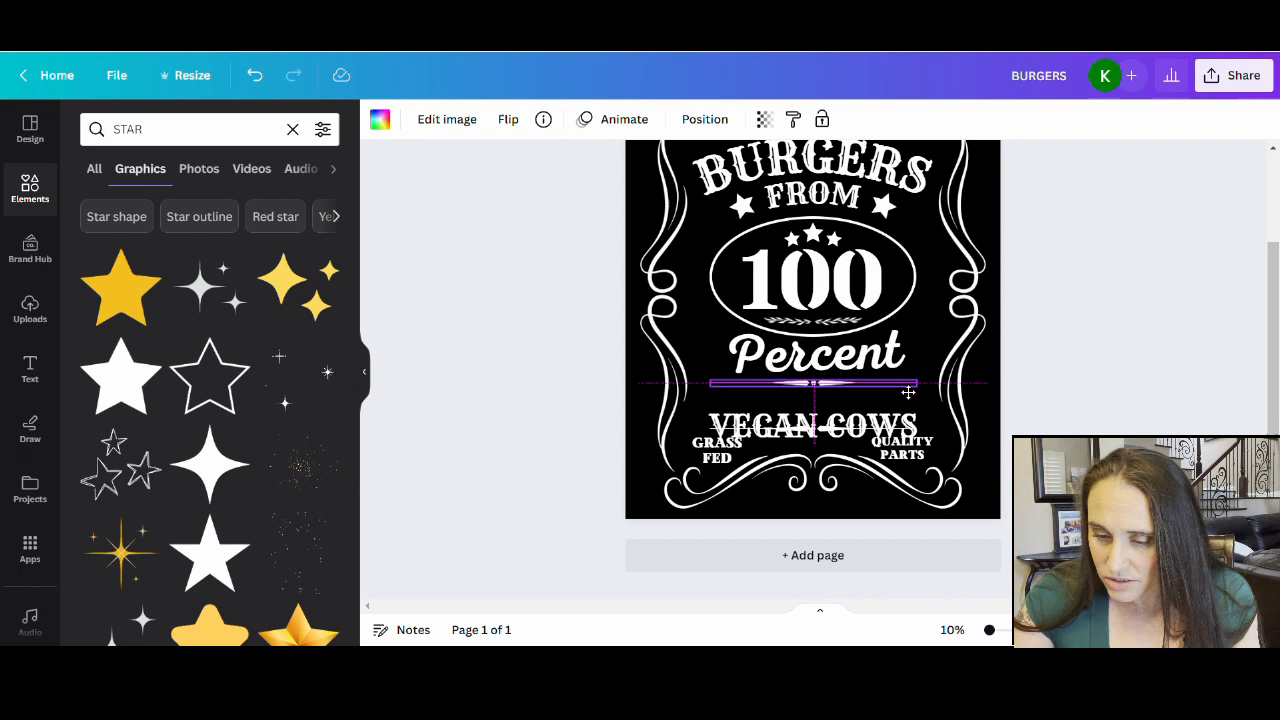
left_click(1103, 354)
mouse_move(839, 422)
left_mouse_down()
mouse_move(839, 400)
mouse_move(840, 429)
left_mouse_up()
left_click(1117, 377)
left_click(1115, 428)
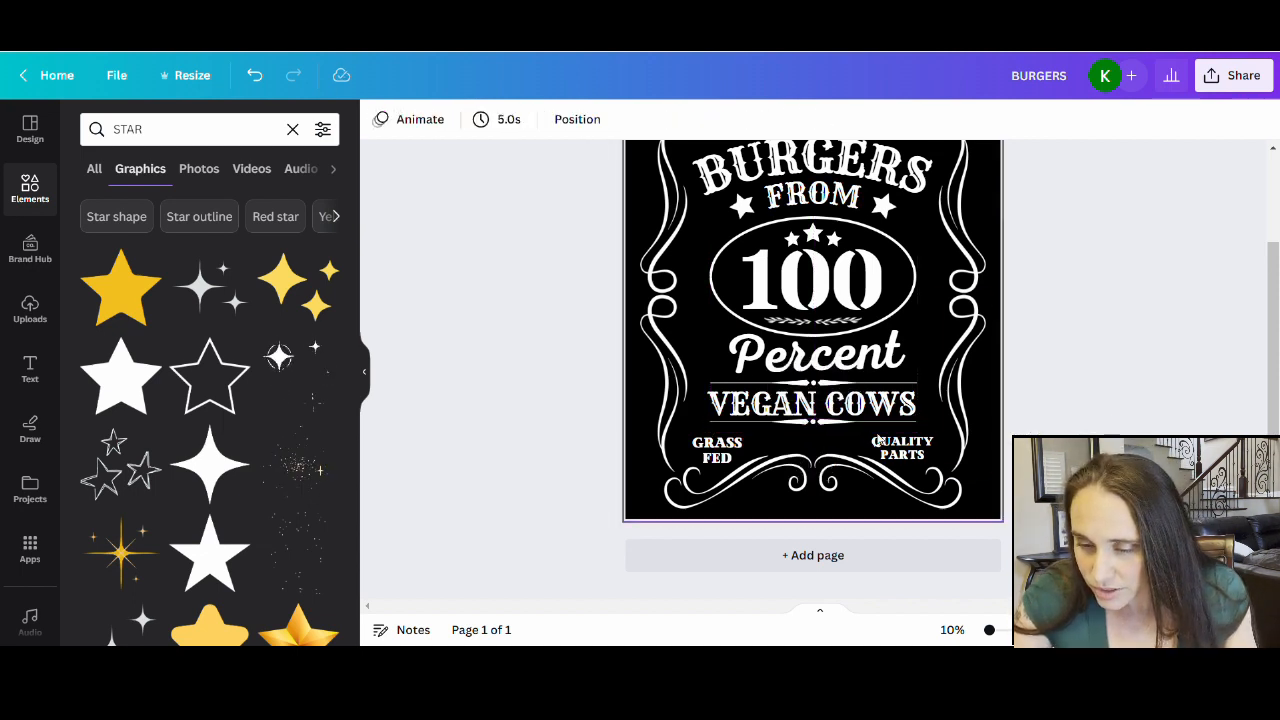
- Move the "QUALITY PARTS" text up closer to the divider below "VEGAN COWS"
left_click(913, 455)
left_click_drag(913, 455, 910, 452)
left_click(1134, 364)
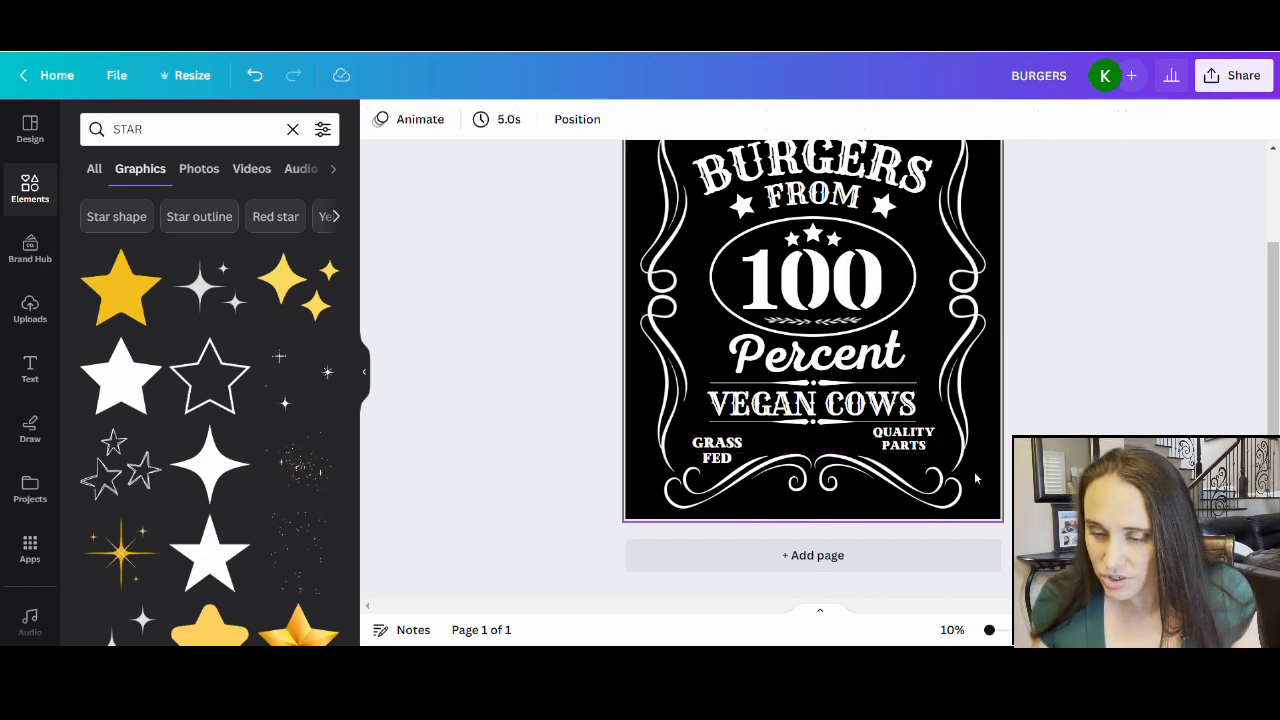
- Nudge the "QUALITY PARTS" text slightly down and to the left, clear of the divider and frame
left_click(893, 442)
key("Down")
key("Down")
key("Down")
key("Down")
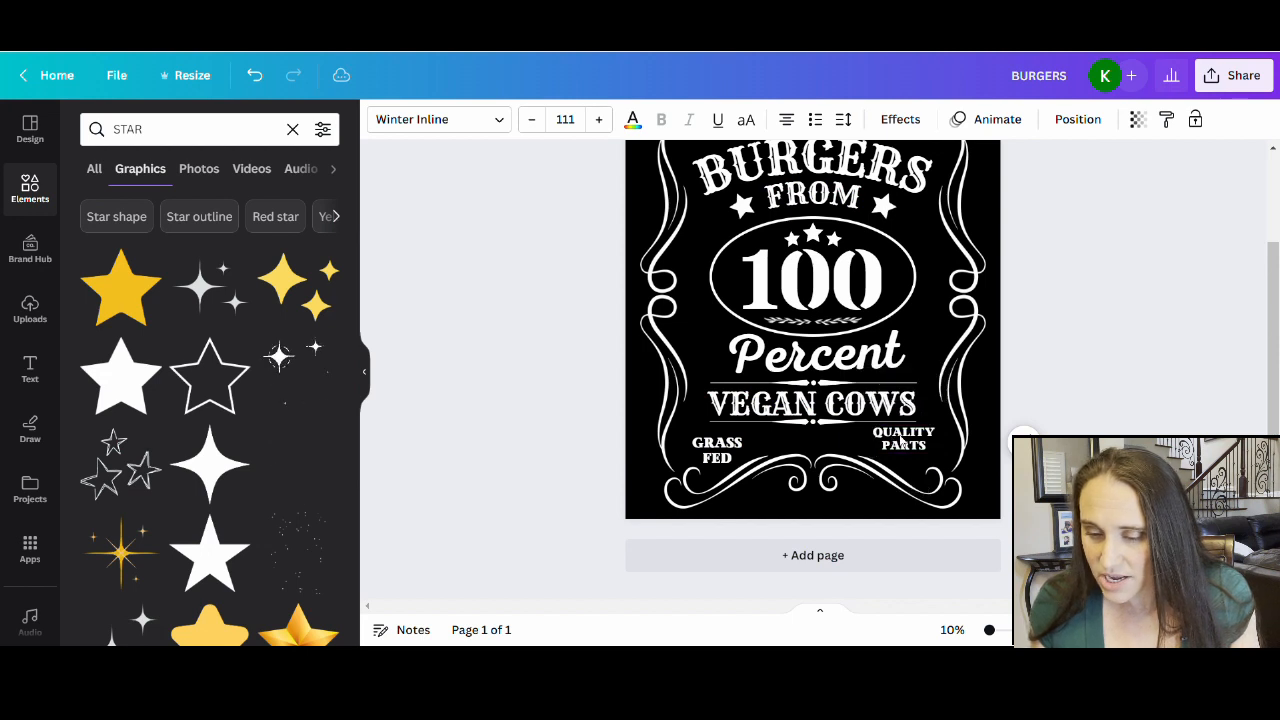
key("Down")
key("Down")
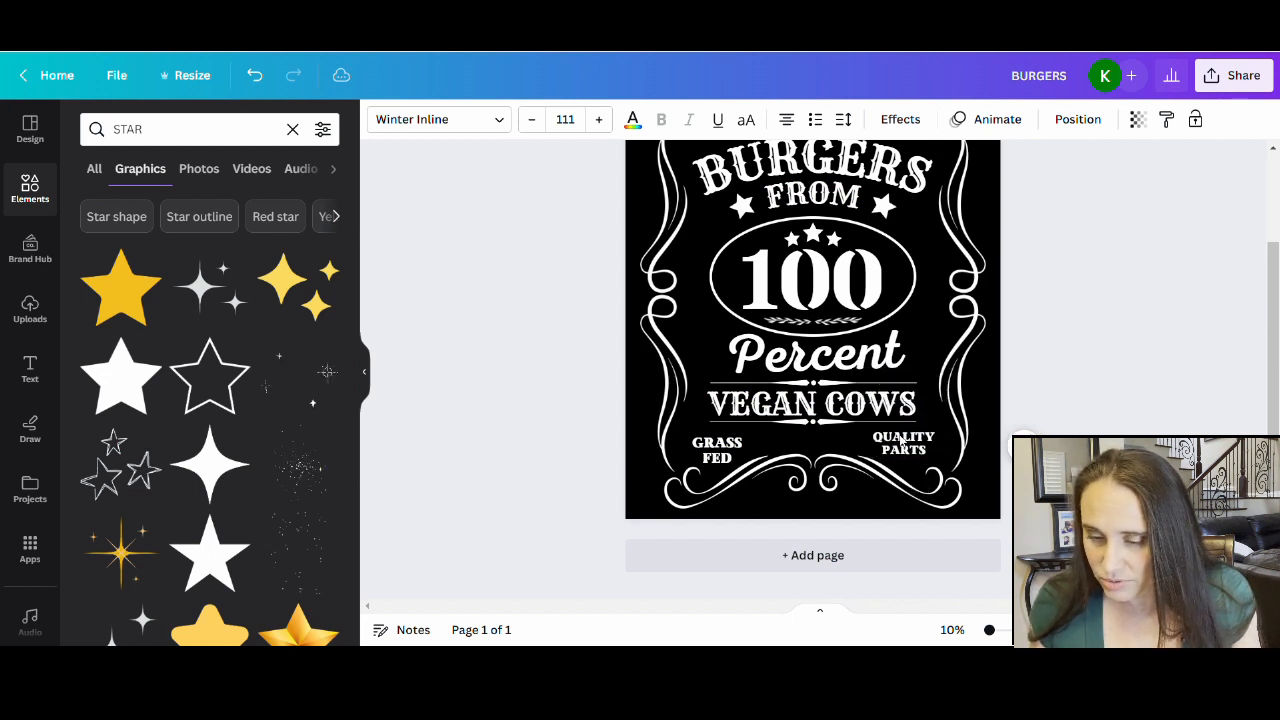
key("Down")
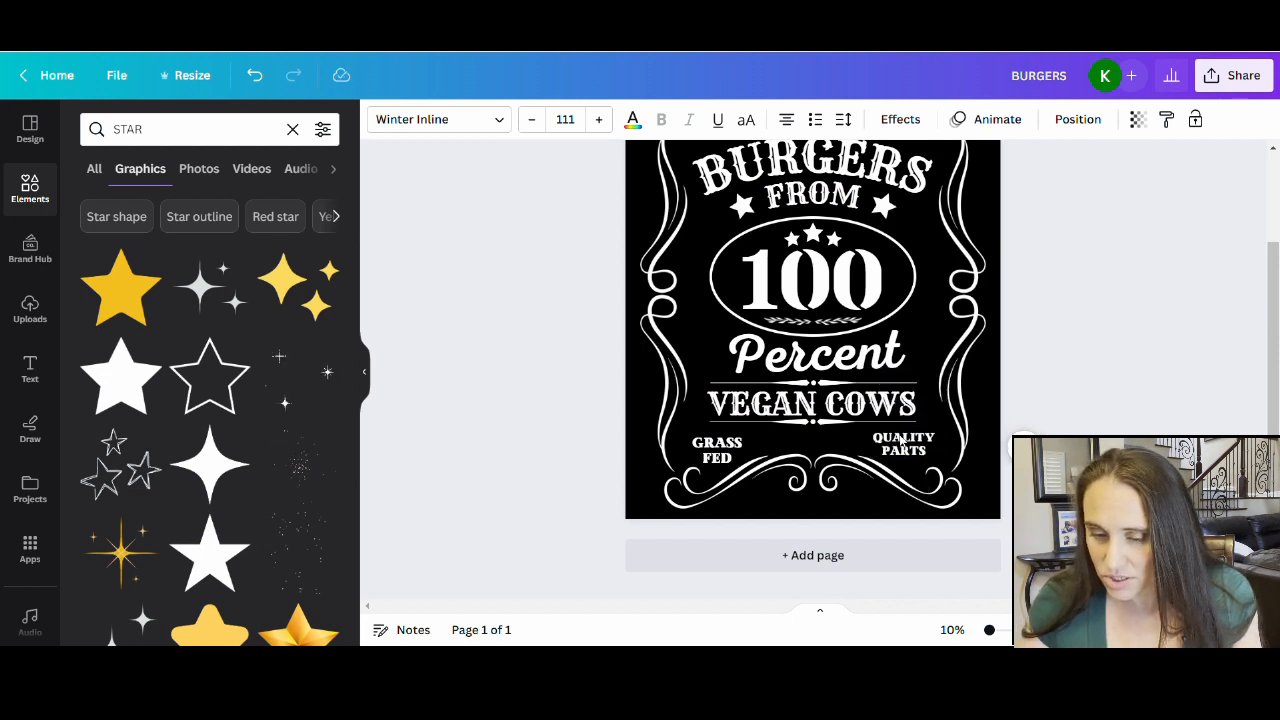
key("Down")
key("Left")
key("Left")
key("Left")
key("Left")
key("Left")
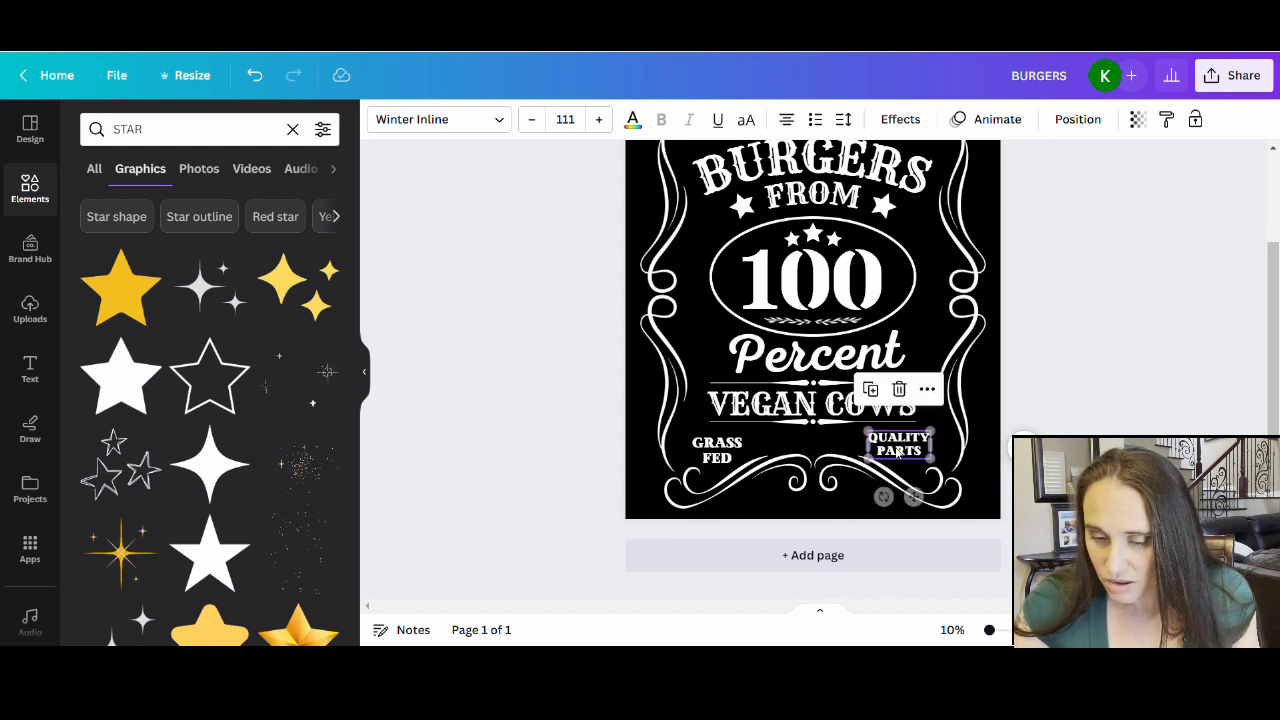
- Raise the "GRASS FED" text level with "QUALITY PARTS" and set its font size to 111
left_click(730, 448)
left_click_drag(731, 447, 734, 447)
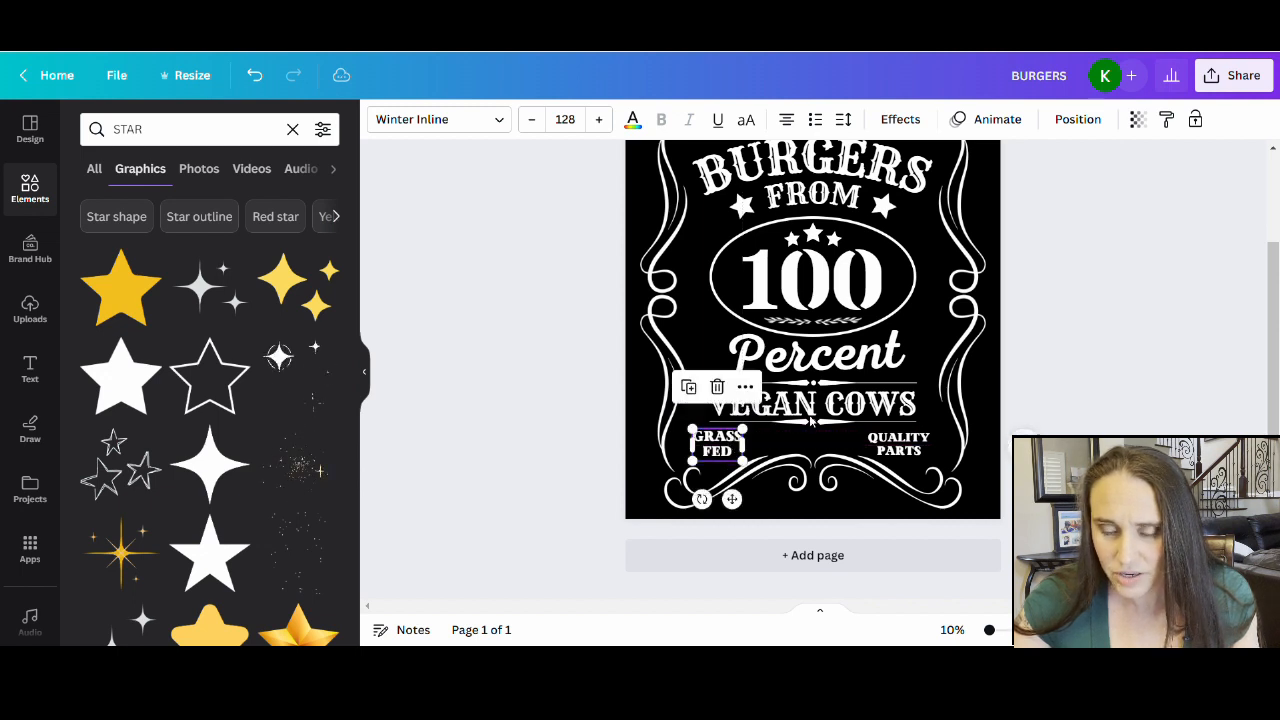
left_click(899, 448)
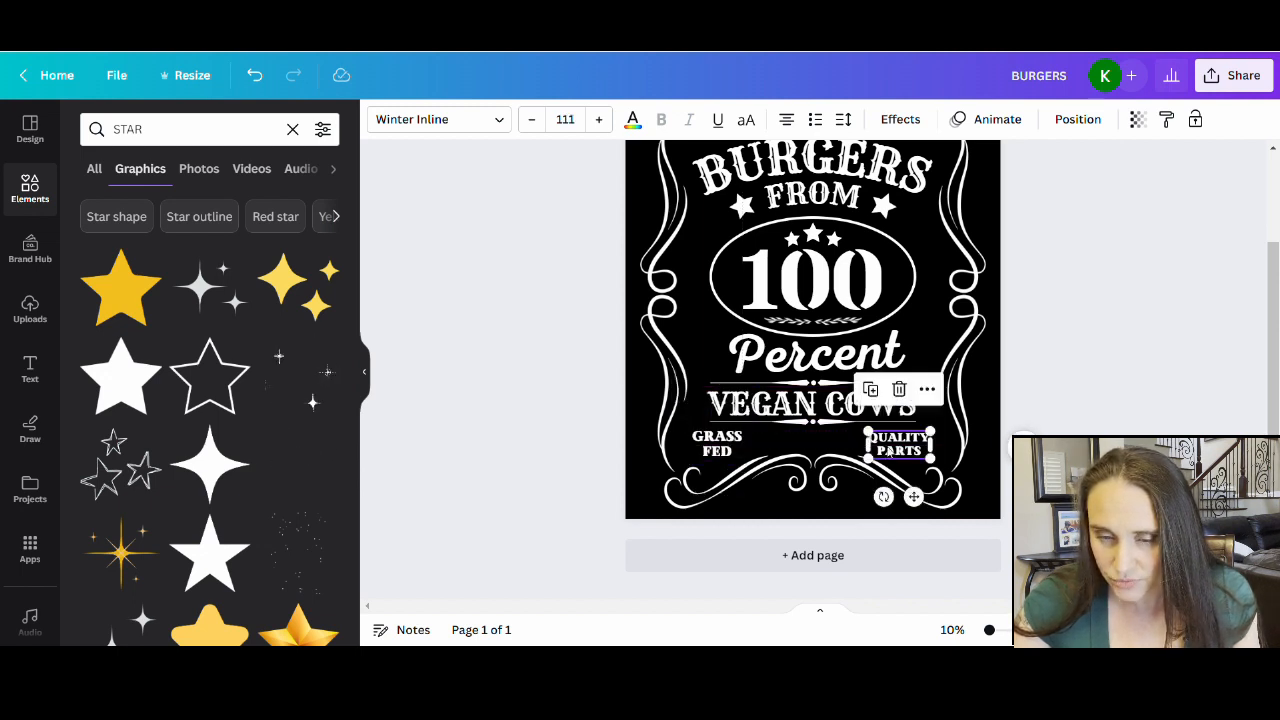
left_click(716, 452)
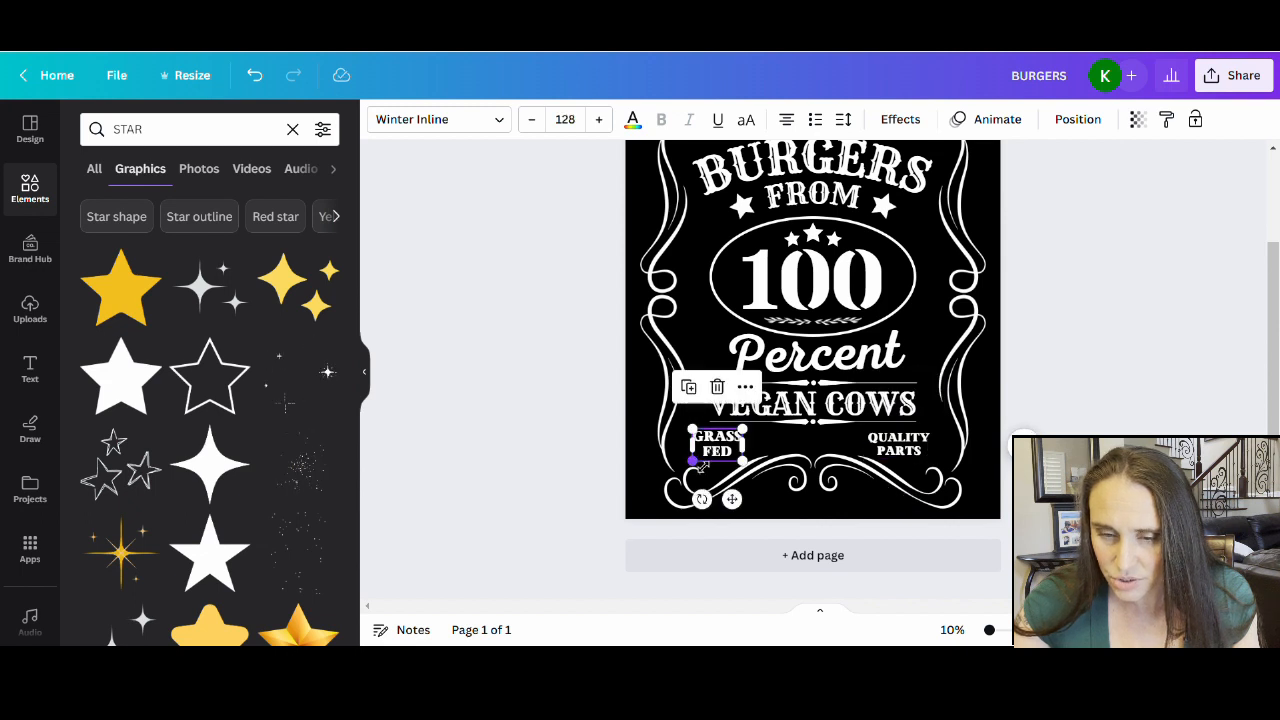
left_click_drag(695, 458, 709, 461)
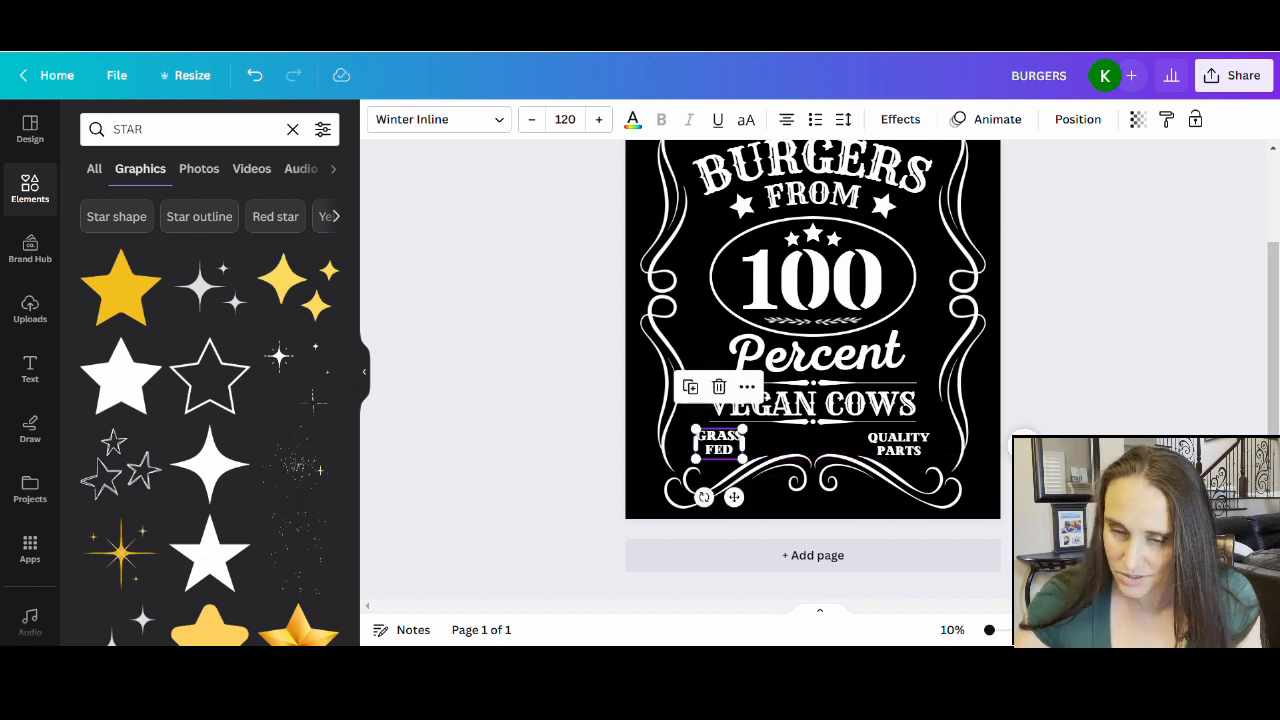
left_click(568, 122)
type("11")
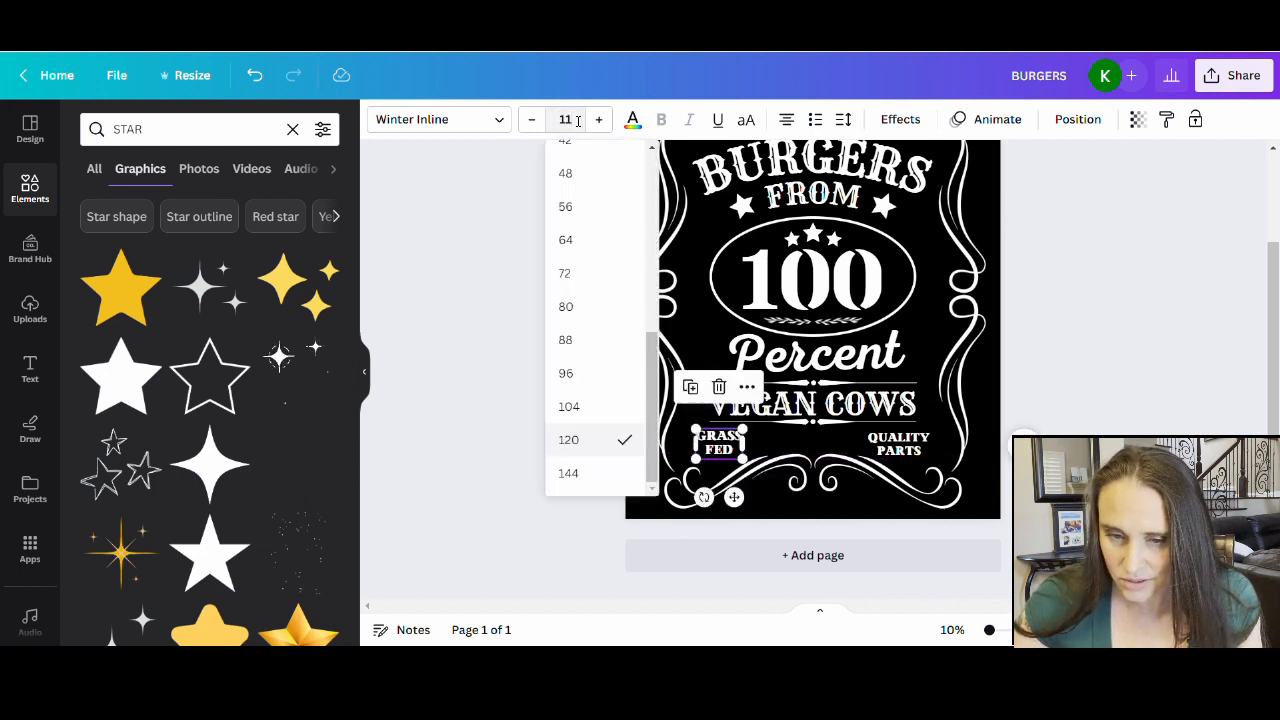
type("1")
key("Return")
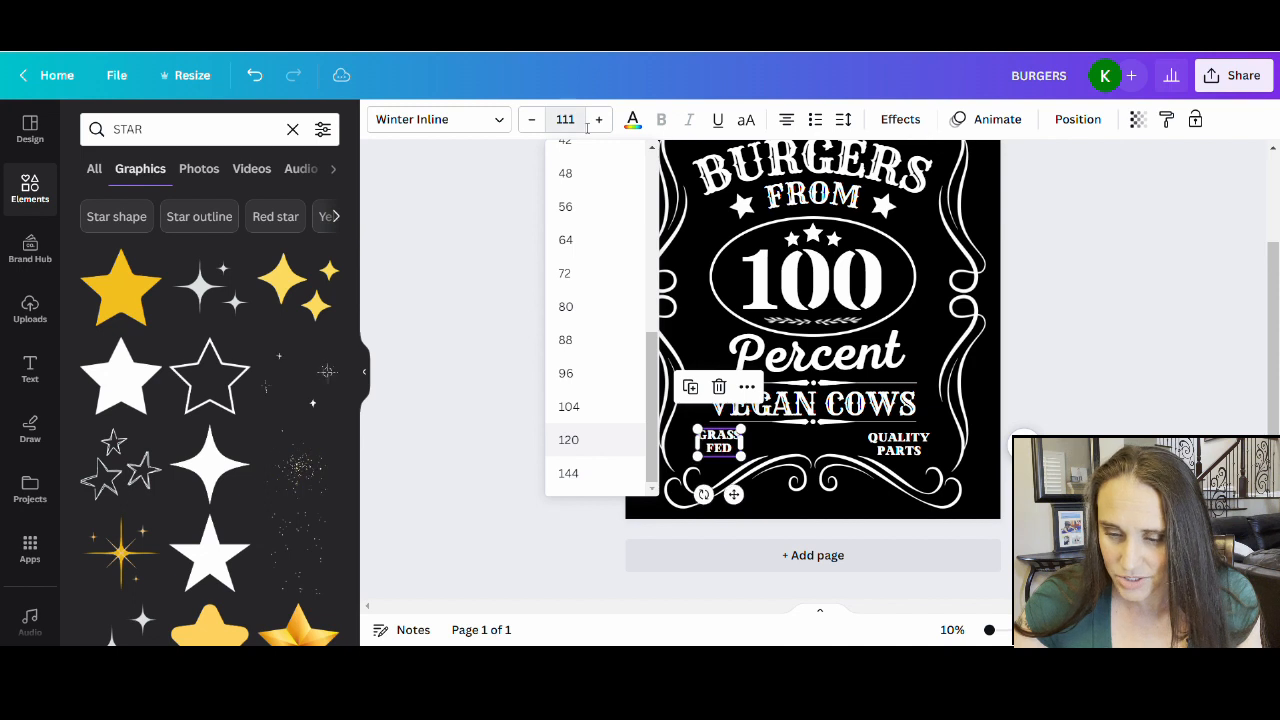
- Nudge the "GRASS FED" text slightly right and down so it lines up with "QUALITY PARTS"
left_click(556, 272)
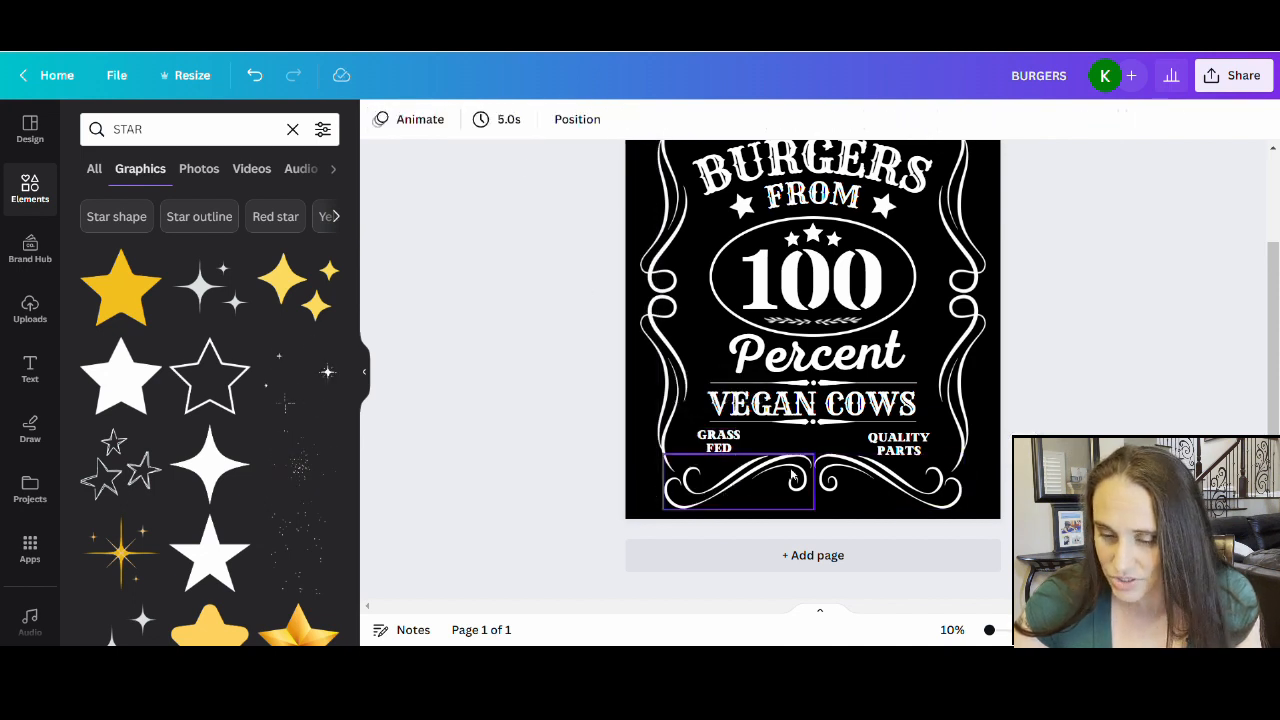
left_click(736, 443)
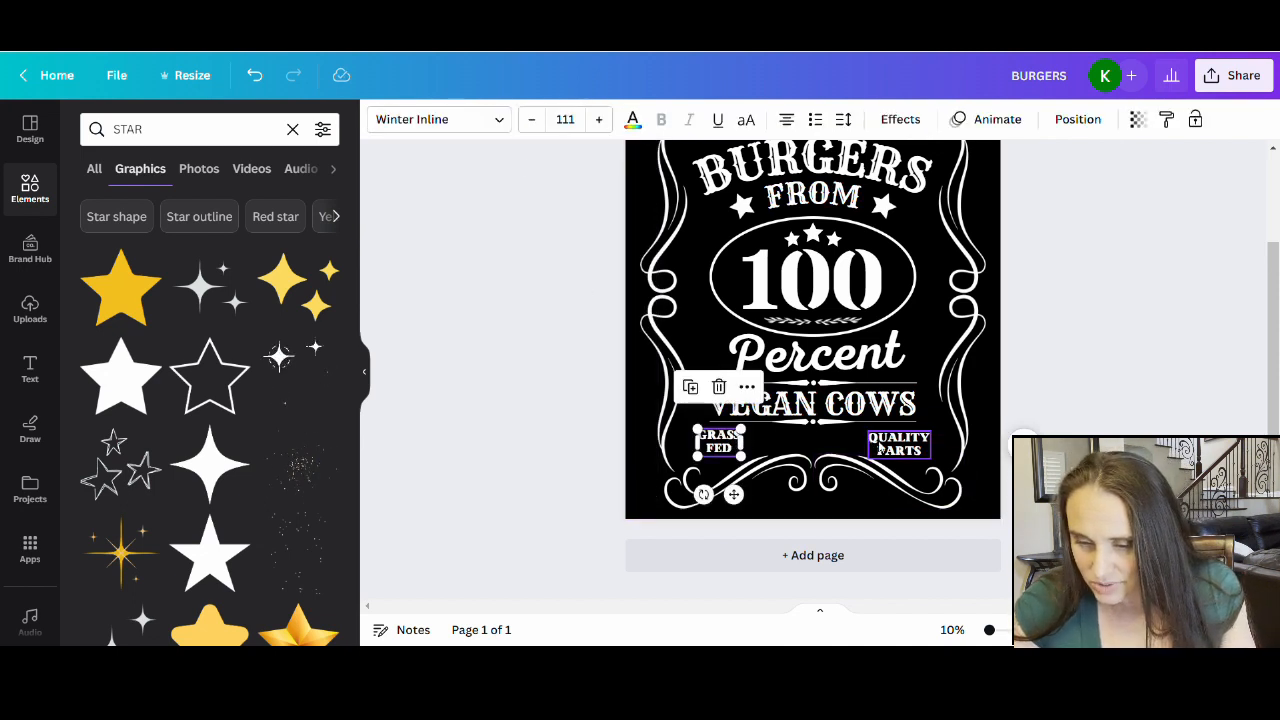
left_click(874, 446)
left_click(519, 437)
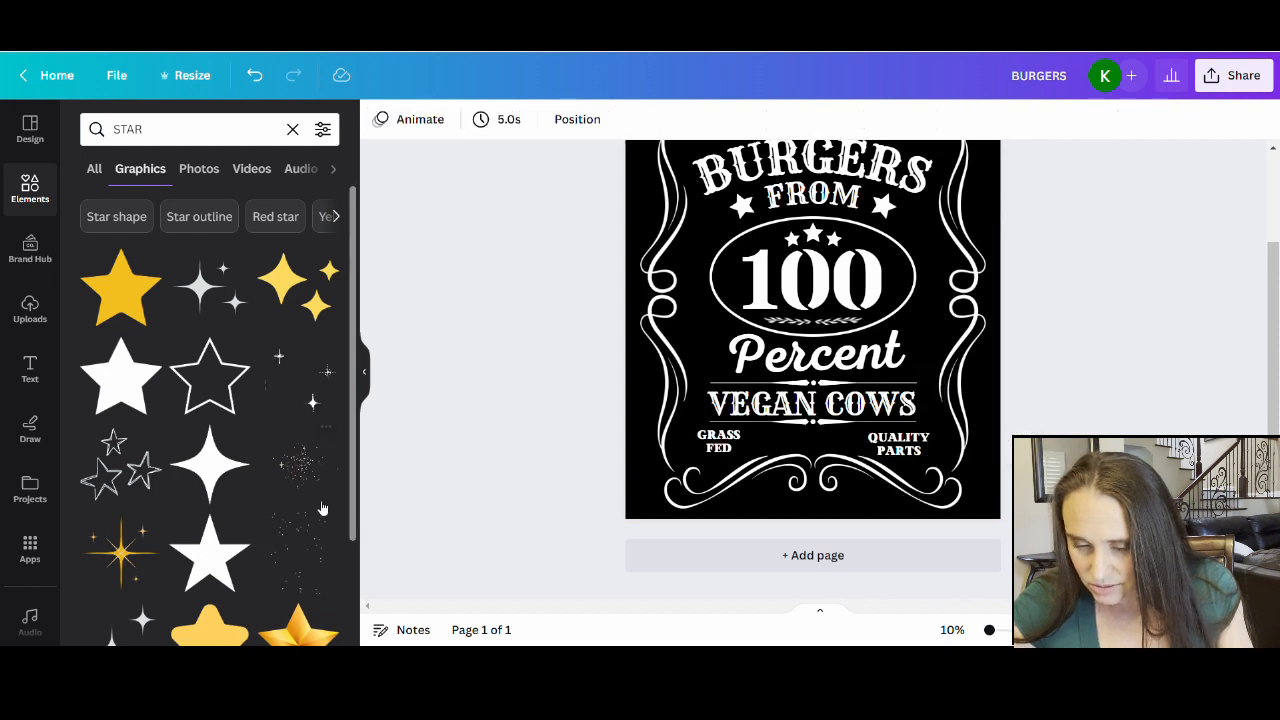
left_click(722, 443)
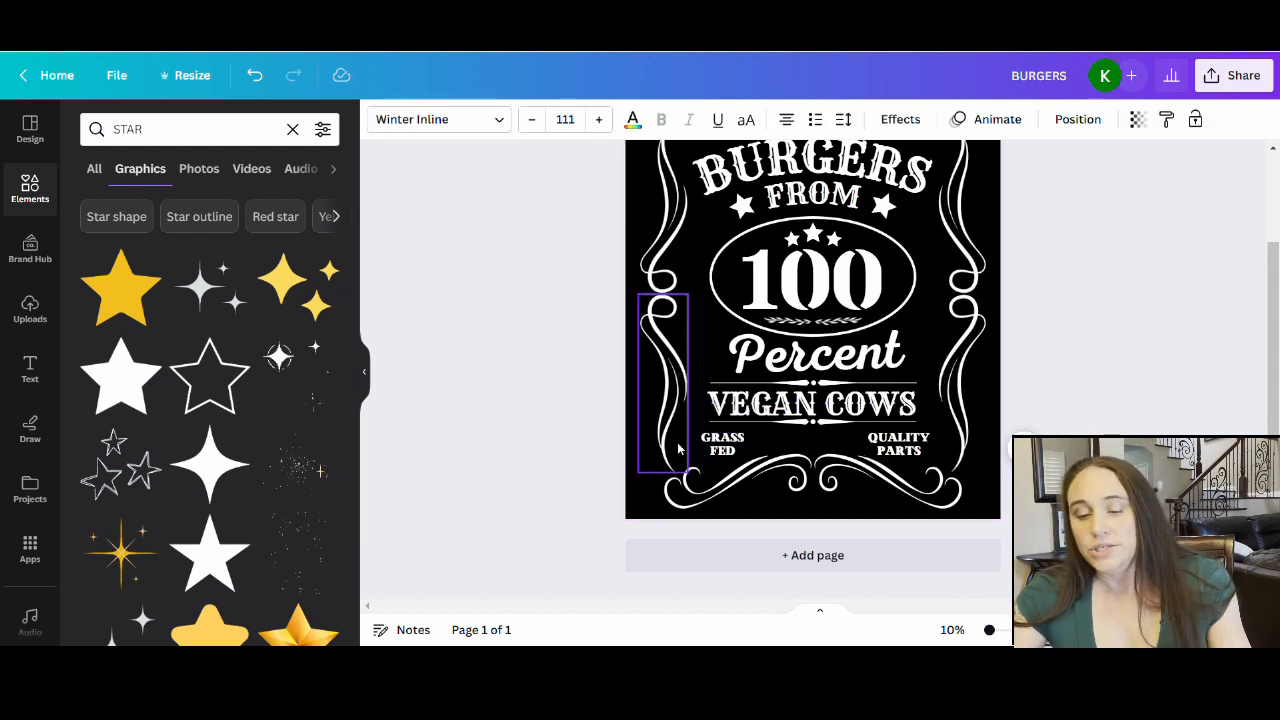
left_click(1173, 365)
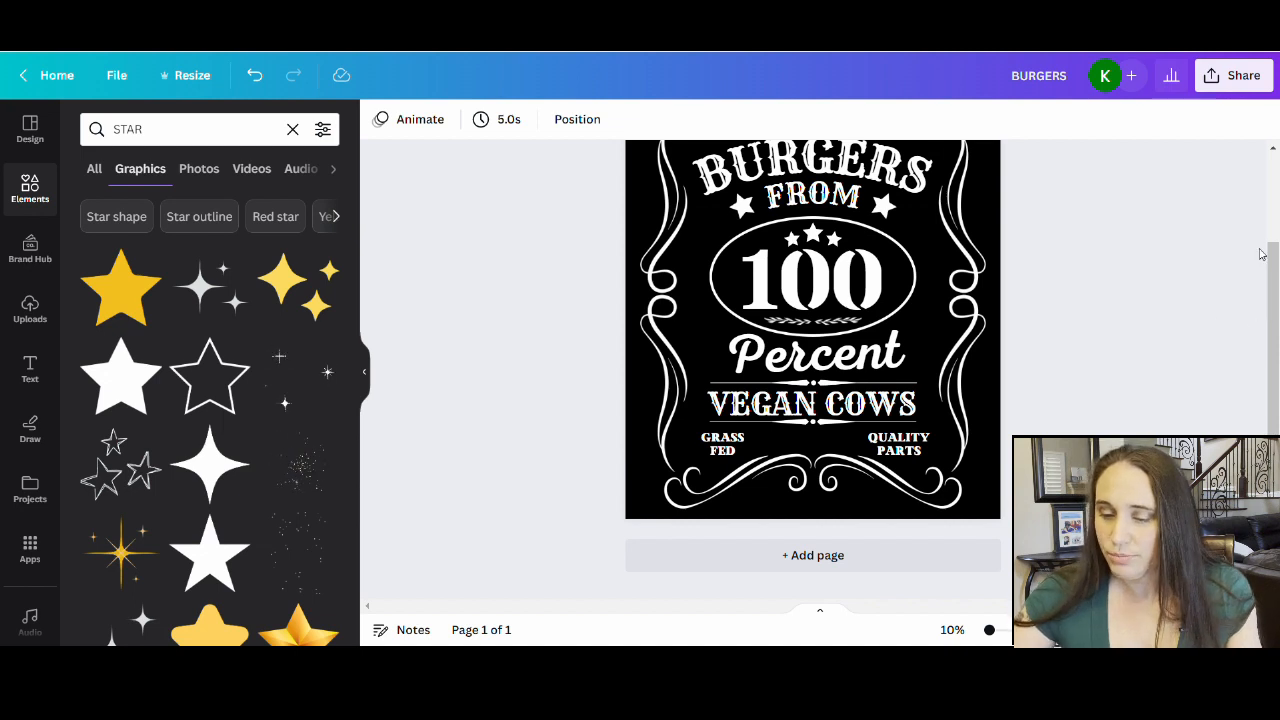
- Duplicate the star above "BURGERS" and place the copy between "GRASS FED" and "QUALITY PARTS", centred below the lower divider
scroll(1260, 254, "up", 2)
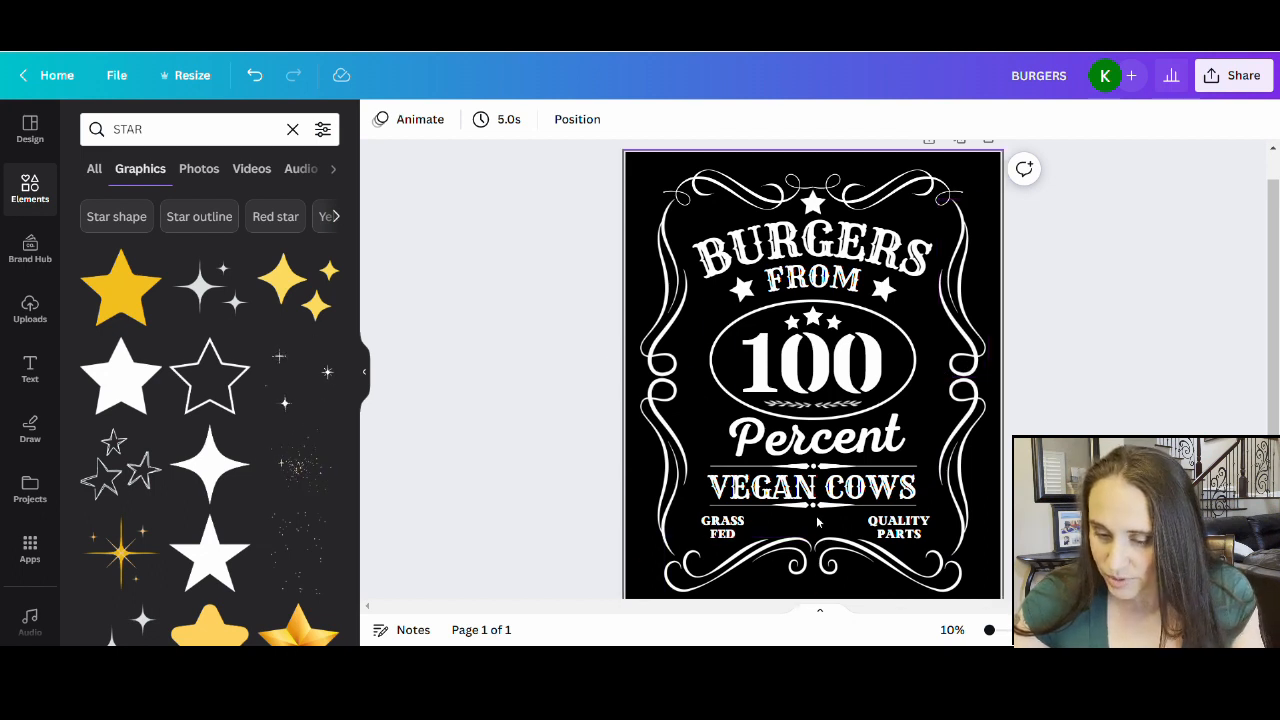
left_click(818, 200)
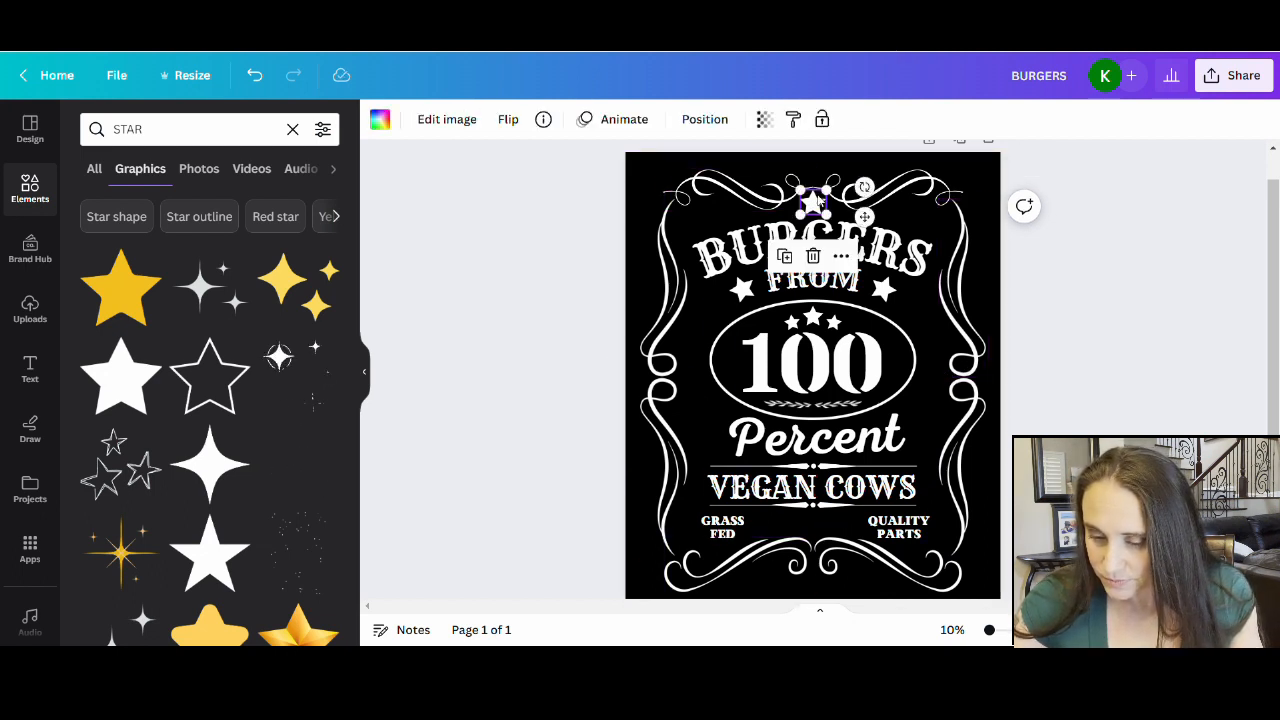
left_click_drag(818, 200, 823, 521)
left_click(1052, 386)
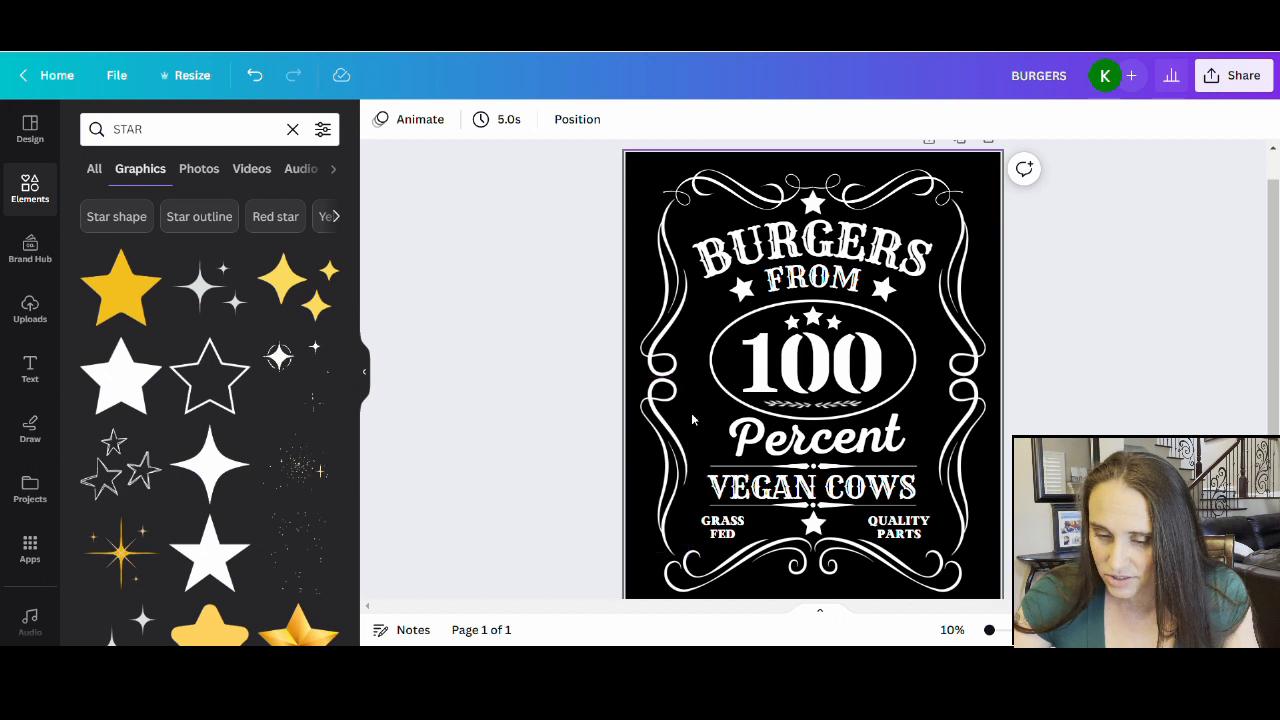
- Rotate the "Percent" text slightly counter-clockwise to give it a stronger upward tilt
left_click(860, 443)
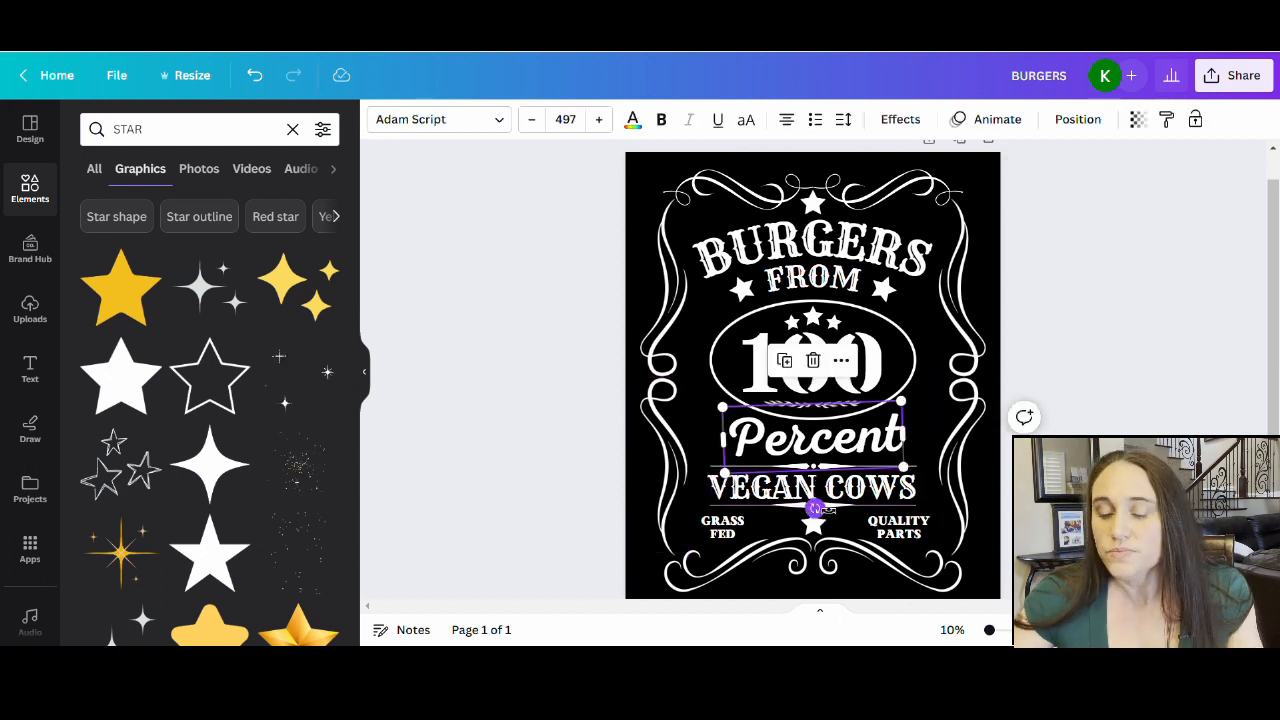
left_click_drag(815, 508, 828, 510)
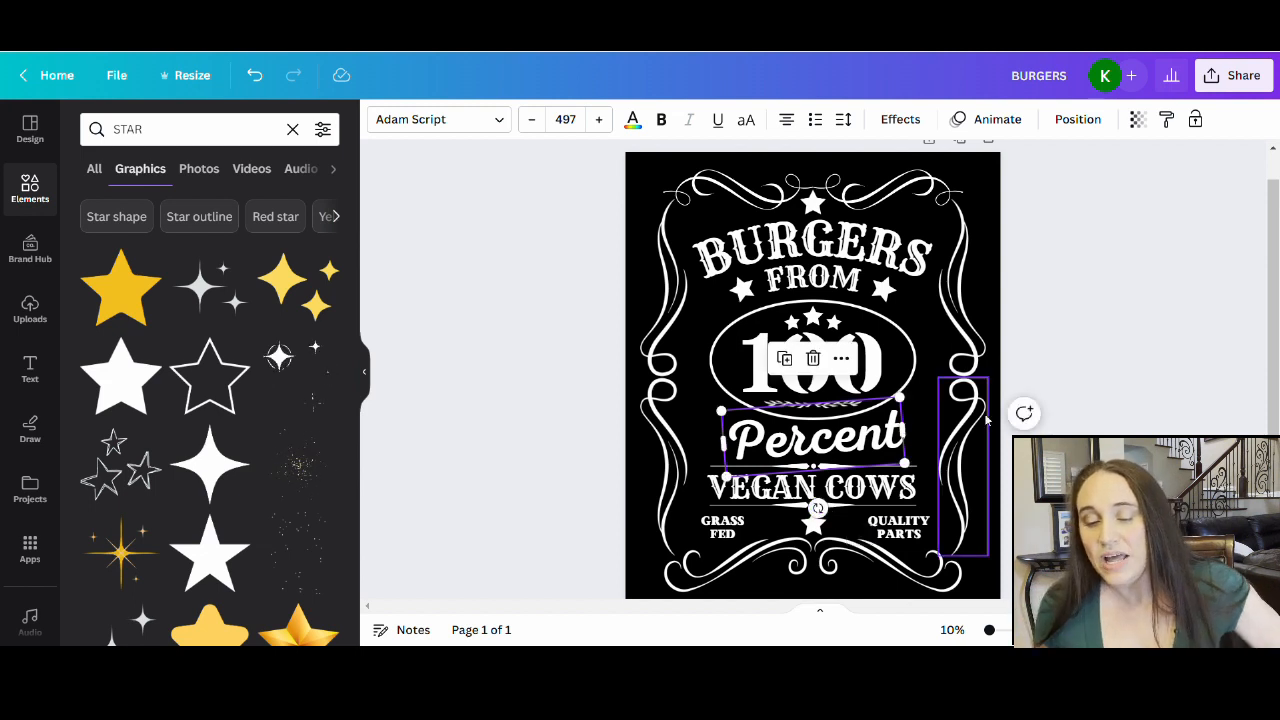
left_click(1134, 336)
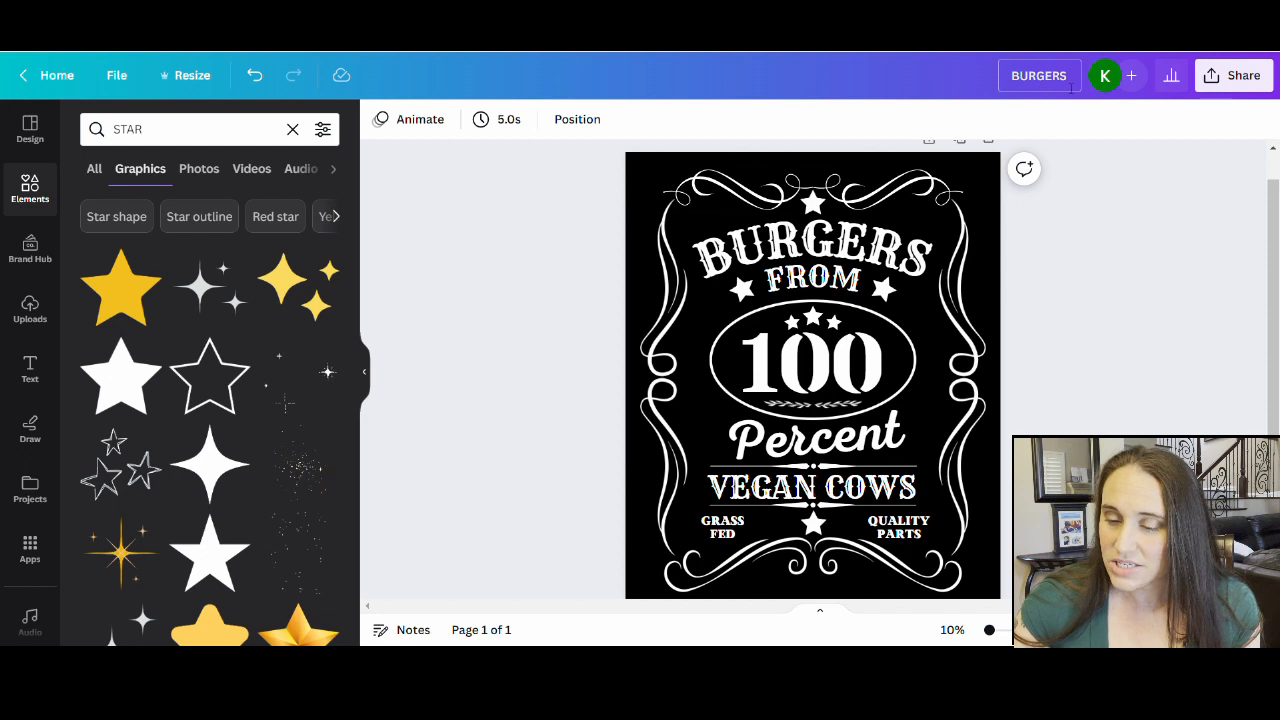
- Download the design as a 4,500 × 5,400 px PNG with a transparent background
left_click(1234, 75)
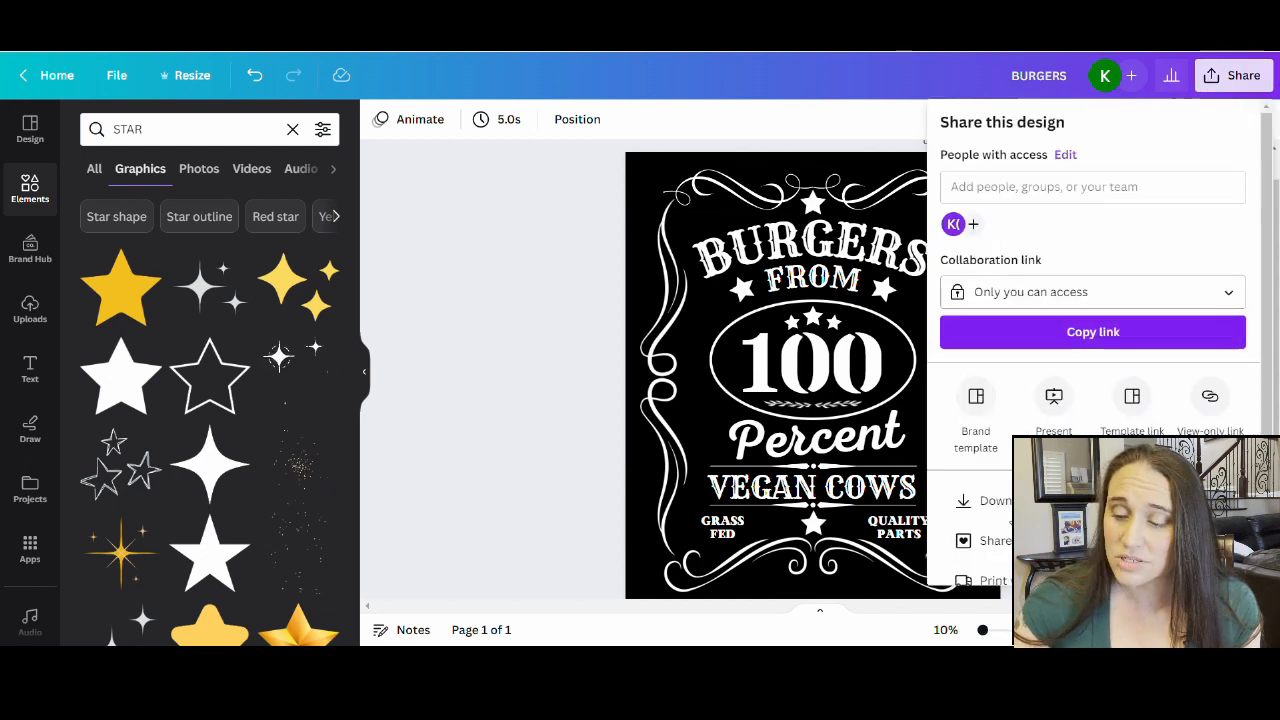
left_click(996, 502)
left_click(978, 291)
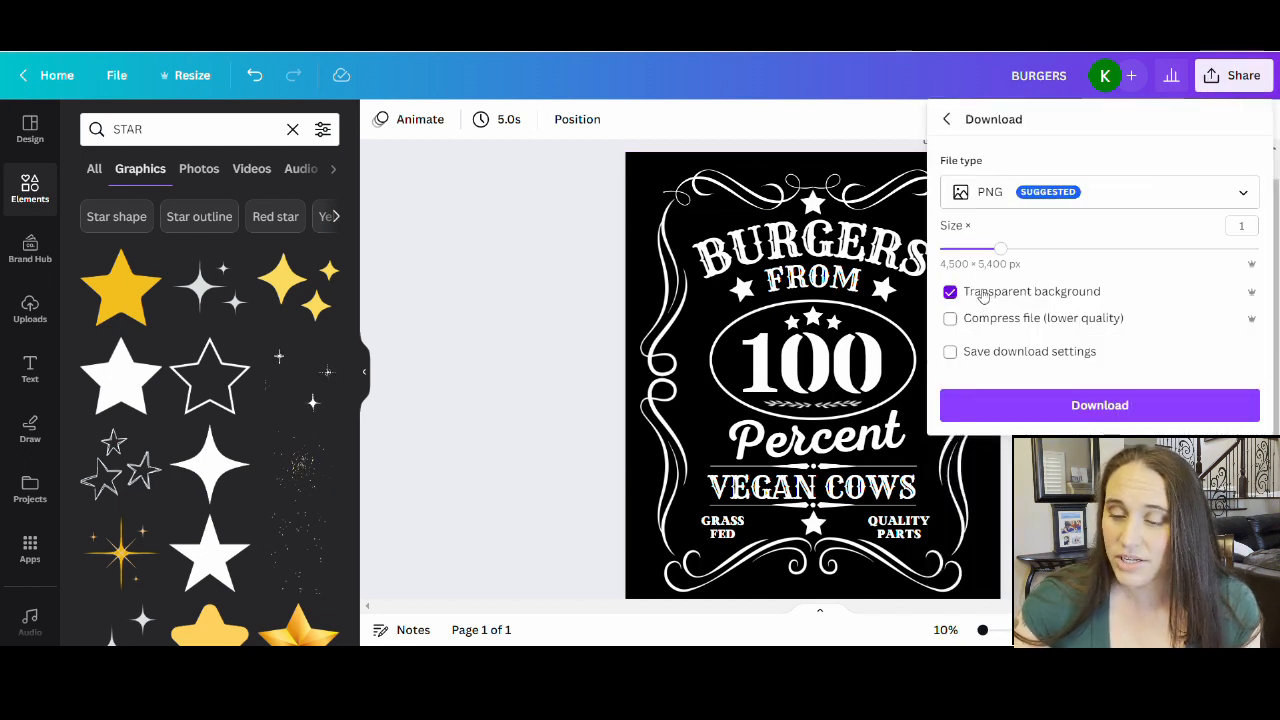
left_click(1003, 410)
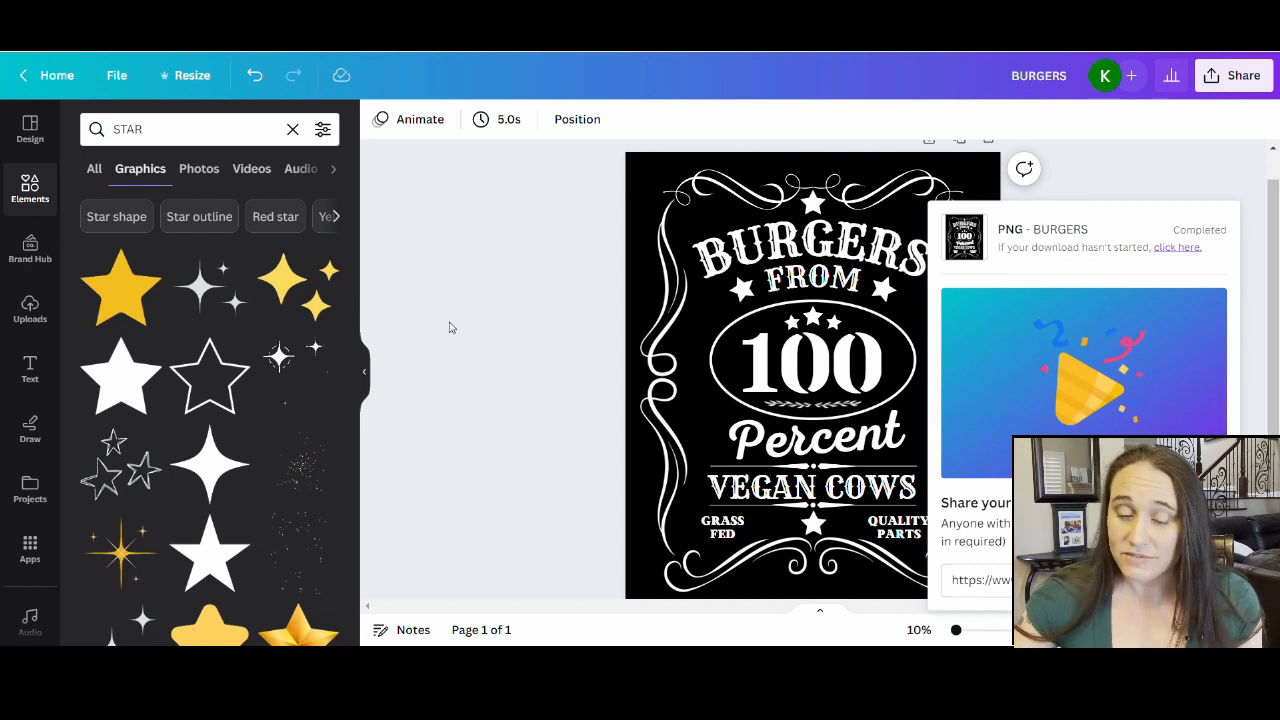
left_click(446, 324)
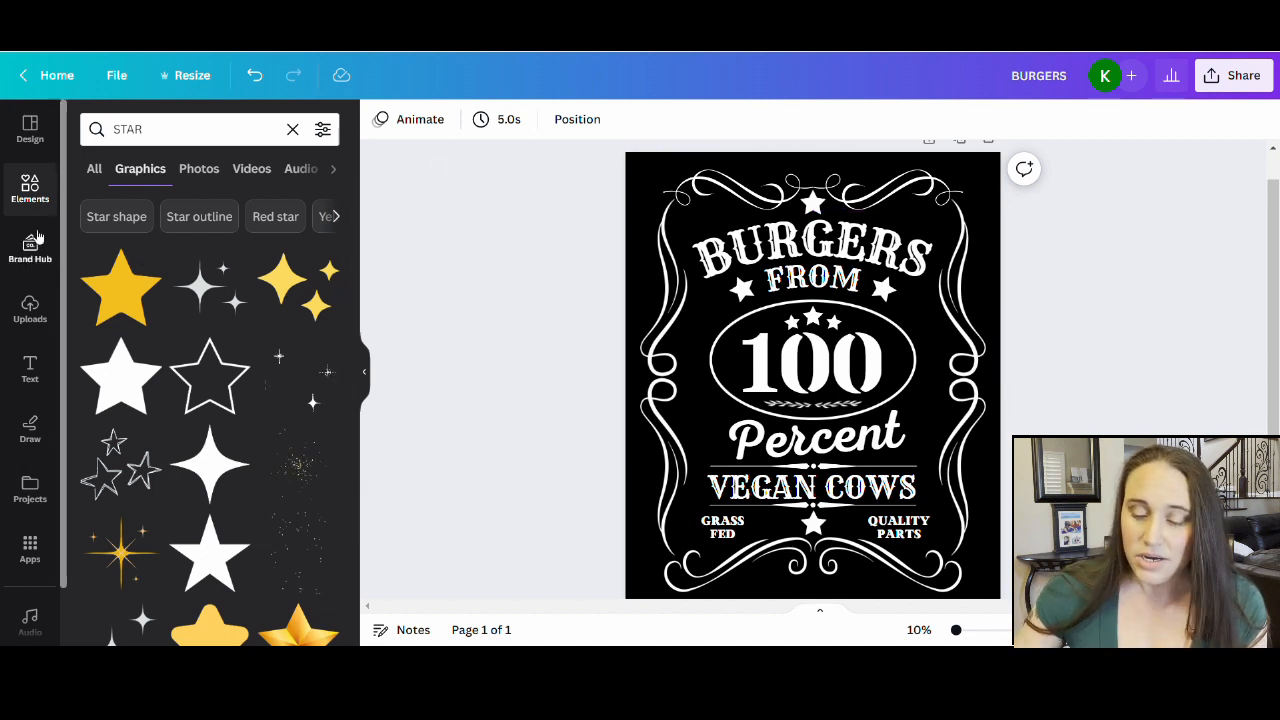
- Search the elements for "VINTAGE BACKDROP" and show all matching photos
left_click(30, 188)
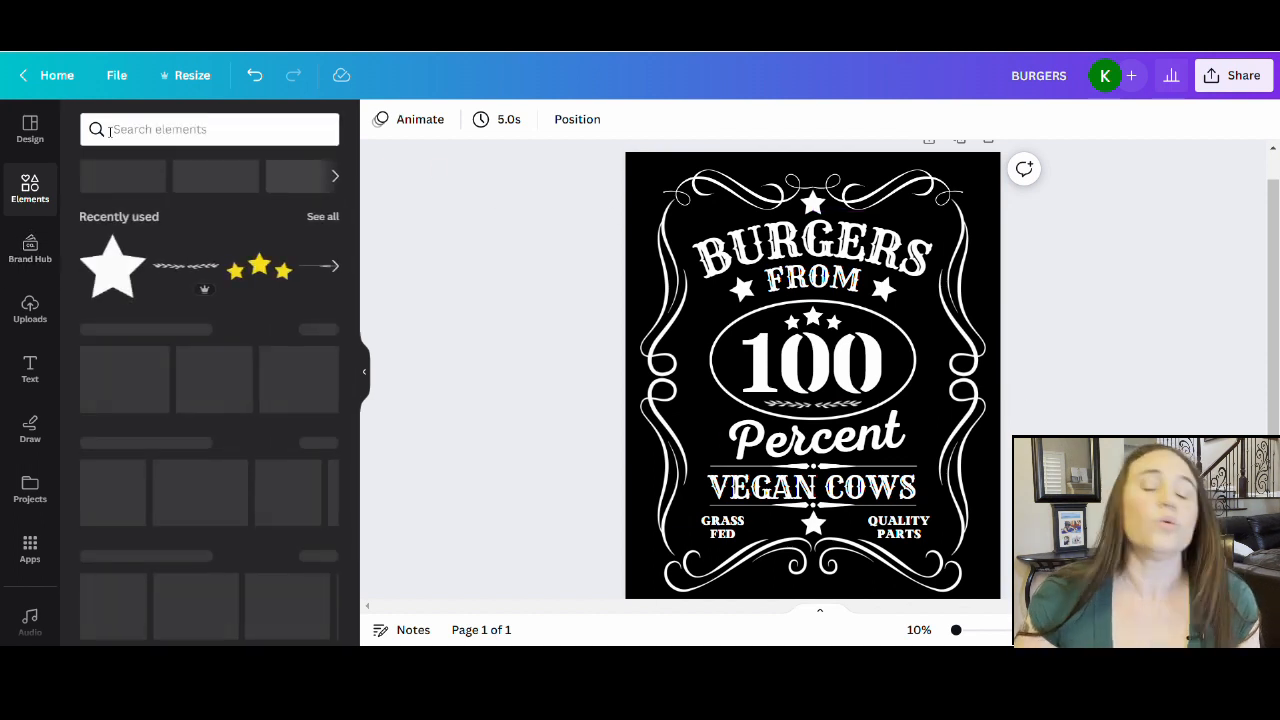
left_click(197, 130)
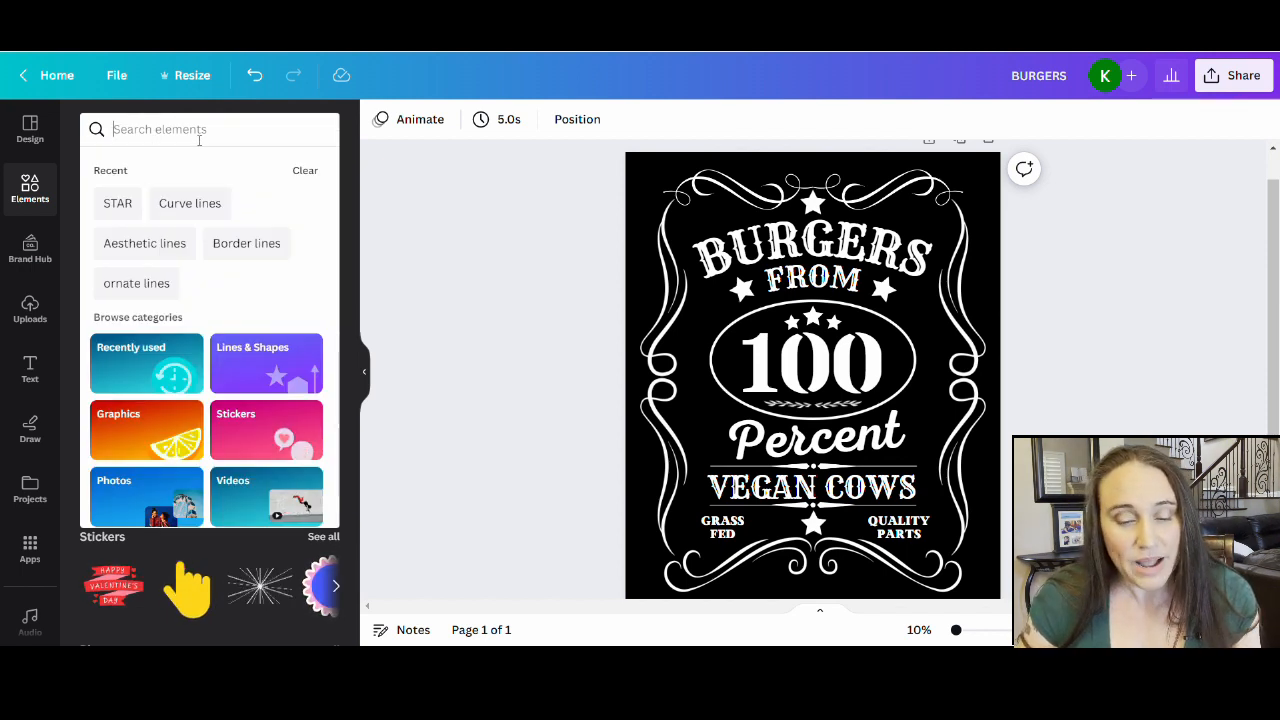
type("VINTA")
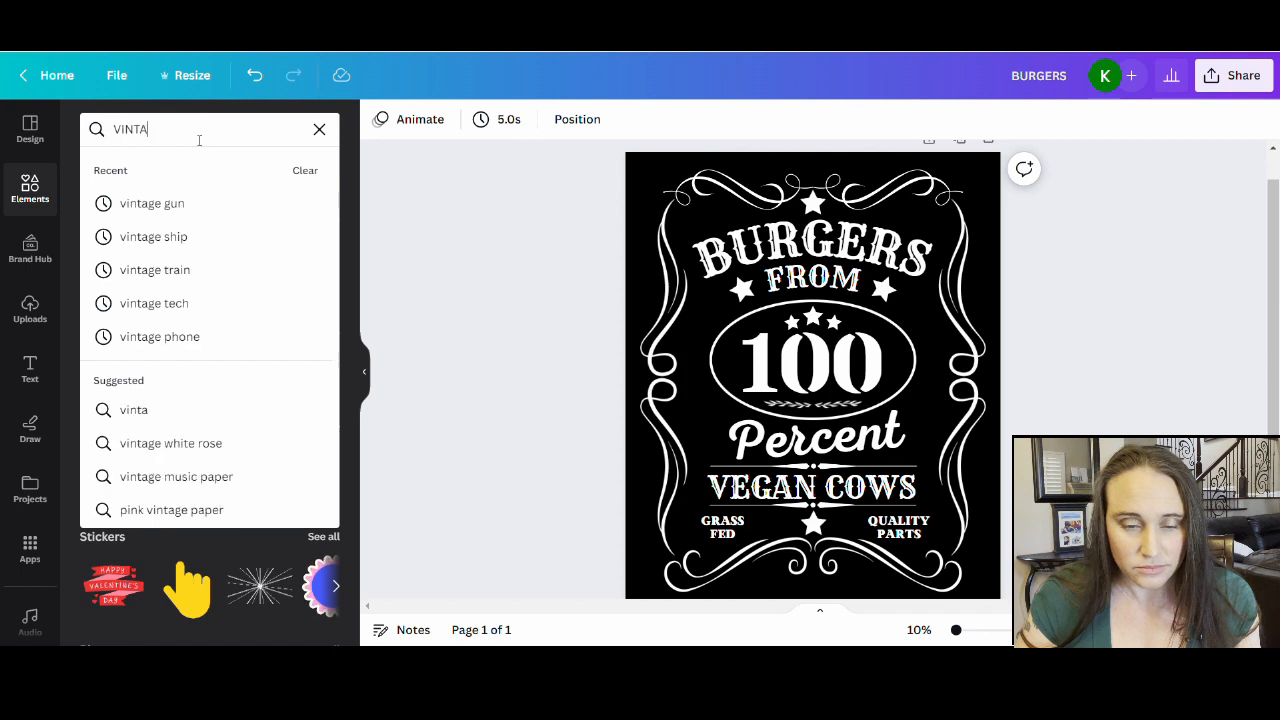
type("GE BAC")
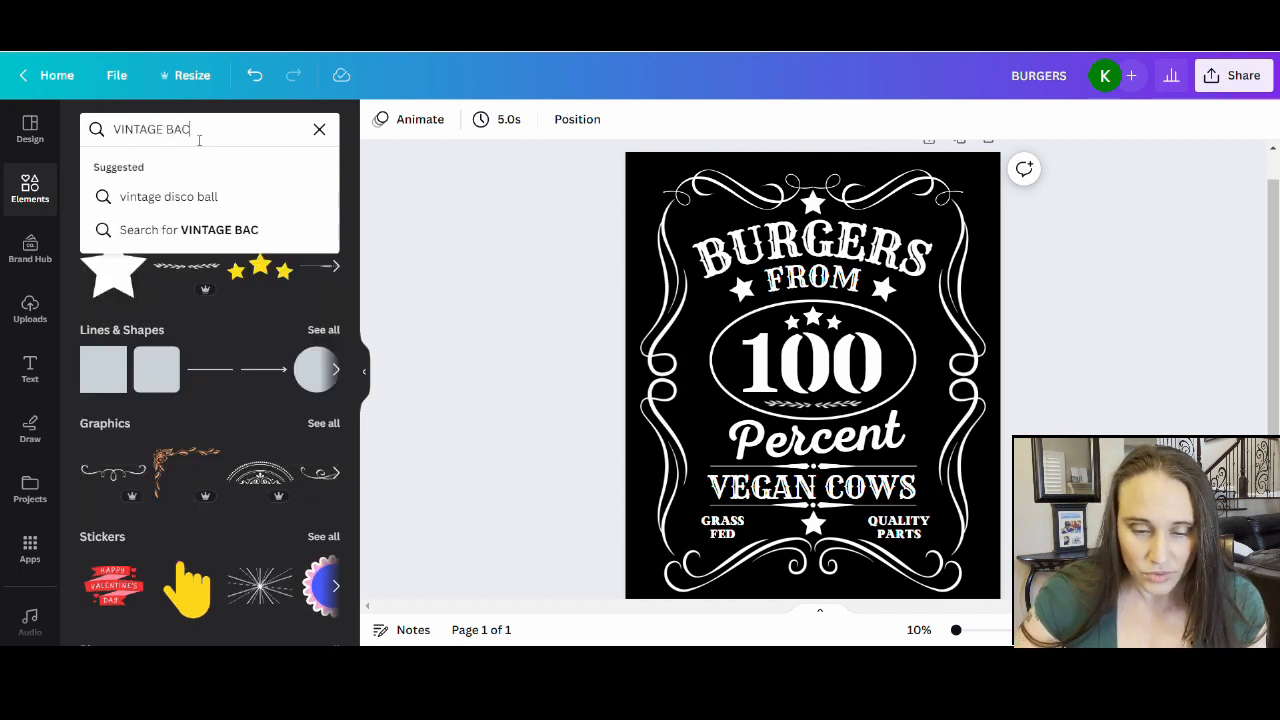
type("KDROP")
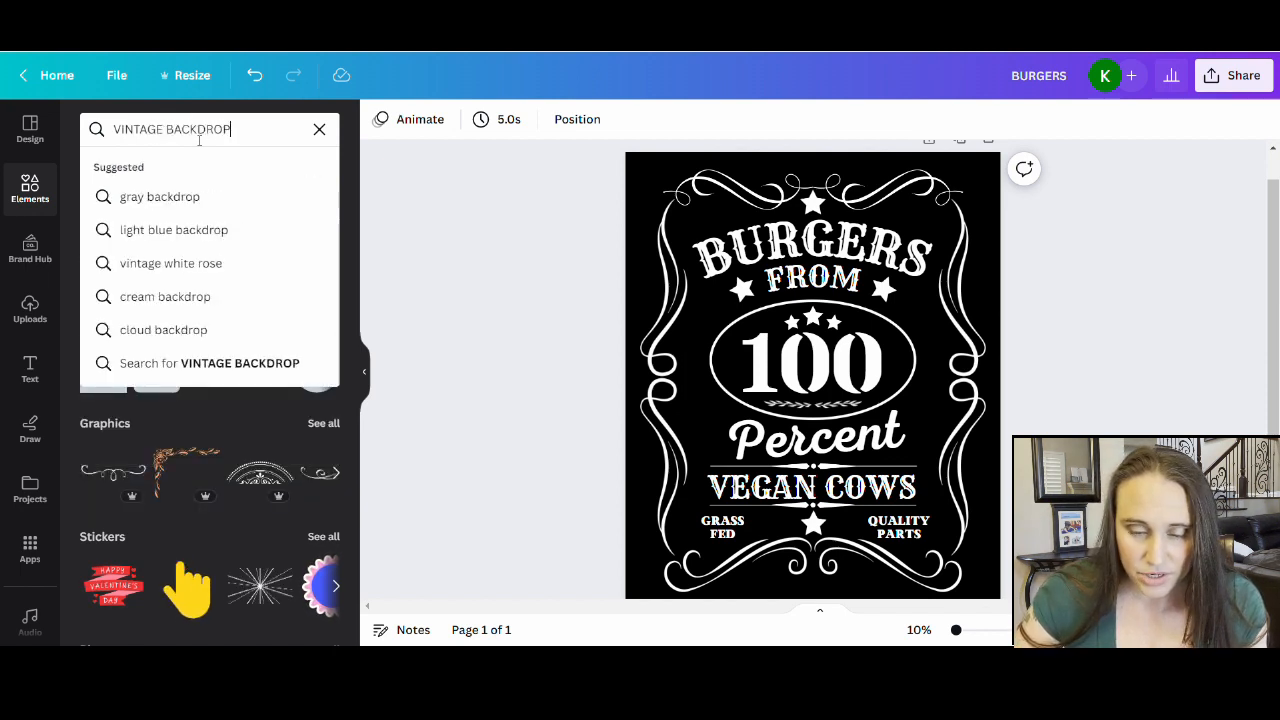
key("Return")
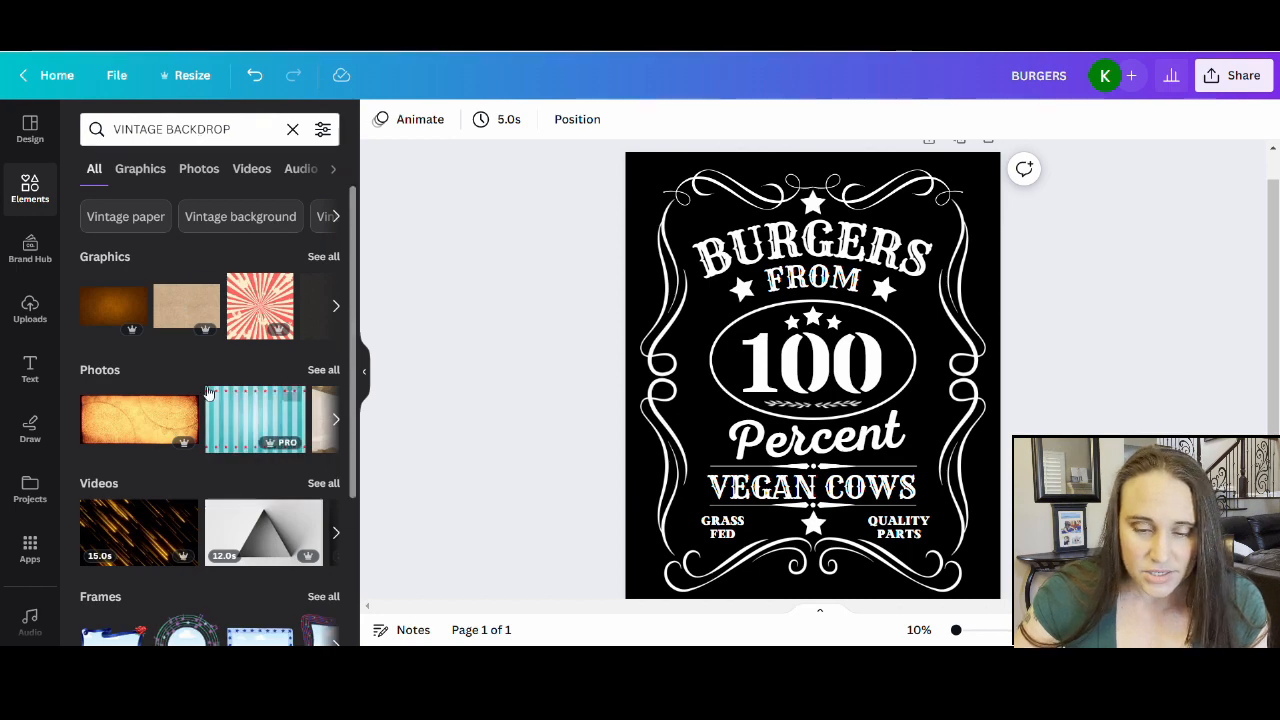
left_click(324, 372)
- Find a plain brown aged-paper photo among the vintage backdrops and add it to the design
scroll(300, 480, "down", 3)
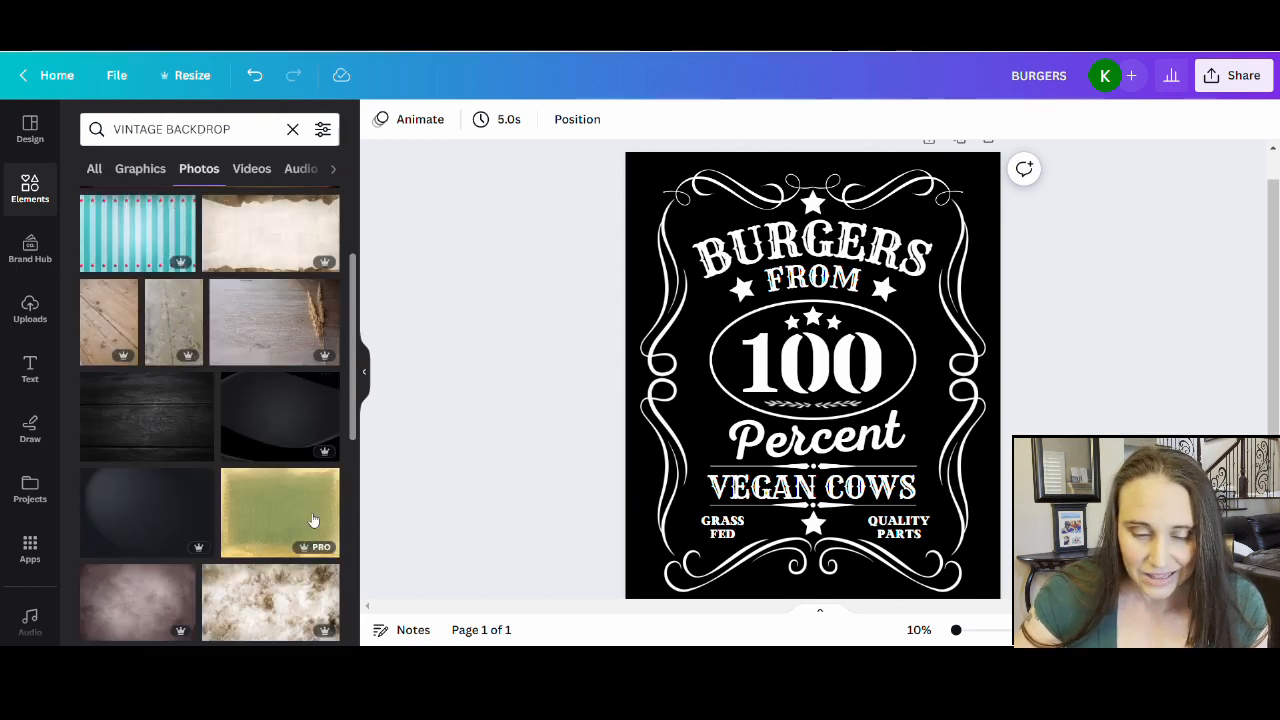
scroll(313, 520, "down", 1)
scroll(257, 217, "down", 1)
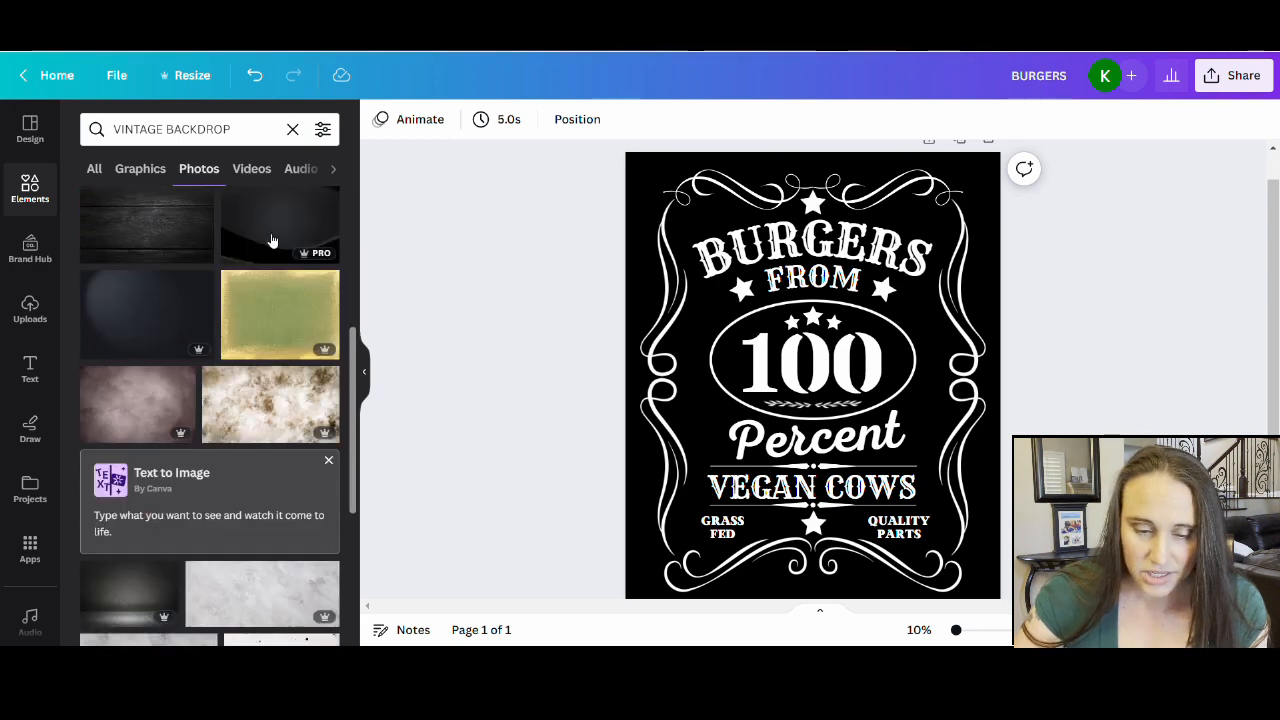
scroll(271, 300, "down", 3)
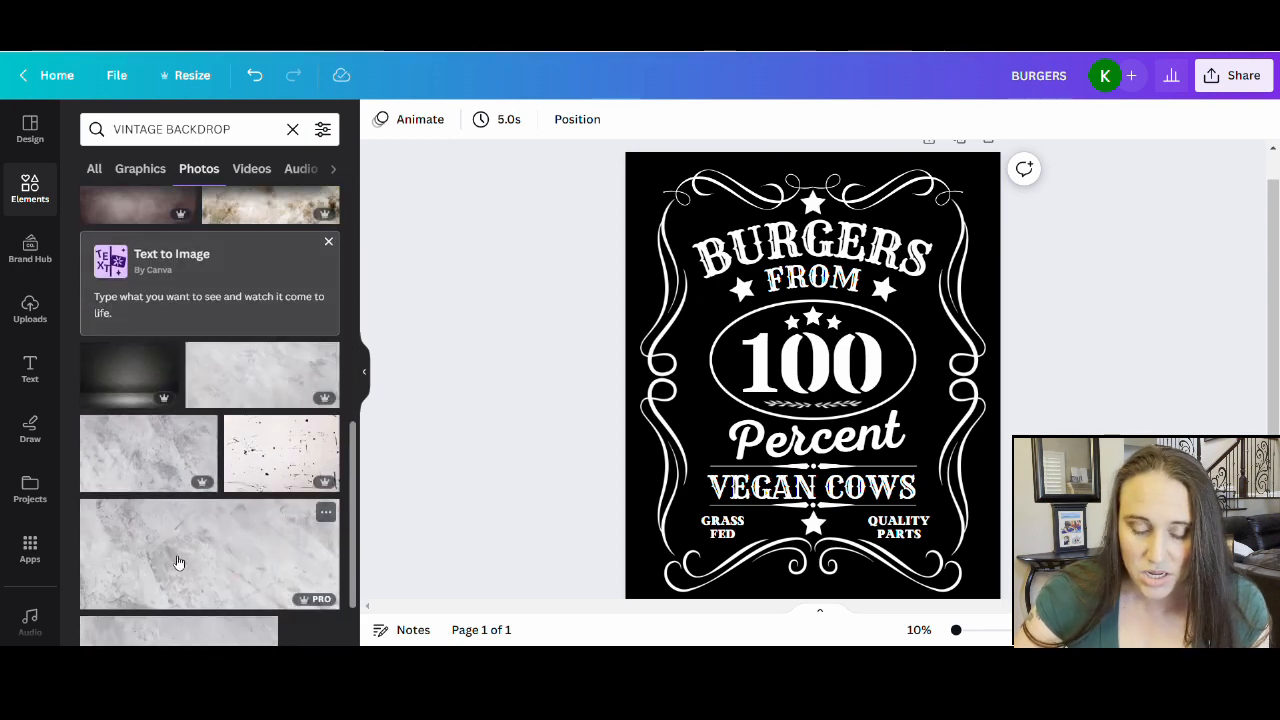
scroll(178, 562, "down", 5)
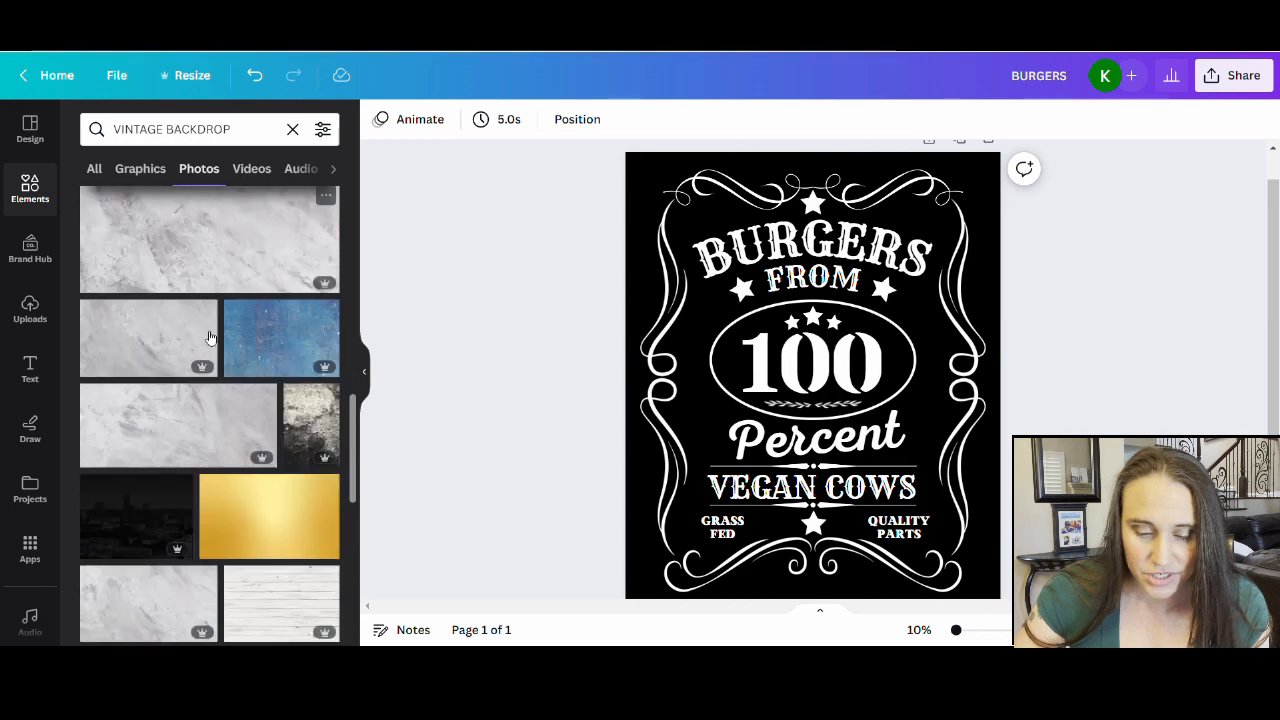
scroll(234, 306, "down", 3)
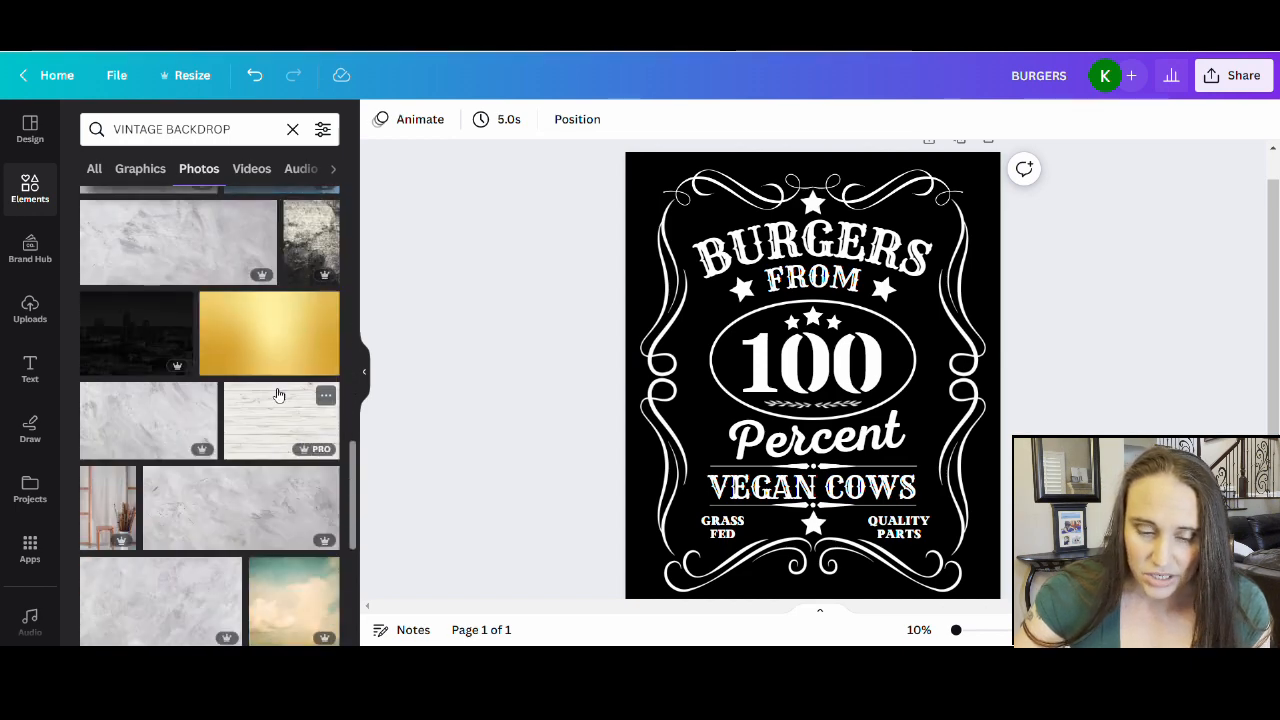
scroll(180, 491, "down", 4)
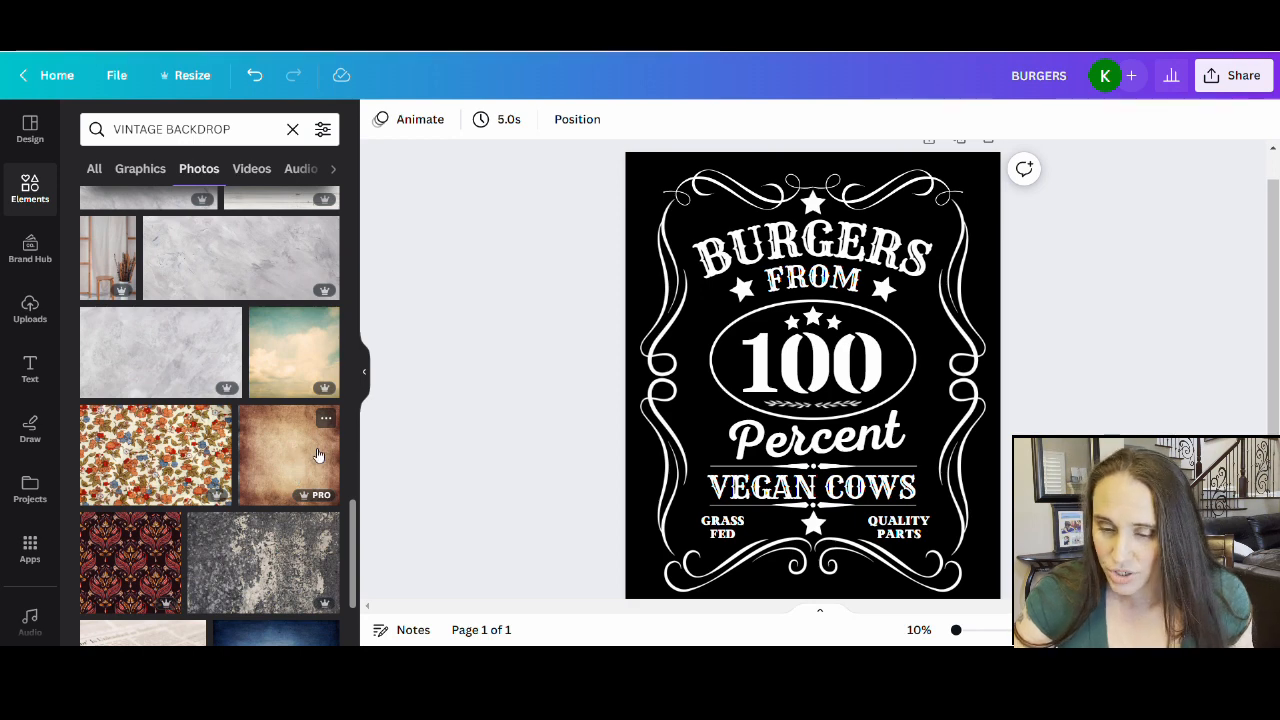
left_click(280, 455)
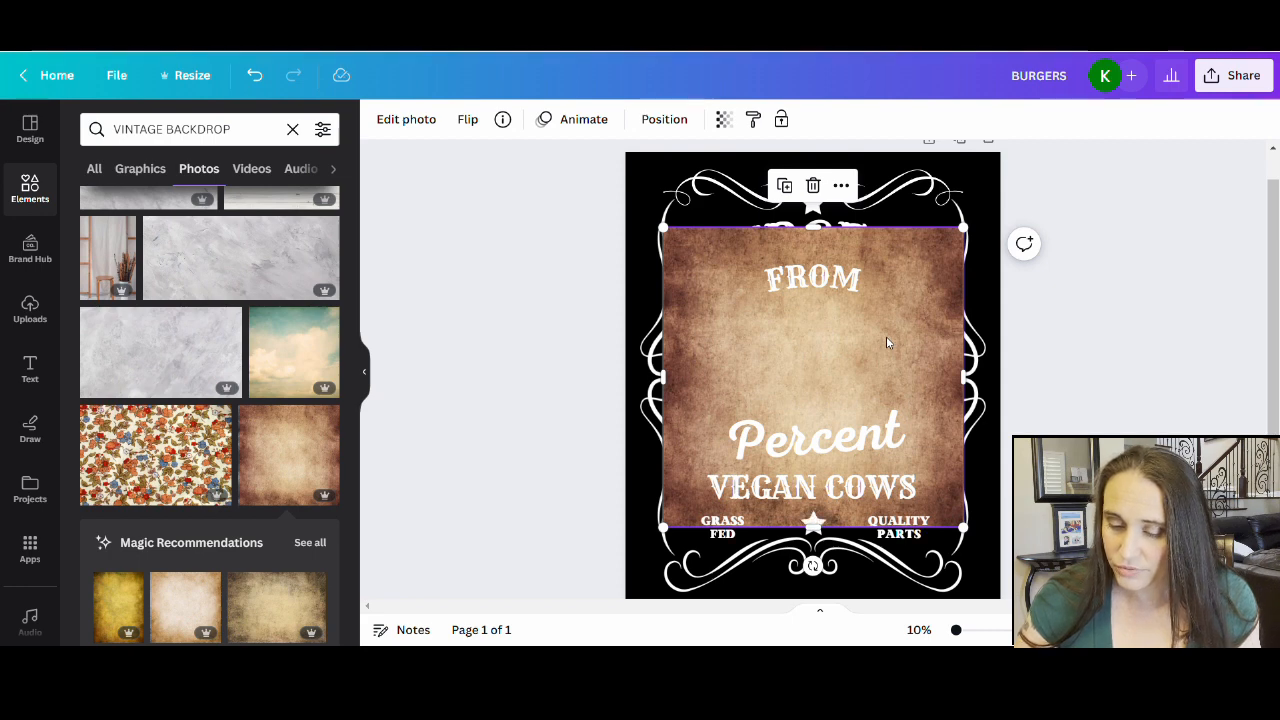
- Bring the brown paper photo forward in front of the lettering and enlarge it until it covers the whole page
key("ctrl+bracketright")
key("ctrl+bracketright")
key("ctrl+bracketright")
key("ctrl+bracketright")
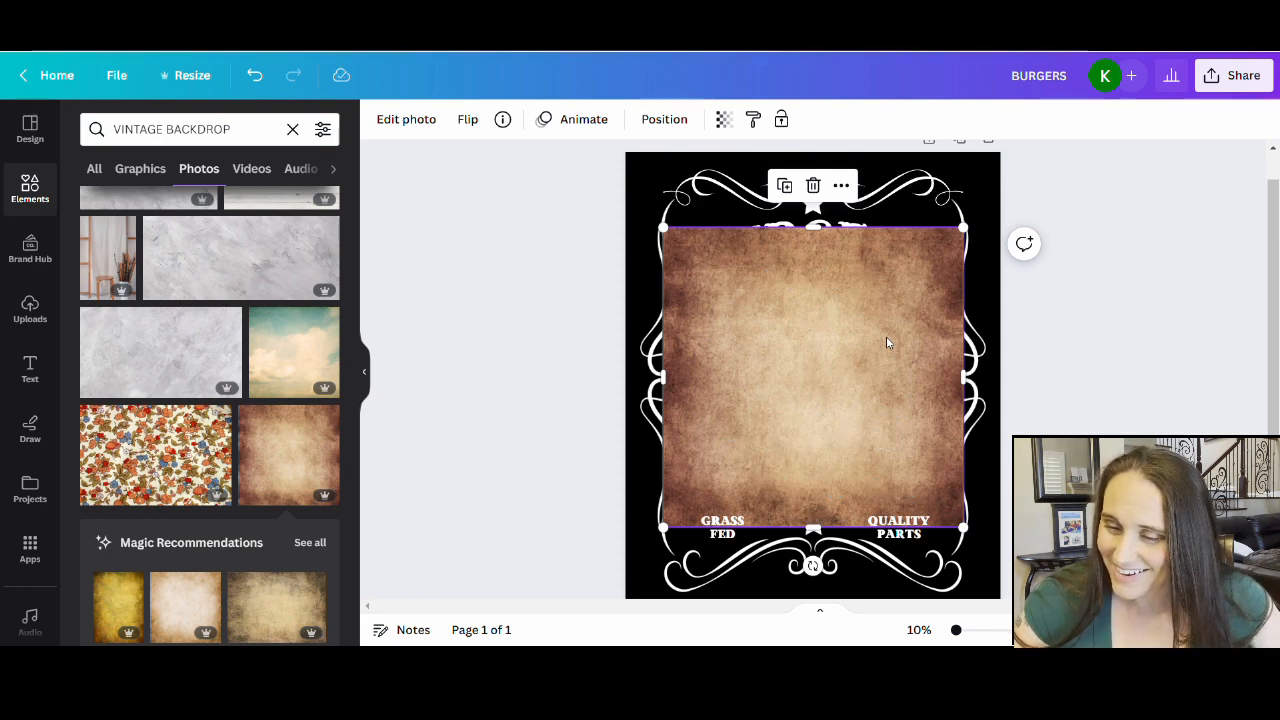
key("ctrl+bracketright")
key("ctrl+bracketright")
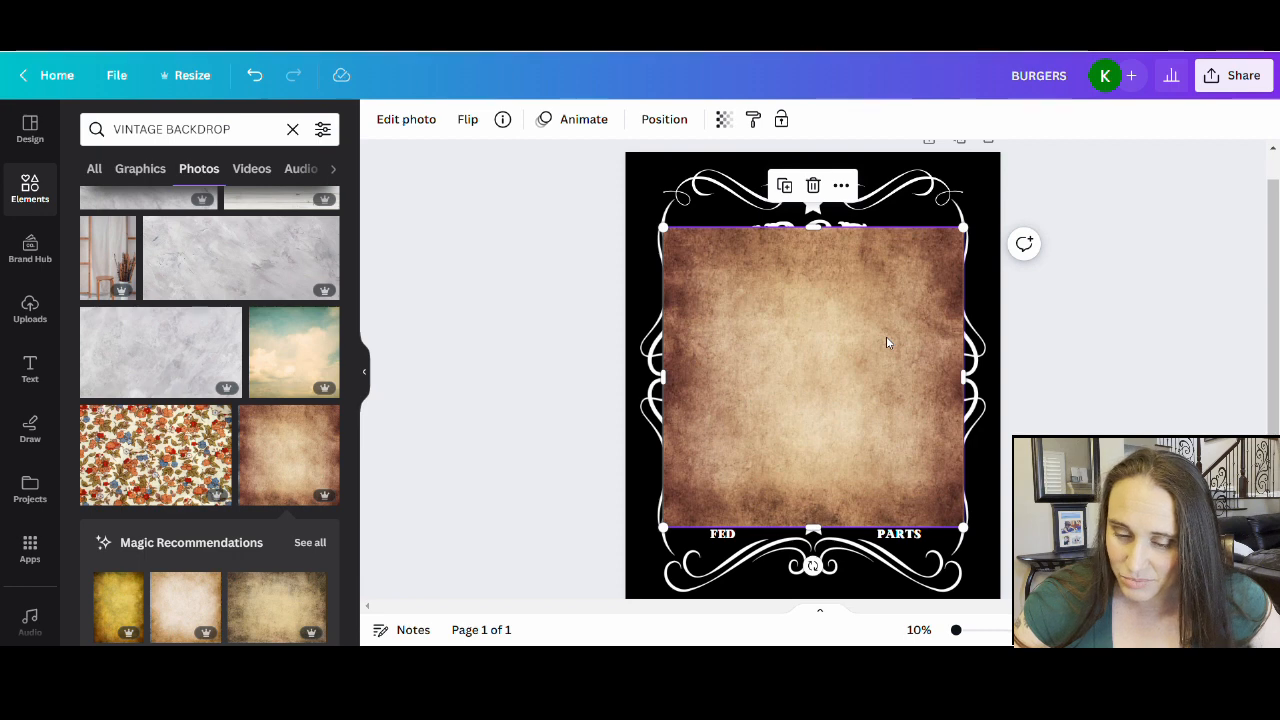
left_click_drag(963, 228, 1128, 145)
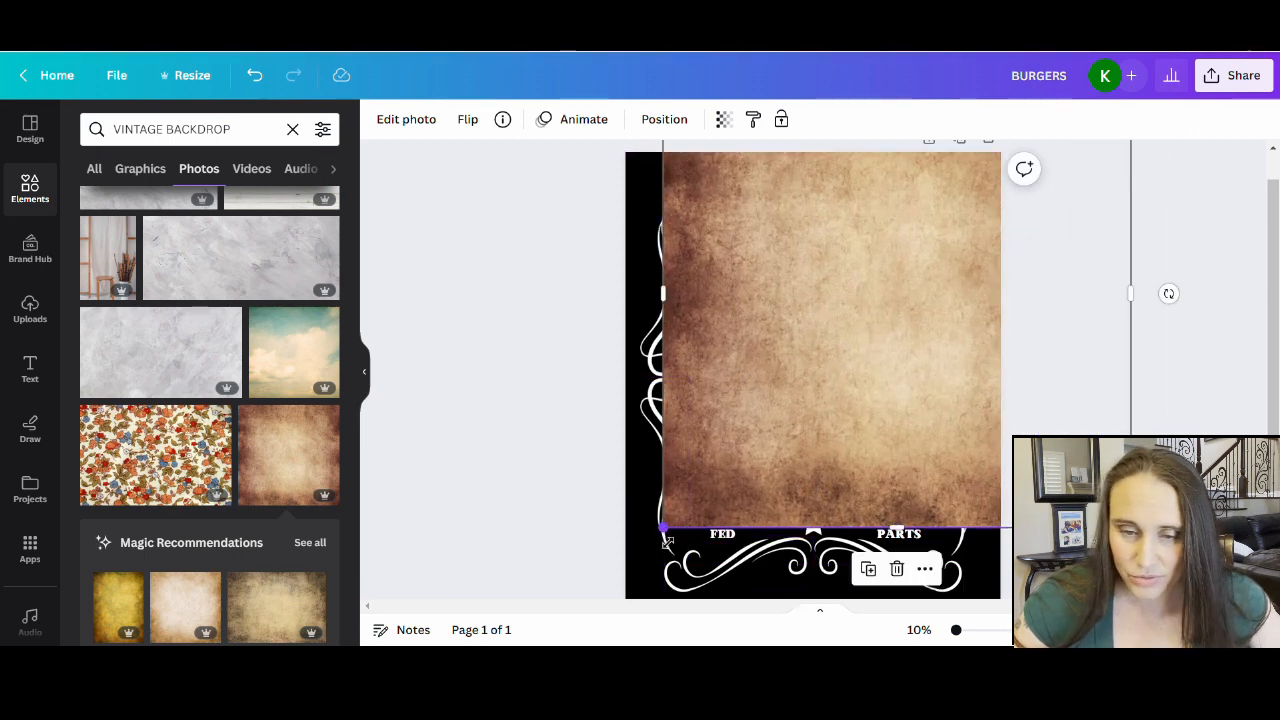
left_click_drag(667, 541, 530, 612)
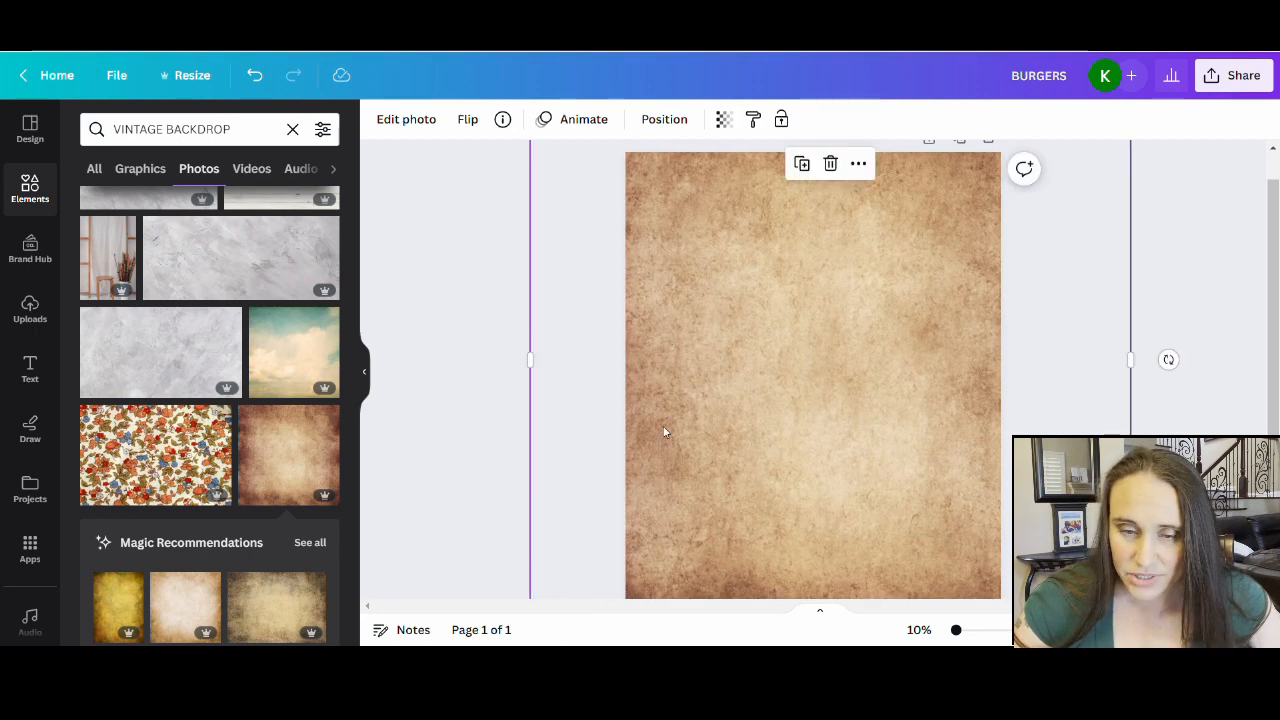
- Raise the brightness of the brown paper photo to 30 in its photo adjustments
left_click(400, 120)
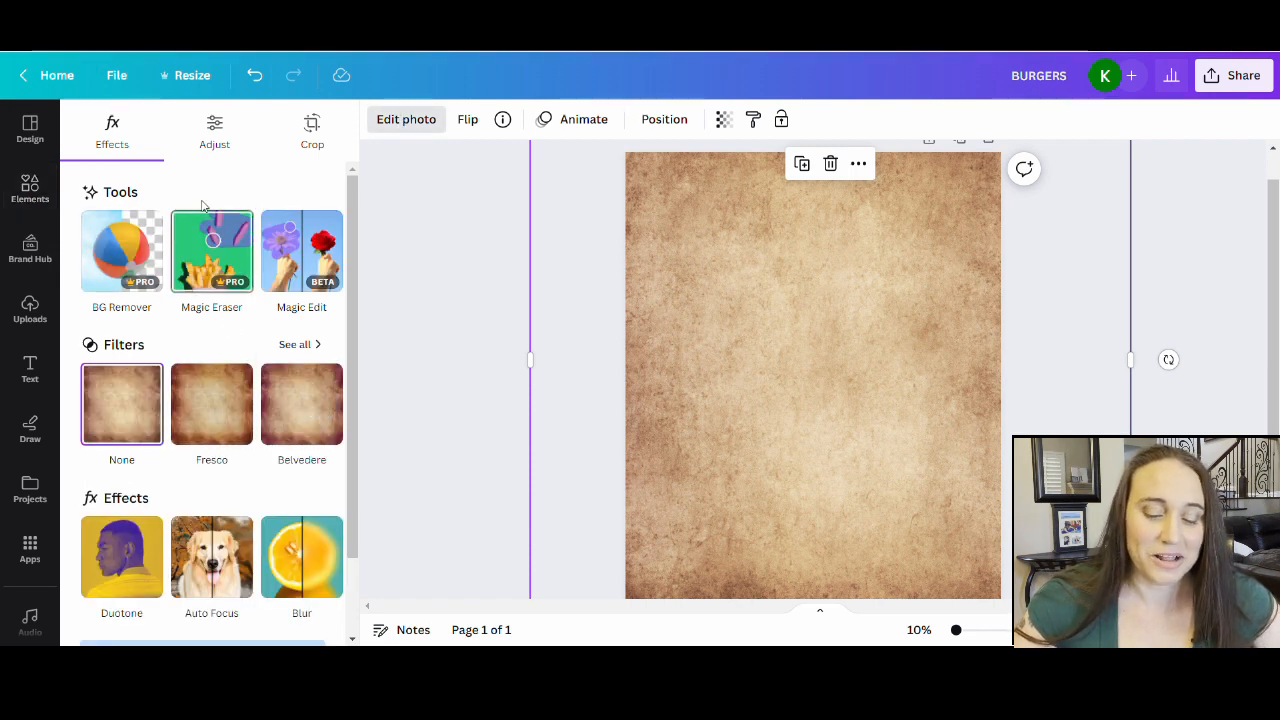
scroll(181, 556, "down", 2)
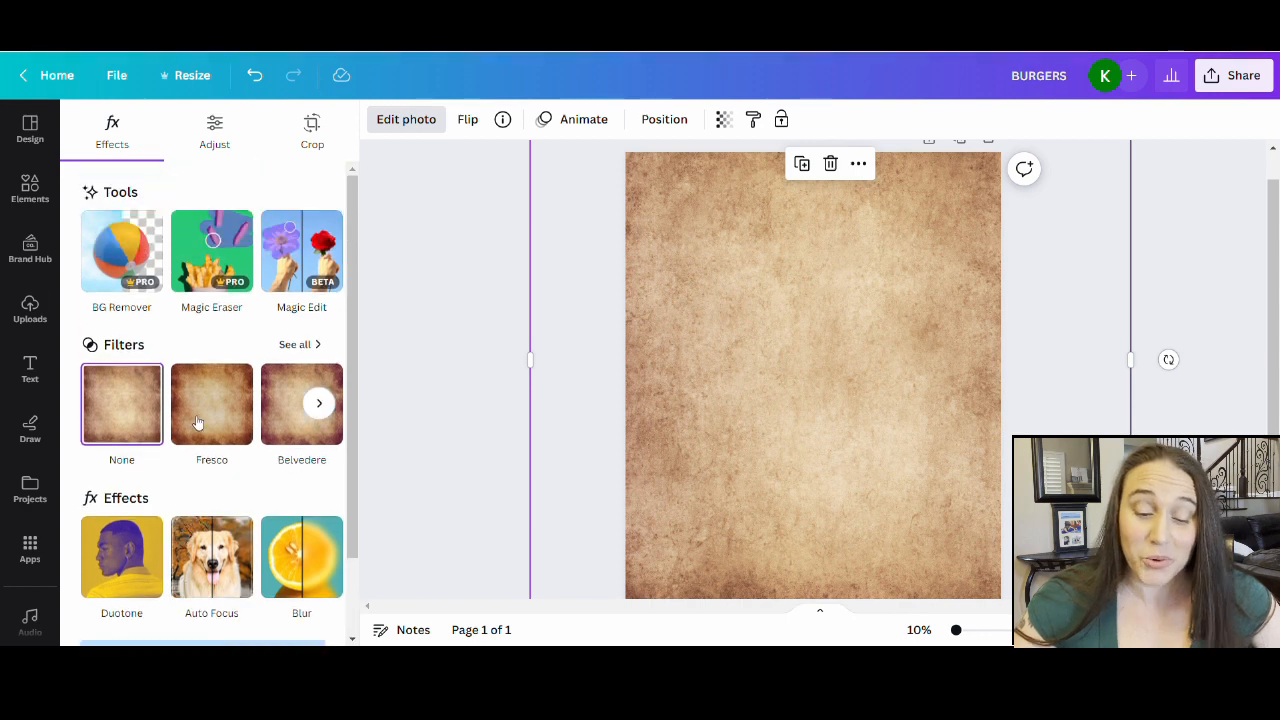
scroll(181, 556, "up", 2)
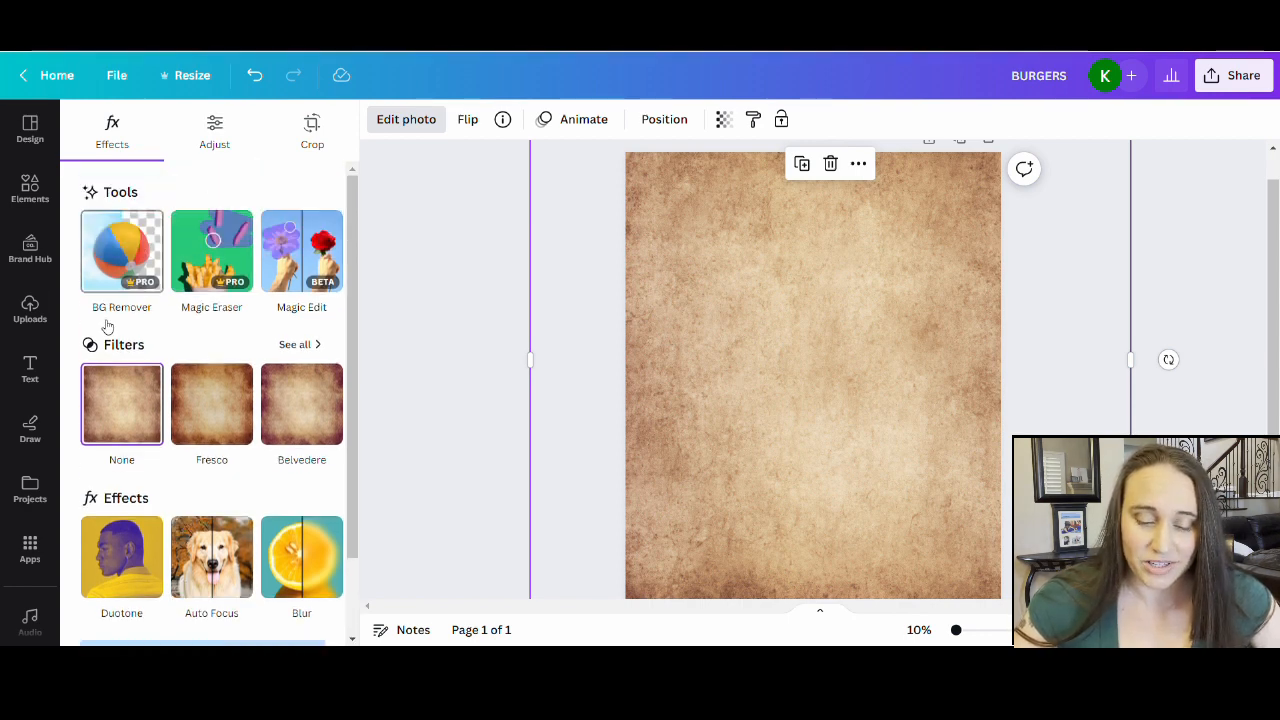
scroll(200, 600, "down", 2)
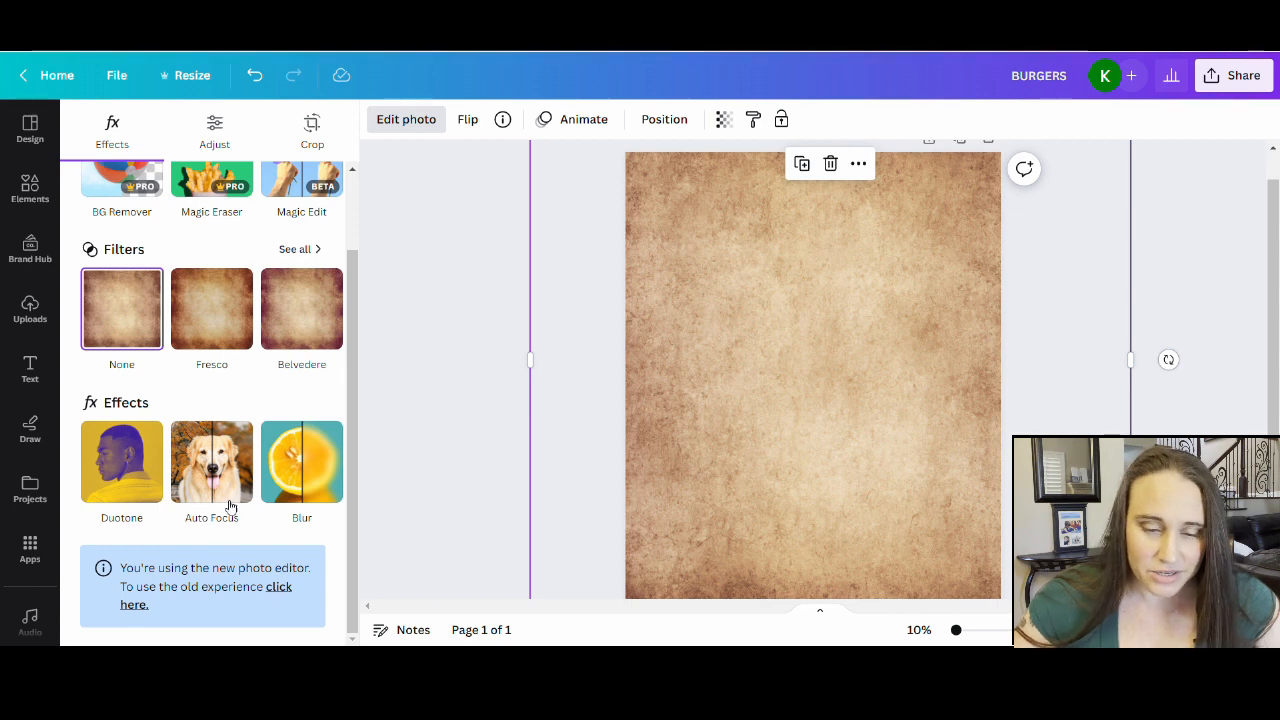
scroll(268, 440, "up", 2)
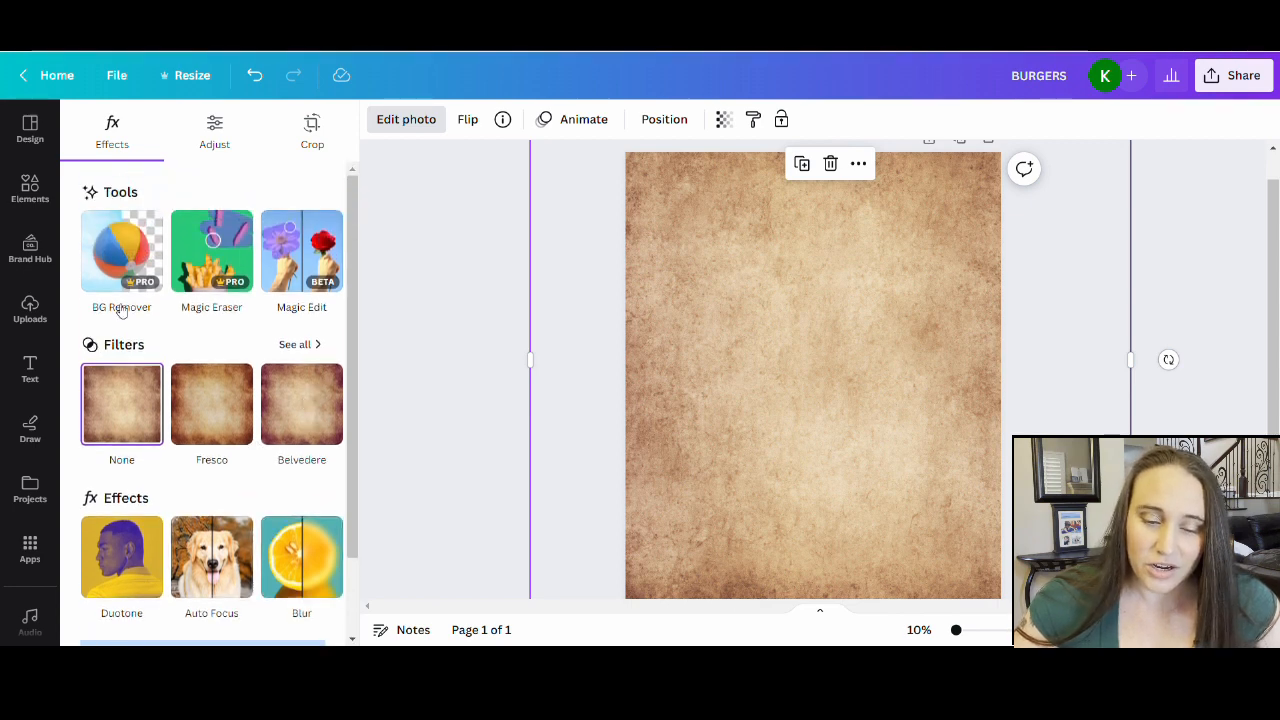
left_click(216, 127)
scroll(177, 315, "down", 3)
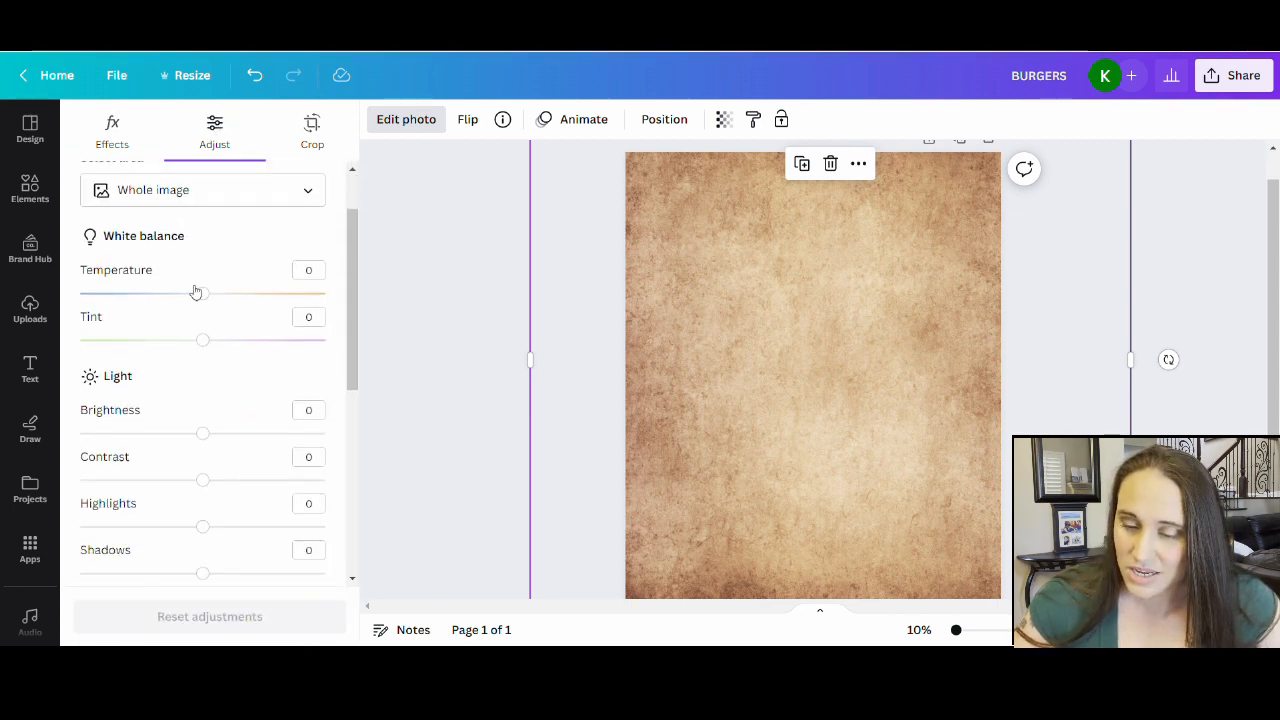
left_click_drag(203, 346, 240, 348)
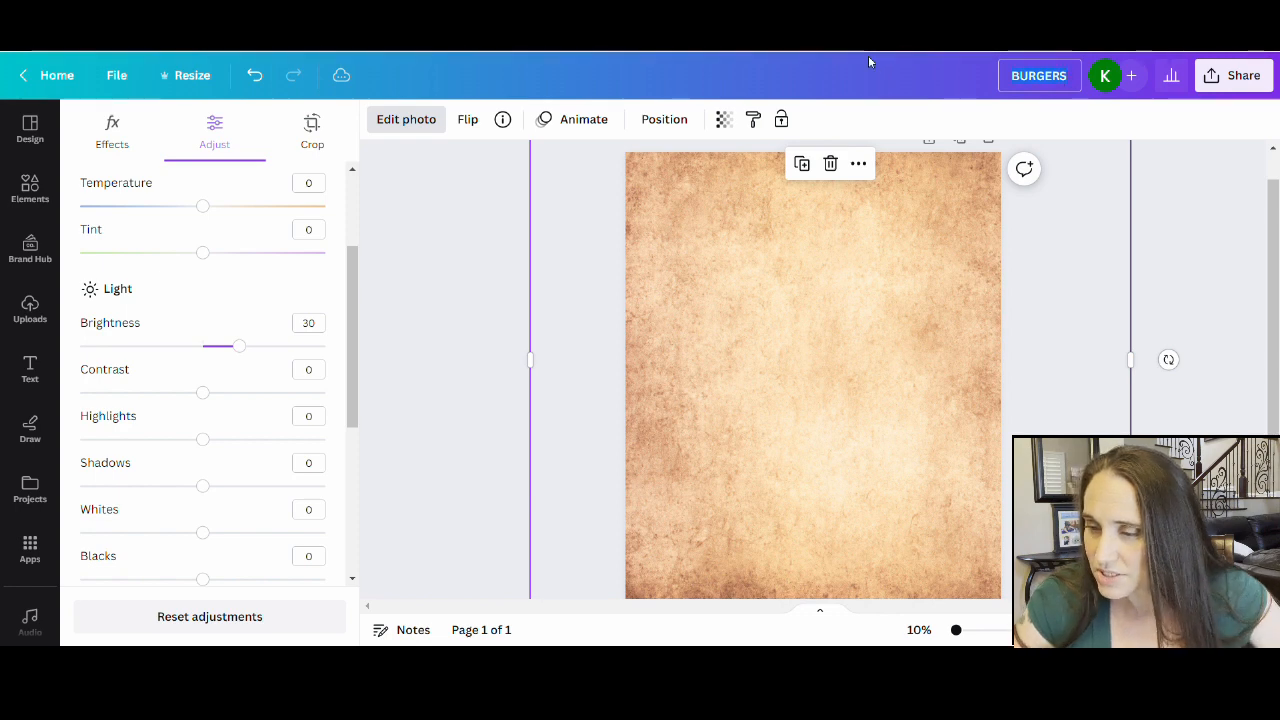
- Rename the design VINTAGE MASK and download it as a 4,500 × 5,400 px PNG without a transparent background
type("VINTAGE MA")
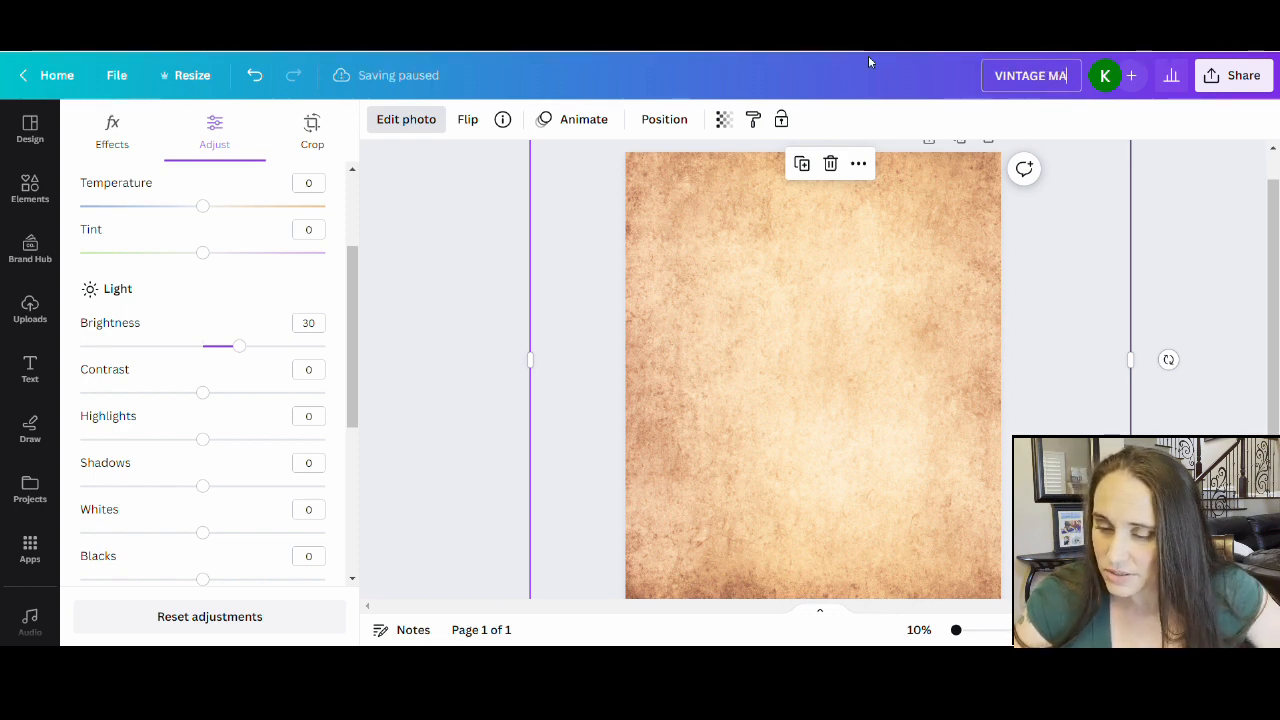
type("SK")
left_click(1234, 75)
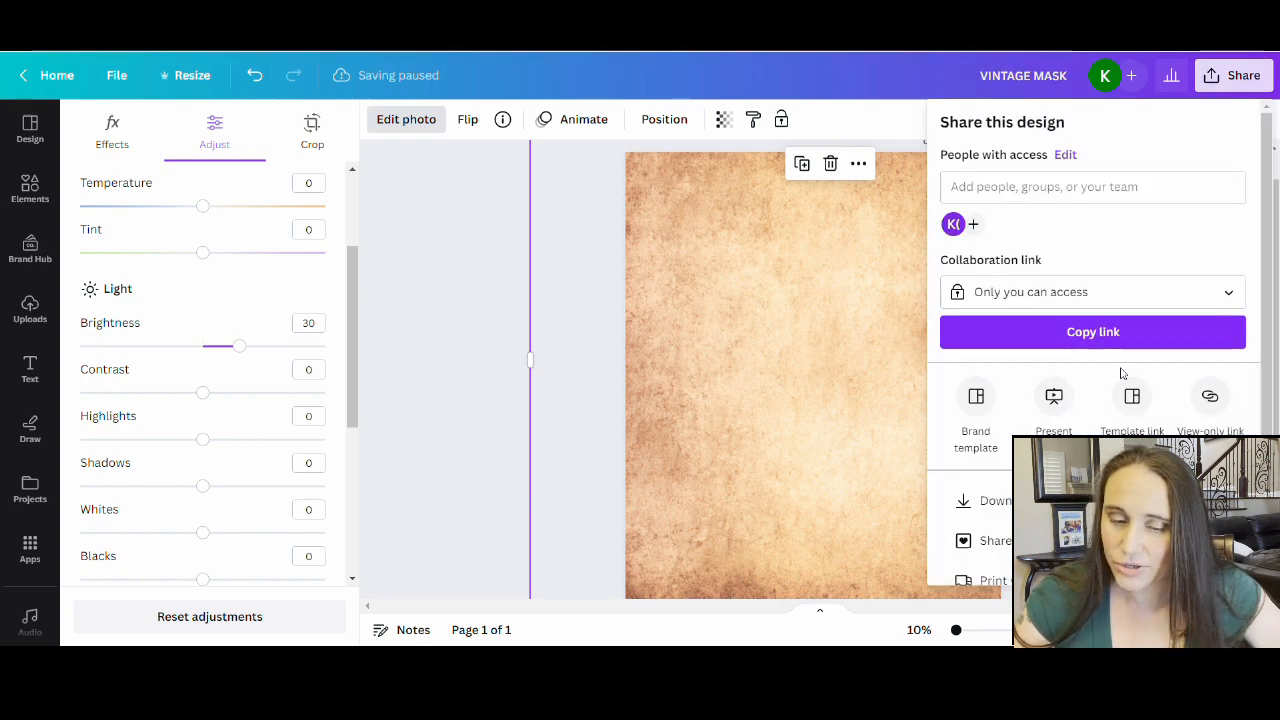
left_click(975, 500)
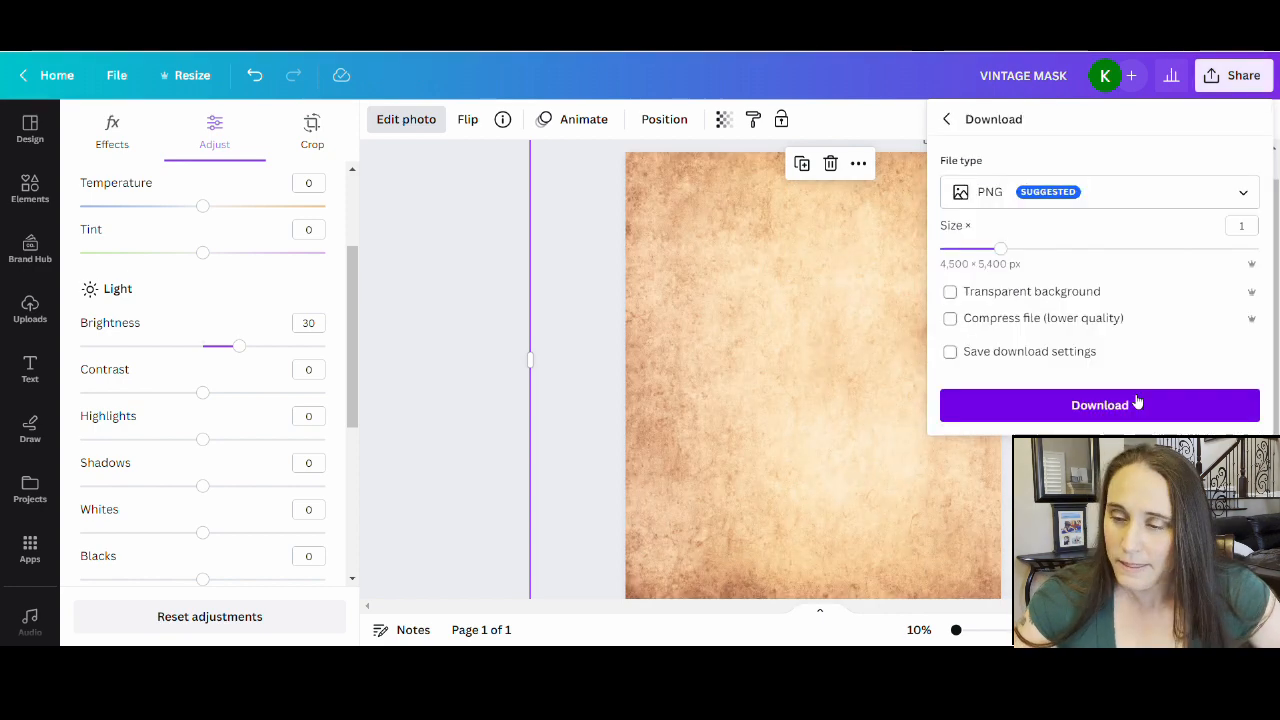
left_click(1133, 403)
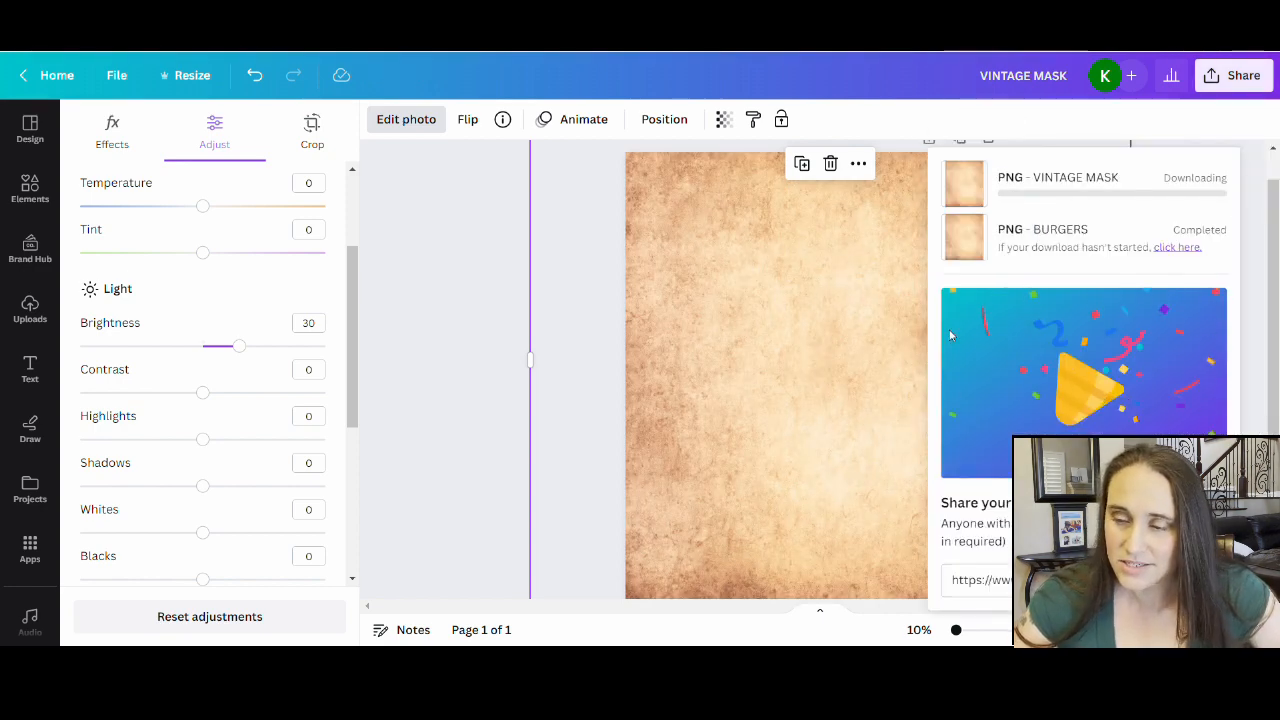
- Delete the brown paper photo covering the label design and collapse the elements list
left_click(758, 408)
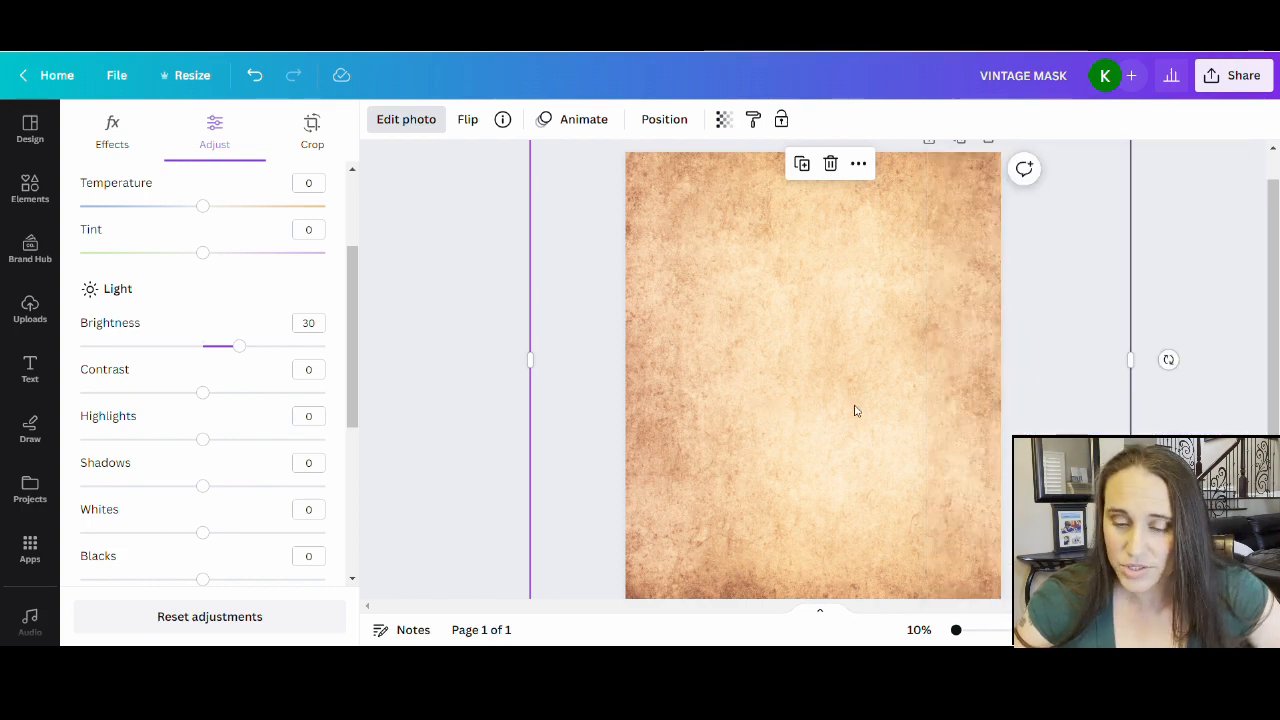
key("Delete")
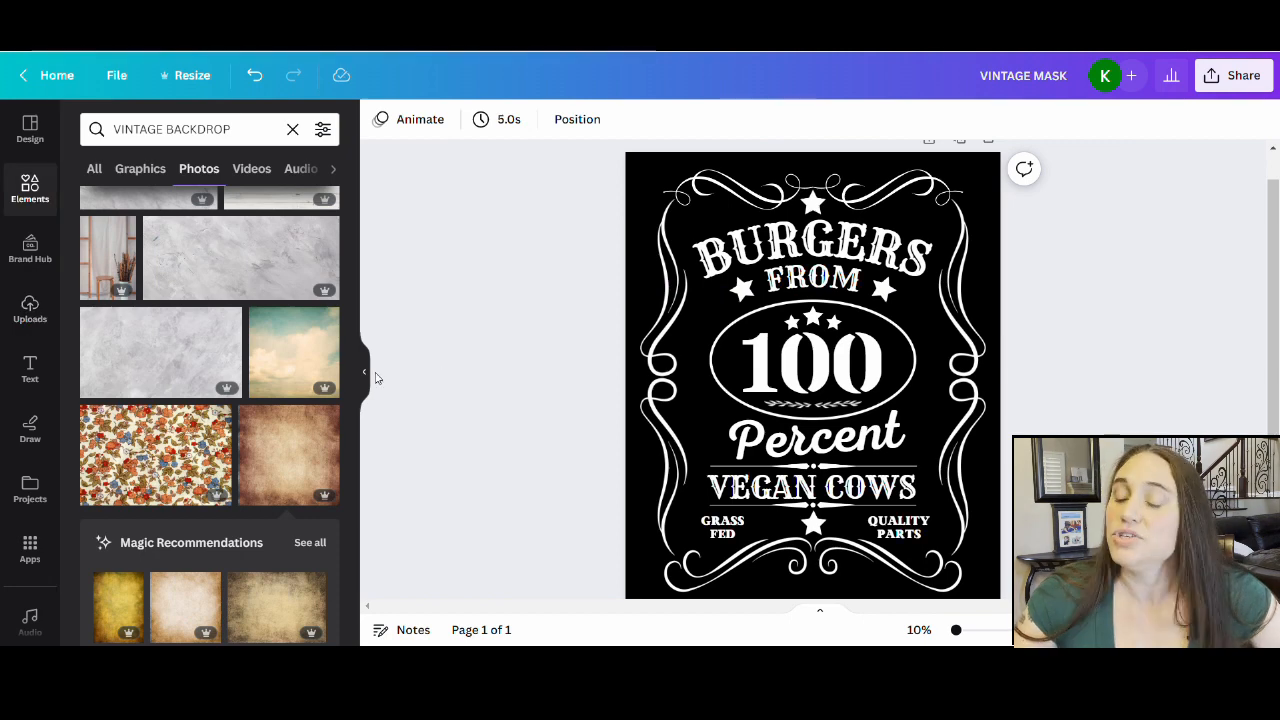
left_click(367, 376)
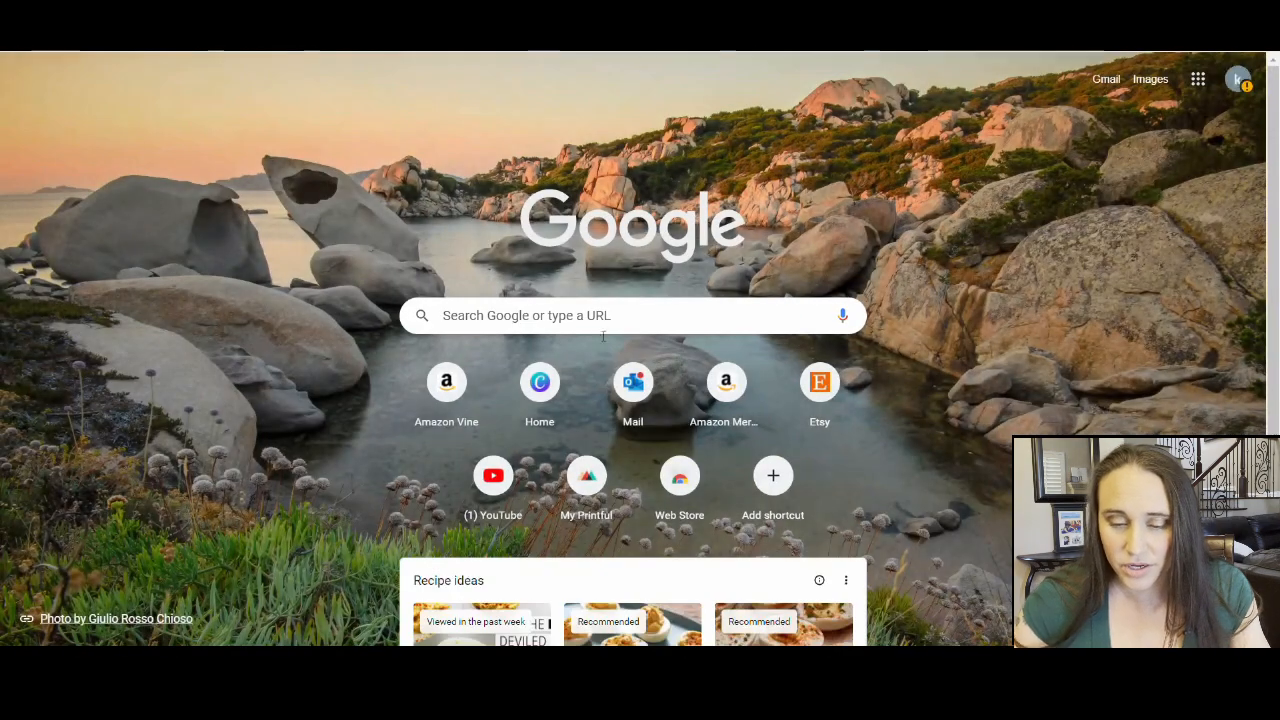
- Search Google for photopea and open the Photopea online photo editor
left_click(603, 324)
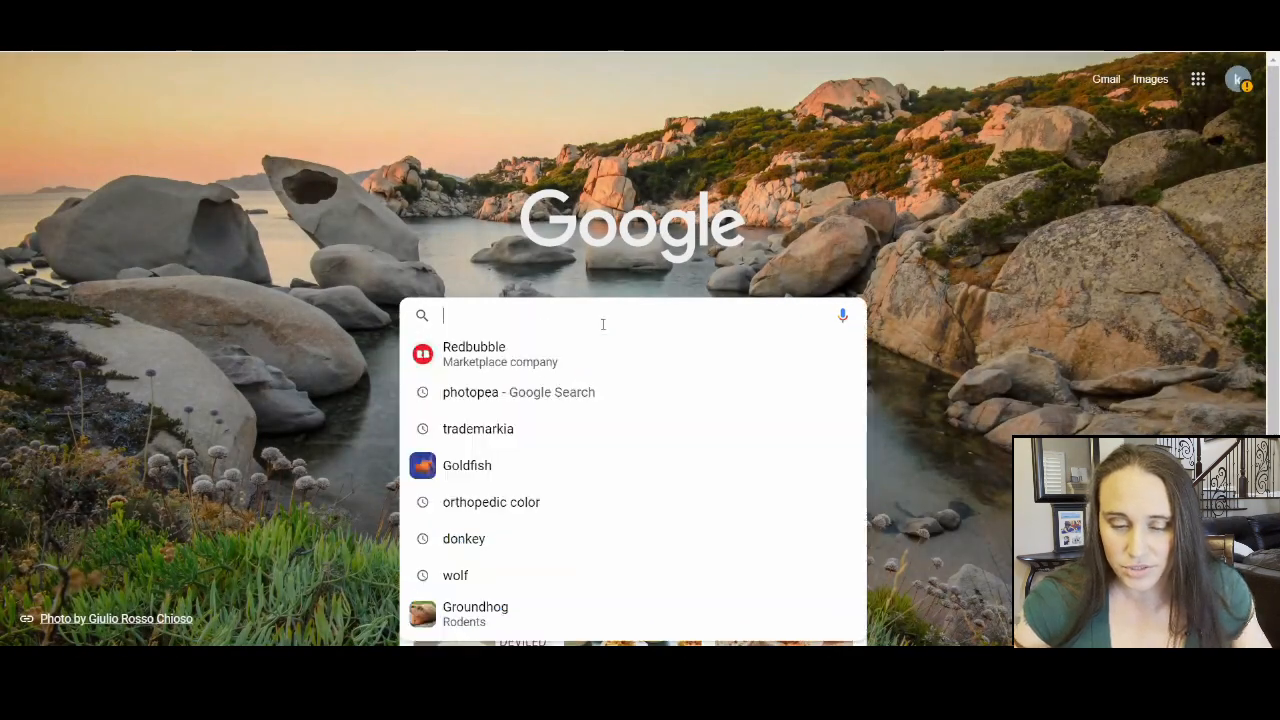
type("PHO")
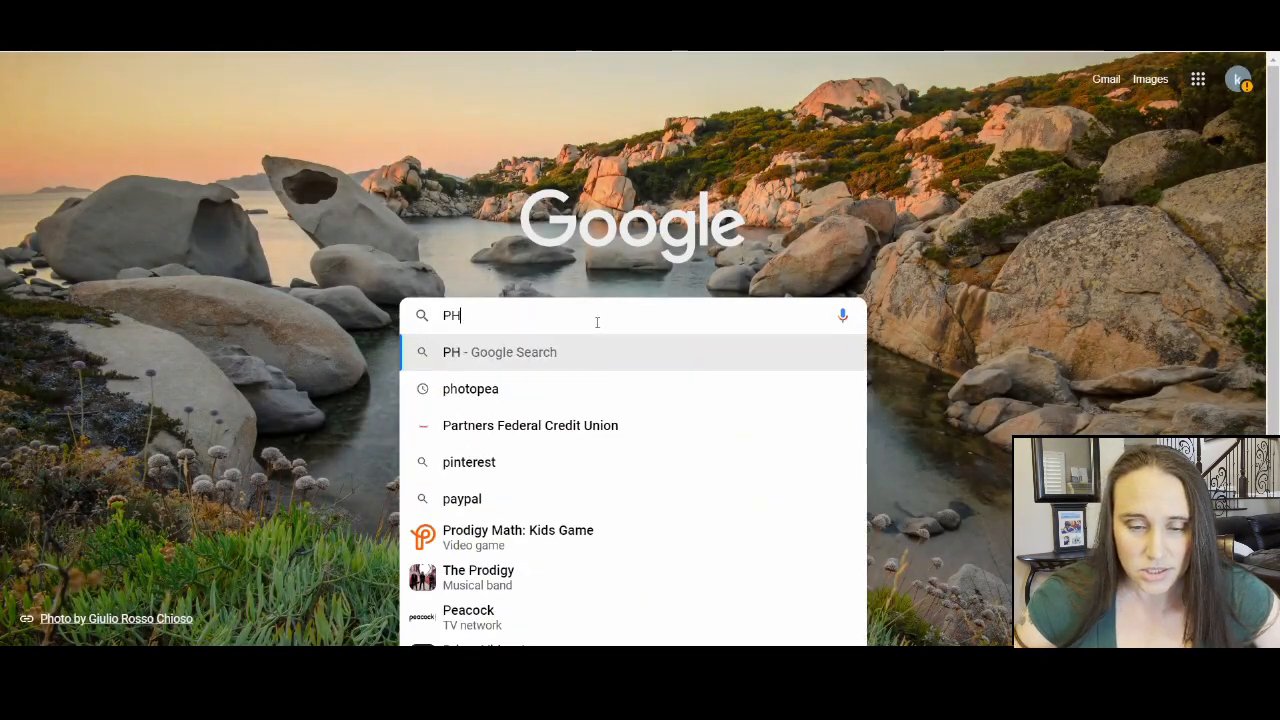
left_click(477, 398)
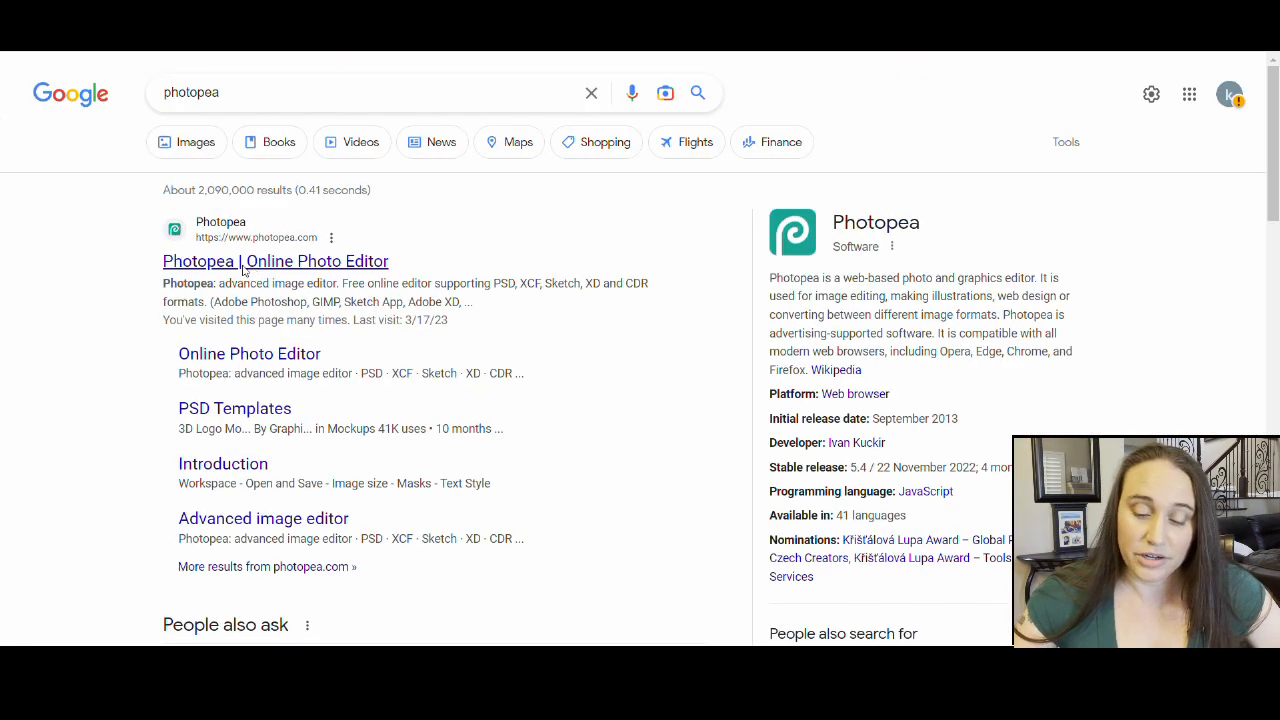
left_click(167, 258)
scroll(92, 260, "down", 2)
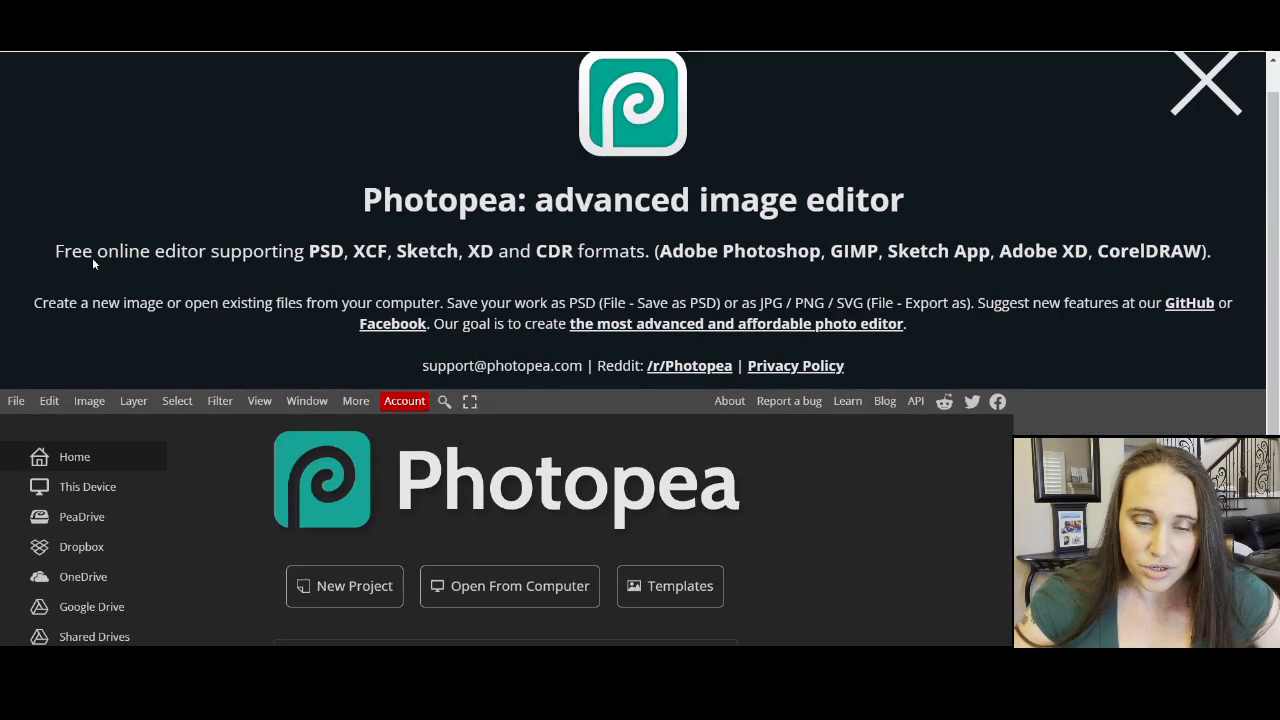
scroll(5, 222, "down", 2)
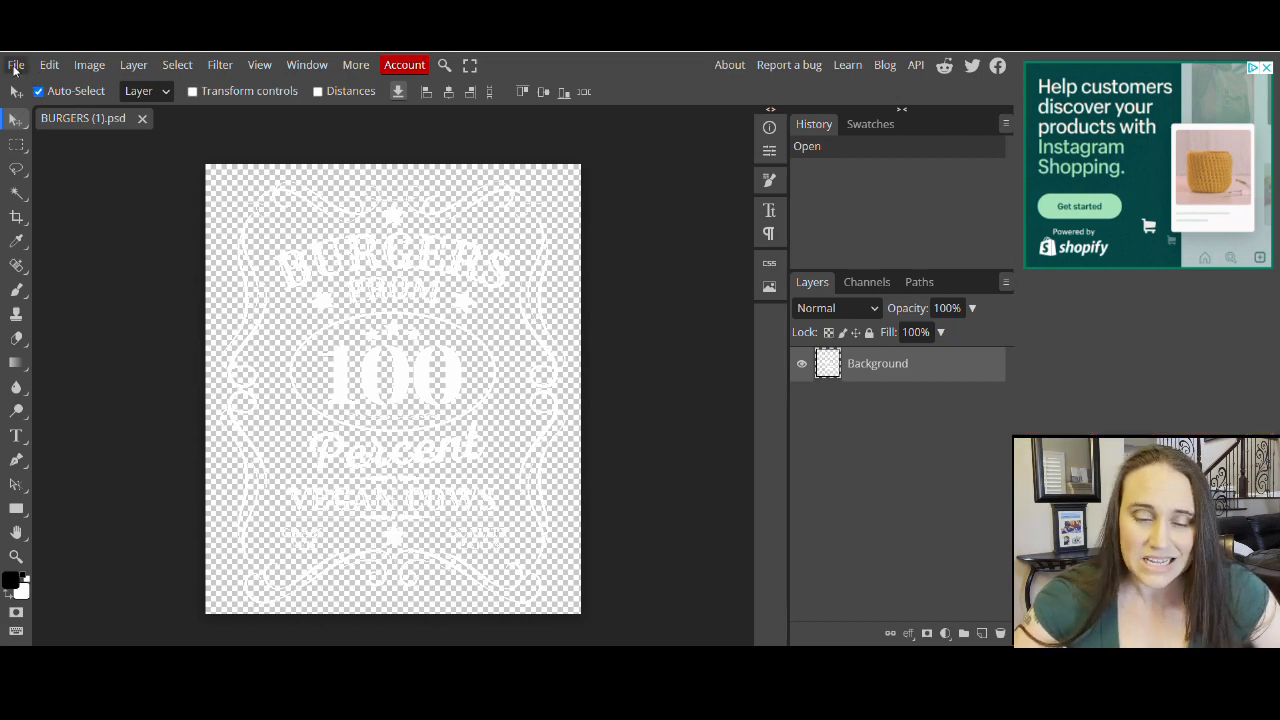
- Place the VINTAGE MASK image above the Background lettering layer and apply it as a clipping mask
left_click(15, 67)
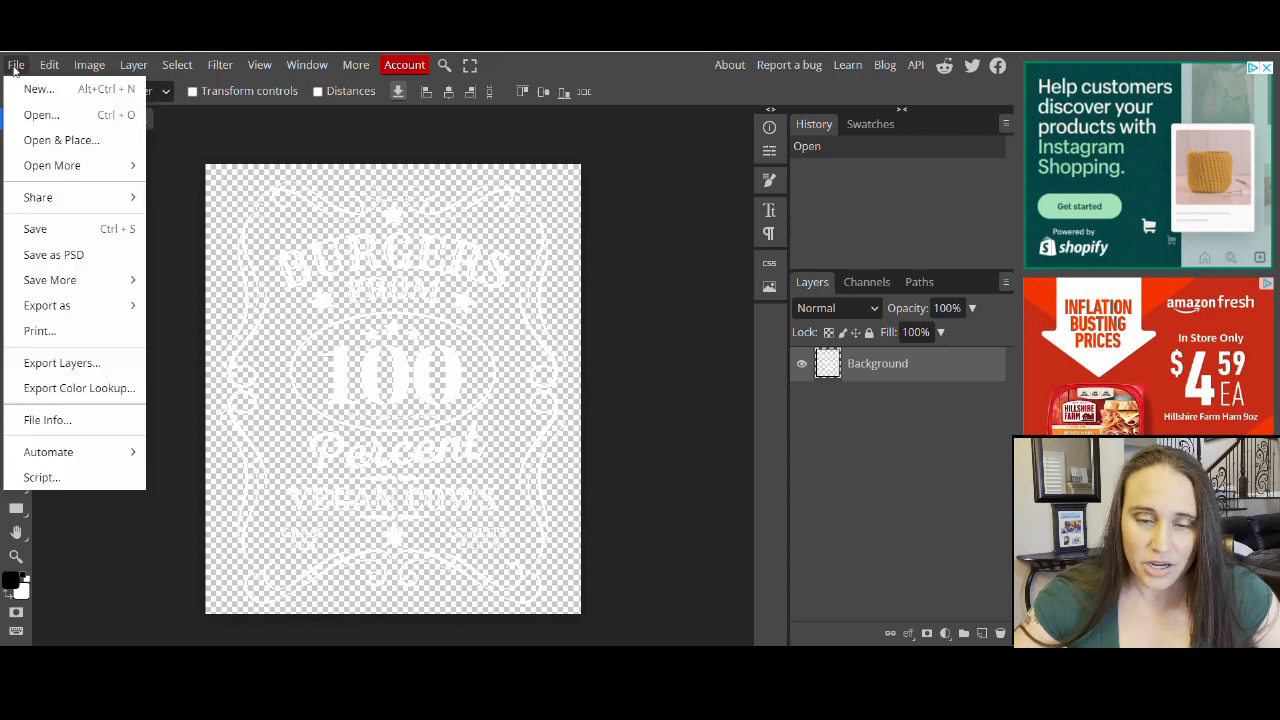
left_click(80, 140)
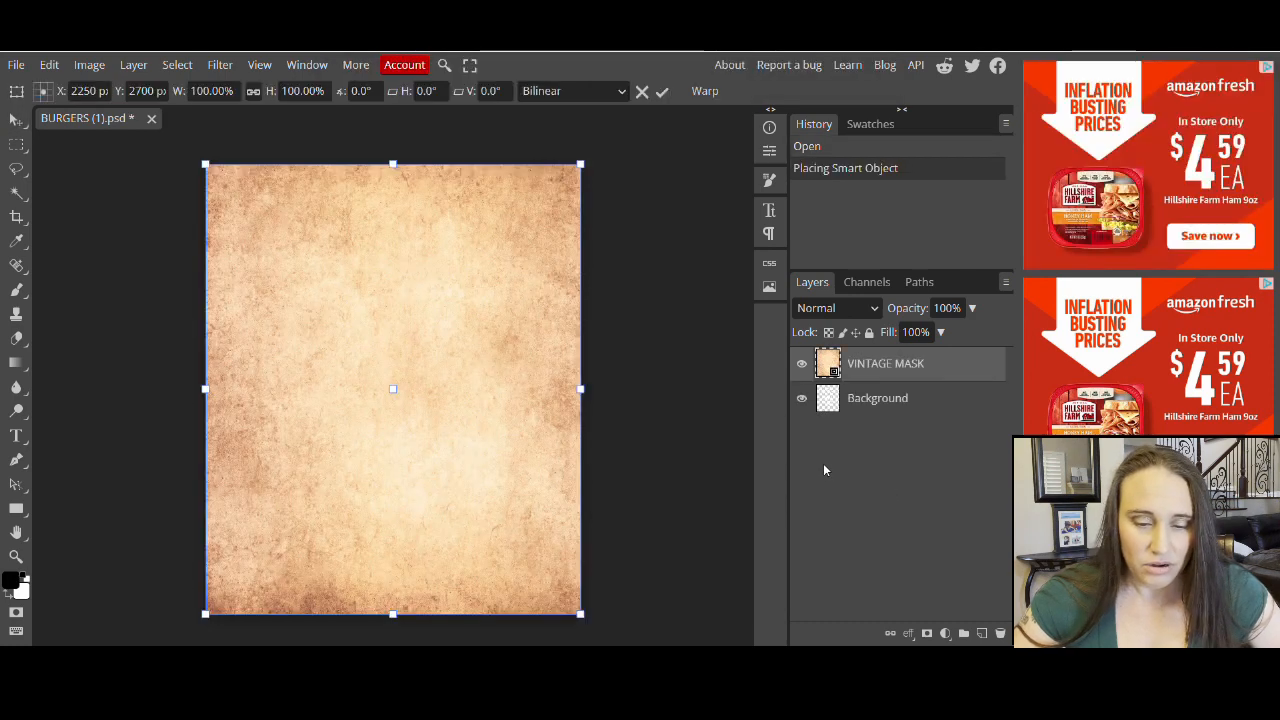
left_click(145, 68)
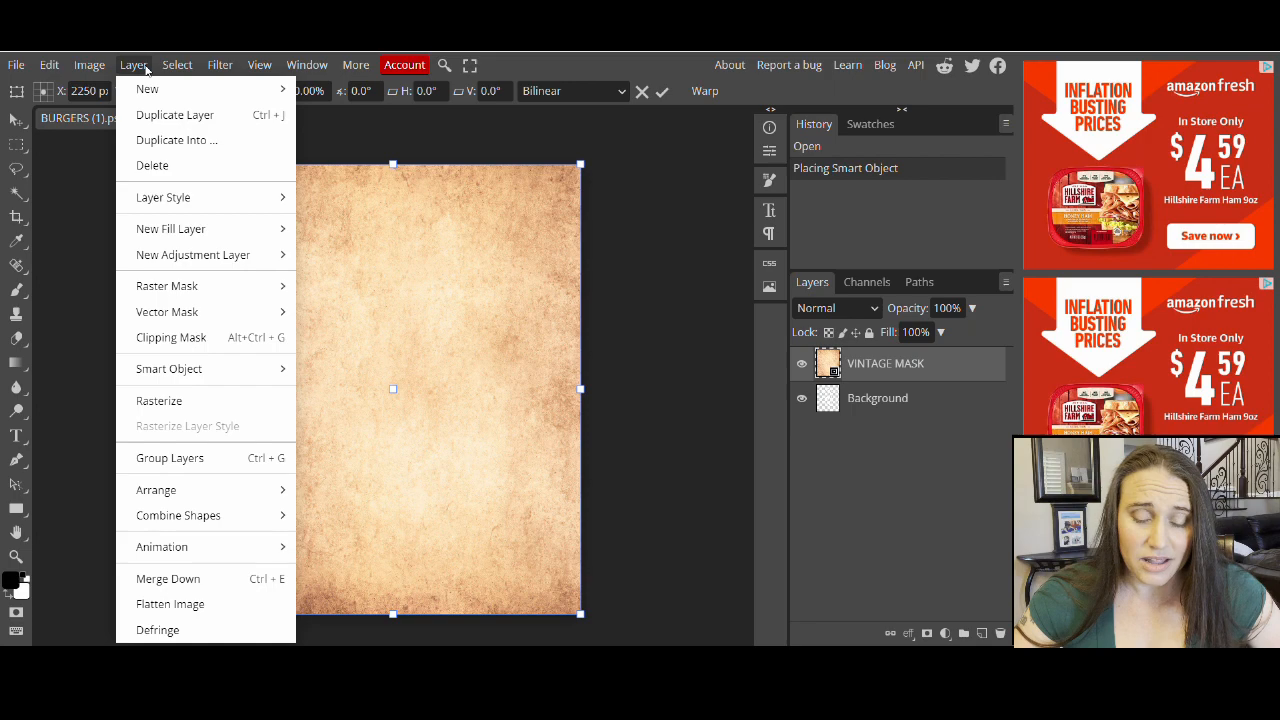
left_click(188, 340)
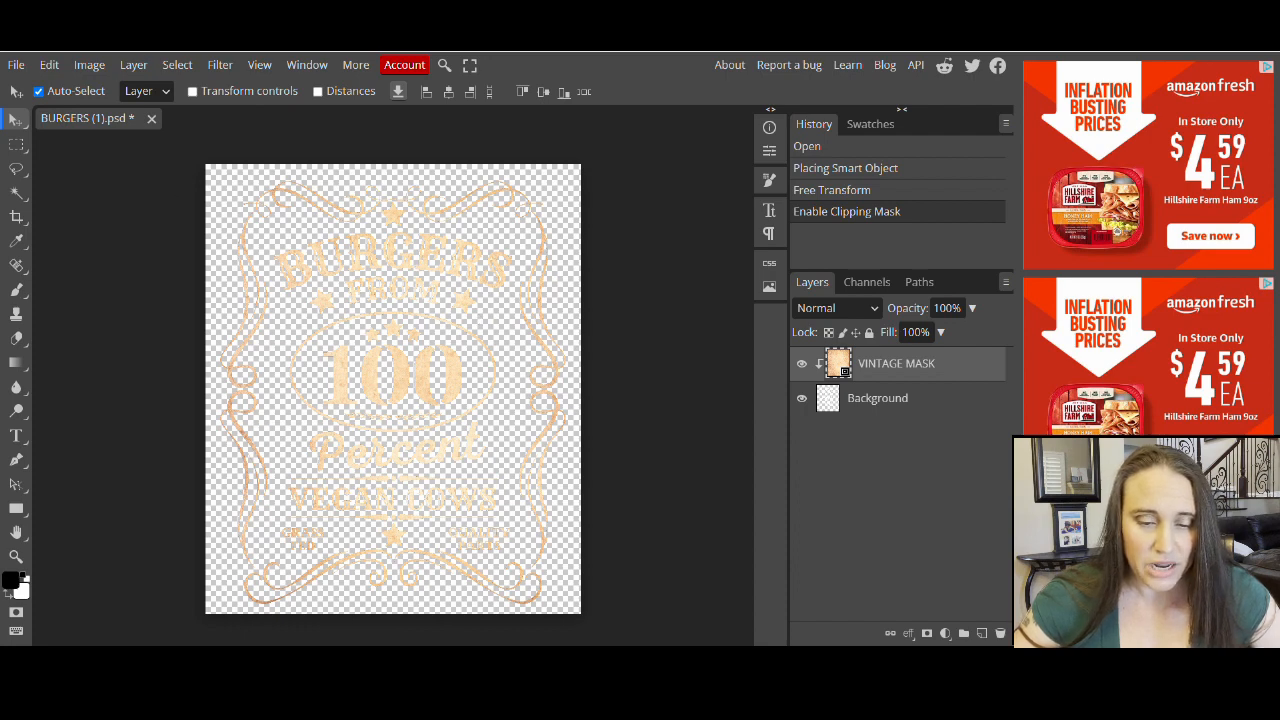
- Export the textured label as a 4500 × 5400 px PNG at 100% quality, named BURGERS VINTAGE
left_click(16, 68)
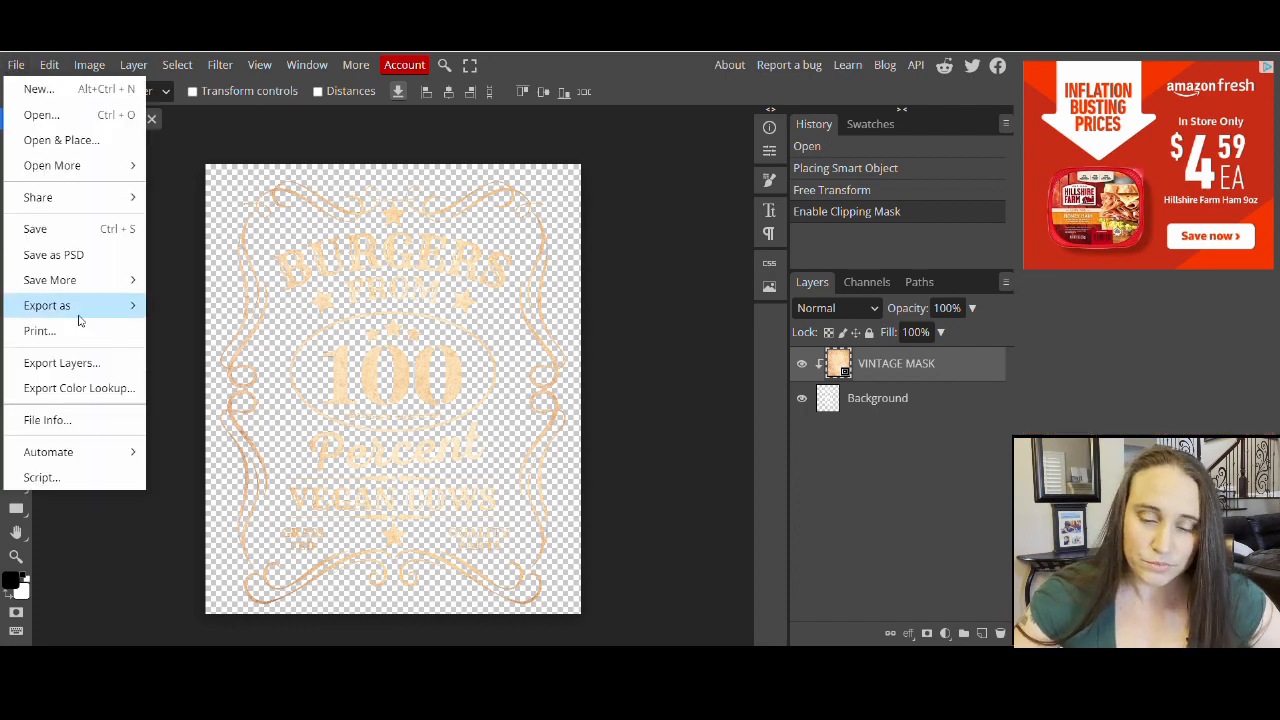
mouse_move(80, 312)
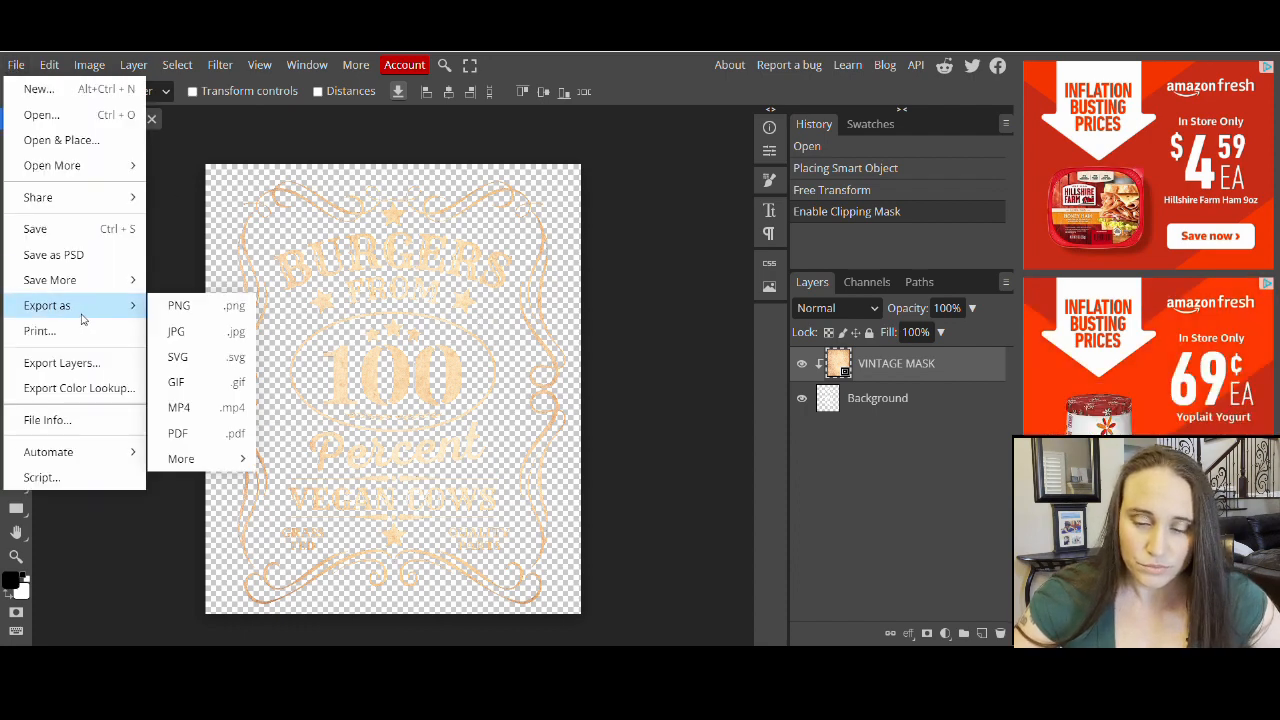
left_click(172, 303)
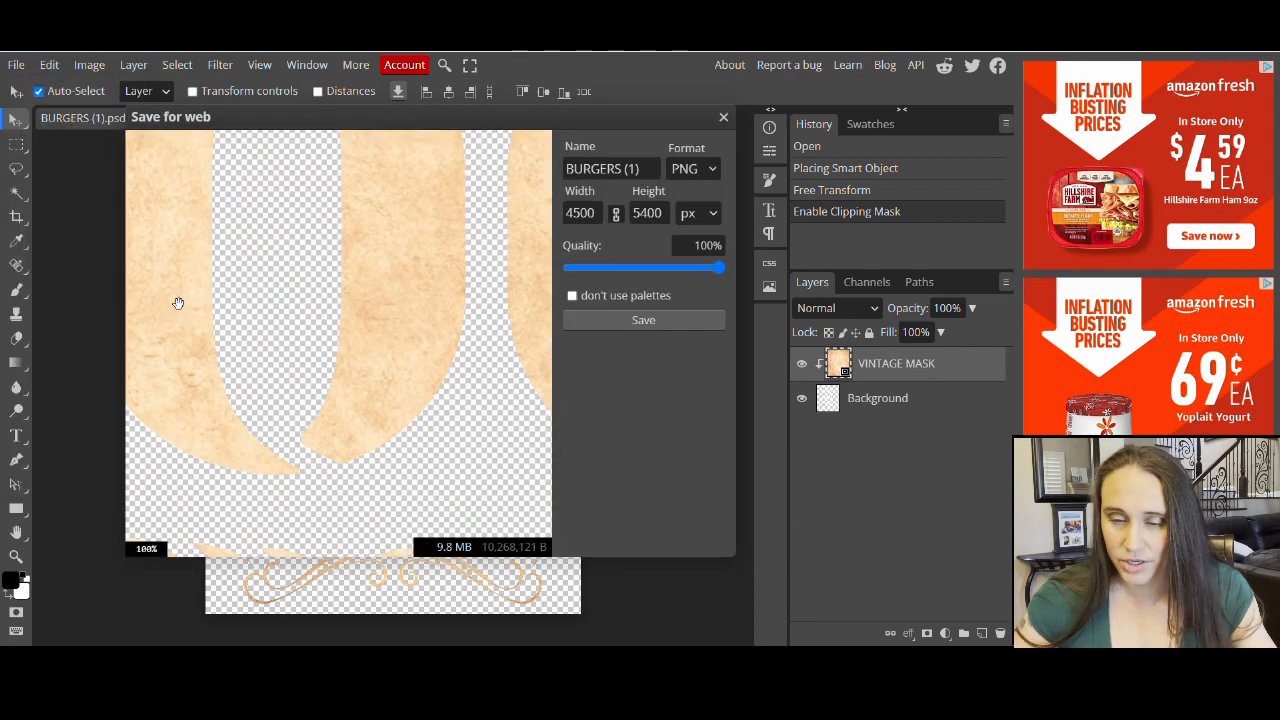
left_click(640, 169)
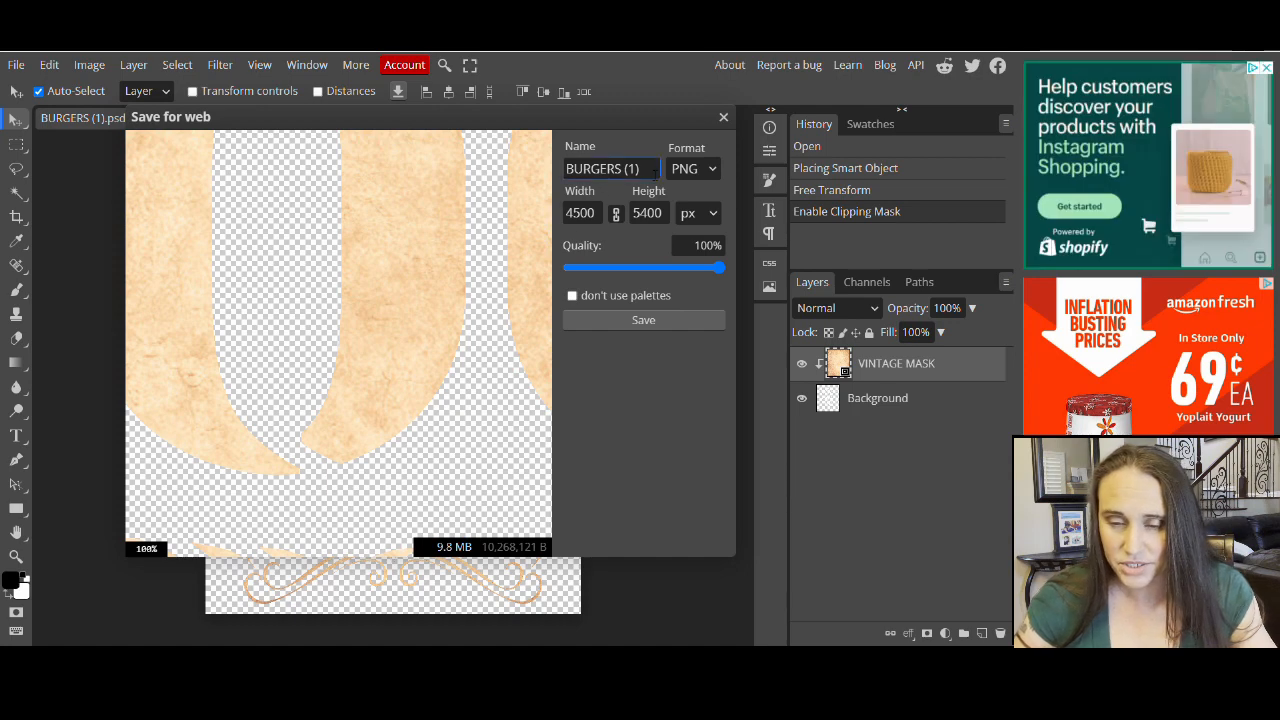
key("BackSpace")
key("BackSpace")
key("BackSpace")
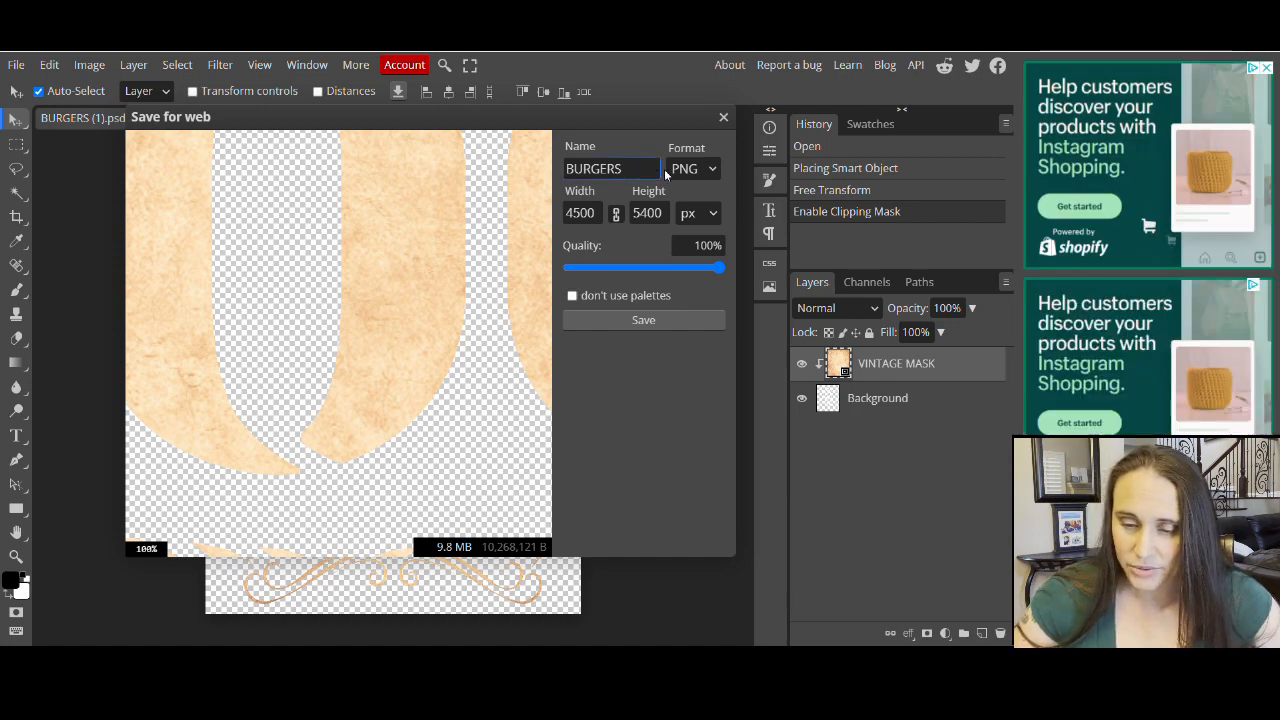
type("VINTAGE")
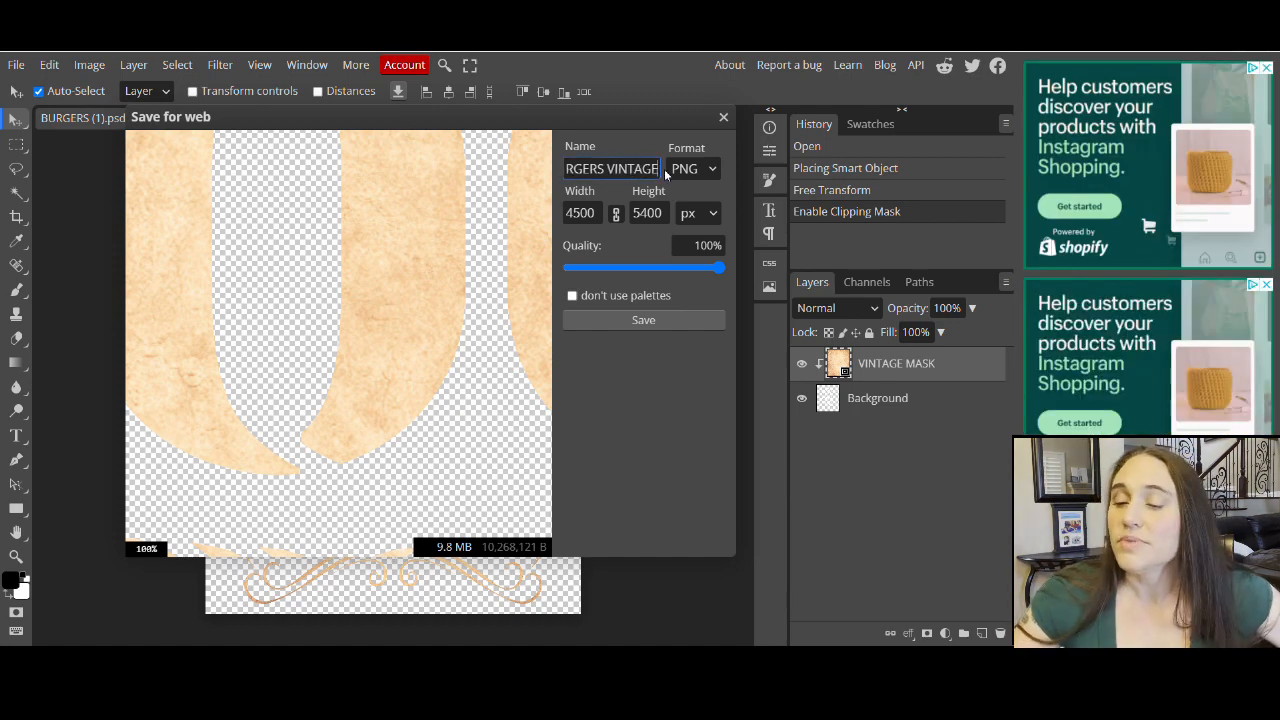
left_click(661, 320)
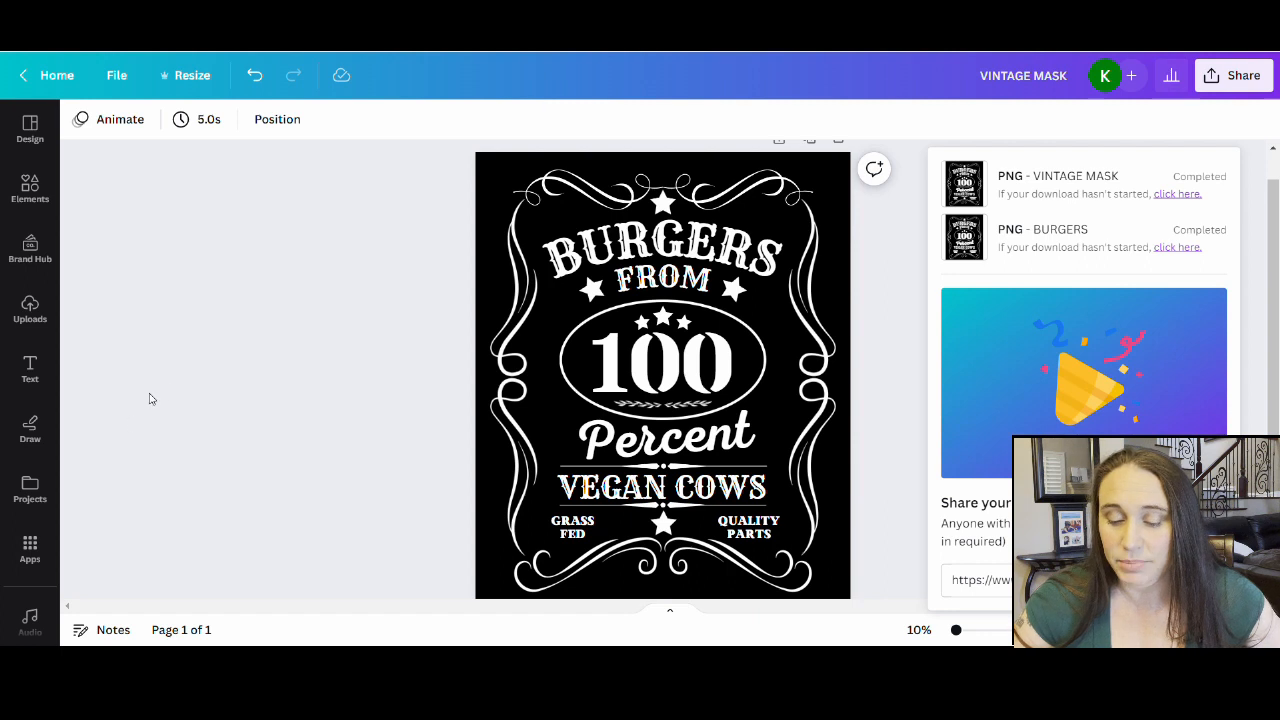
- Switch back to the Canva design and add a new page below the burger label
left_click(255, 350)
scroll(255, 350, "down", 2)
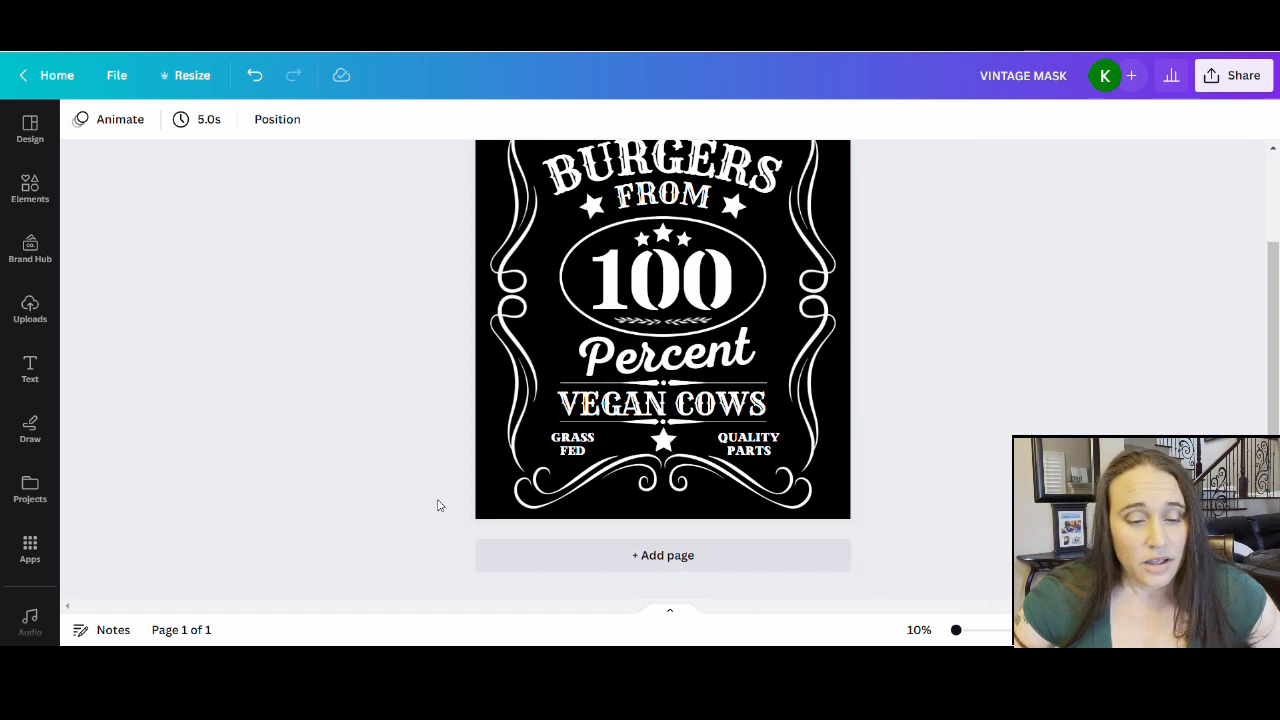
left_click(709, 554)
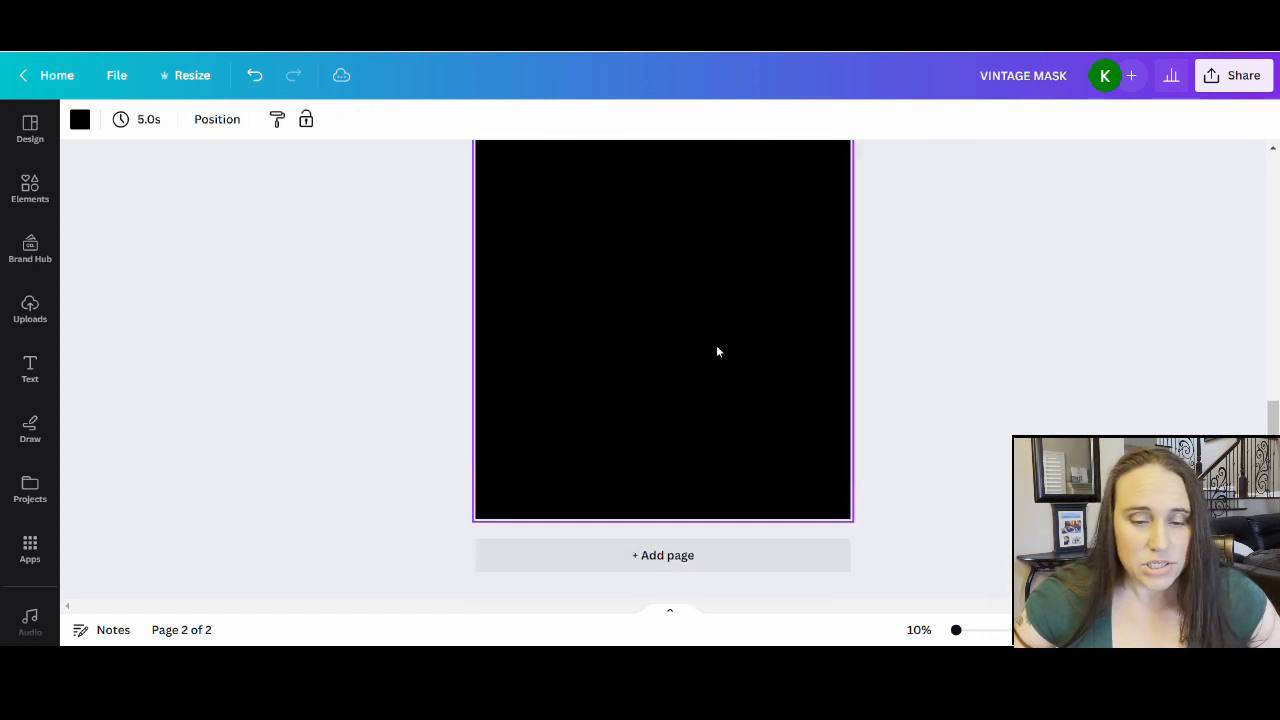
- Upload the exported textured burger label, place it on the black second page, and select it there
left_click(31, 308)
left_click(185, 186)
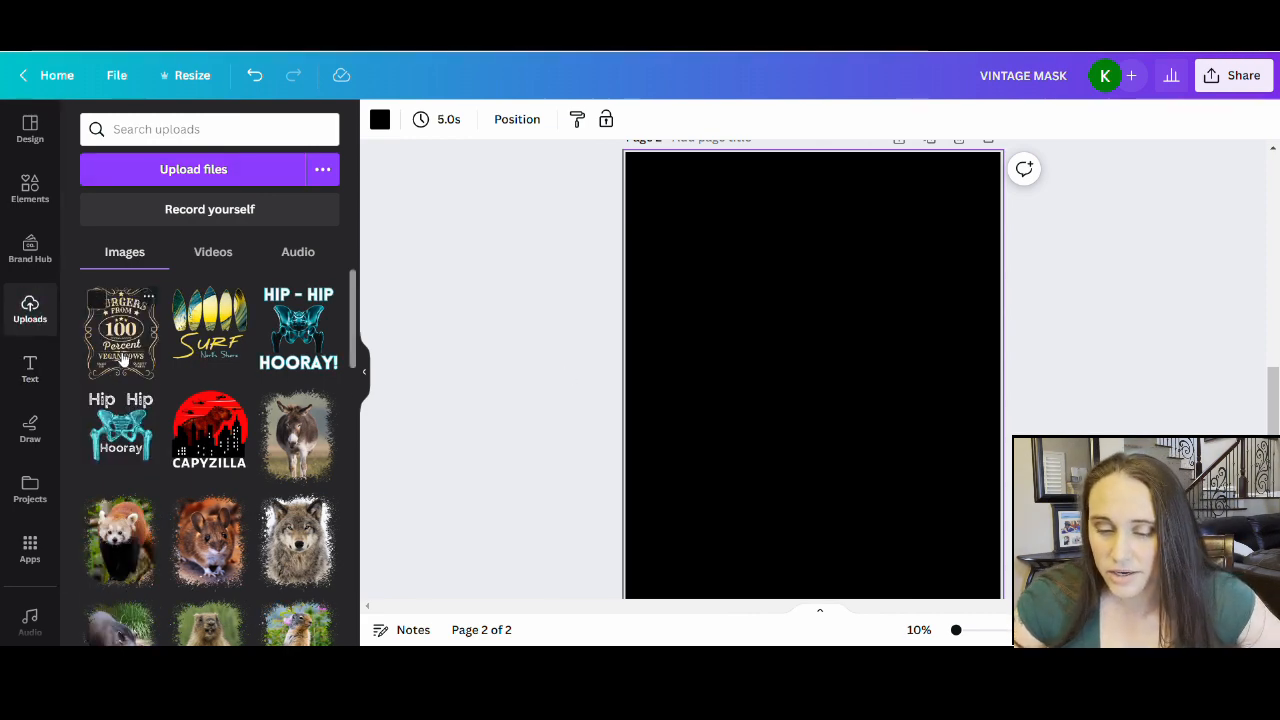
left_click(121, 357)
left_click(376, 383)
left_click(365, 383)
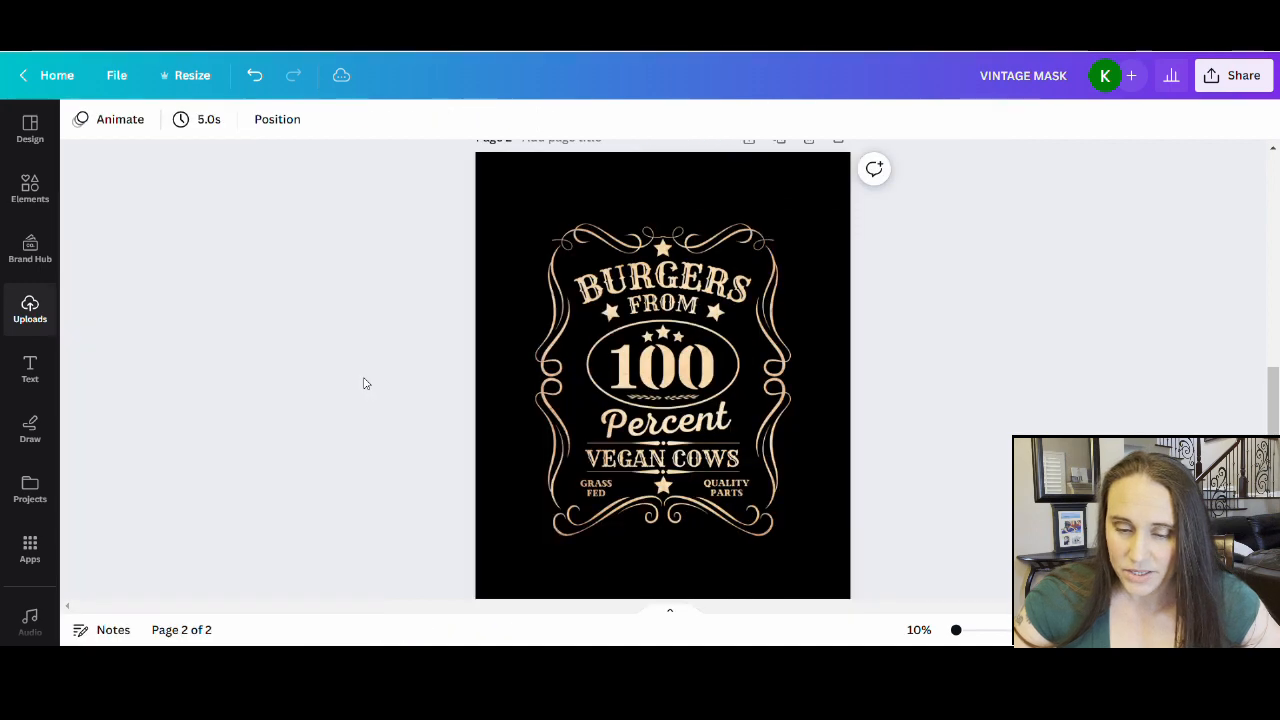
left_click(666, 350)
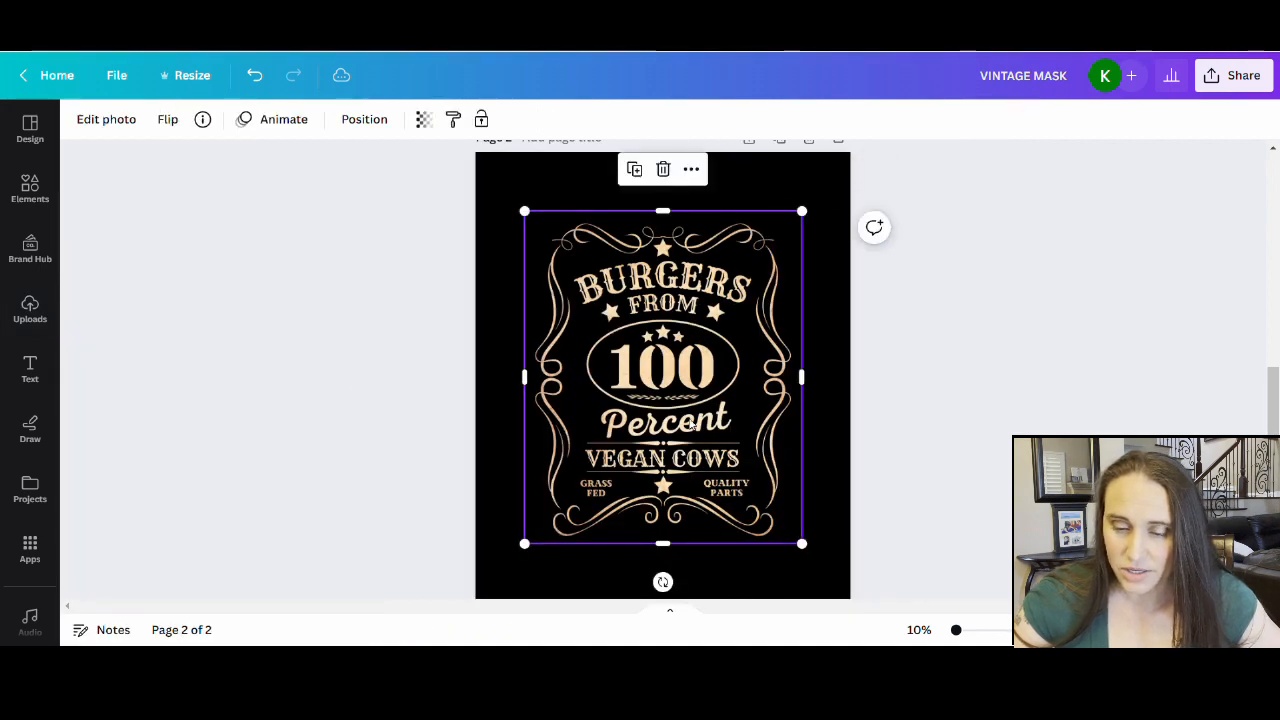
- Move the textured burger label to the upper-left corner of the second page, enlarge it to fill the page width, and deselect it
scroll(690, 425, "up", 3)
left_click_drag(686, 466, 637, 409)
scroll(660, 402, "down", 3)
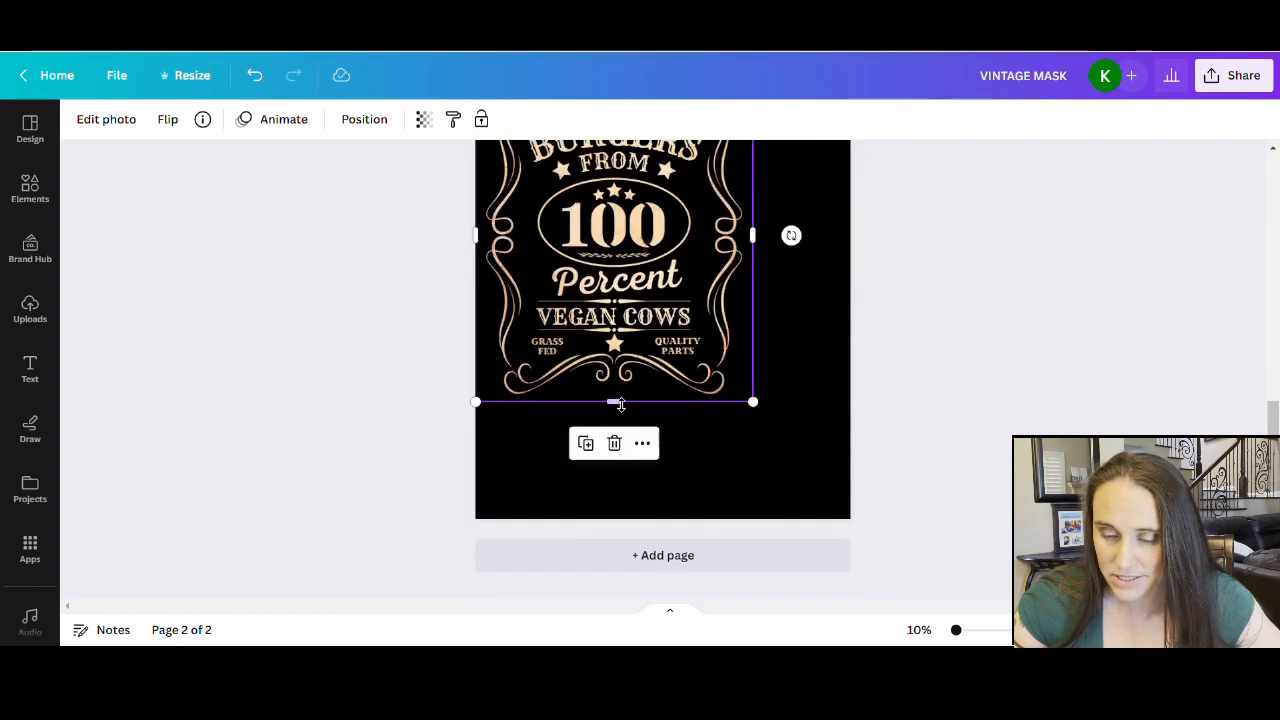
left_click_drag(763, 417, 828, 545)
left_click_drag(666, 516, 666, 514)
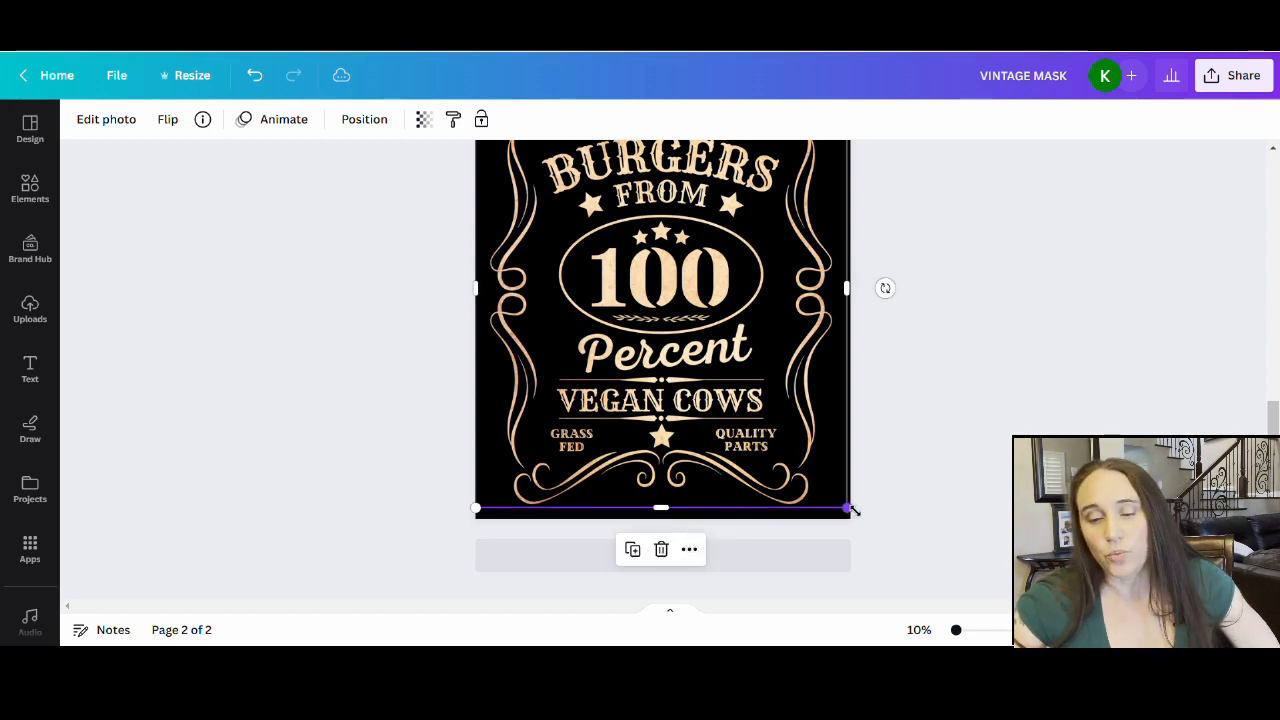
left_click_drag(853, 510, 856, 515)
left_click(946, 482)
scroll(946, 483, "up", 1)
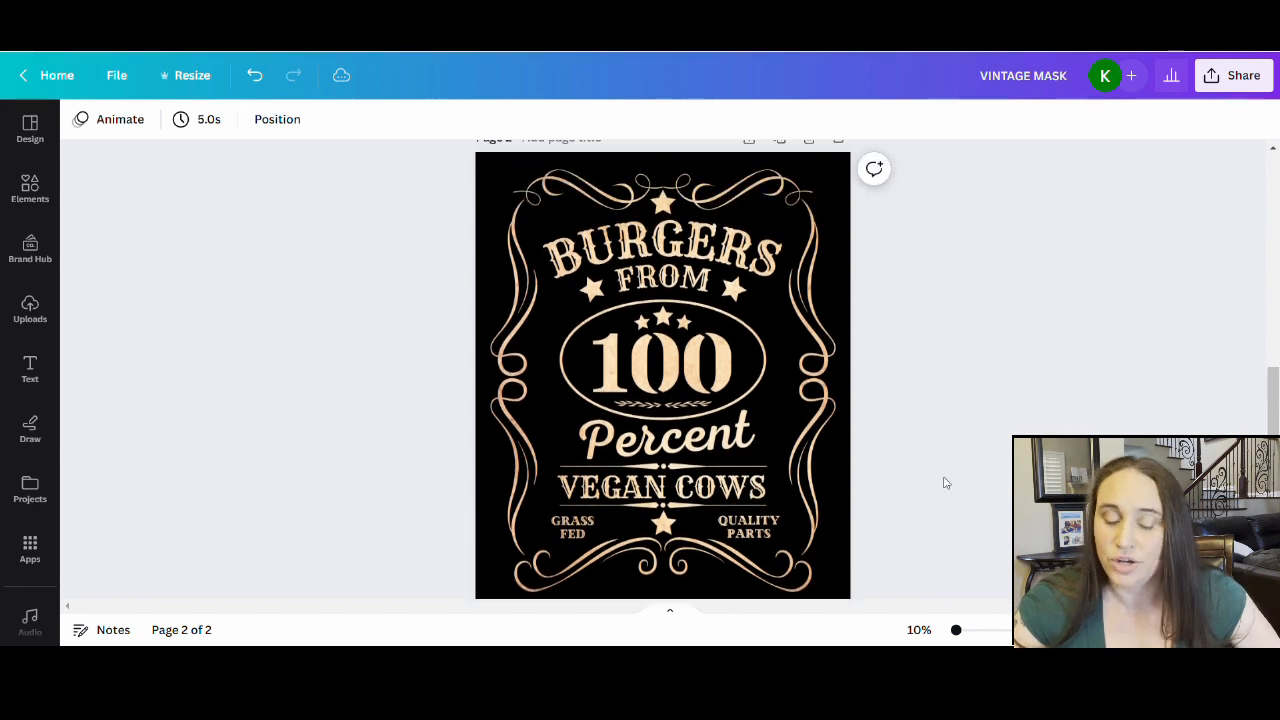
scroll(943, 480, "down", 2)
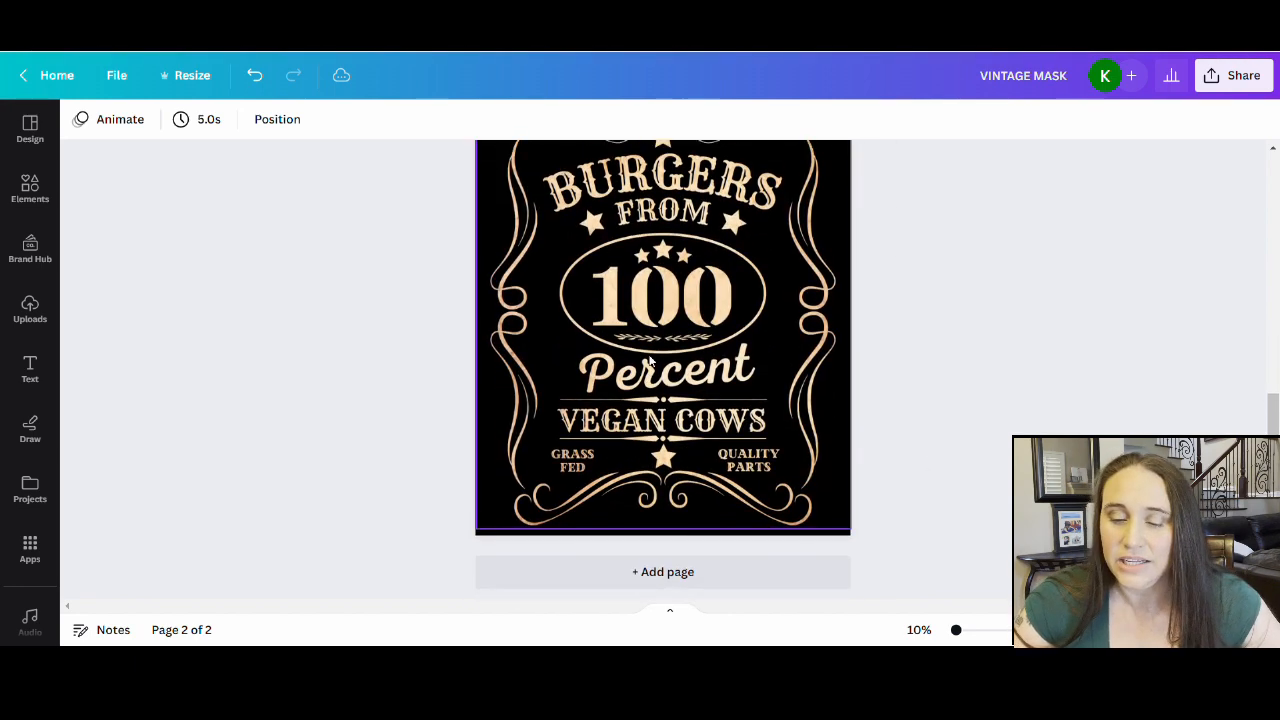
scroll(648, 362, "up", 2)
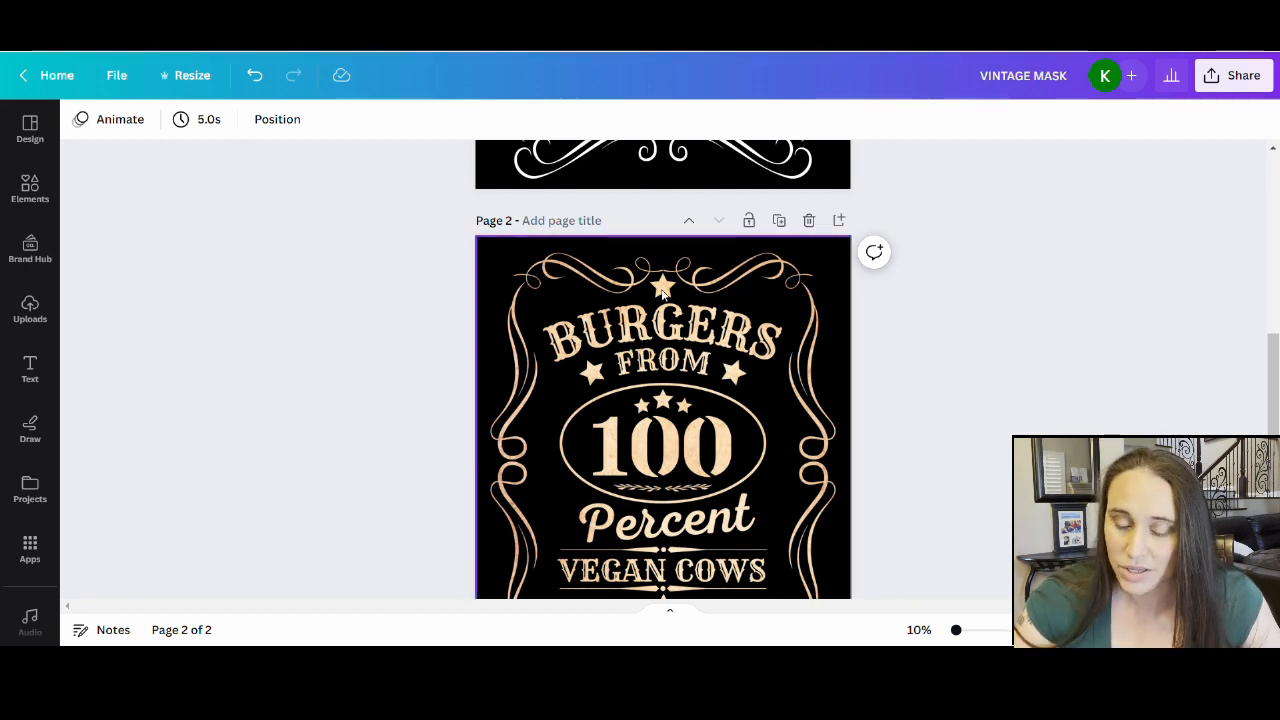
scroll(822, 300, "down", 2)
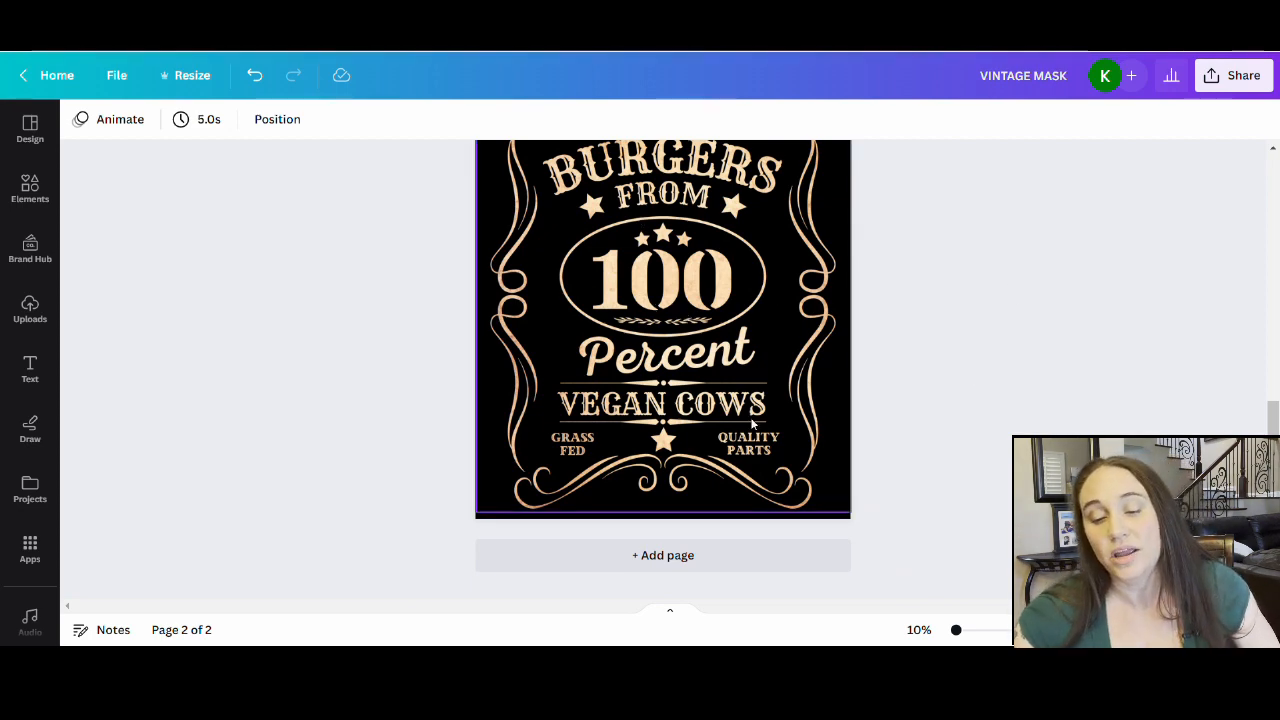
scroll(820, 414, "up", 1)
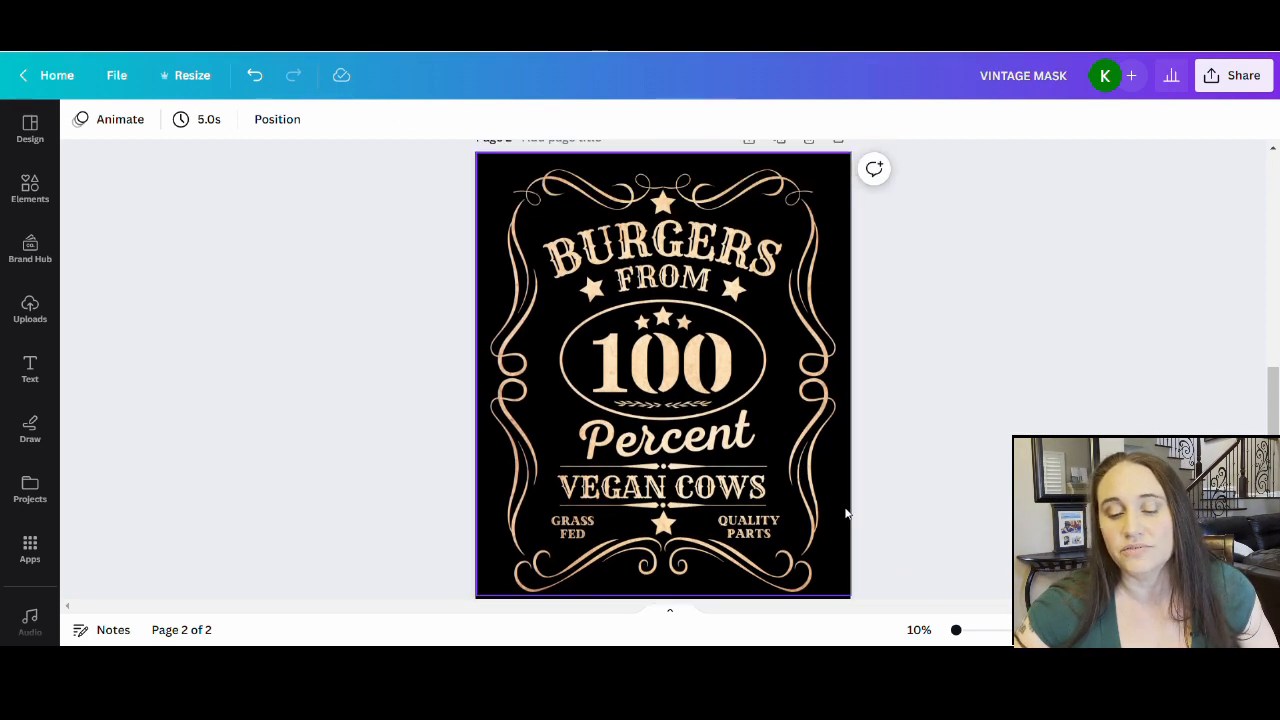